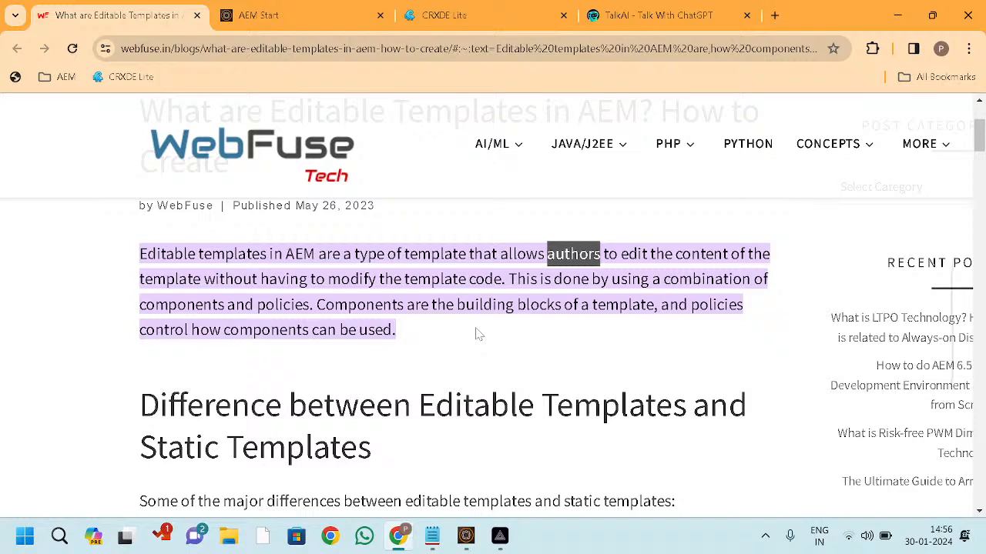
# Step: Read the article's introduction to editable templates and its list of differences from static templates
pyautogui.moveTo(269, 255); pyautogui.dragTo(137, 255)
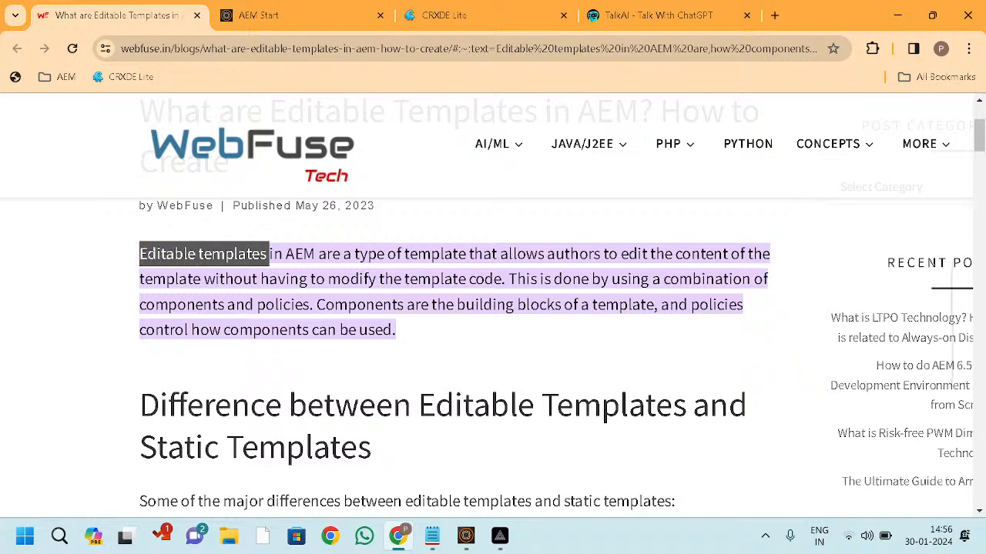
pyautogui.click(140, 256)
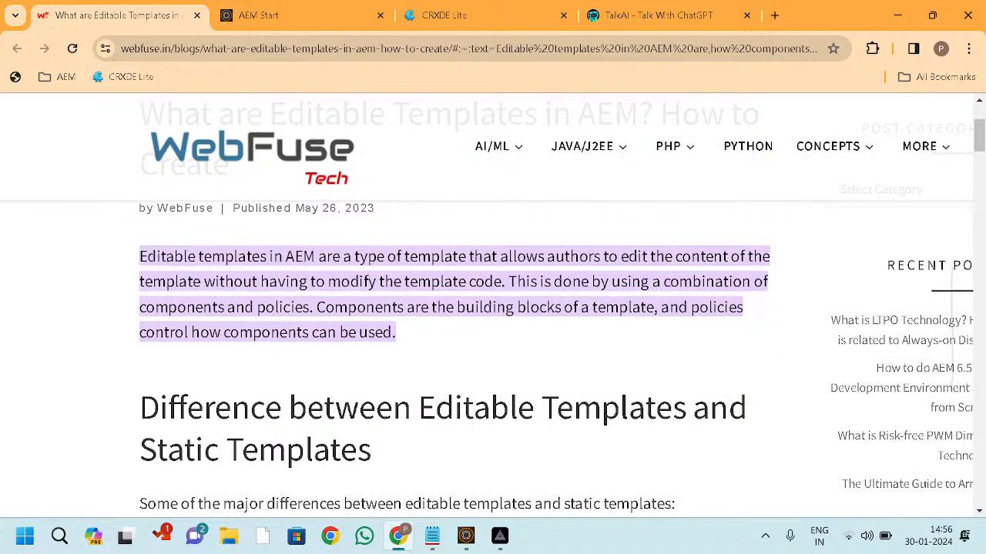
pyautogui.moveTo(267, 255); pyautogui.dragTo(212, 256)
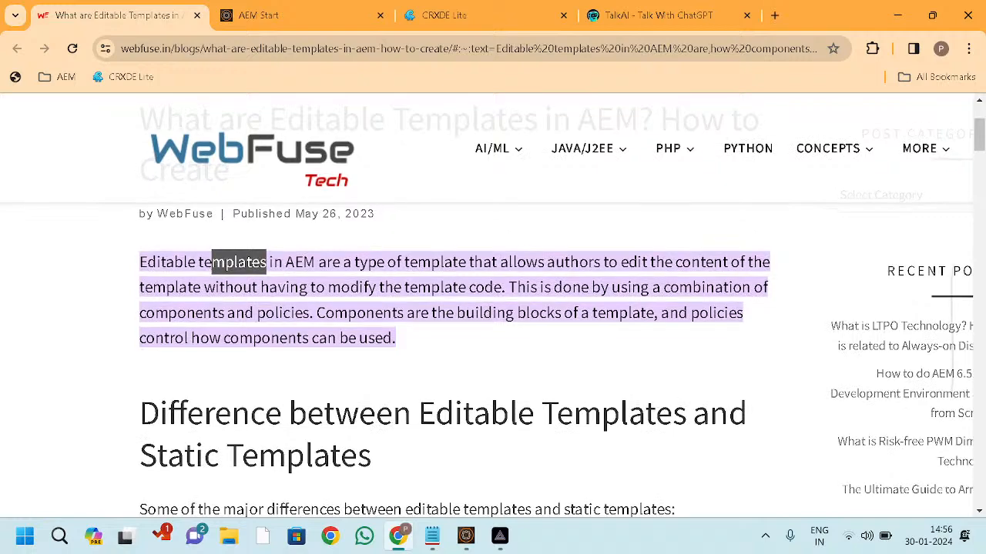
pyautogui.click(212, 262)
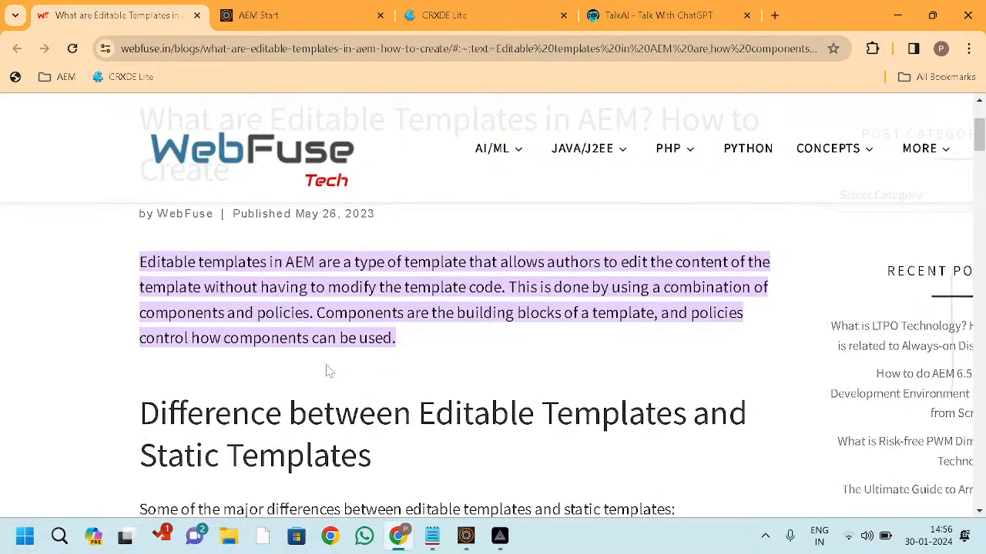
pyautogui.press('alt')
pyautogui.scroll(-3, 460, 394)
pyautogui.scroll(-2, 493, 309)
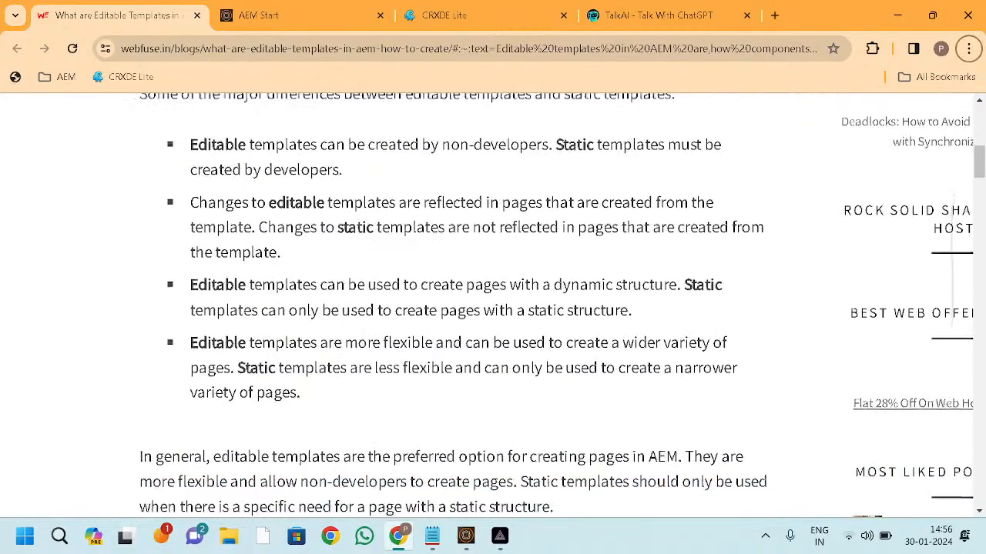
pyautogui.scroll(3, 287, 282)
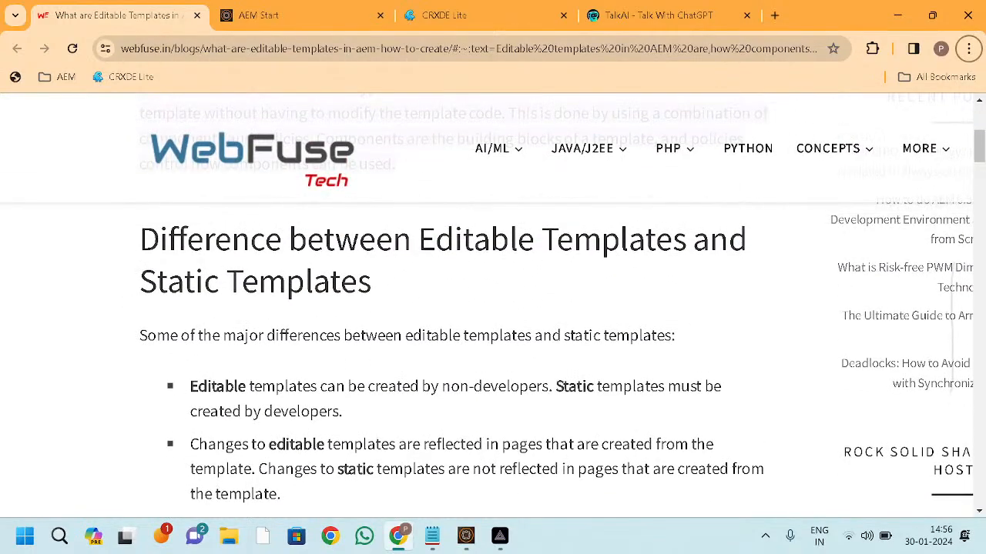
pyautogui.scroll(-1, 493, 303)
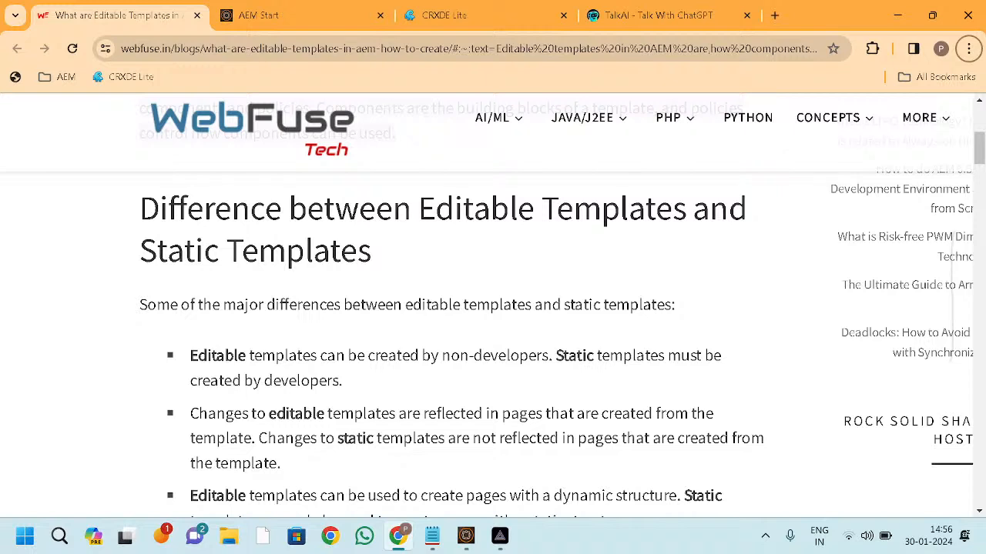
# Step: Open a blank maximized Notepad document and write "static template = page" on the first line
pyautogui.press('super+r')
pyautogui.press('Return')
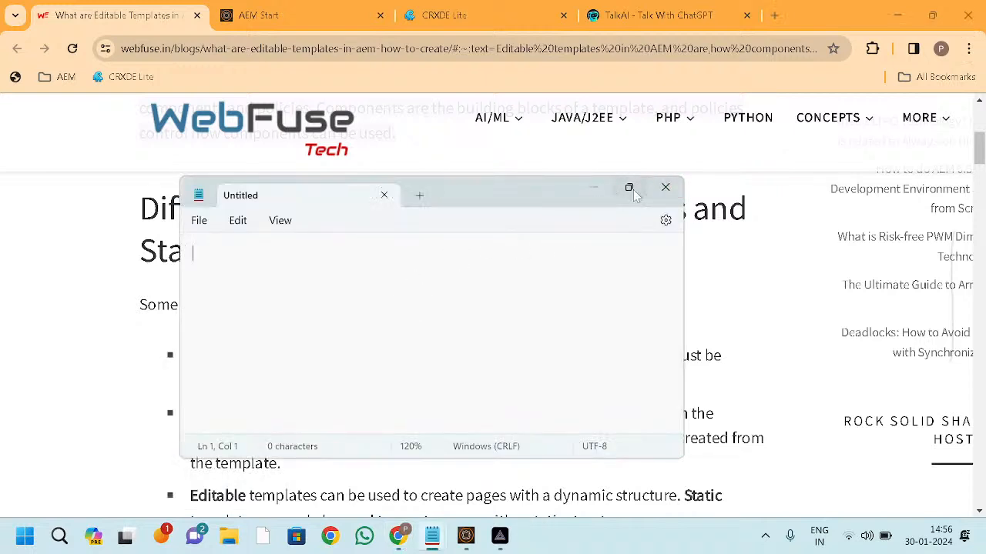
pyautogui.click(629, 187)
pyautogui.write('statid')
pyautogui.press('BackSpace')
pyautogui.press('BackSpace')
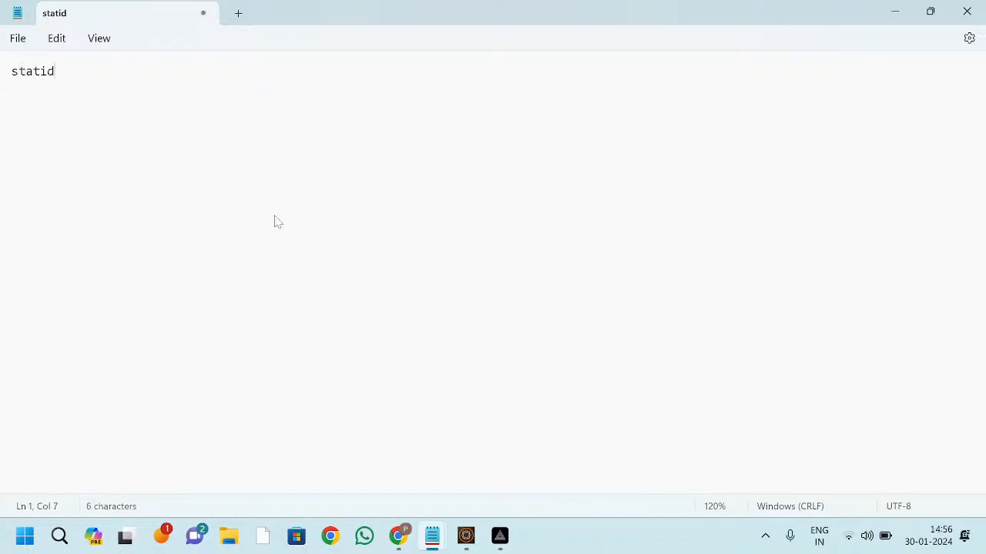
pyautogui.write('c template ')
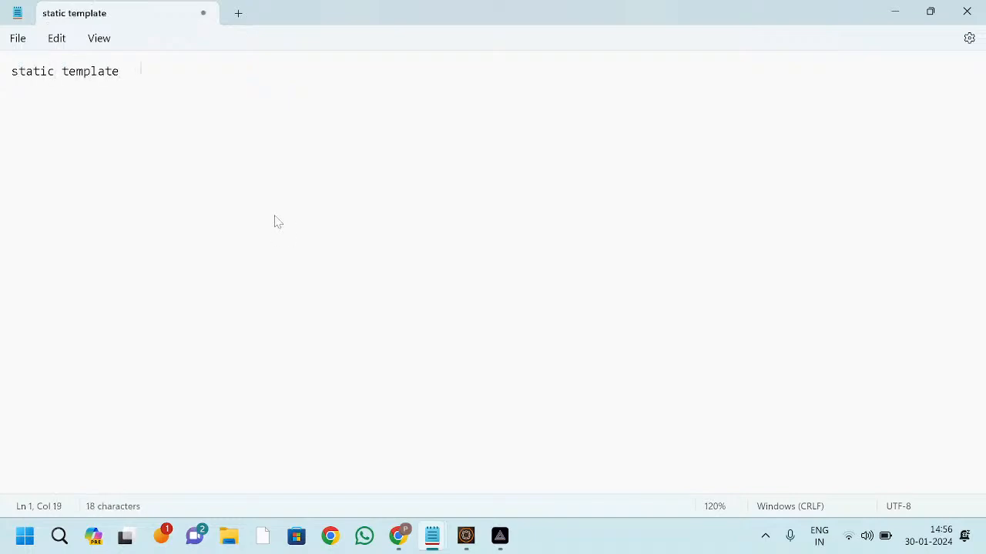
pyautogui.write('  = page')
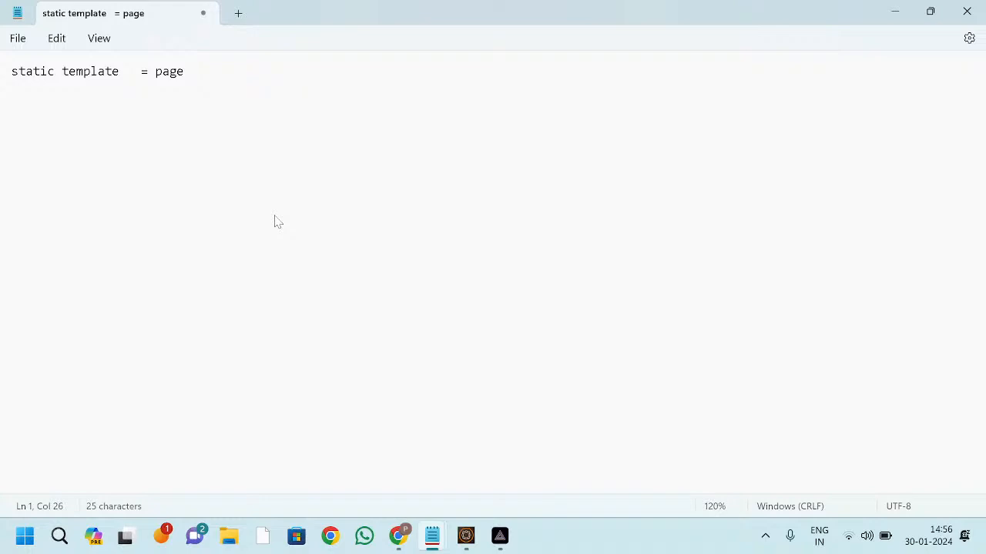
# Step: Add "pages 100" on the second line, aligned beneath the word "page"
pyautogui.hotkey('shift', 'Left')
pyautogui.hotkey('shift', 'Left')
pyautogui.hotkey('shift', 'Left')
pyautogui.hotkey('shift', 'Left')
pyautogui.hotkey('shift', 'Left')
pyautogui.press('Right')
pyautogui.press('Return')
pyautogui.press('BackSpace')
pyautogui.write('pages')
pyautogui.press('BackSpace')
pyautogui.write('100')
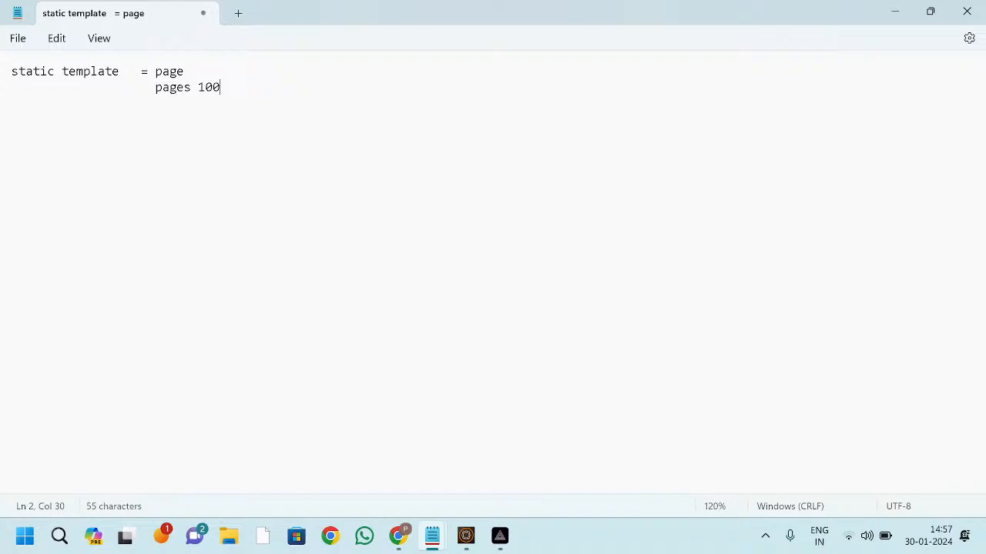
# Step: Extend the "pages 100" line with "= >header services"
pyautogui.moveTo(155, 71); pyautogui.dragTo(235, 95)
pyautogui.press('Right')
pyautogui.write('= >header services')
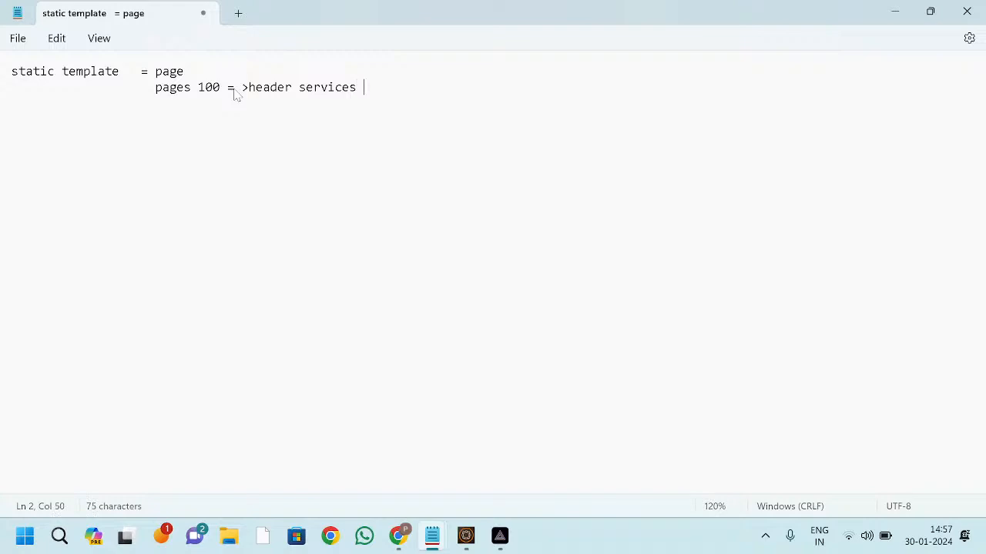
pyautogui.hotkey('shift', 'Left')
pyautogui.hotkey('shift', 'Left')
pyautogui.hotkey('shift', 'Left')
pyautogui.hotkey('shift', 'Left')
pyautogui.hotkey('shift', 'Left')
pyautogui.hotkey('shift', 'Left')
pyautogui.hotkey('shift', 'Left')
pyautogui.hotkey('shift', 'Left')
pyautogui.hotkey('shift', 'Left')
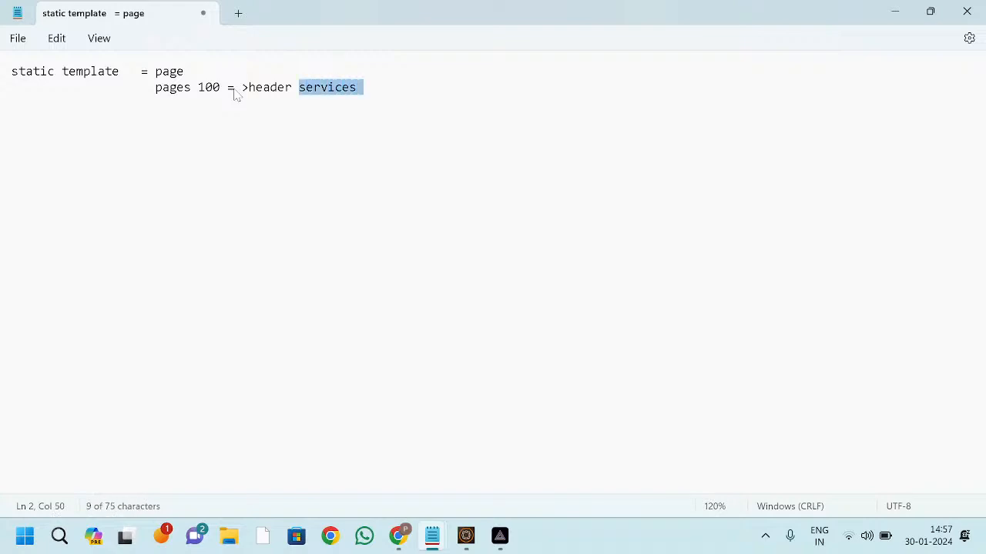
pyautogui.press('Right')
pyautogui.hotkey('shift', 'Left')
pyautogui.hotkey('shift', 'Left')
pyautogui.hotkey('shift', 'Left')
pyautogui.hotkey('shift', 'Left')
pyautogui.hotkey('shift', 'Left')
pyautogui.doubleClick(320, 88)
pyautogui.moveTo(155, 71); pyautogui.dragTo(220, 93)
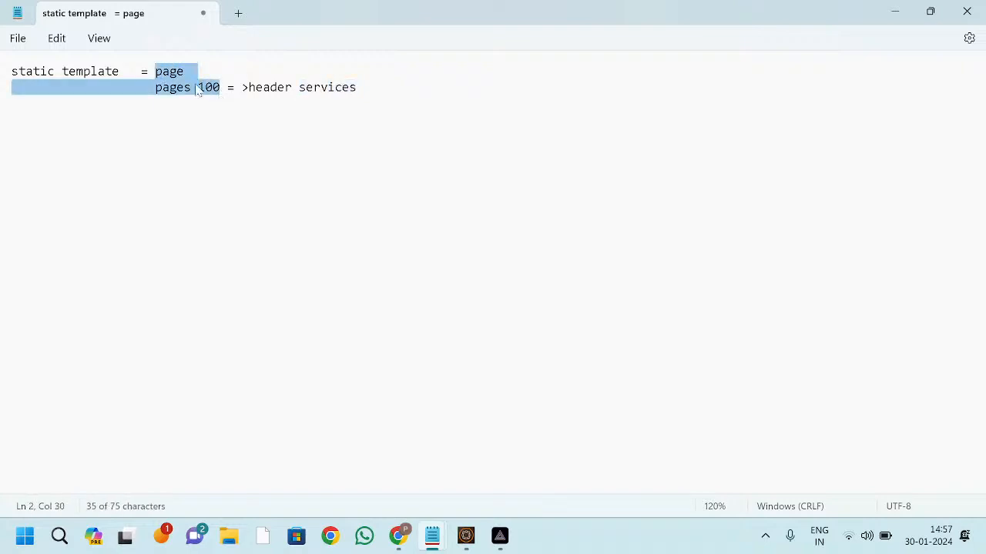
pyautogui.moveTo(19, 70); pyautogui.dragTo(55, 71)
# Step: Add a second "static template = page" entry below the pages line, separated by a blank line
pyautogui.click(382, 96)
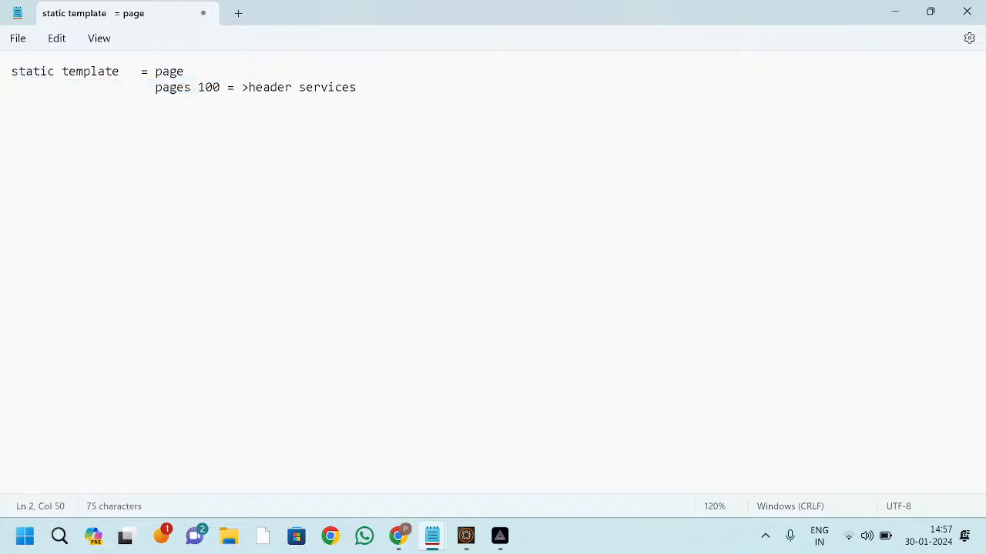
pyautogui.press('Return')
pyautogui.write('static template ')
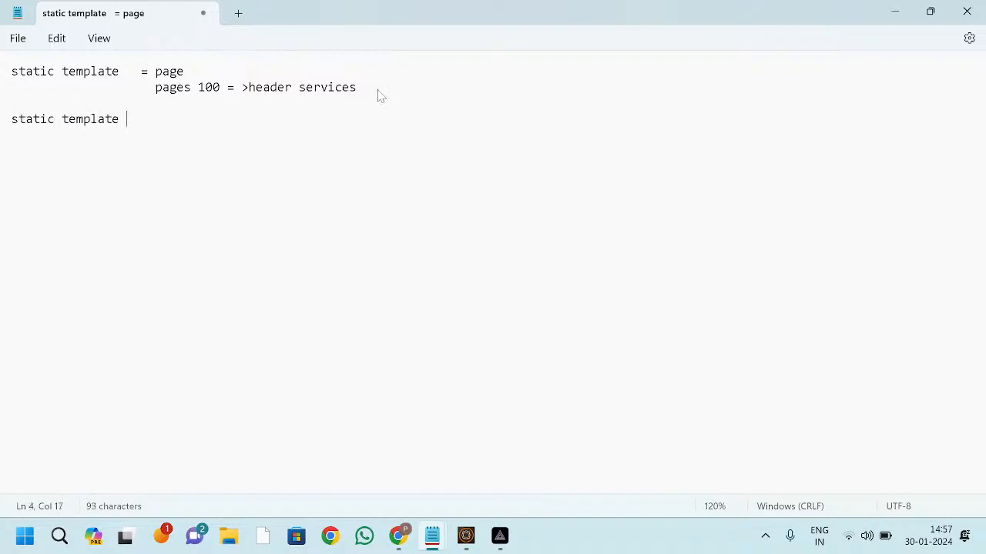
pyautogui.write('  = page')
pyautogui.doubleClick(159, 121)
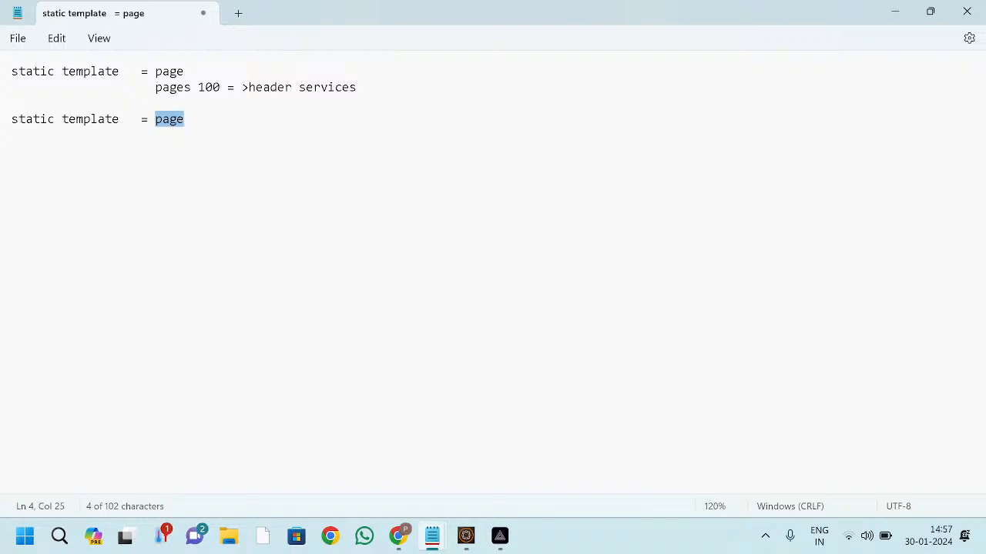
pyautogui.moveTo(13, 123); pyautogui.dragTo(184, 128)
pyautogui.click(156, 125)
pyautogui.hotkey('ctrl', 'shift', 'Right')
pyautogui.click(195, 127)
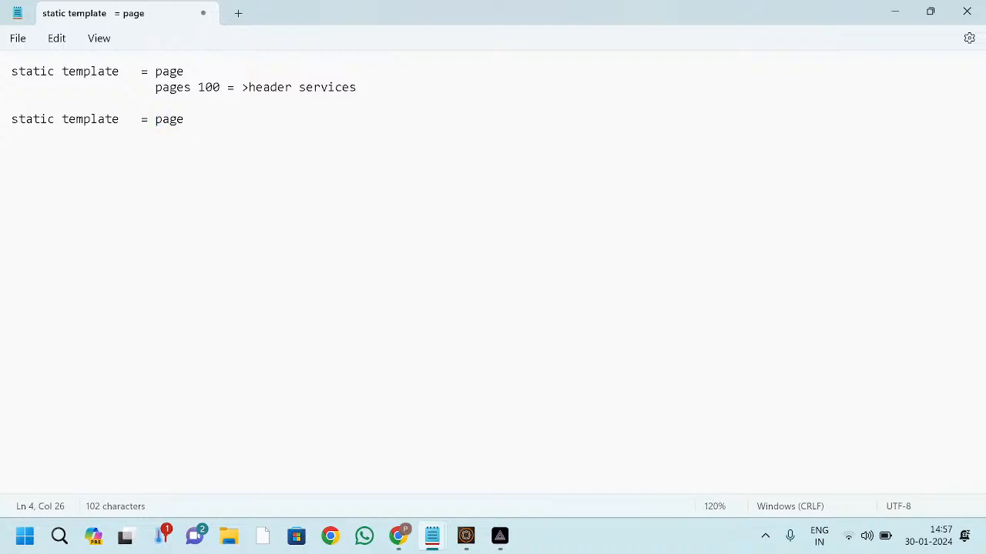
pyautogui.moveTo(121, 121); pyautogui.dragTo(56, 122)
# Step: Add the line "static template service = page" below the second entry, separated by a blank line
pyautogui.click(231, 136)
pyautogui.press('Return')
pyautogui.press('Return')
pyautogui.write('ststic')
pyautogui.press('BackSpace')
pyautogui.press('BackSpace')
pyautogui.press('BackSpace')
pyautogui.press('BackSpace')
pyautogui.press('BackSpace')
pyautogui.write('atic template s')
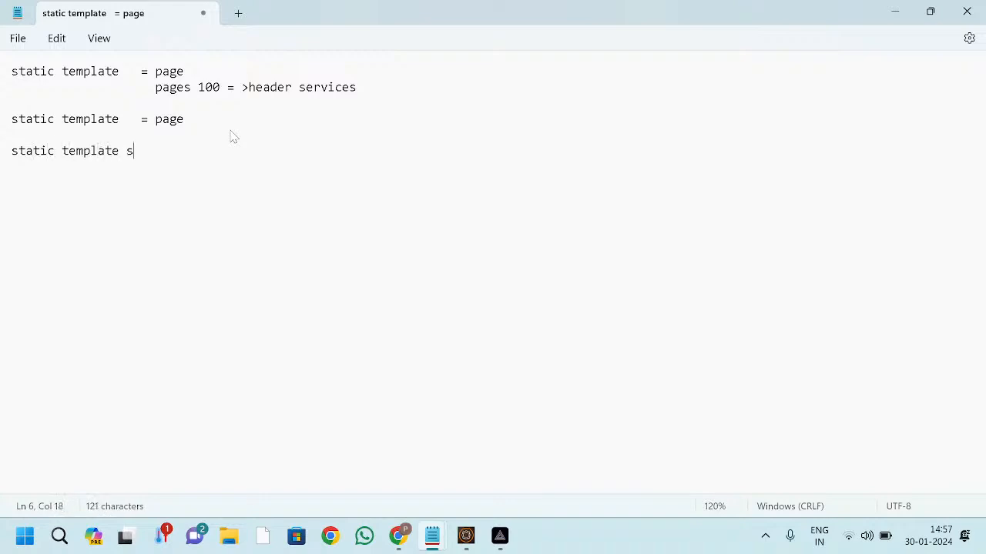
pyautogui.write('ervice  = page')
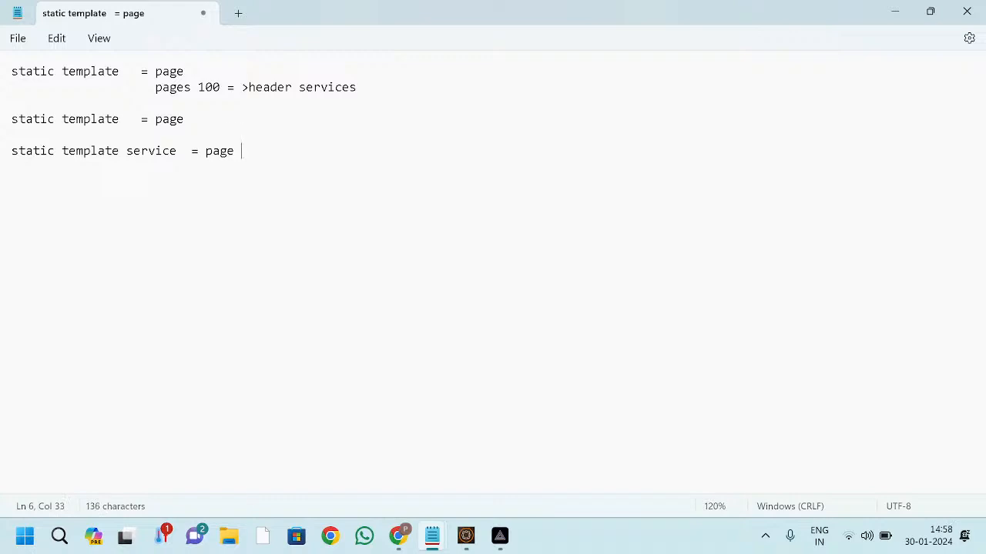
pyautogui.doubleClick(194, 151)
pyautogui.moveTo(194, 151); pyautogui.dragTo(151, 158)
pyautogui.doubleClick(151, 152)
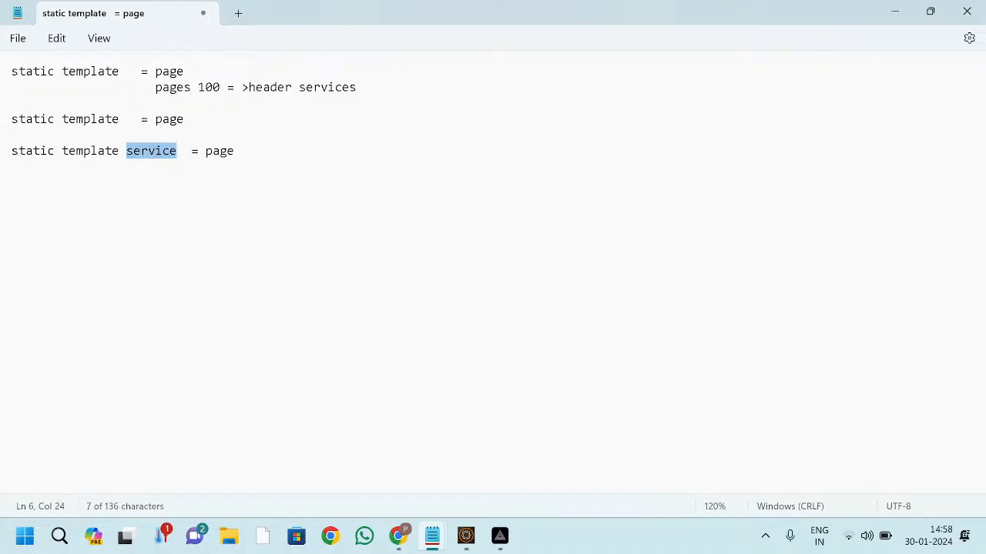
pyautogui.moveTo(147, 70); pyautogui.dragTo(191, 72)
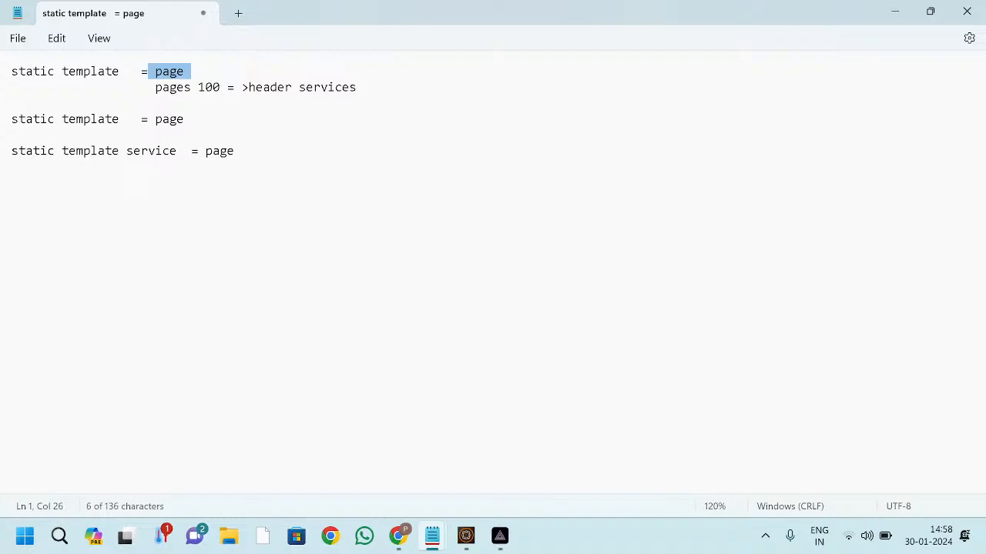
# Step: Start a new section headed "editable template" below the static template notes, leaving blank lines around it
pyautogui.click(241, 151)
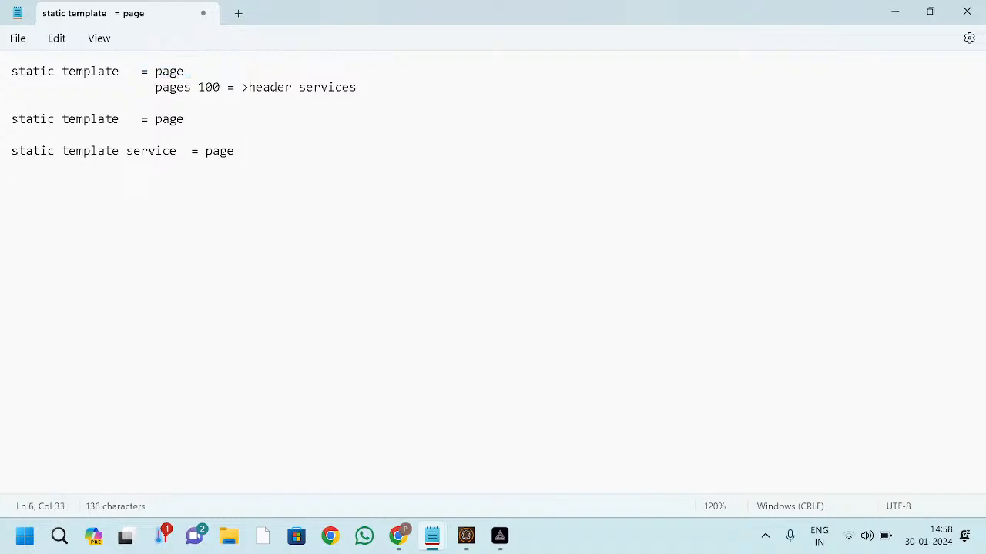
pyautogui.press('Return')
pyautogui.press('Return')
pyautogui.press('Return')
pyautogui.write('editable template')
pyautogui.press('Return')
pyautogui.press('Return')
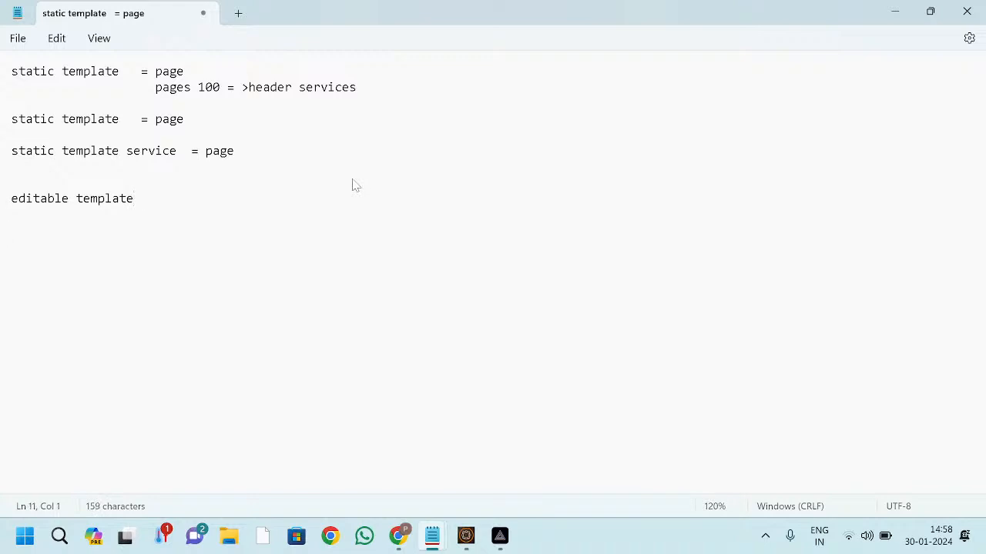
# Step: Write "dynamic connection" and "templates pages" as separate lines under the editable template heading
pyautogui.write('dynamic connection')
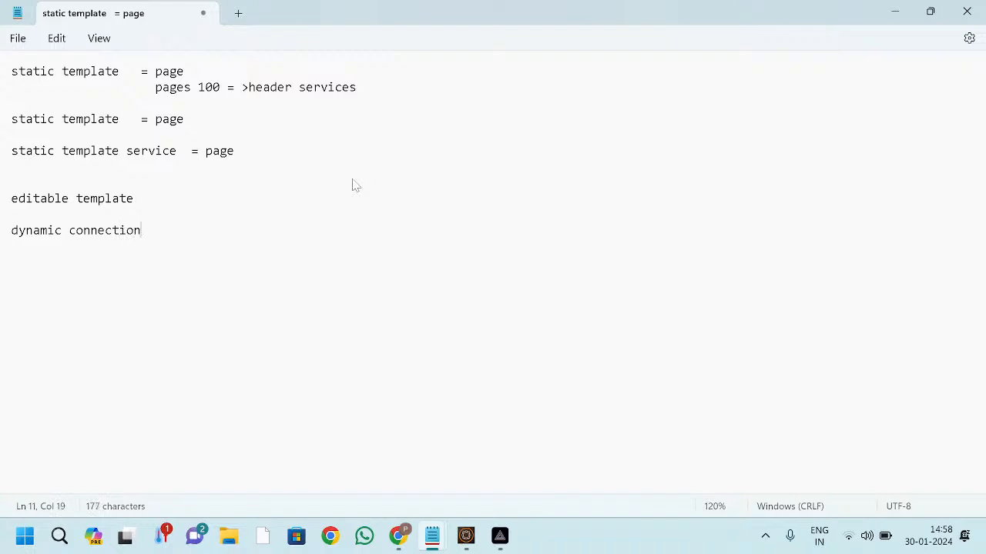
pyautogui.press('Return')
pyautogui.write('templates  pages')
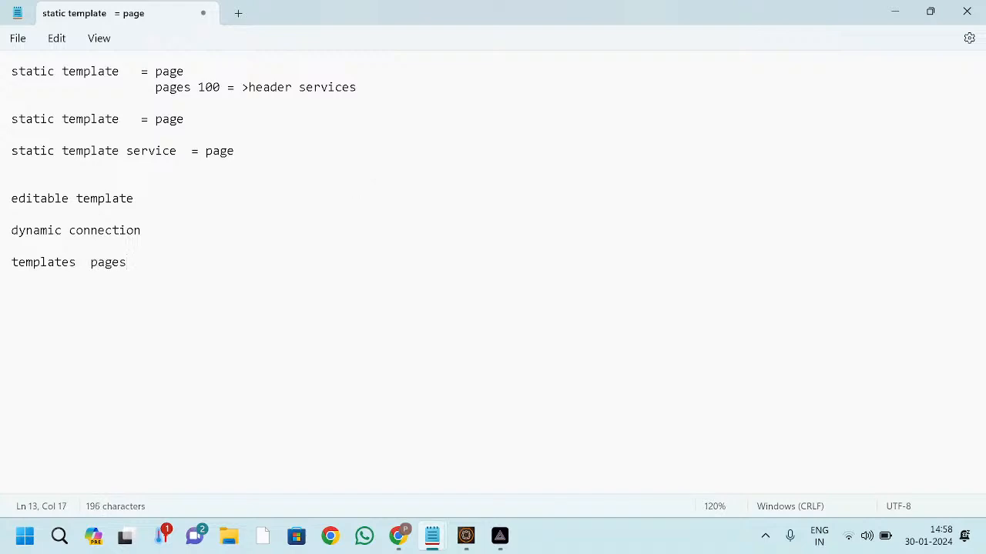
pyautogui.moveTo(90, 262); pyautogui.dragTo(128, 267)
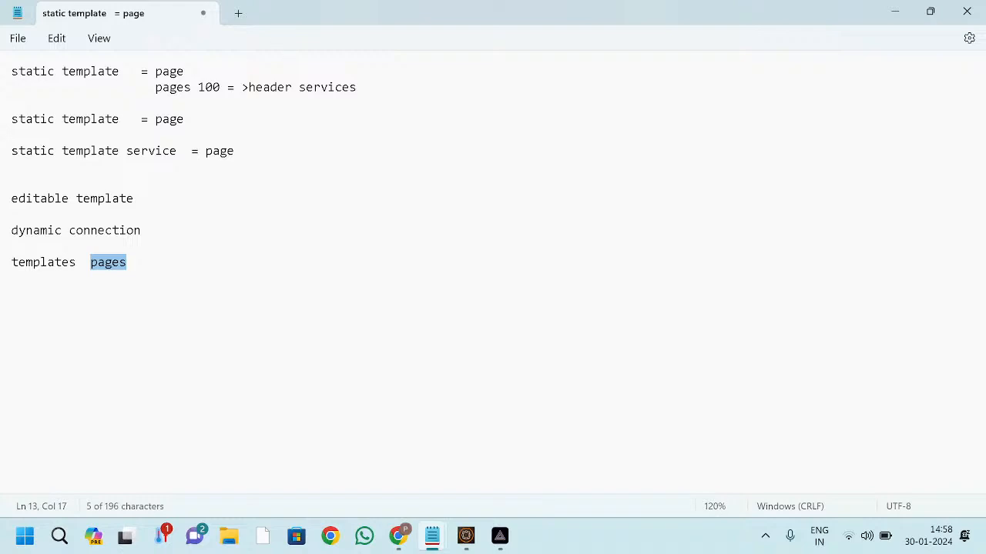
pyautogui.click(257, 88)
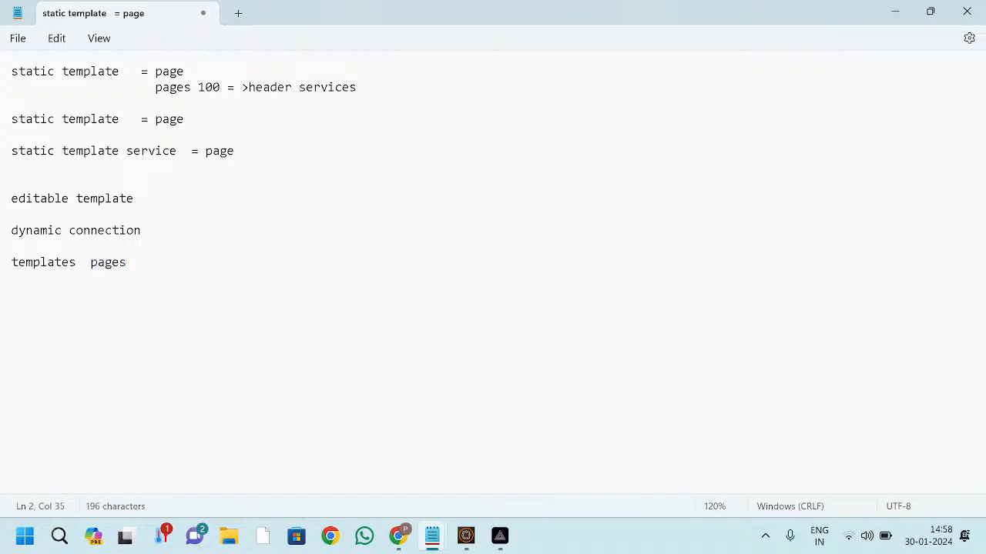
pyautogui.doubleClick(335, 90)
pyautogui.doubleClick(45, 263)
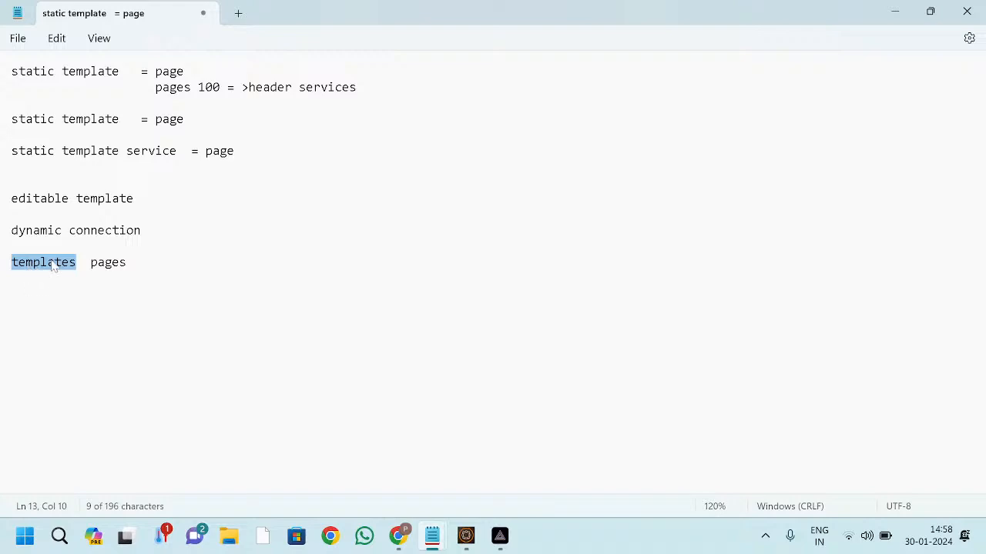
pyautogui.doubleClick(94, 264)
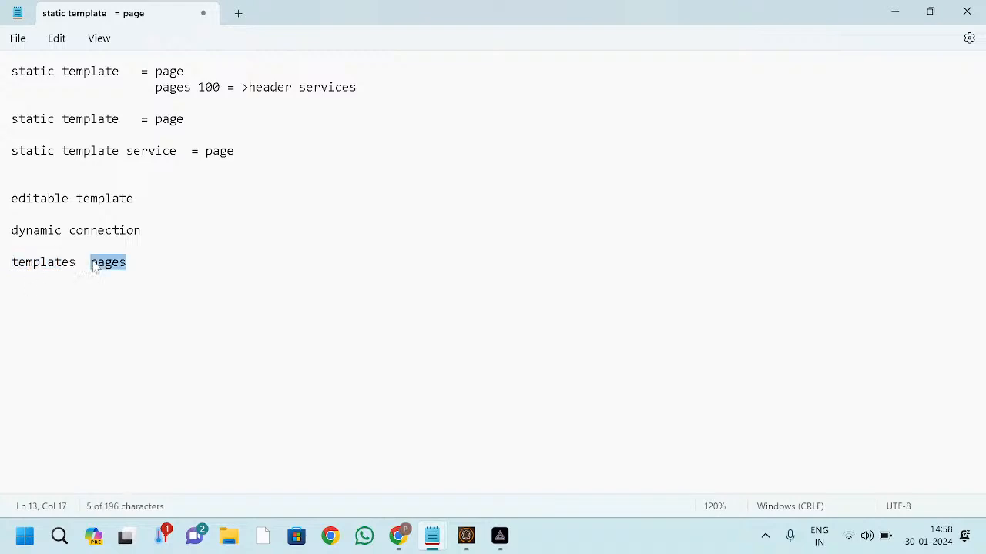
pyautogui.click(98, 264)
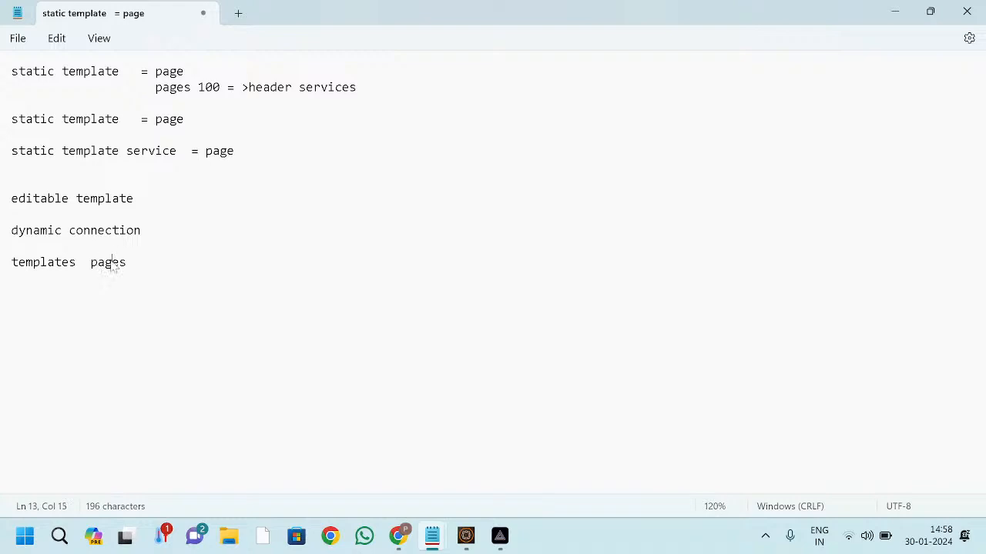
pyautogui.doubleClick(112, 266)
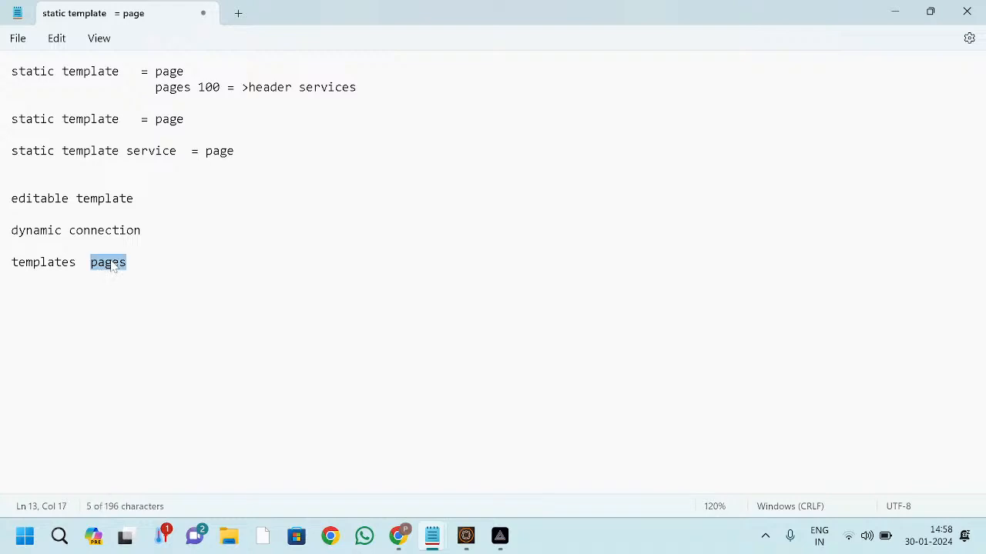
pyautogui.doubleClick(45, 274)
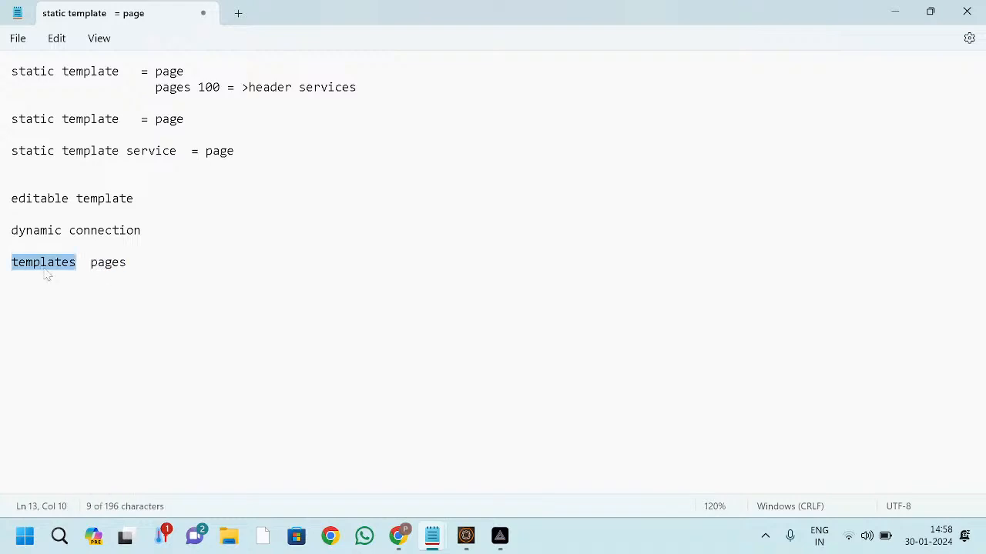
# Step: Insert the word "services" between "templates" and "pages" on the last line
pyautogui.click(27, 262)
pyautogui.click(85, 269)
pyautogui.write('services')
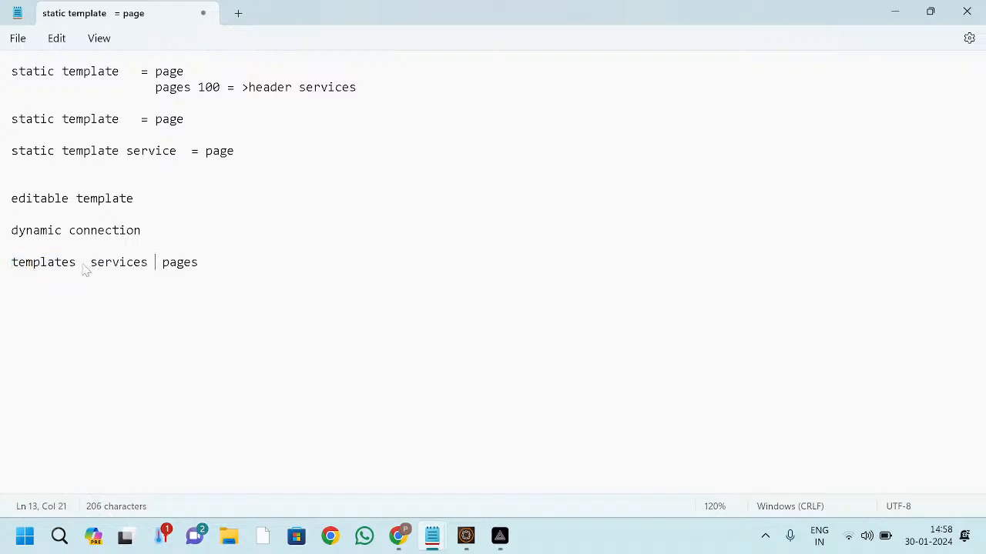
# Step: Insert "=" between "services" and "pages" on the last line and add blank lines below it
pyautogui.write(' =')
pyautogui.doubleClick(54, 265)
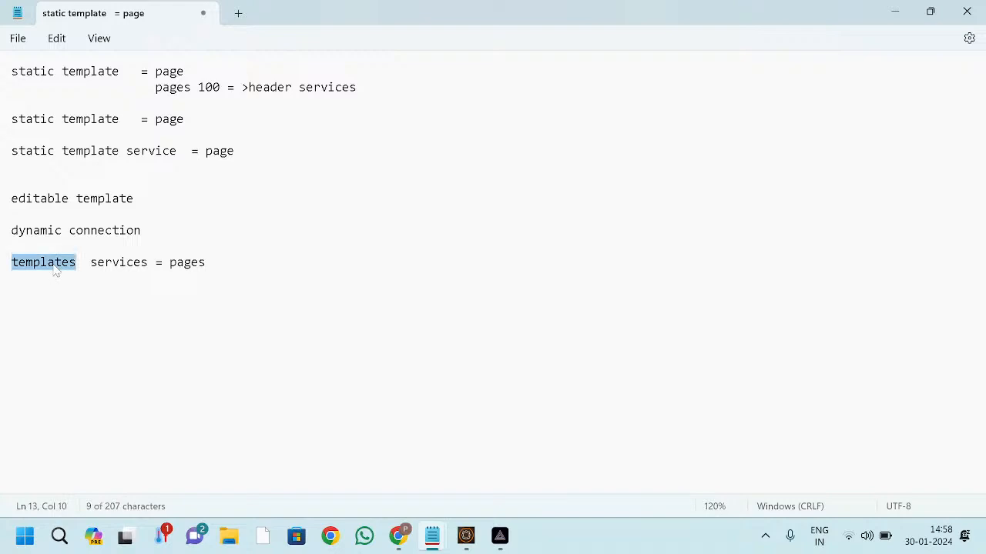
pyautogui.moveTo(171, 266); pyautogui.dragTo(213, 265)
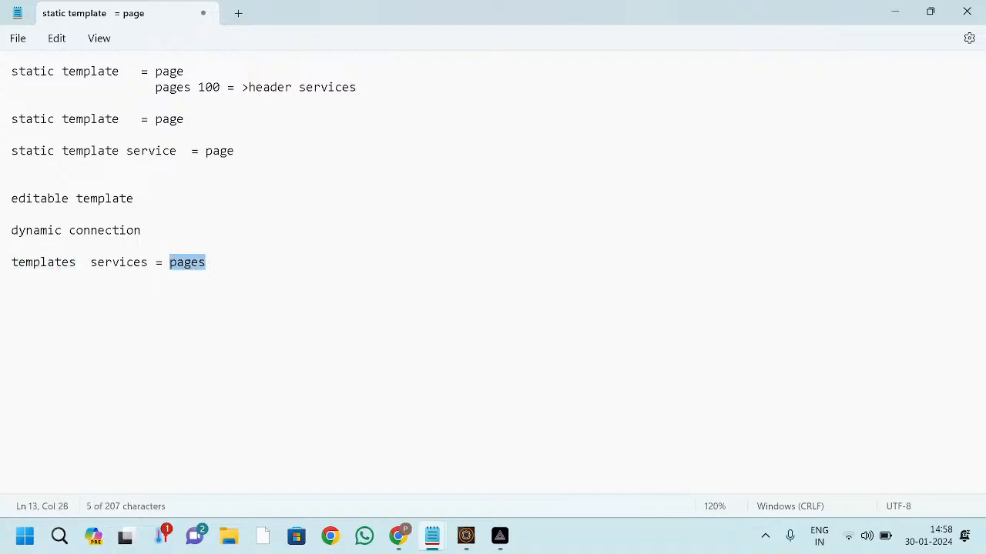
pyautogui.click(251, 265)
pyautogui.press('Return')
pyautogui.press('Return')
pyautogui.press('Return')
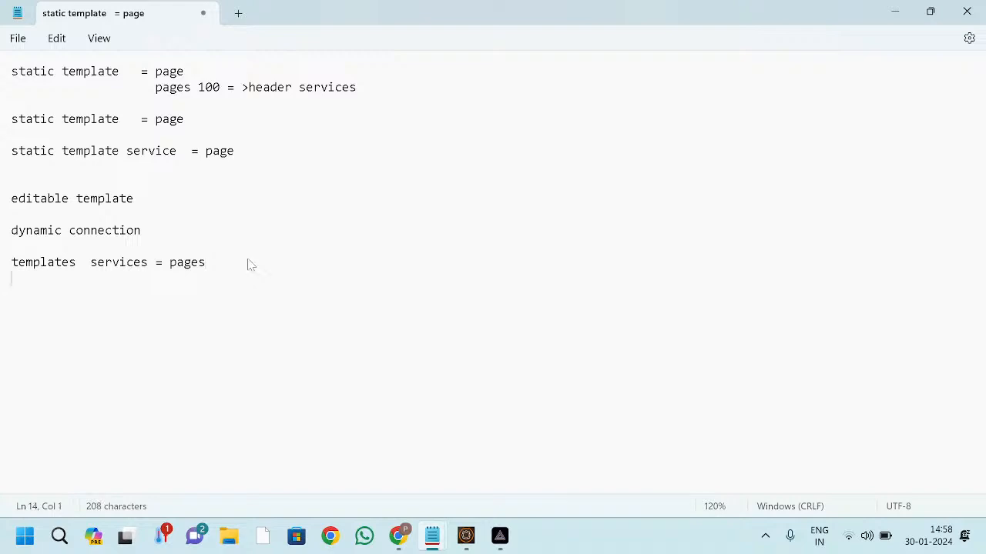
# Step: Switch to CRXDE Lite in the browser, expand the apps folder and look through its contents and properties
pyautogui.hotkey('alt', 'Tab')
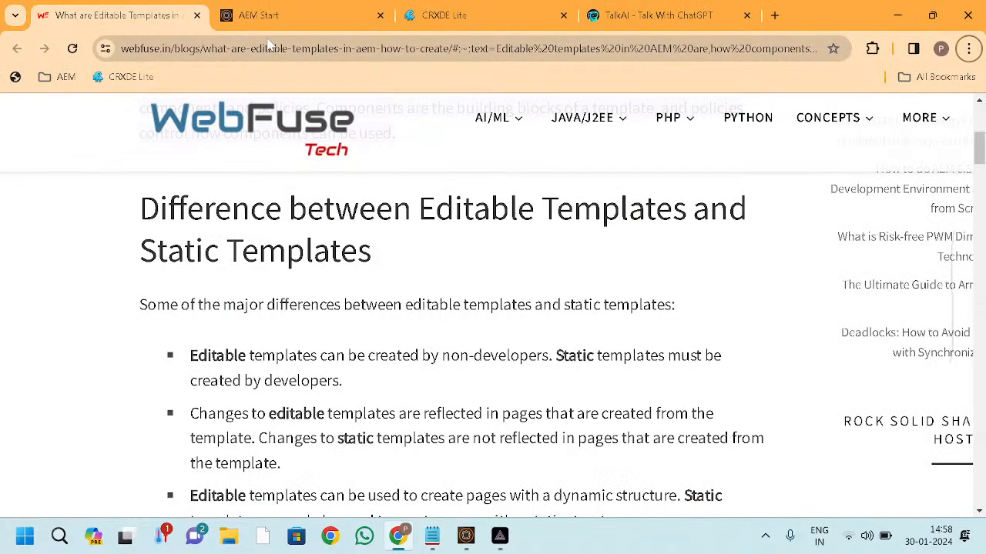
pyautogui.click(444, 15)
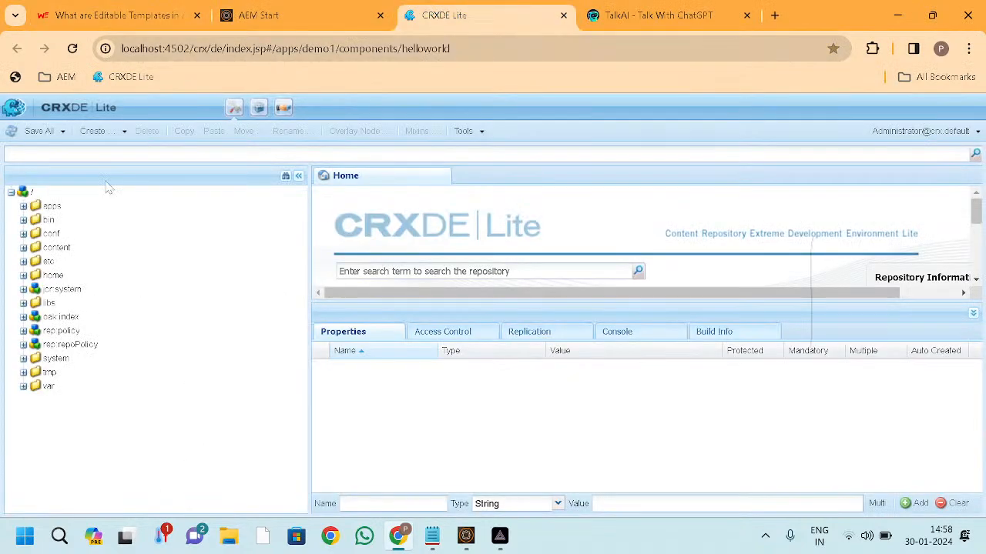
pyautogui.click(23, 206)
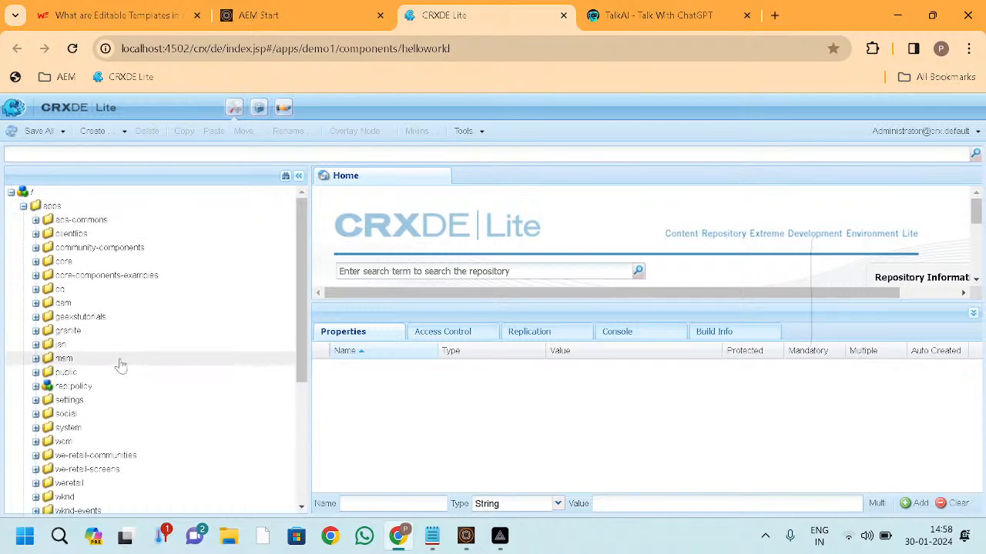
pyautogui.scroll(-3, 120, 366)
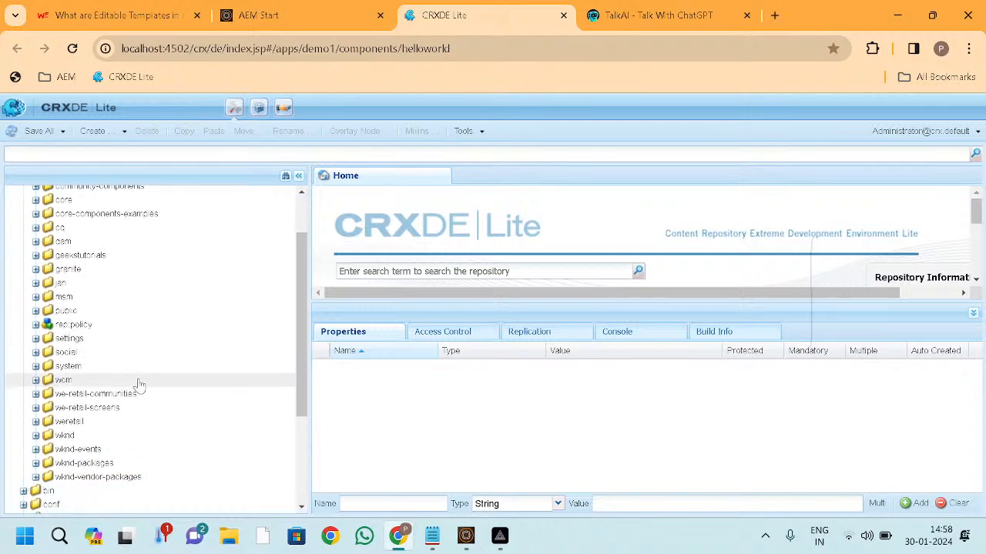
pyautogui.scroll(1, 114, 449)
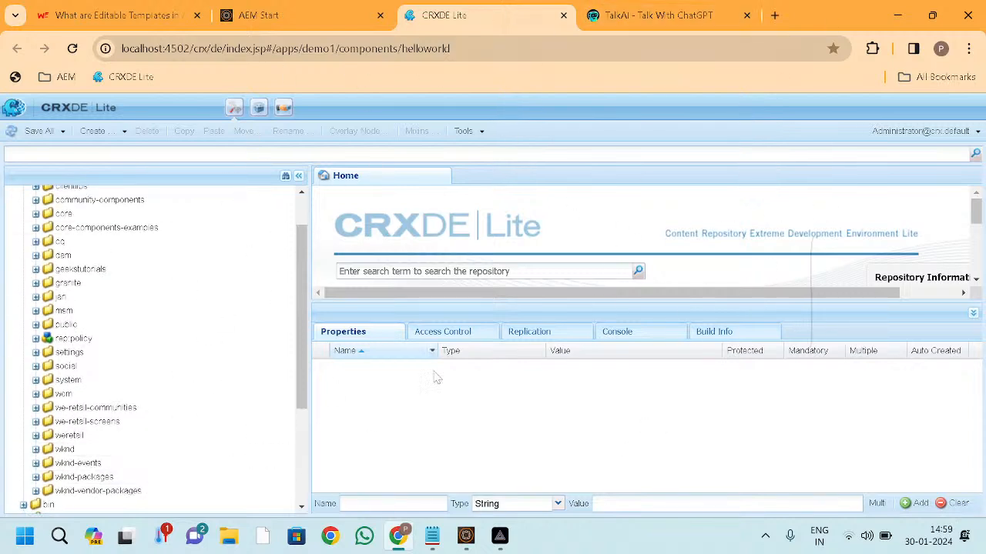
pyautogui.scroll(3, 105, 392)
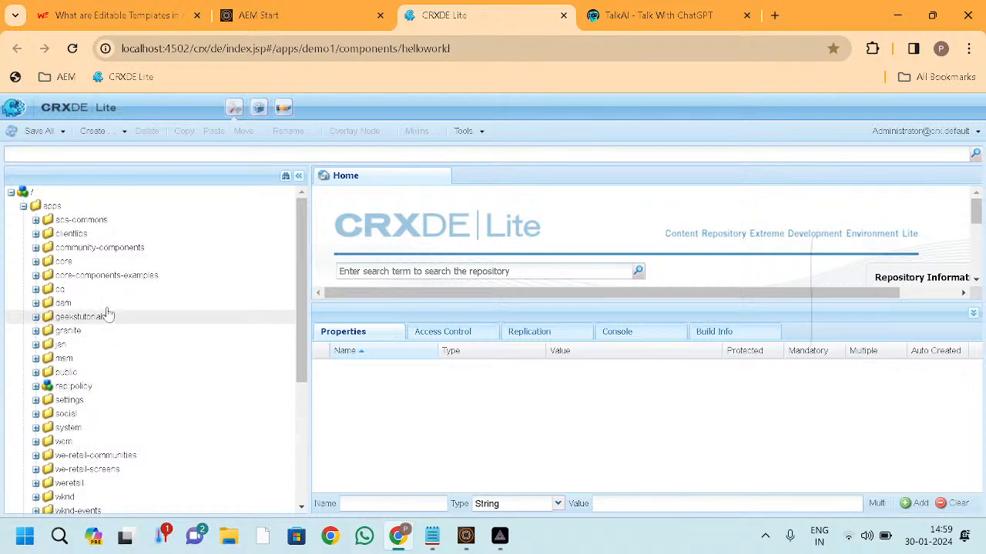
pyautogui.rightClick(47, 207)
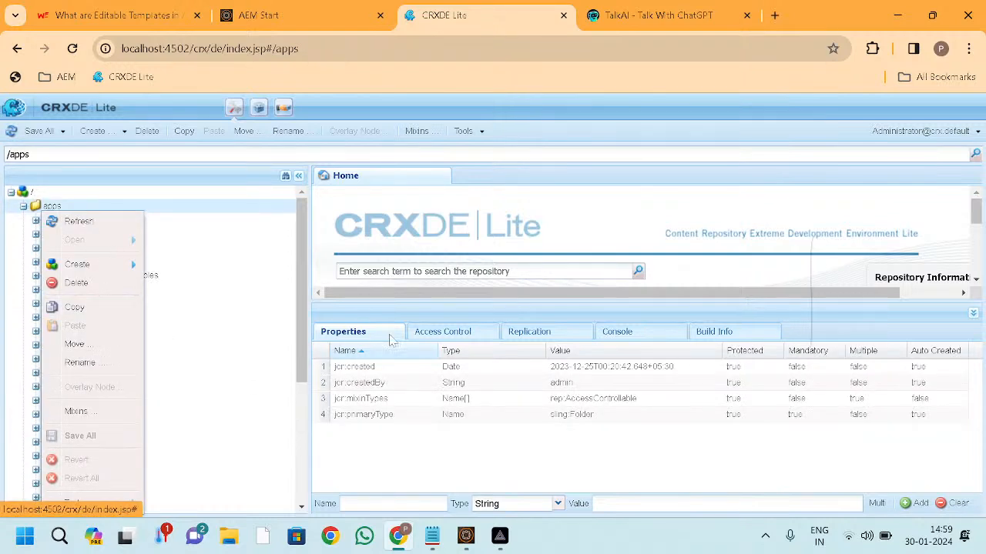
pyautogui.click(379, 442)
pyautogui.scroll(-1, 154, 374)
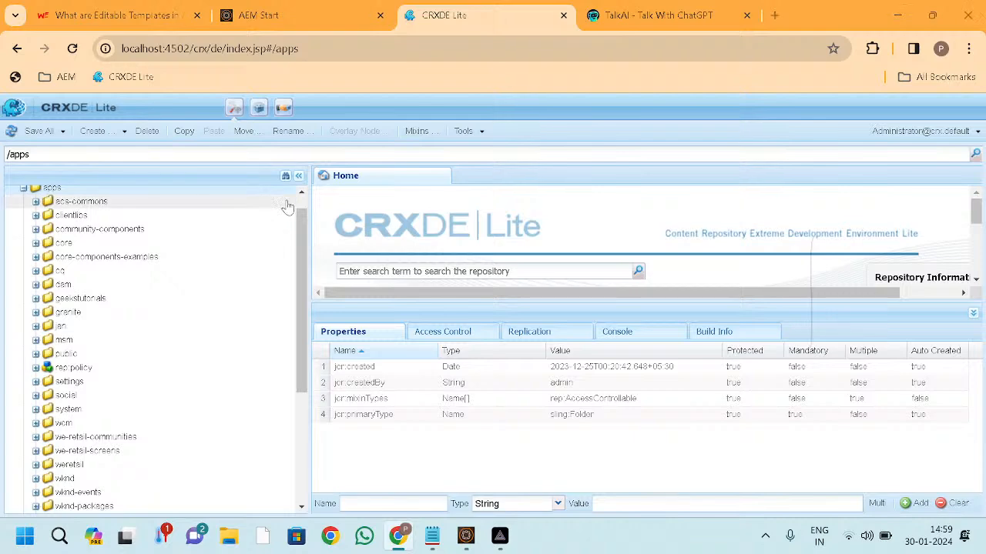
# Step: Return to the Notepad notes and write "static template = developer" below the templates services line, separated by blank lines
pyautogui.hotkey('alt', 'Tab')
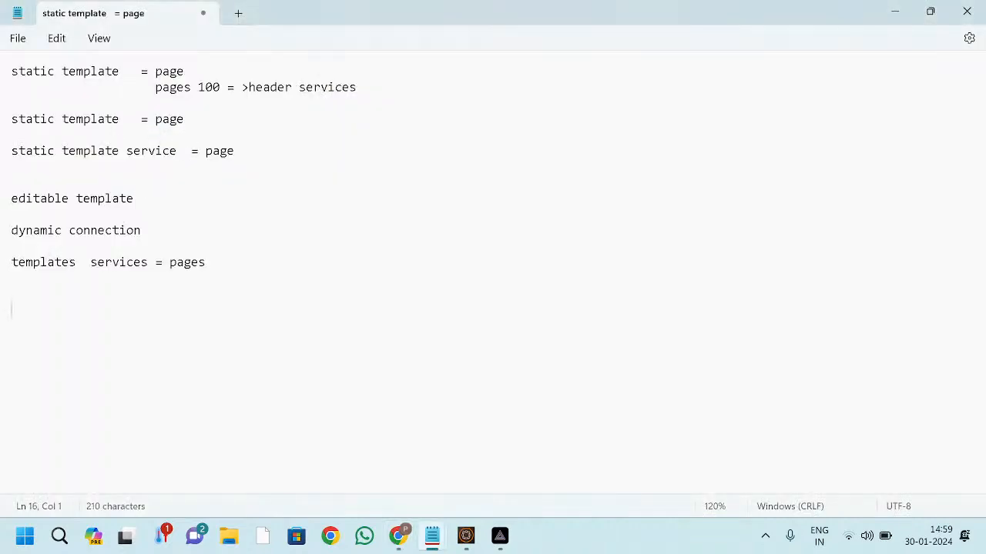
pyautogui.doubleClick(44, 265)
pyautogui.click(228, 266)
pyautogui.press('Return')
pyautogui.press('Return')
pyautogui.press('Return')
pyautogui.write('static template = dev')
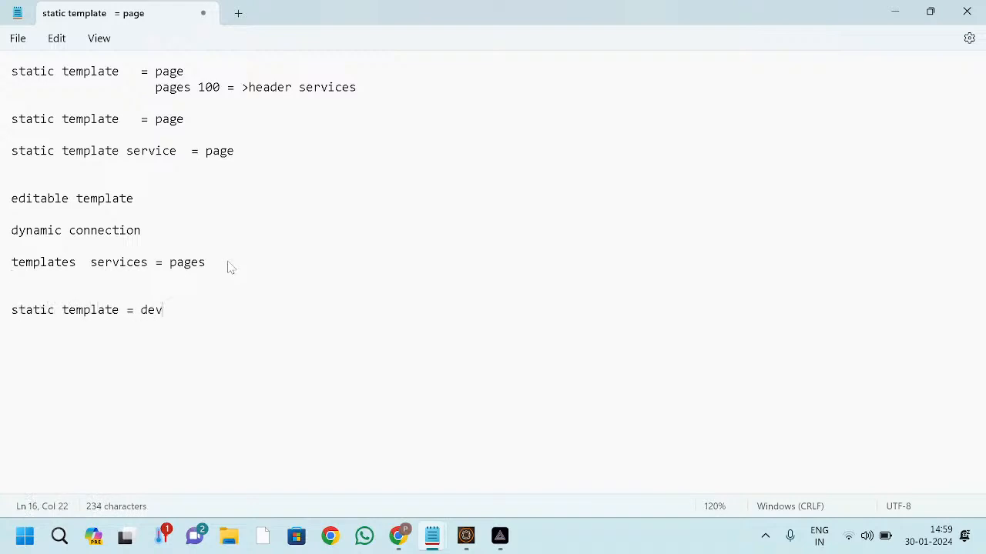
pyautogui.write('eloper')
# Step: Start a new line directly below the developer entry with "editable template ="
pyautogui.press('Return')
pyautogui.write('editabl')
pyautogui.press('BackSpace')
pyautogui.press('BackSpace')
pyautogui.press('BackSpace')
pyautogui.write('bl')
pyautogui.press('BackSpace')
pyautogui.press('BackSpace')
pyautogui.write('able template = contenct')
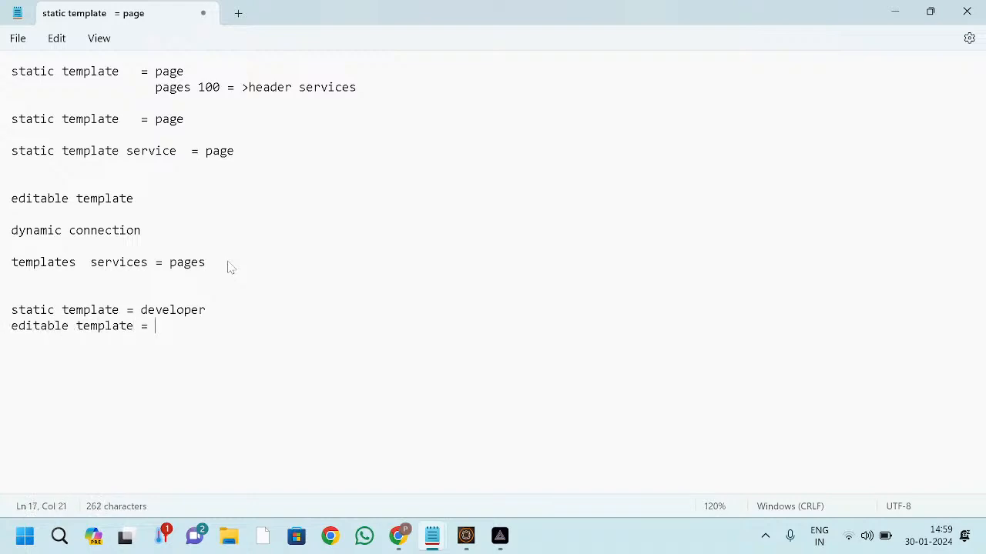
# Step: Complete the editable template line with "template author" after the equals sign
pyautogui.press('BackSpace')
pyautogui.press('BackSpace')
pyautogui.press('BackSpace')
pyautogui.press('BackSpace')
pyautogui.press('BackSpace')
pyautogui.press('BackSpace')
pyautogui.press('BackSpace')
pyautogui.write('t')
pyautogui.press('BackSpace')
pyautogui.press('BackSpace')
pyautogui.write('template ')
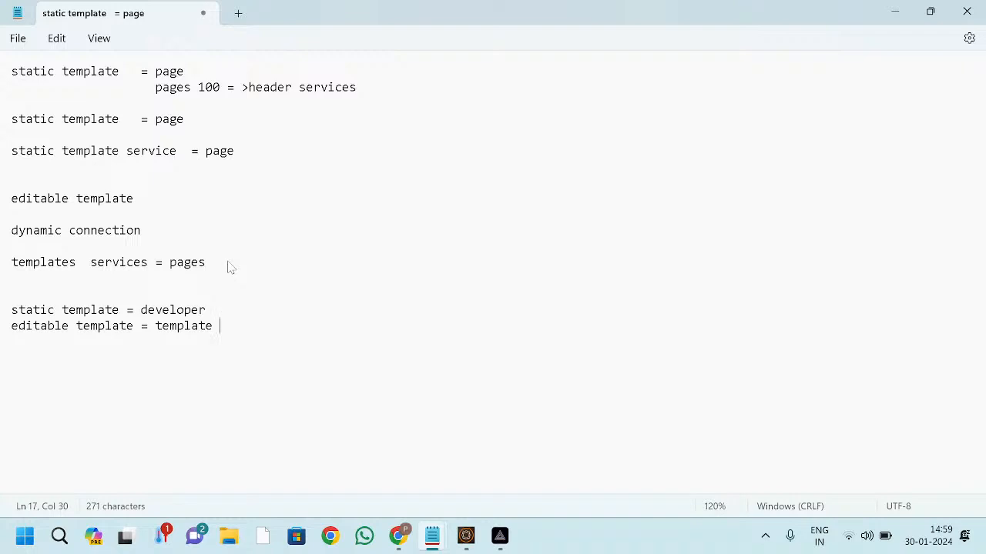
pyautogui.write('author')
pyautogui.doubleClick(189, 333)
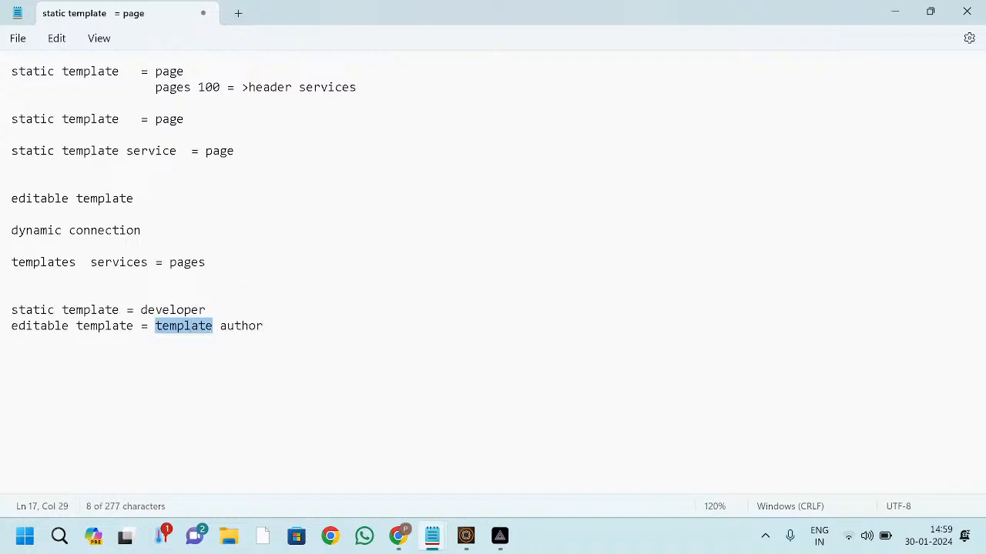
pyautogui.moveTo(265, 326); pyautogui.dragTo(120, 326)
pyautogui.click(315, 336)
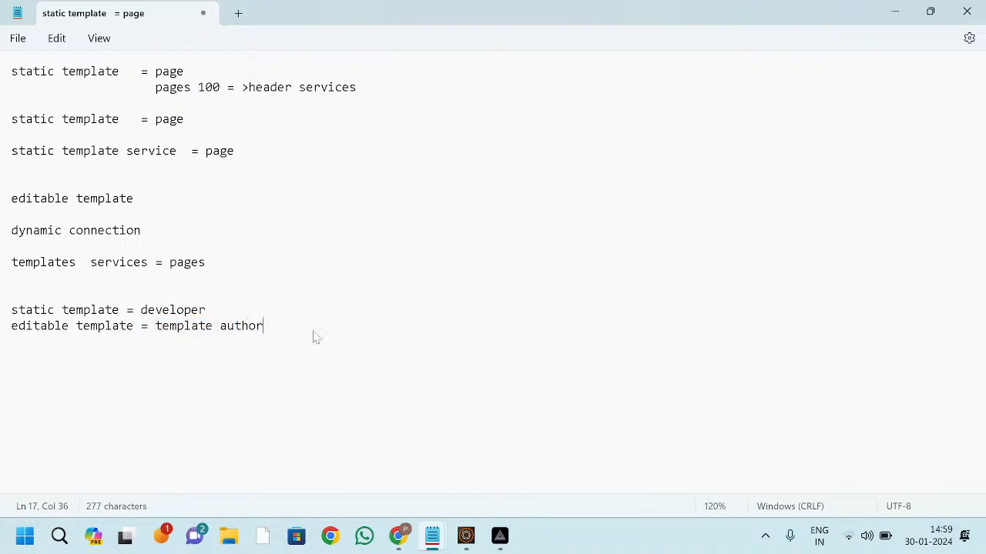
# Step: Add blank lines below the template author entry, removing any stray characters
pyautogui.press('Return')
pyautogui.press('Return')
pyautogui.write('\\')
pyautogui.press('Return')
pyautogui.press('BackSpace')
pyautogui.press('BackSpace')
pyautogui.press('Return')
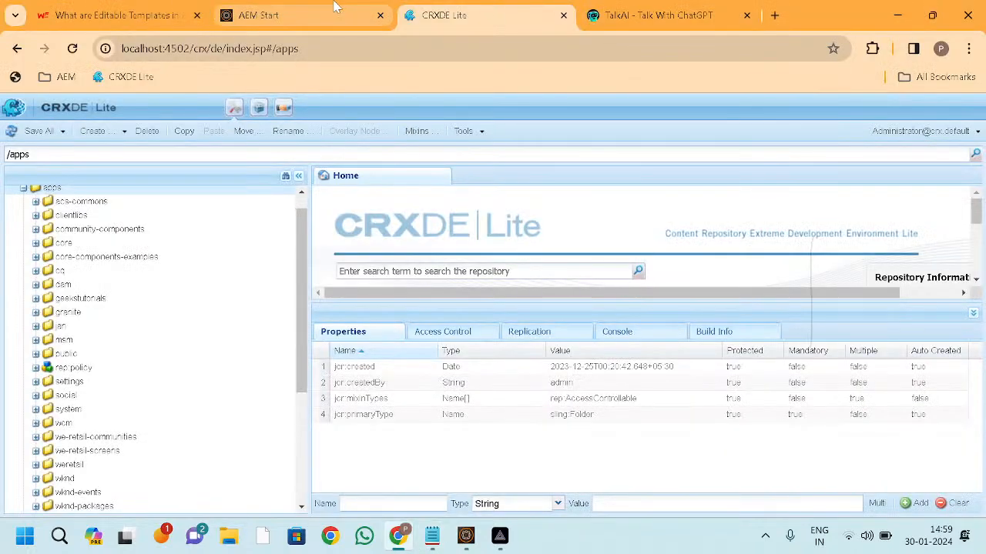
# Step: Switch to AEM in the browser and open the jan Sites page from Sites for editing
pyautogui.click(337, 14)
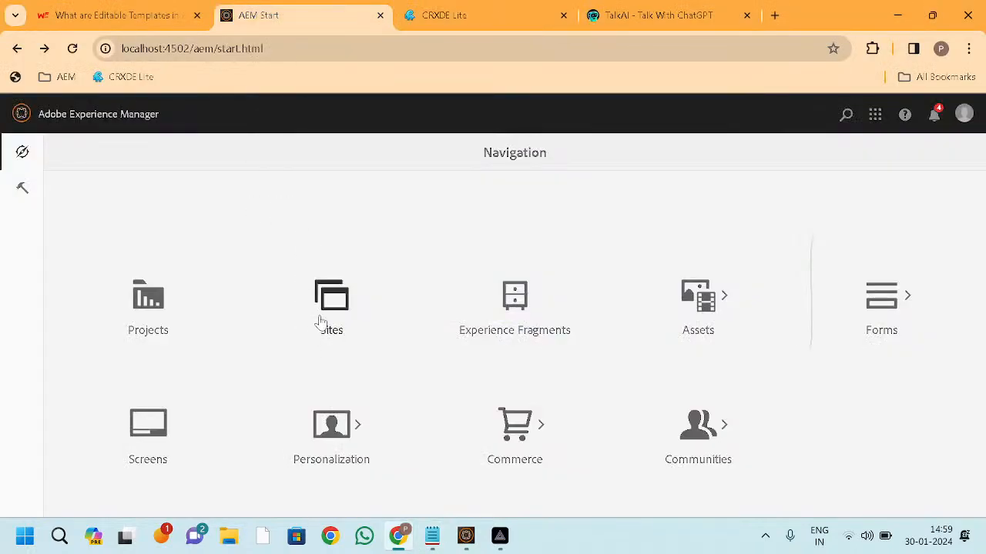
pyautogui.click(333, 307)
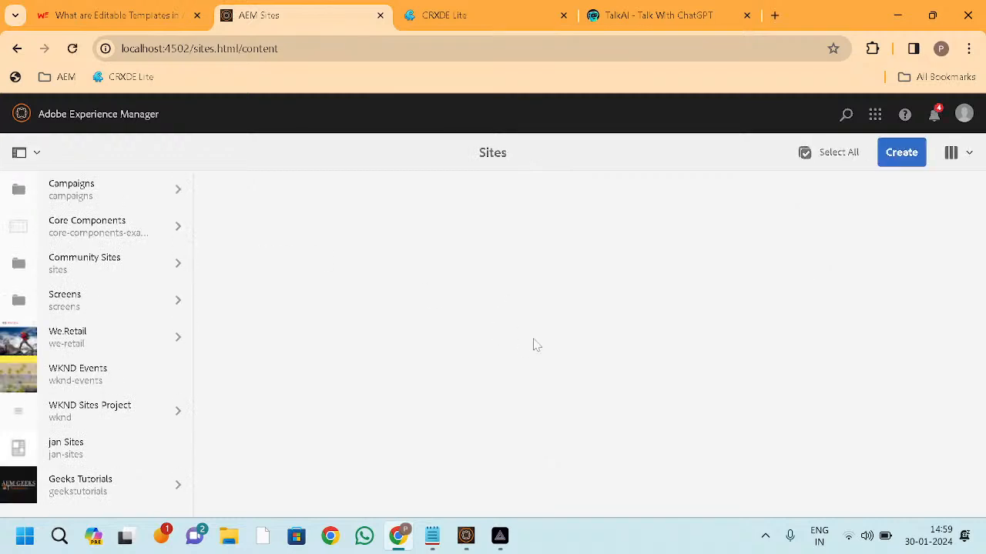
pyautogui.click(20, 449)
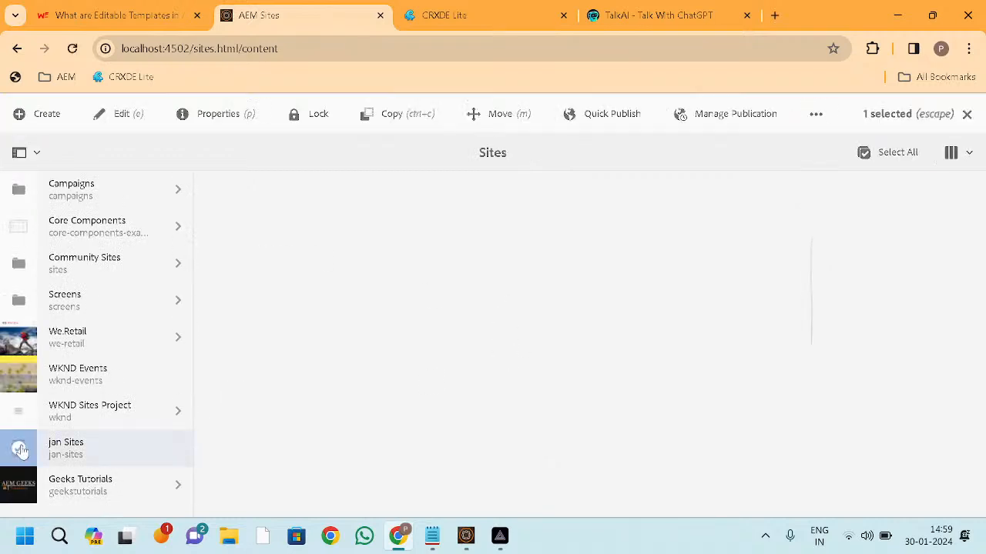
pyautogui.click(115, 116)
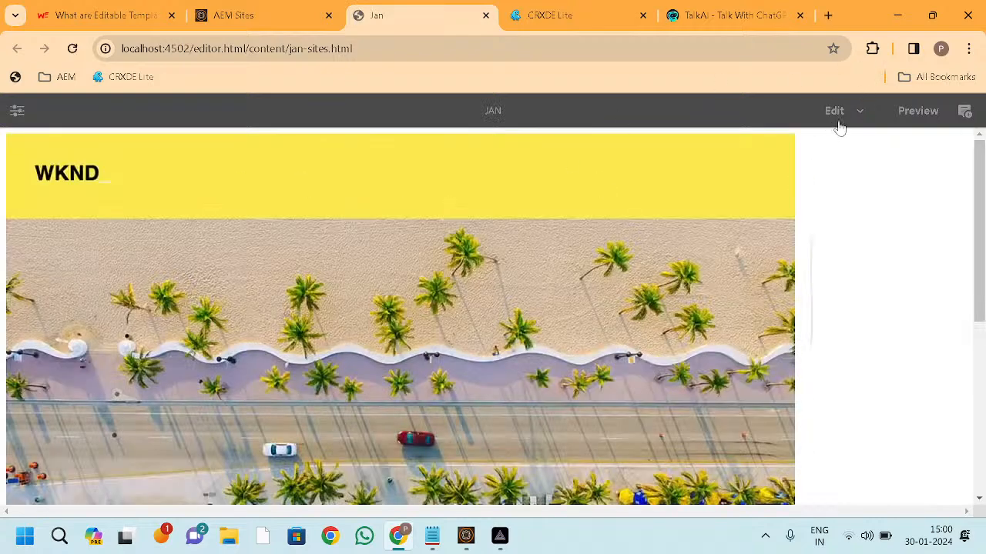
# Step: Select the Hello World Component on the Jan page and switch the page editor to Design mode
pyautogui.scroll(-5, 405, 285)
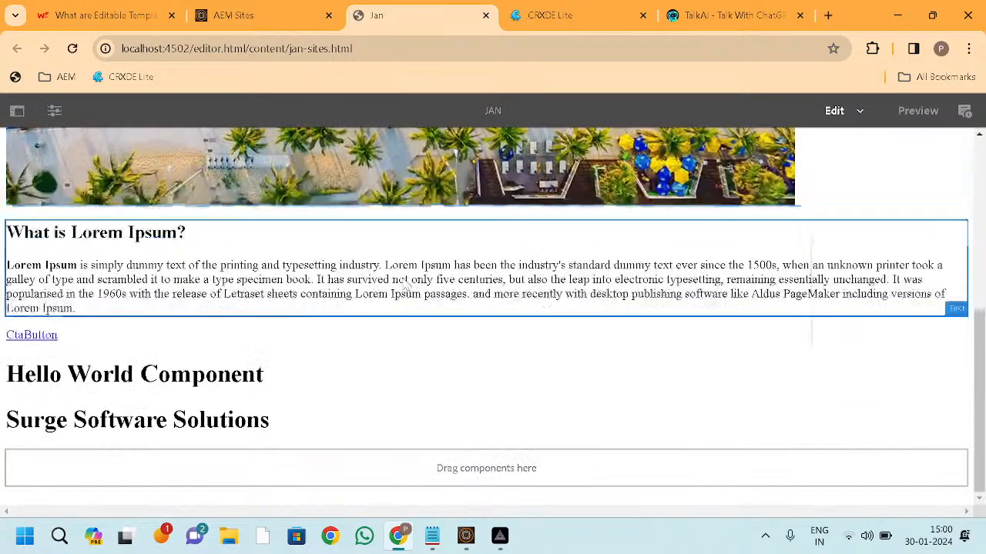
pyautogui.click(79, 381)
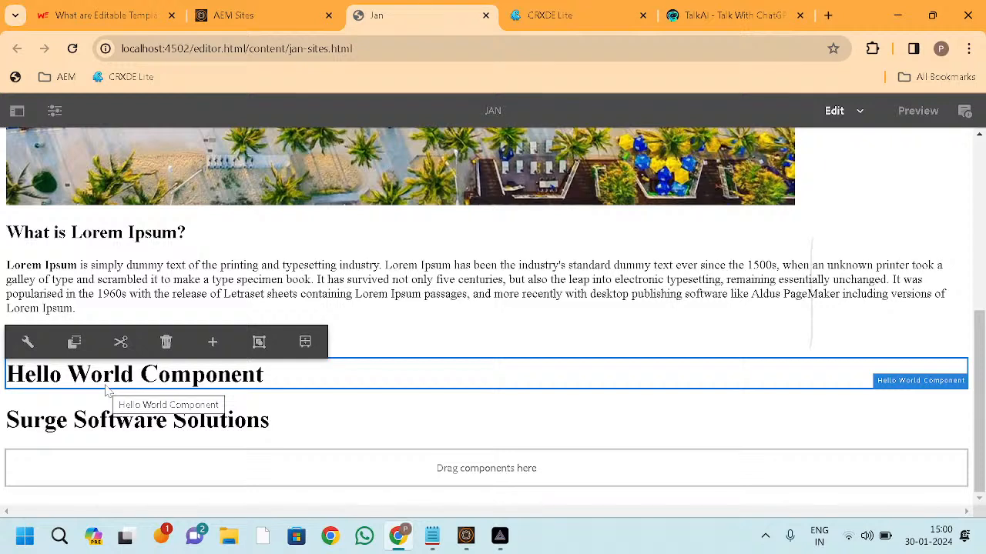
pyautogui.click(861, 112)
pyautogui.click(830, 212)
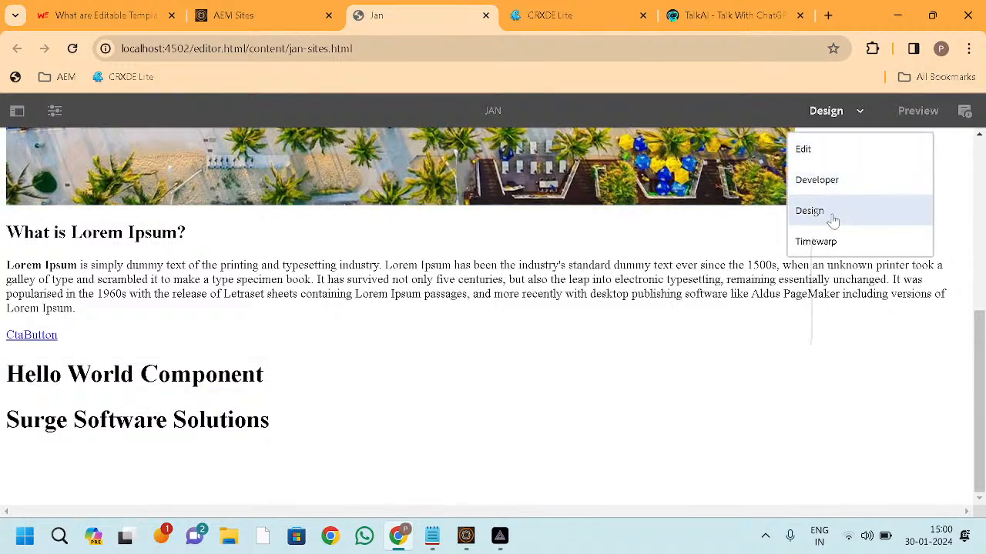
# Step: View the Hello World Component's design dialog, close it unchanged, and open the root Paragraph System's design dialog
pyautogui.click(98, 370)
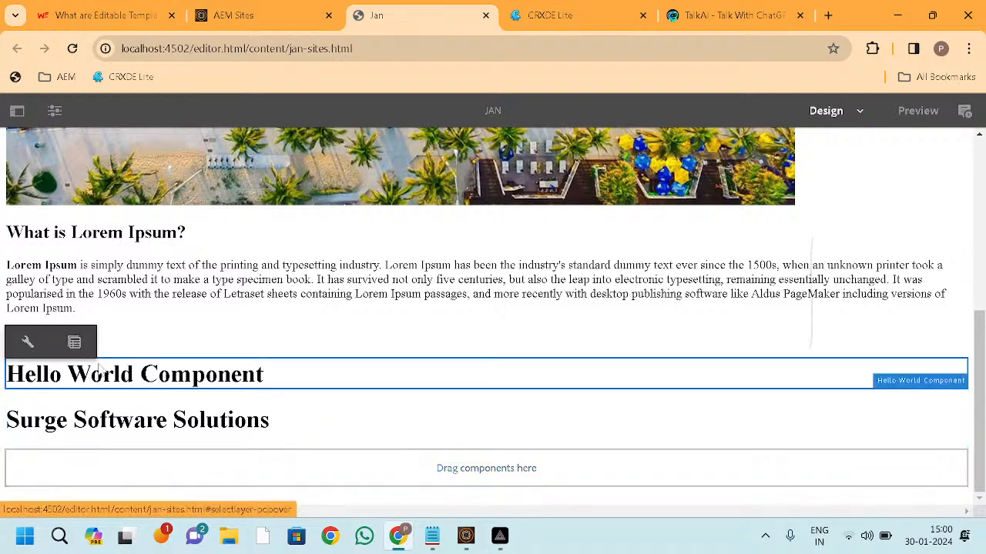
pyautogui.click(27, 343)
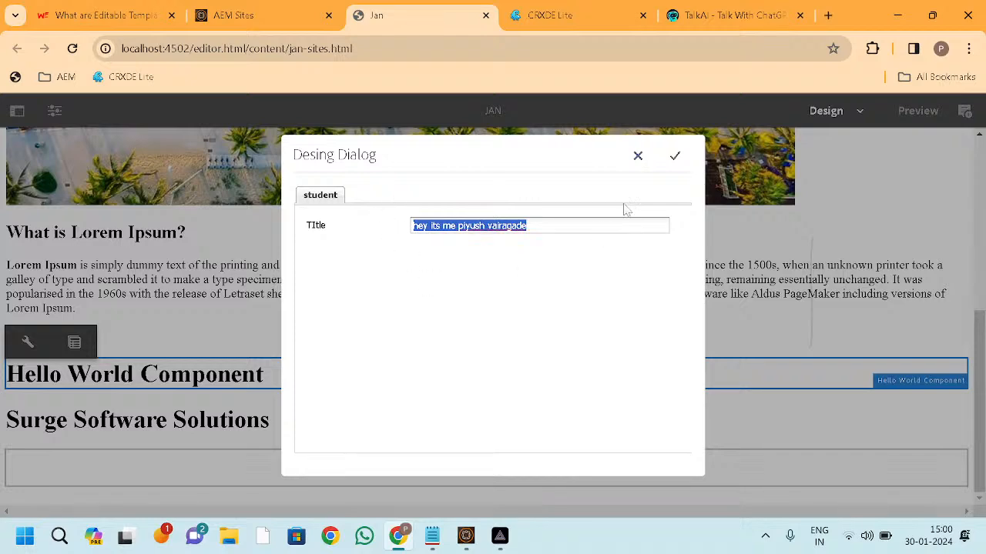
pyautogui.click(638, 157)
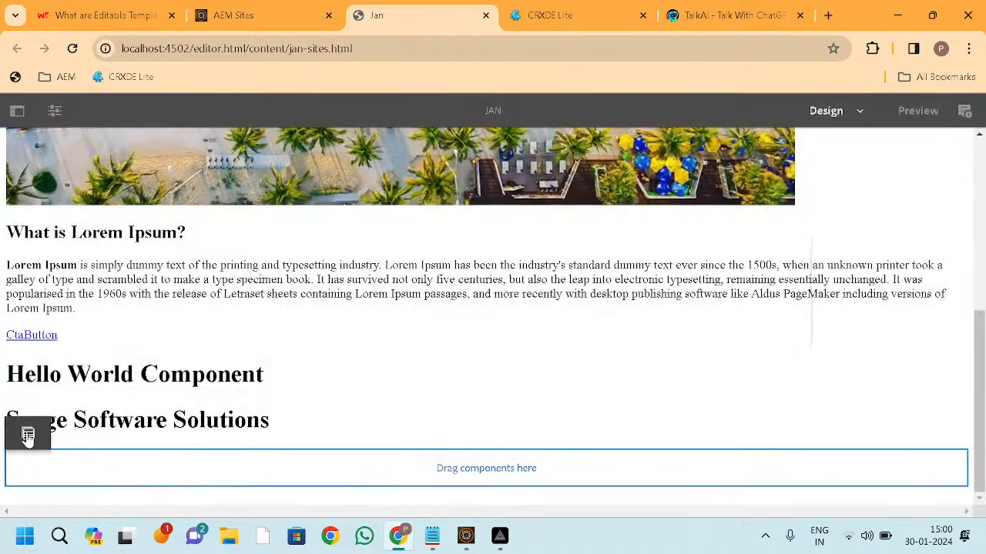
pyautogui.scroll(-1, 85, 459)
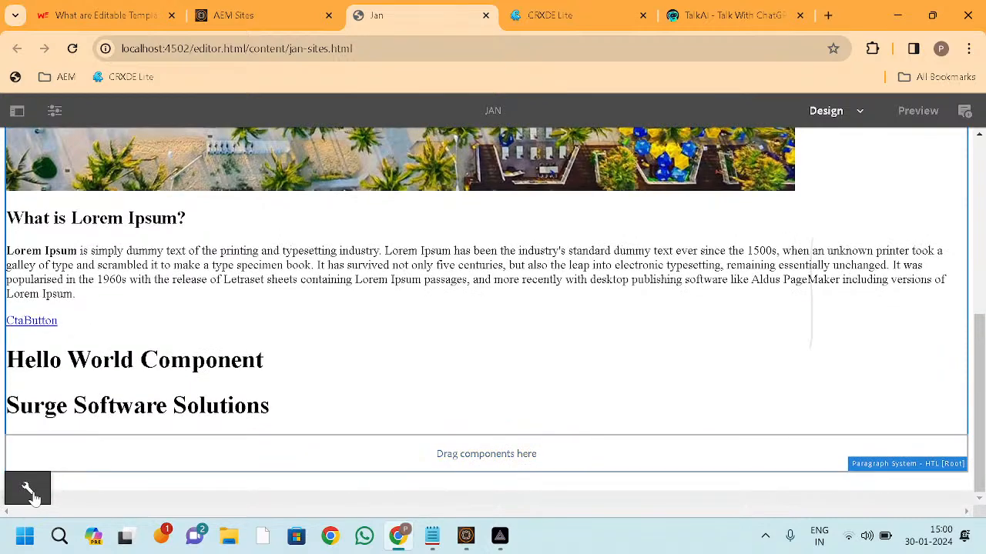
pyautogui.click(31, 493)
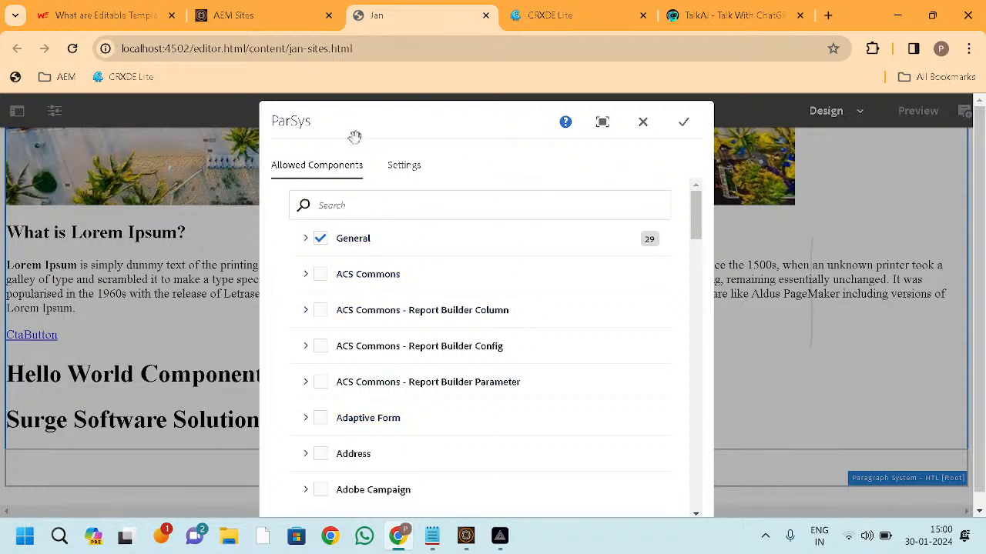
# Step: Open the en page under us in WKND Sites Project for editing, and return to the Jan page's ParSys dialog
pyautogui.click(233, 16)
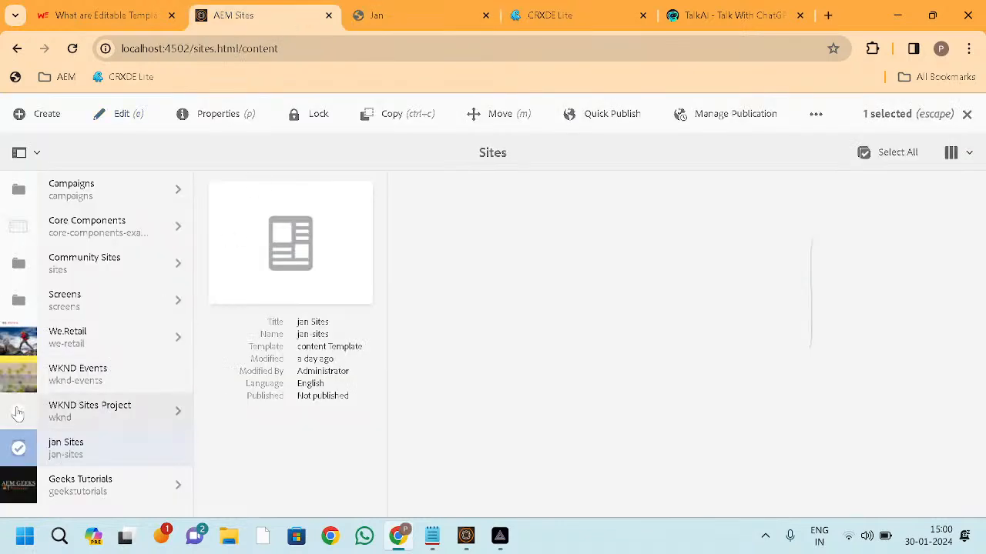
pyautogui.click(17, 414)
pyautogui.click(159, 411)
pyautogui.click(305, 202)
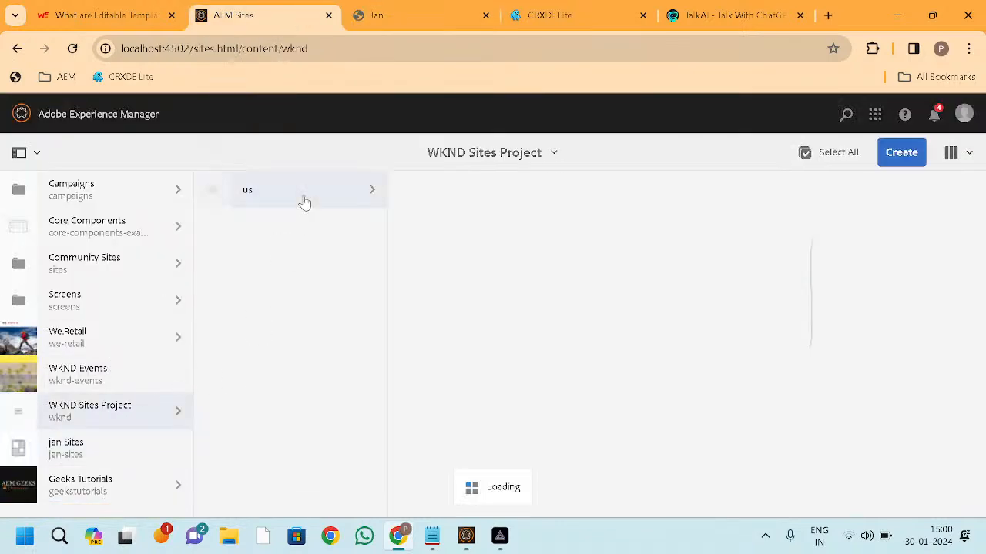
pyautogui.click(408, 192)
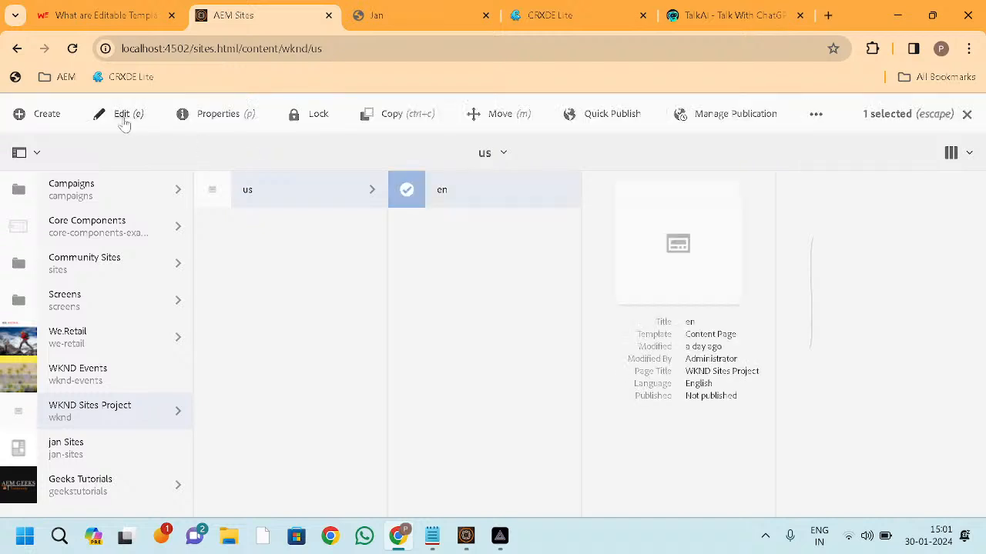
pyautogui.click(123, 116)
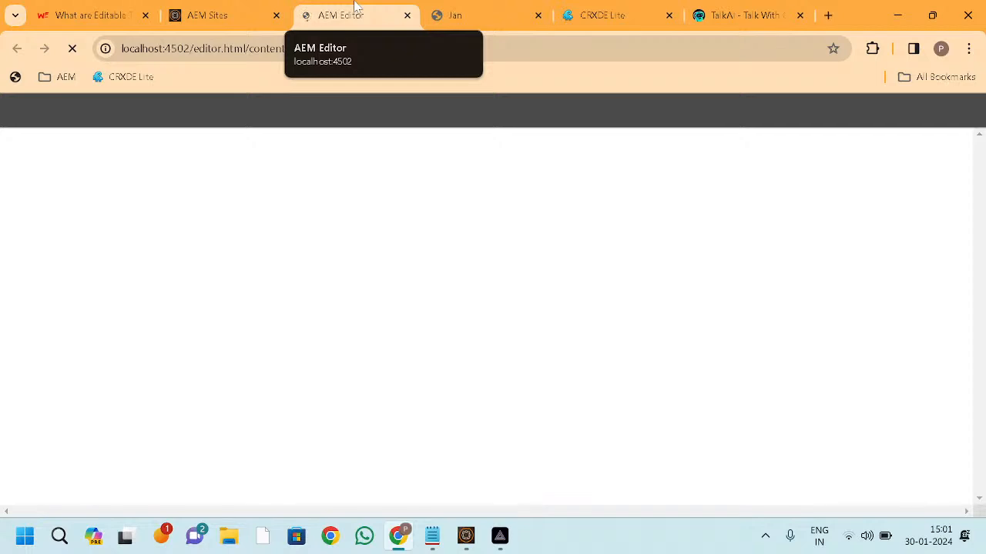
pyautogui.click(485, 14)
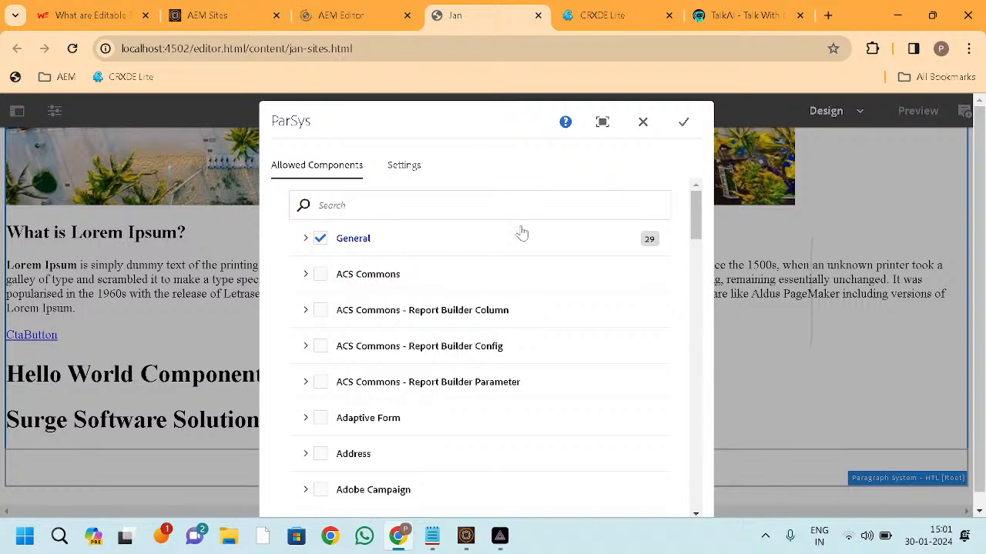
# Step: Switch from the Jan page's ParSys dialog to the WKND en page and open its template for editing
pyautogui.scroll(-1, 521, 233)
pyautogui.scroll(-1, 522, 232)
pyautogui.scroll(2, 510, 282)
pyautogui.click(360, 12)
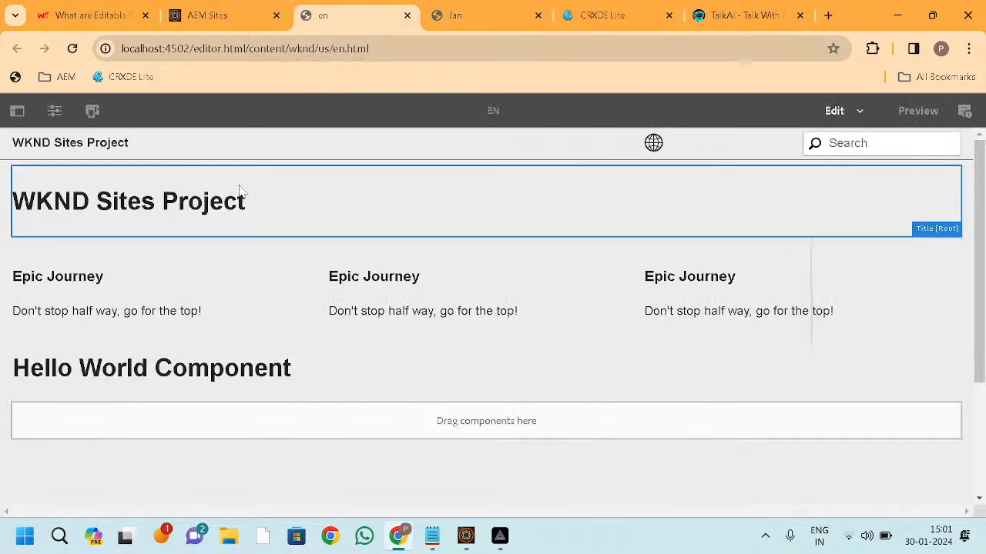
pyautogui.click(54, 110)
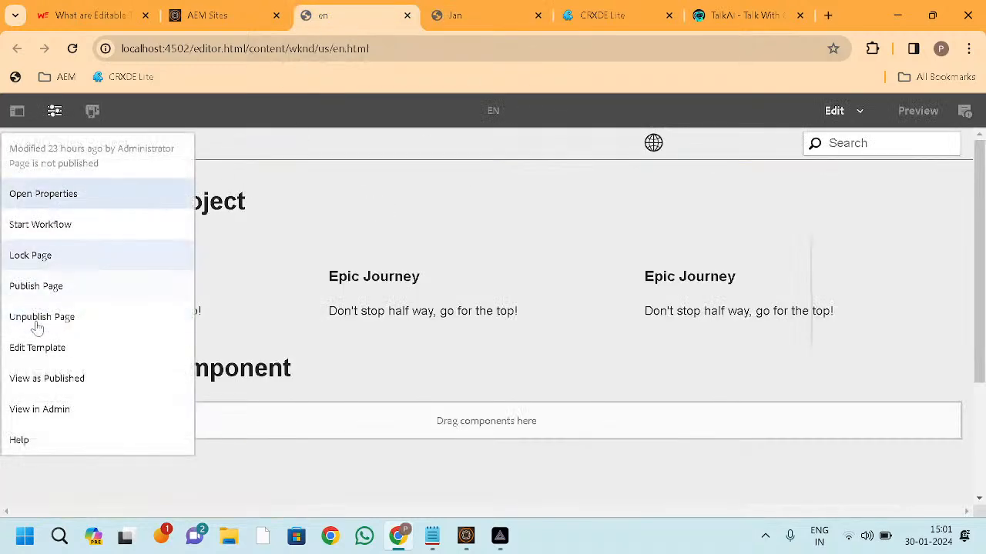
pyautogui.click(83, 361)
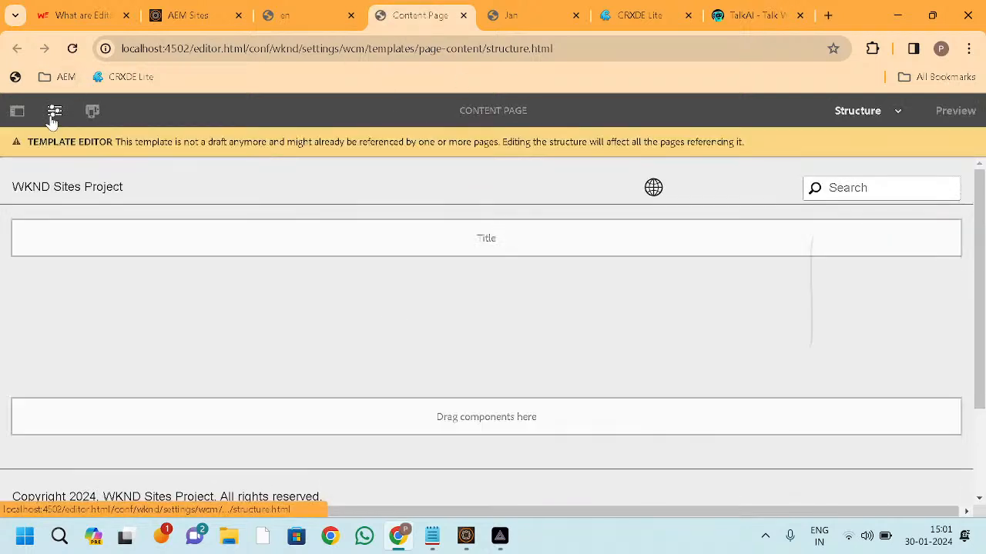
# Step: Open the Content Page template's page policy and examine the Generic Page policy's details and properties
pyautogui.click(54, 110)
pyautogui.click(29, 185)
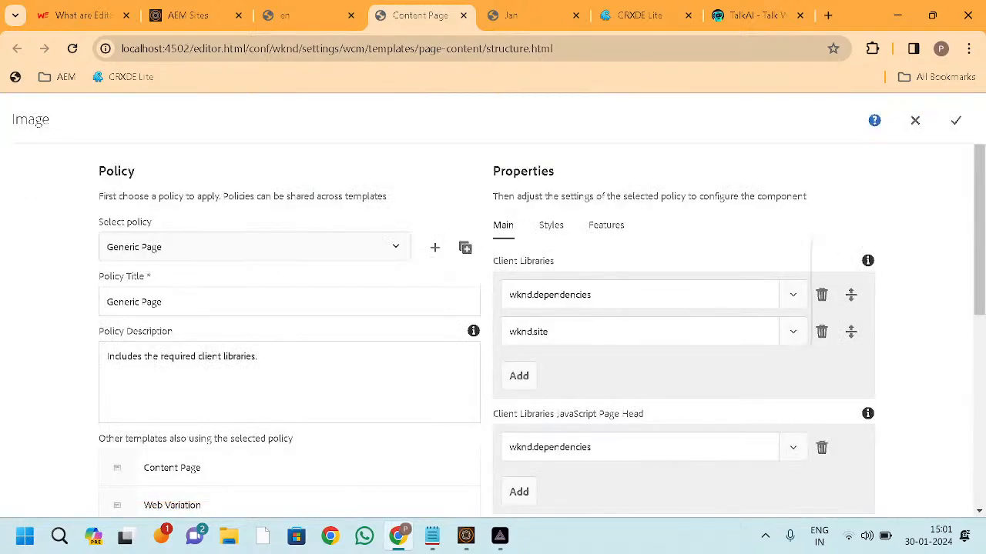
pyautogui.scroll(-5, 560, 307)
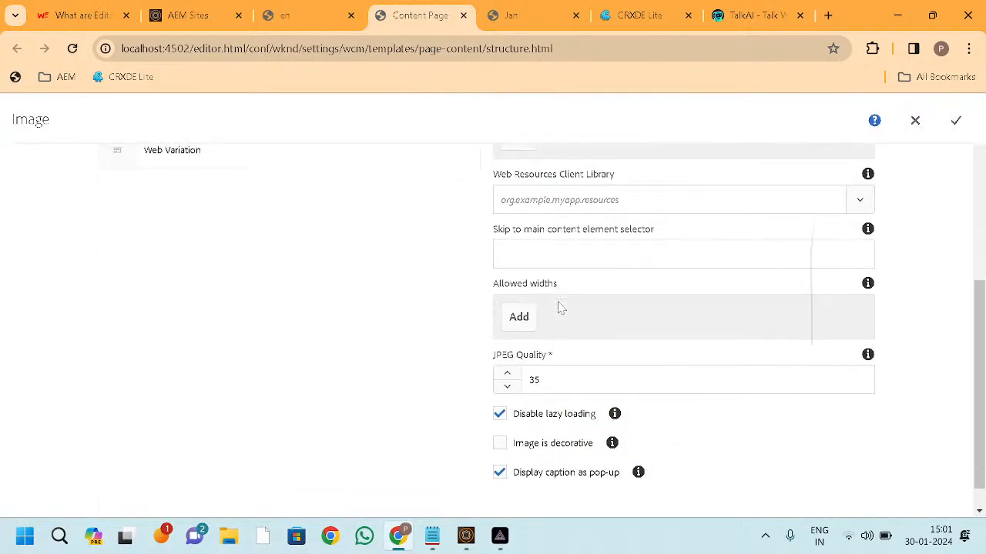
pyautogui.scroll(5, 362, 339)
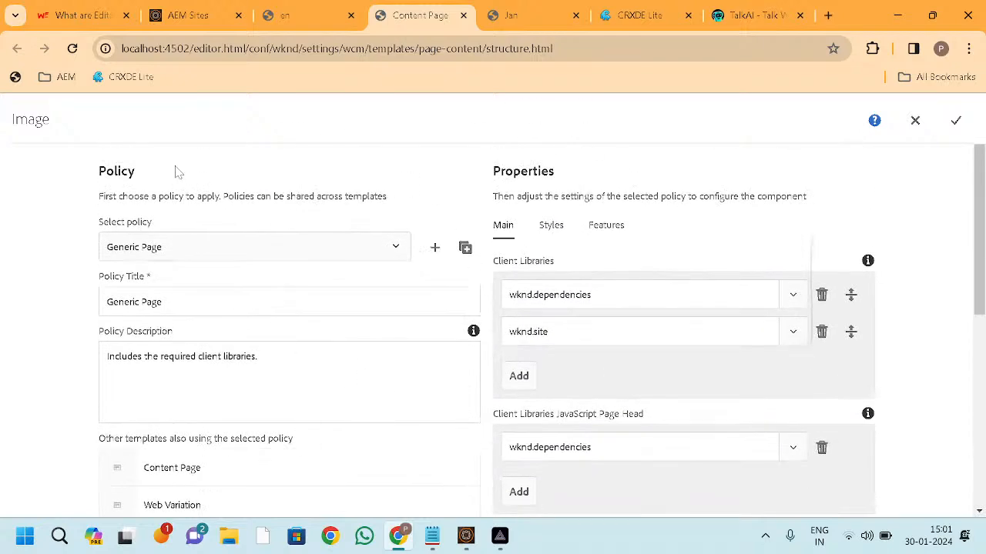
pyautogui.click(304, 15)
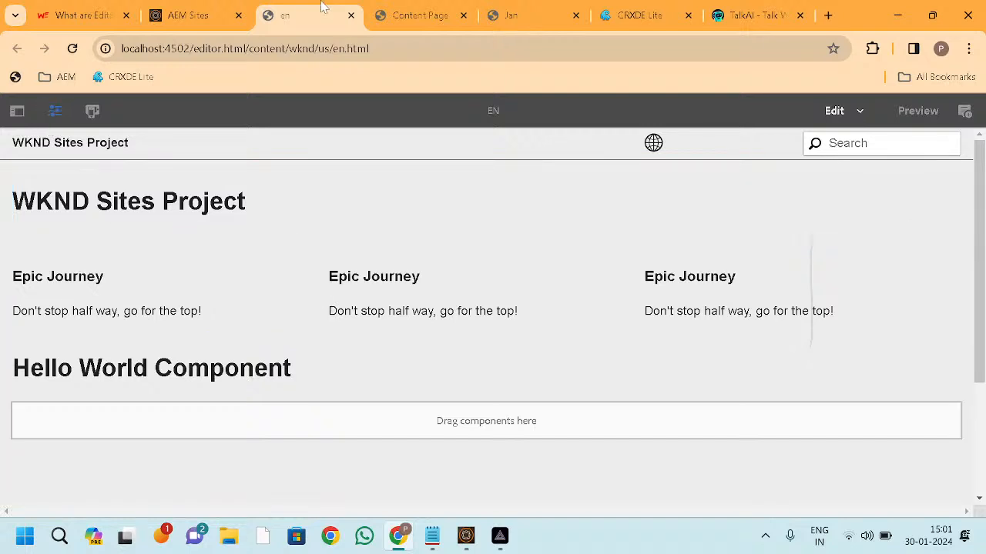
pyautogui.click(383, 8)
pyautogui.scroll(-1, 568, 321)
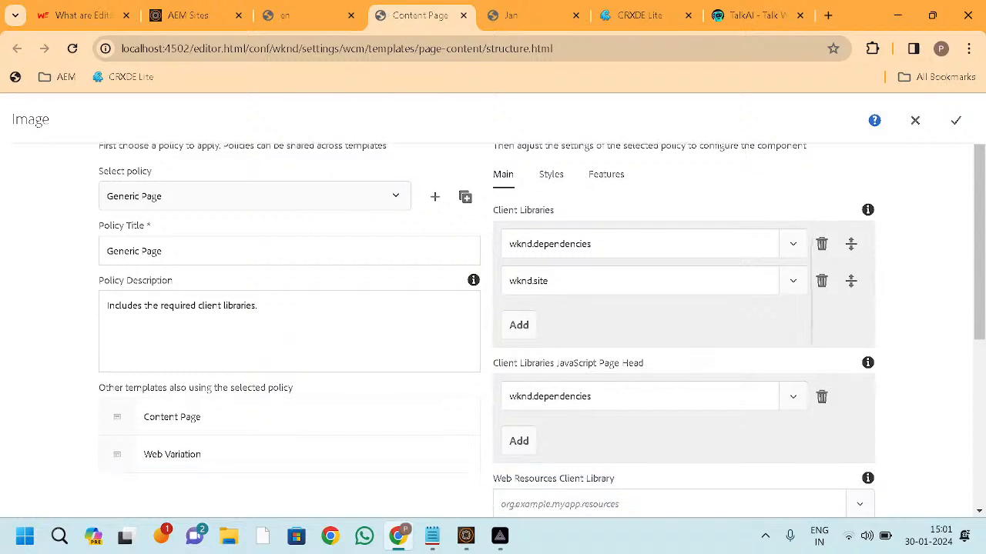
pyautogui.scroll(1, 568, 322)
# Step: Return to the Jan page's ParSys dialog and examine which component groups are enabled across the full allowed components list
pyautogui.click(292, 6)
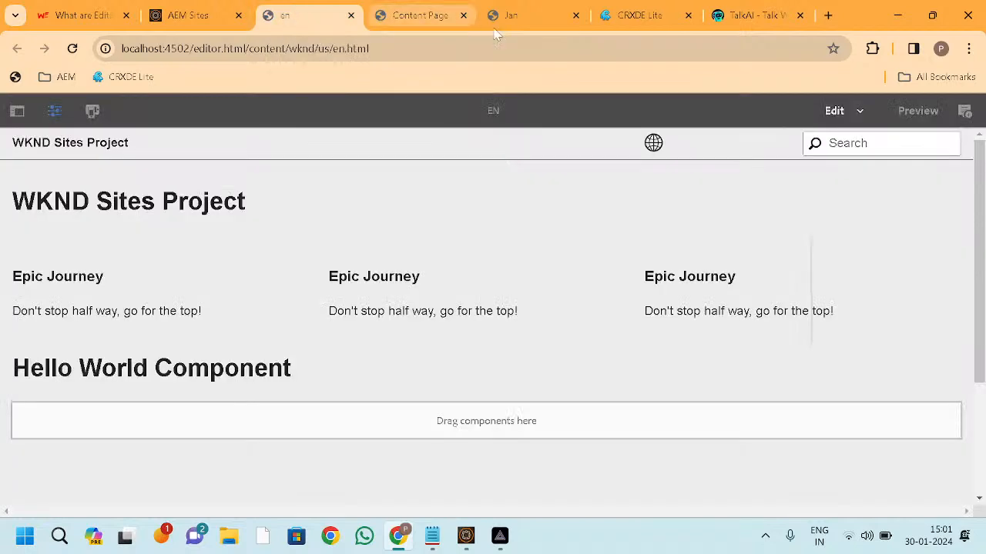
pyautogui.click(532, 7)
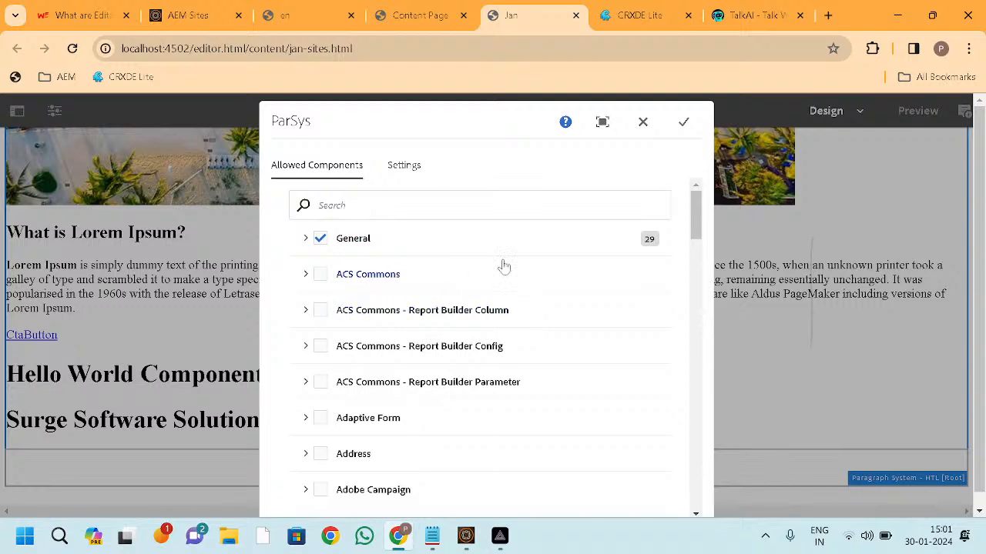
pyautogui.scroll(-1, 458, 314)
pyautogui.scroll(1, 457, 314)
pyautogui.scroll(-12, 396, 418)
pyautogui.scroll(-10, 396, 419)
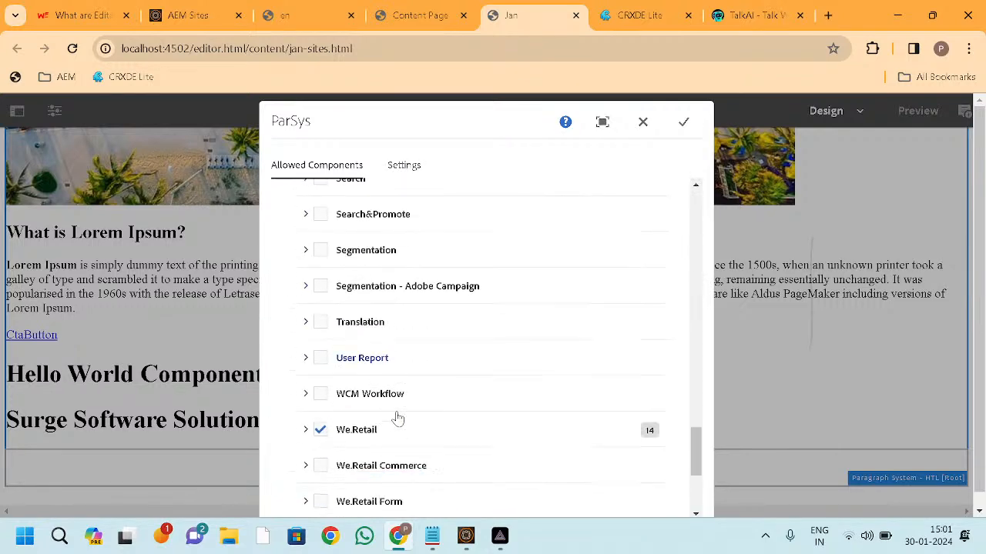
pyautogui.scroll(20, 396, 418)
pyautogui.scroll(-20, 524, 286)
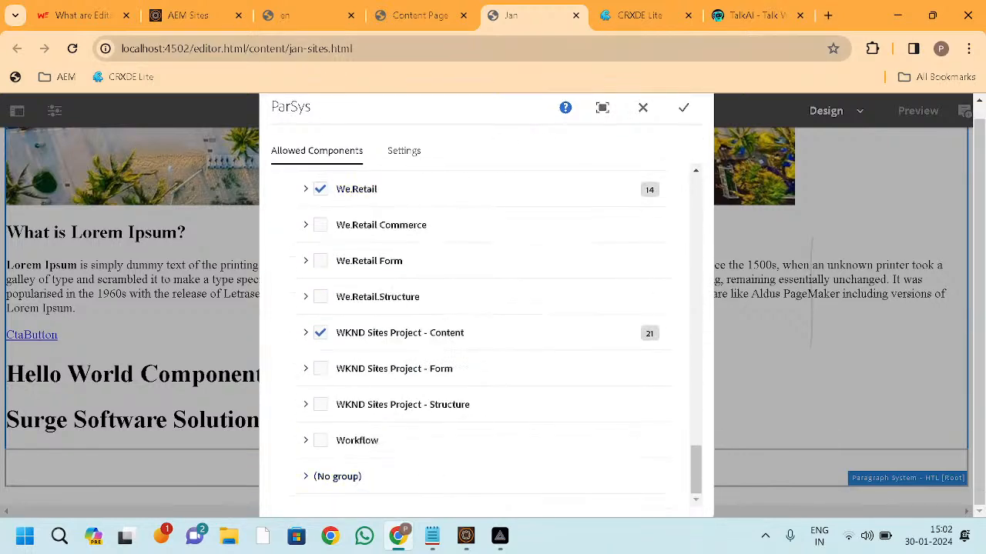
# Step: Go back to the Content Page template's policy and examine its Client Libraries, highlighting the heading and the wknd.dependencies entry
pyautogui.click(308, 14)
pyautogui.click(422, 15)
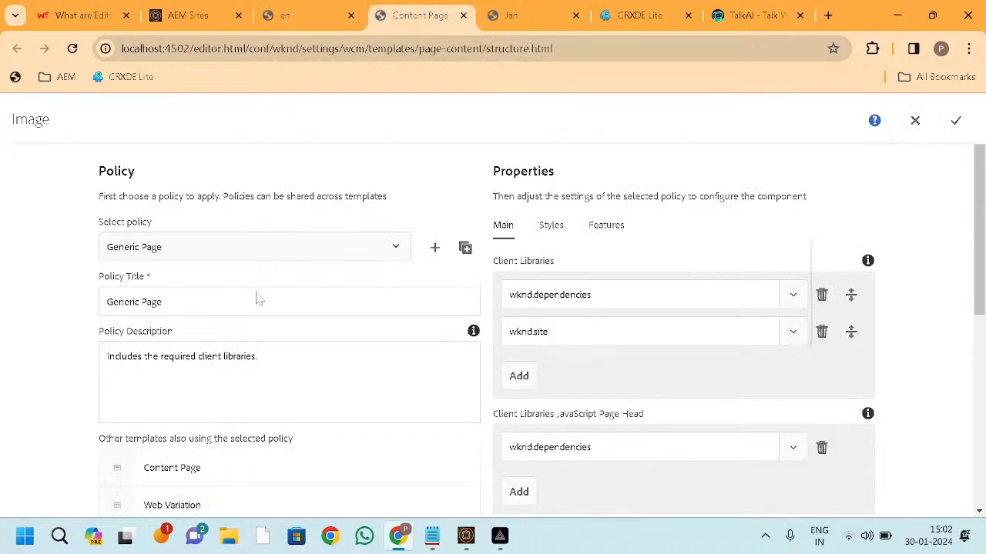
pyautogui.scroll(-1, 422, 275)
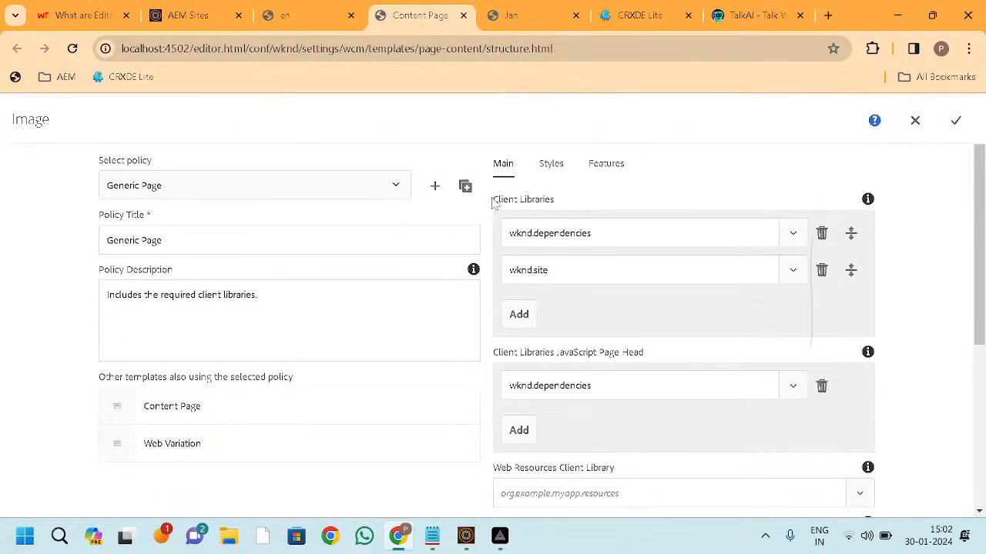
pyautogui.moveTo(494, 203); pyautogui.dragTo(473, 196)
pyautogui.scroll(1, 596, 212)
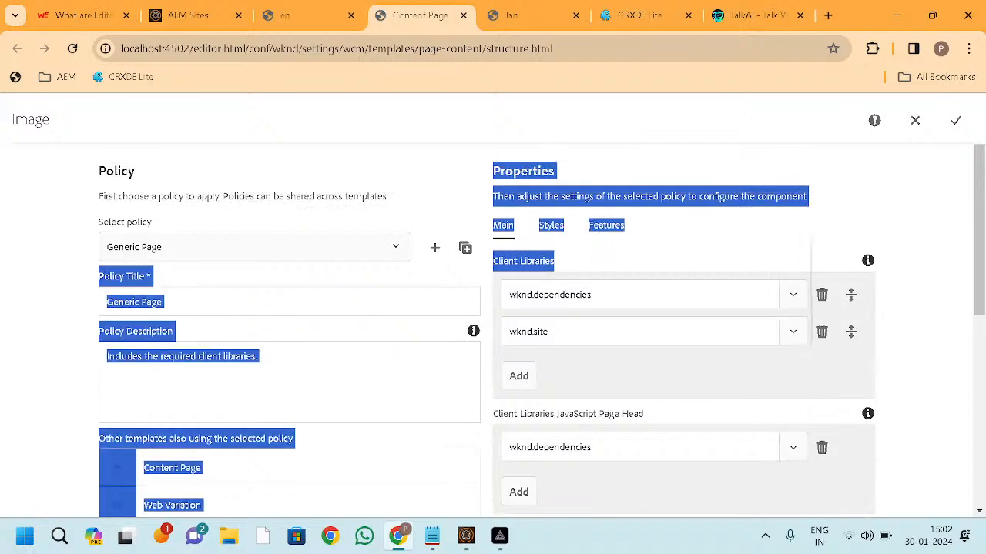
pyautogui.moveTo(572, 266); pyautogui.dragTo(497, 264)
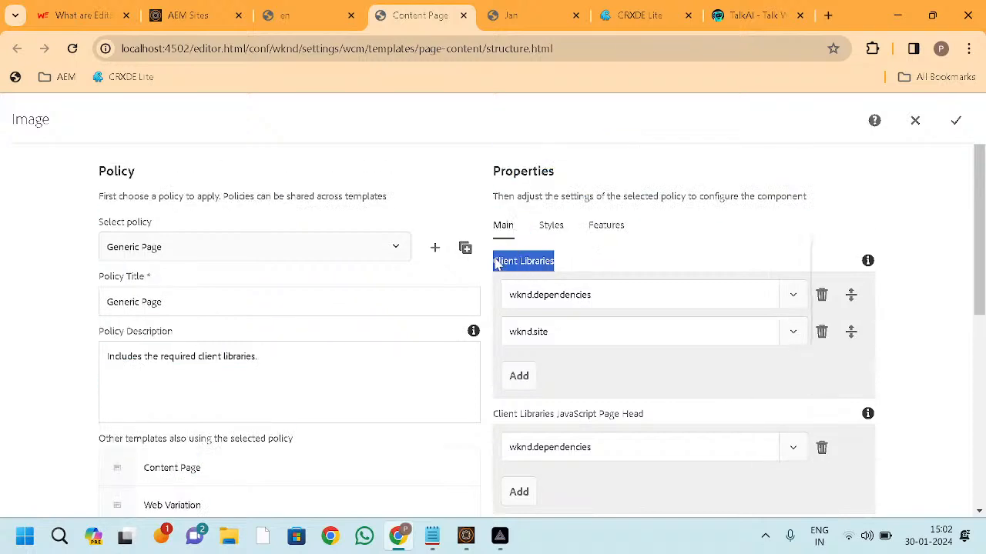
pyautogui.doubleClick(550, 295)
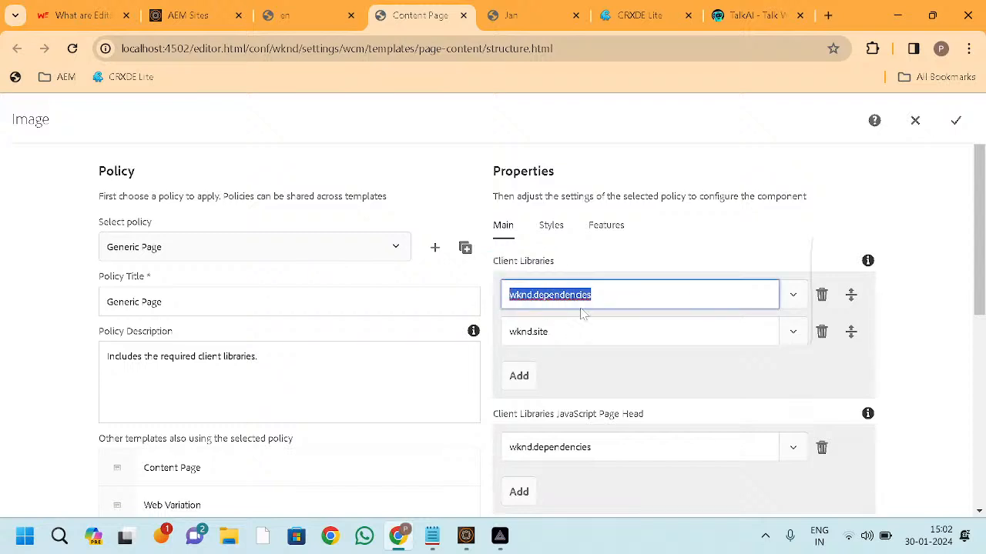
pyautogui.scroll(-2, 620, 261)
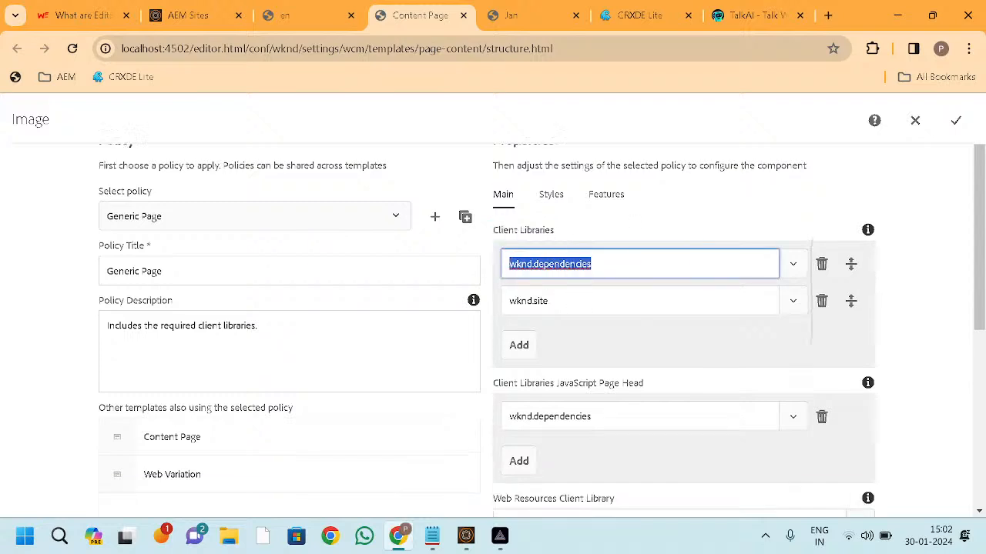
pyautogui.scroll(2, 583, 306)
pyautogui.scroll(-2, 617, 308)
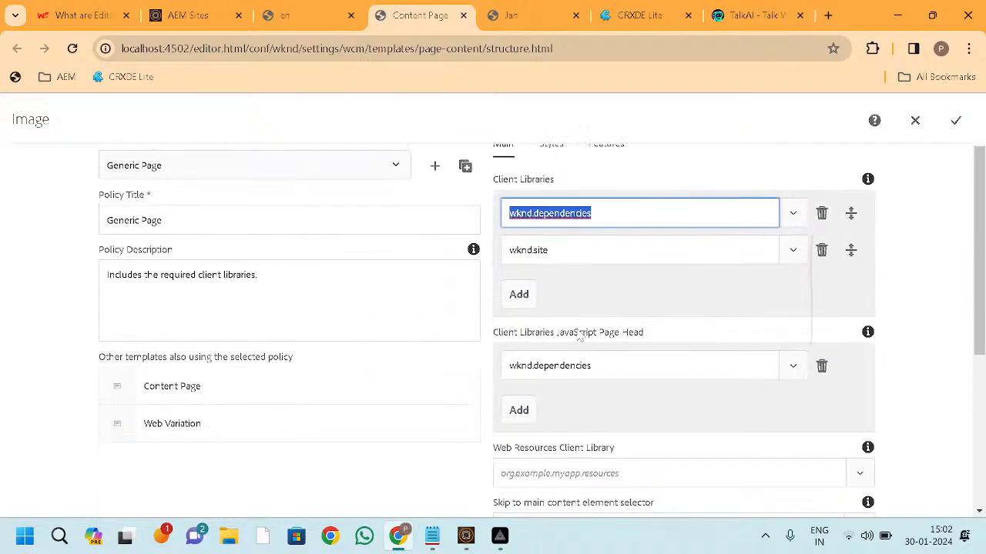
pyautogui.scroll(2, 616, 308)
# Step: Switch to the Notepad comparison notes and add the list items "1) project structure" and "2) template type" at the end
pyautogui.click(504, 12)
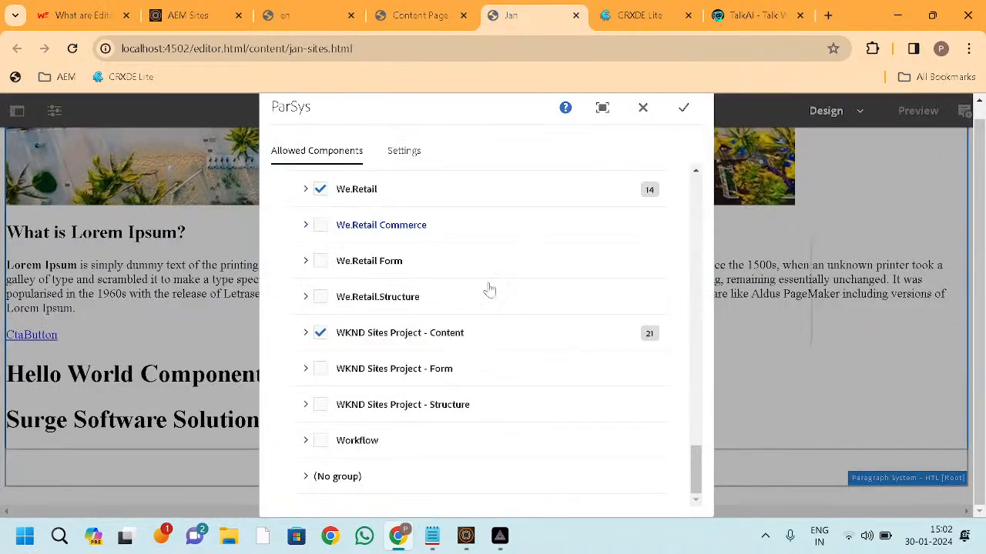
pyautogui.click(639, 7)
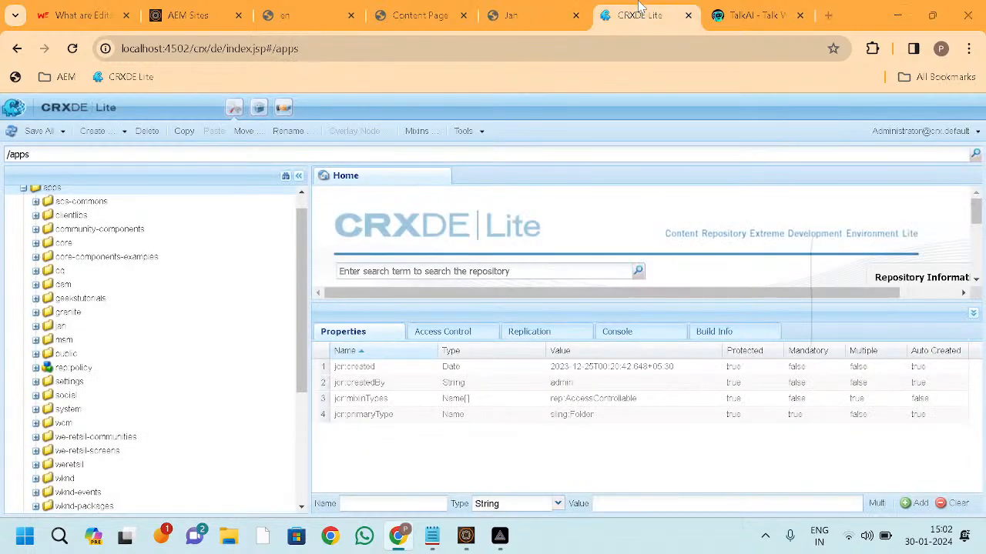
pyautogui.hotkey('alt', 'Tab')
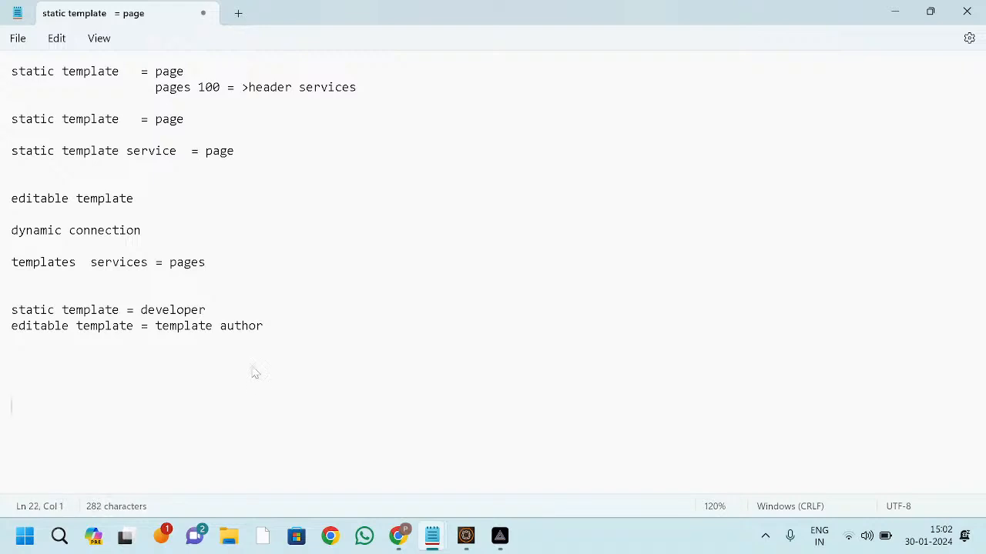
pyautogui.write('roject structure')
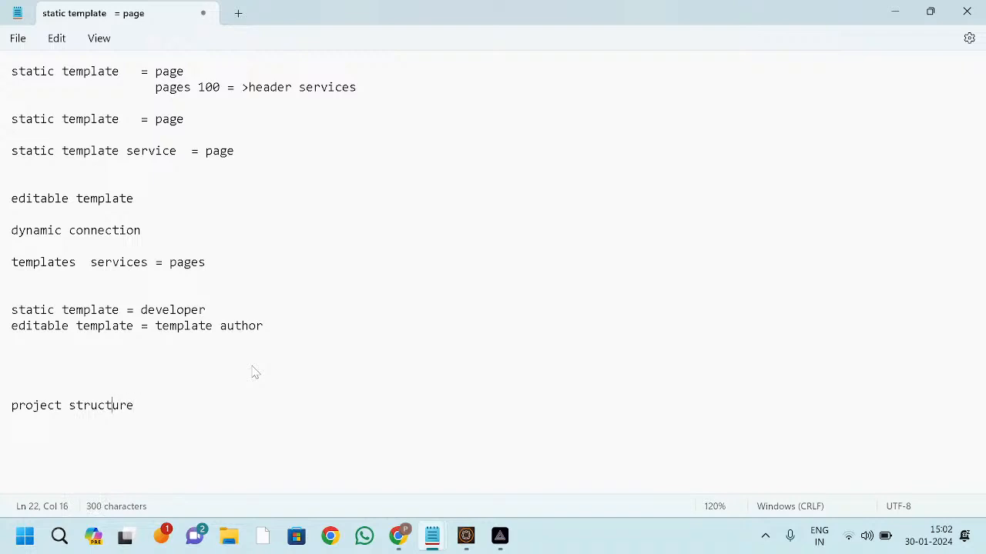
pyautogui.write('1)')
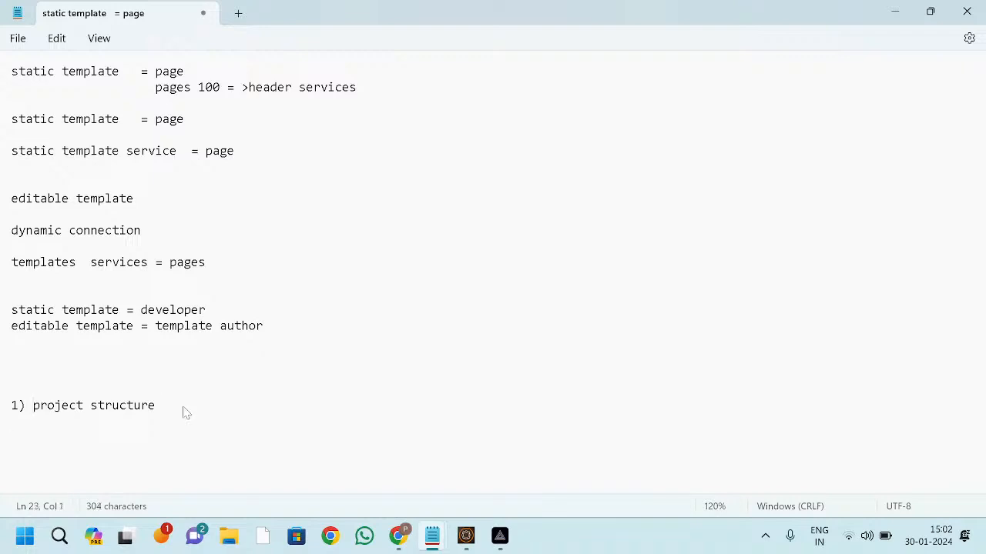
pyautogui.write('empl')
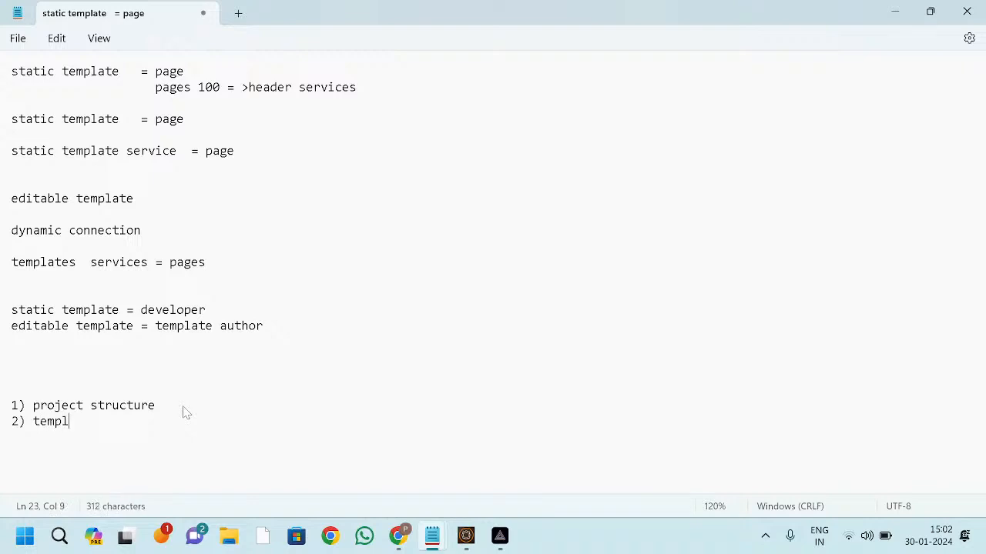
pyautogui.write('te')
pyautogui.press('BackSpace')
pyautogui.press('BackSpace')
pyautogui.write('ate type')
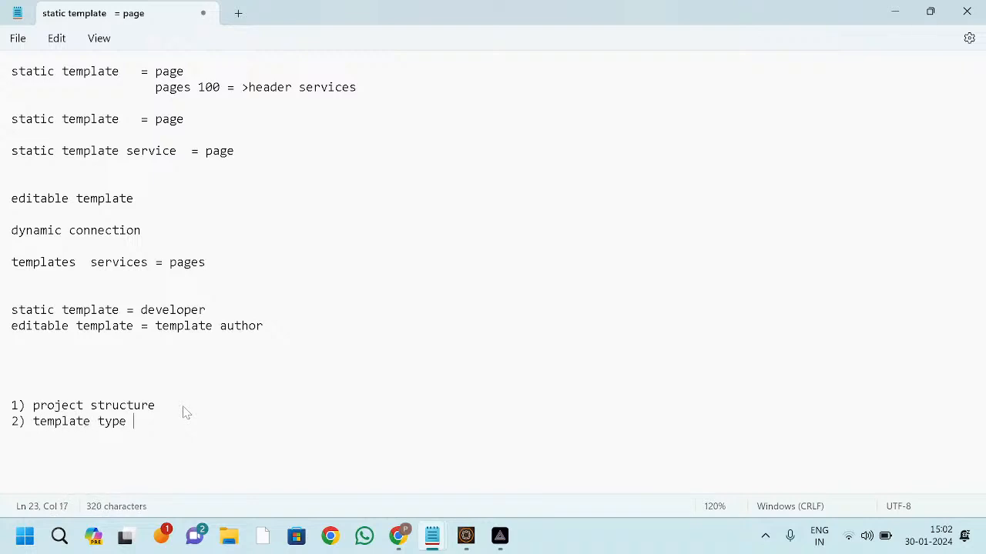
# Step: Switch to the Notepad note defining the template type and highlight "category" and "purpose of the template" in its text
pyautogui.hotkey('alt', 'Tab')
pyautogui.hotkey('alt', 'Tab')
pyautogui.hotkey('alt', 'Tab')
pyautogui.hotkey('alt', 'Tab')
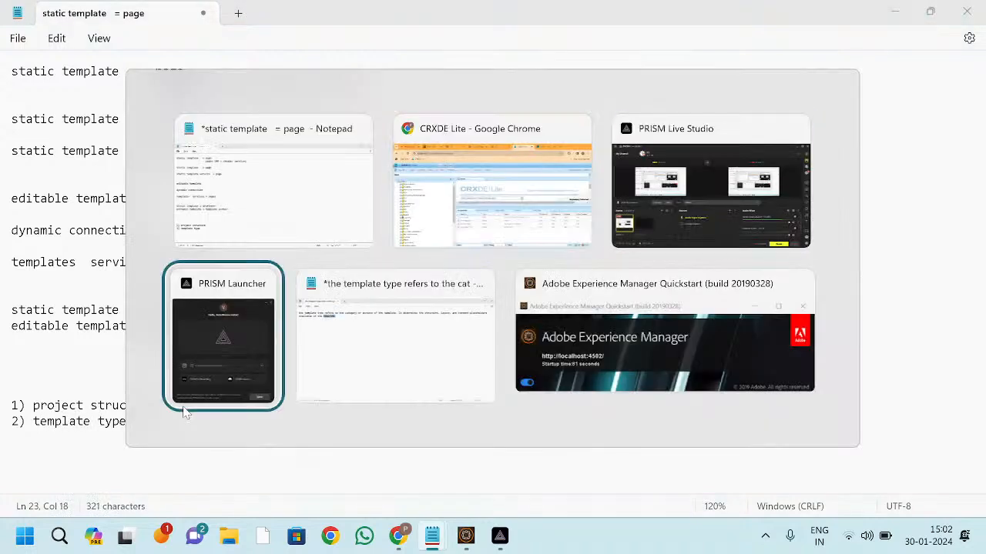
pyautogui.press('Right')
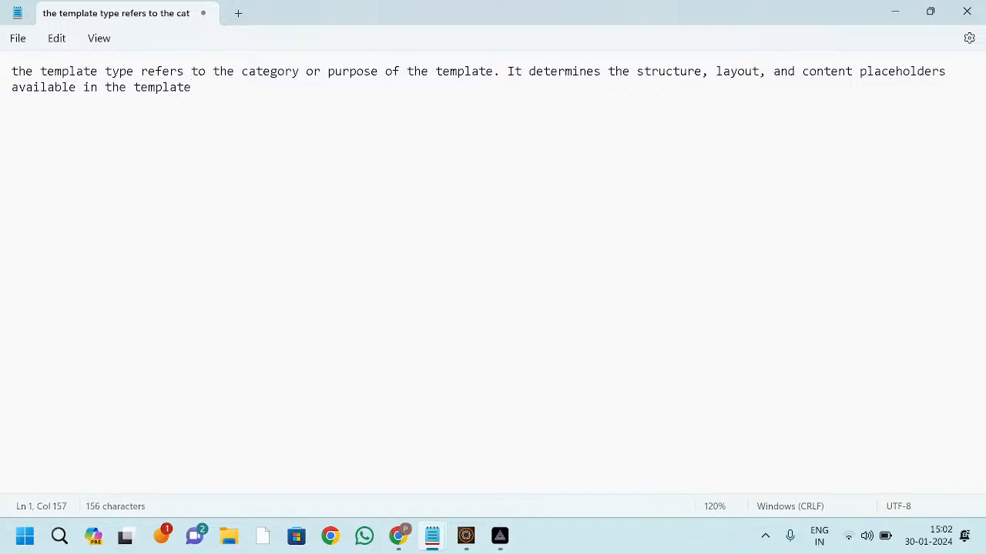
pyautogui.doubleClick(258, 73)
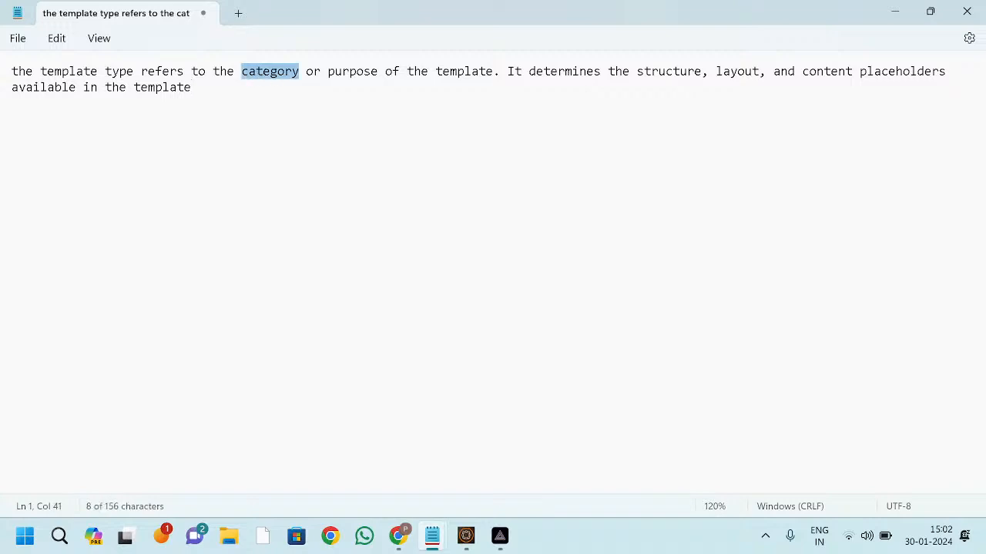
pyautogui.doubleClick(372, 76)
pyautogui.moveTo(328, 72); pyautogui.dragTo(492, 72)
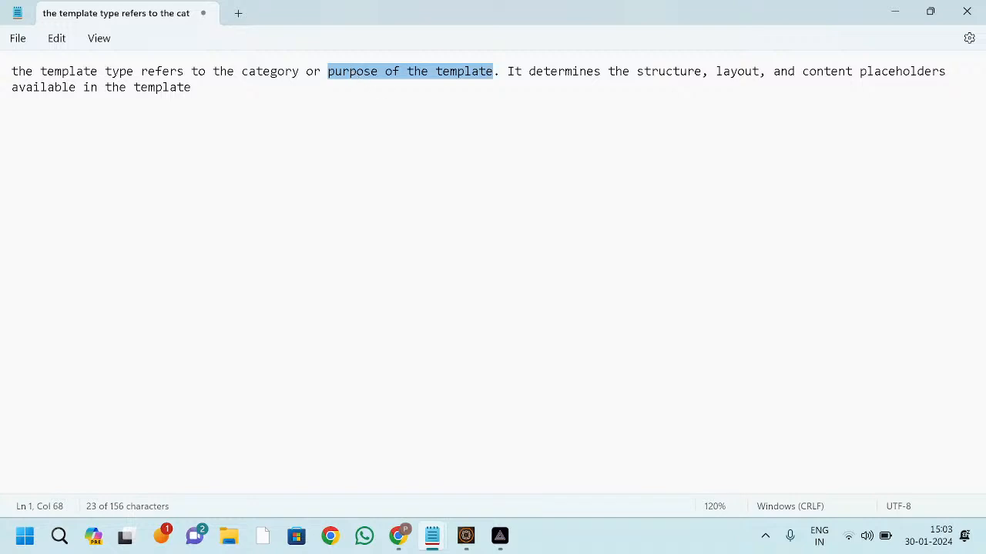
# Step: Add the line "template type structure of your page" below the template type definition, leaving blank lines in between
pyautogui.click(210, 102)
pyautogui.press('Return')
pyautogui.press('Return')
pyautogui.press('Return')
pyautogui.write('tempalte')
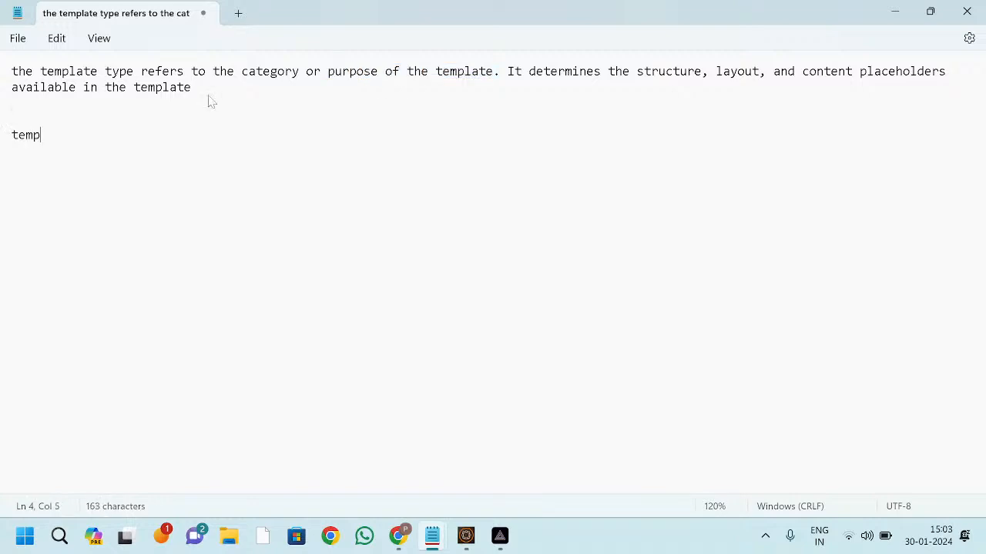
pyautogui.press('BackSpace')
pyautogui.press('BackSpace')
pyautogui.press('BackSpace')
pyautogui.press('BackSpace')
pyautogui.write('ype  stru')
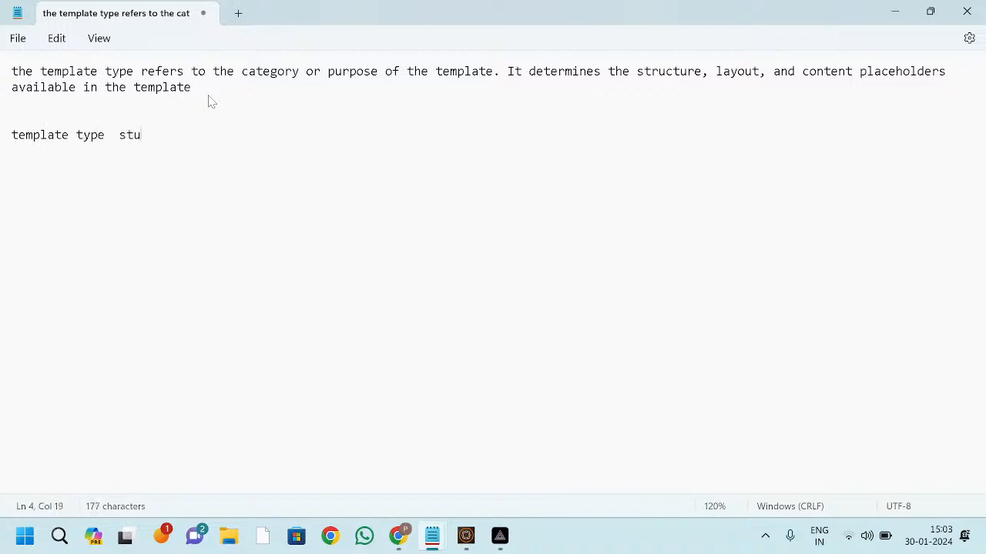
pyautogui.press('BackSpace')
pyautogui.write('rucut')
pyautogui.press('BackSpace')
pyautogui.press('BackSpace')
pyautogui.write('ture of your page')
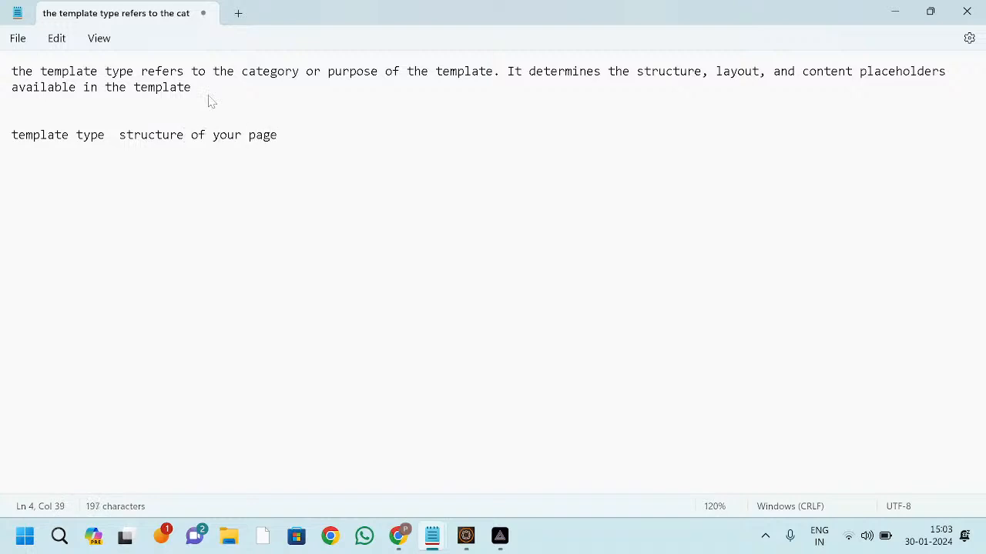
# Step: Highlight "structure" in the added line, and "layout" and "content" in the template type definition
pyautogui.doubleClick(146, 137)
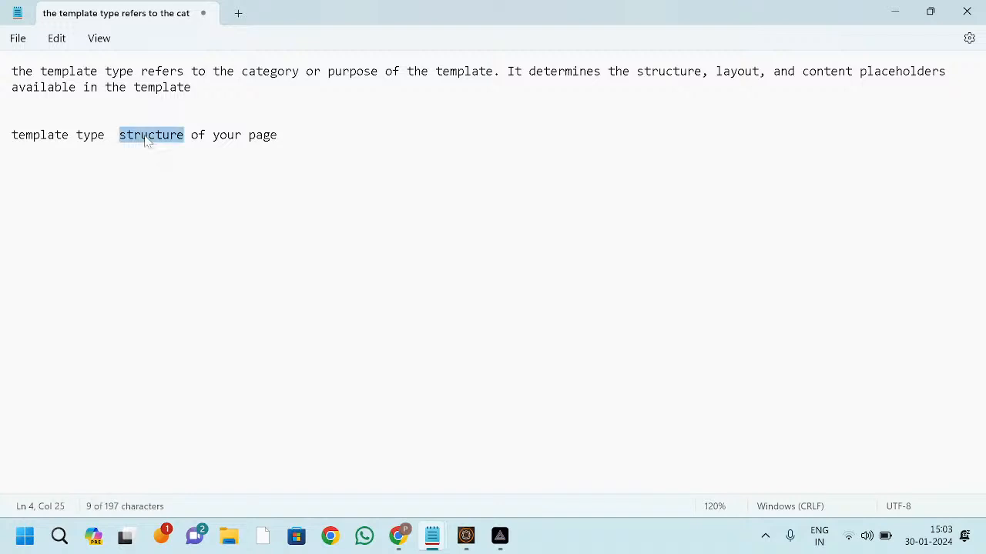
pyautogui.doubleClick(735, 73)
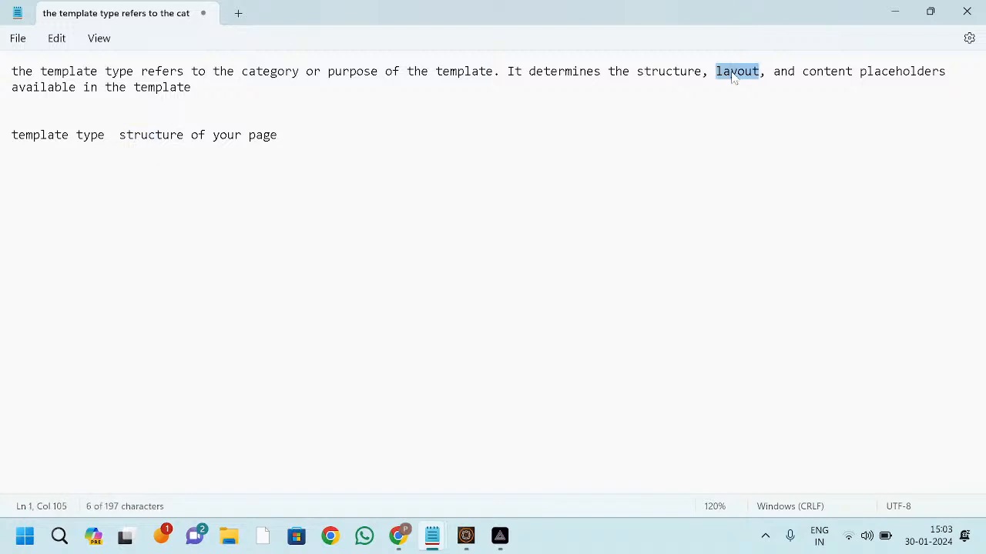
pyautogui.doubleClick(816, 72)
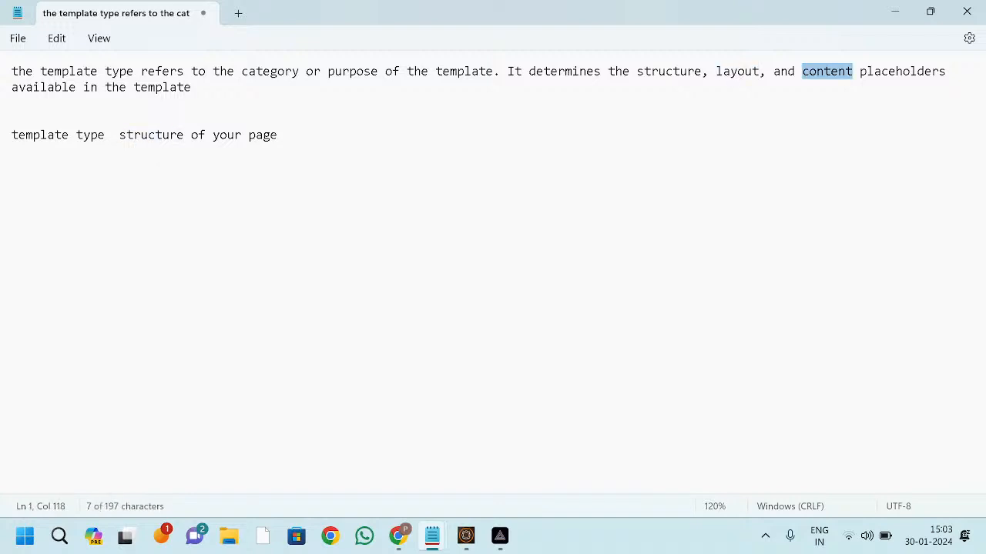
pyautogui.click(312, 137)
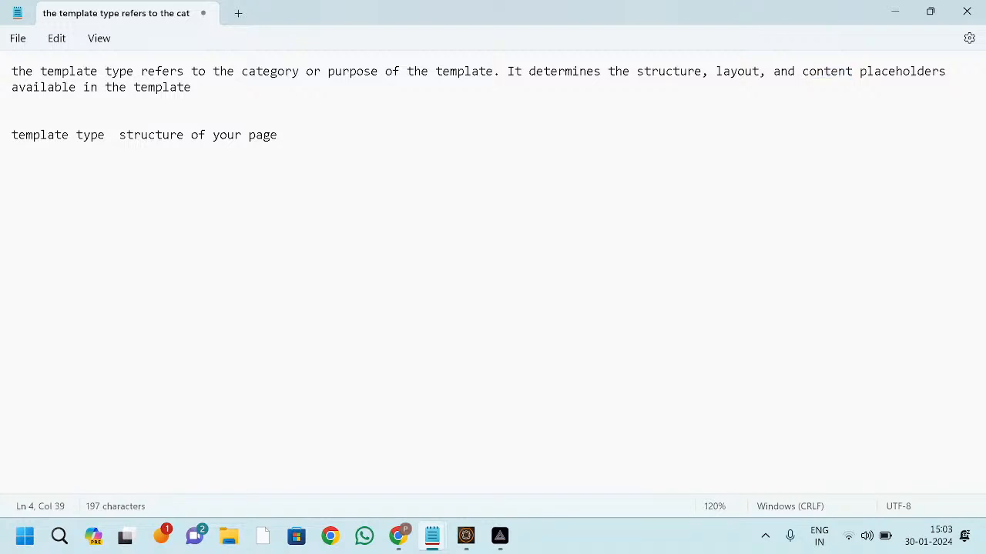
# Step: Switch to the static template comparison notes, add the line "2) editable template" below "2) template type", and highlight both item names
pyautogui.hotkey('alt', 'Tab')
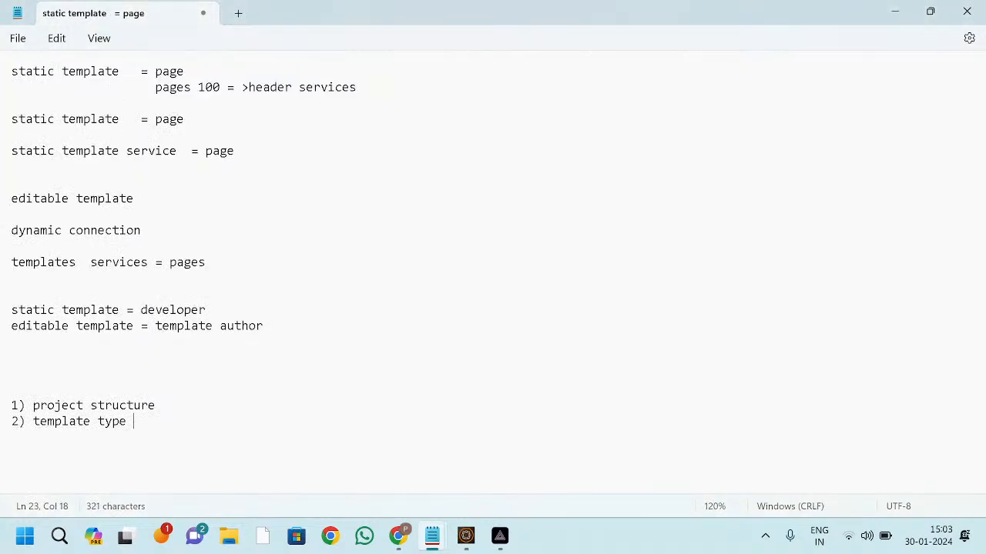
pyautogui.press('Return')
pyautogui.write('2) editable template')
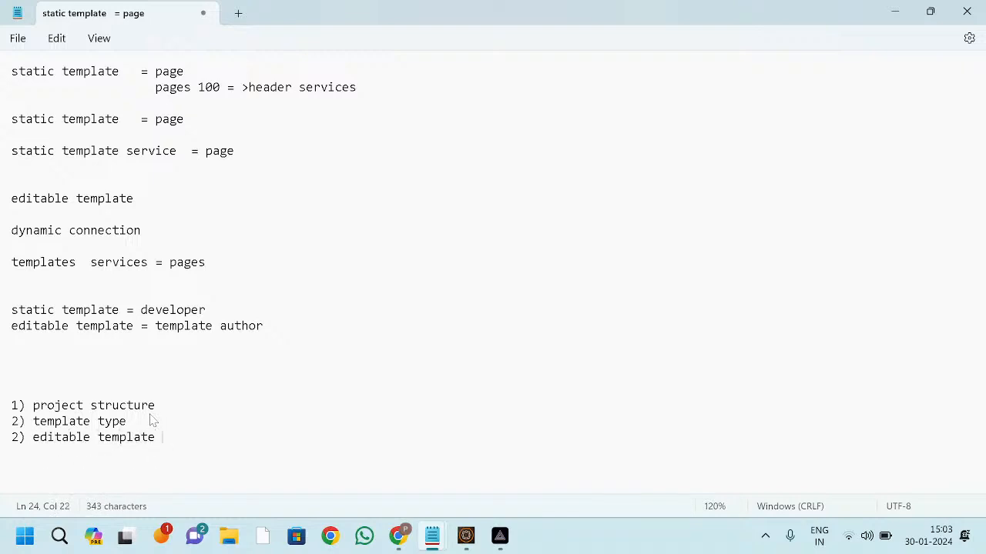
pyautogui.moveTo(33, 421); pyautogui.dragTo(127, 424)
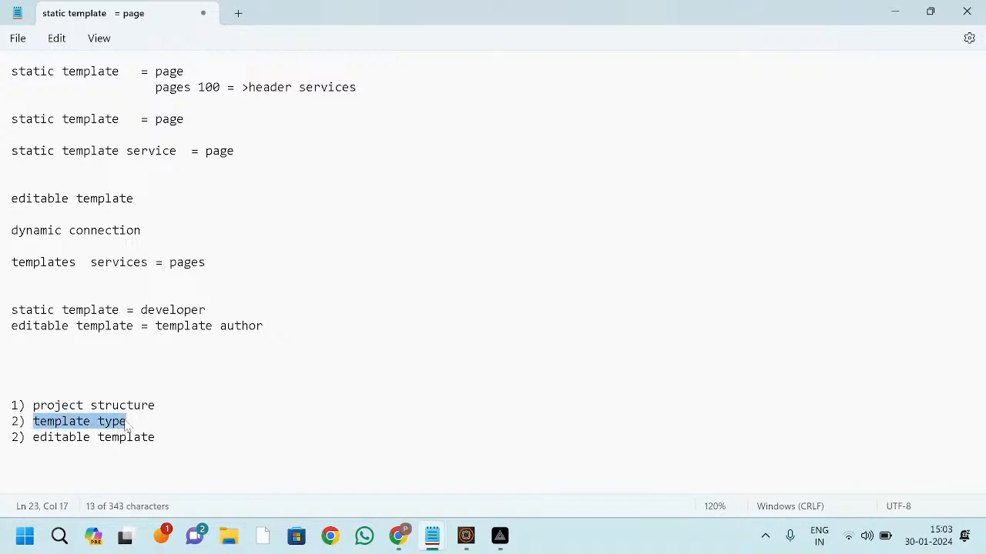
pyautogui.moveTo(33, 436); pyautogui.dragTo(158, 442)
# Step: Add the line "3) pages" below the editable template item in the list
pyautogui.click(158, 440)
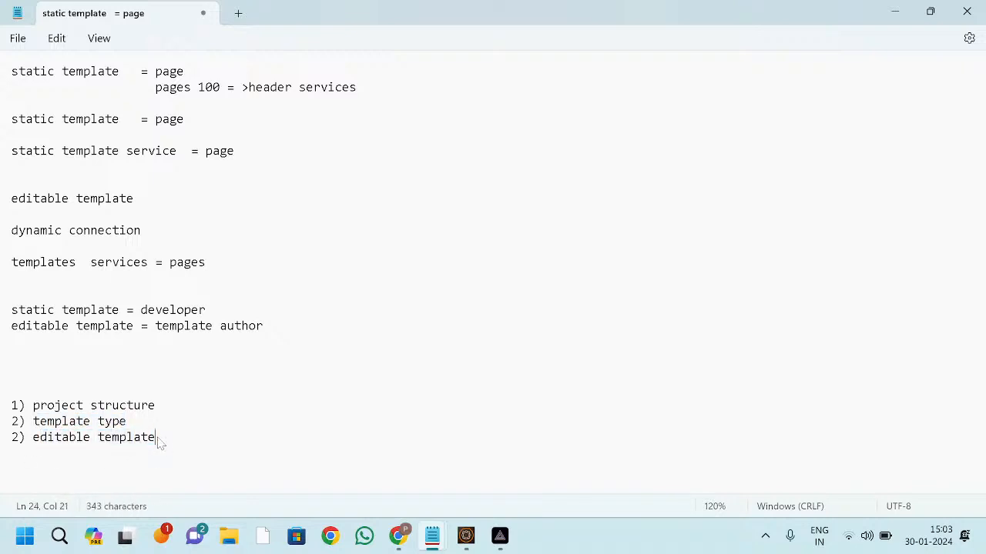
pyautogui.press('Return')
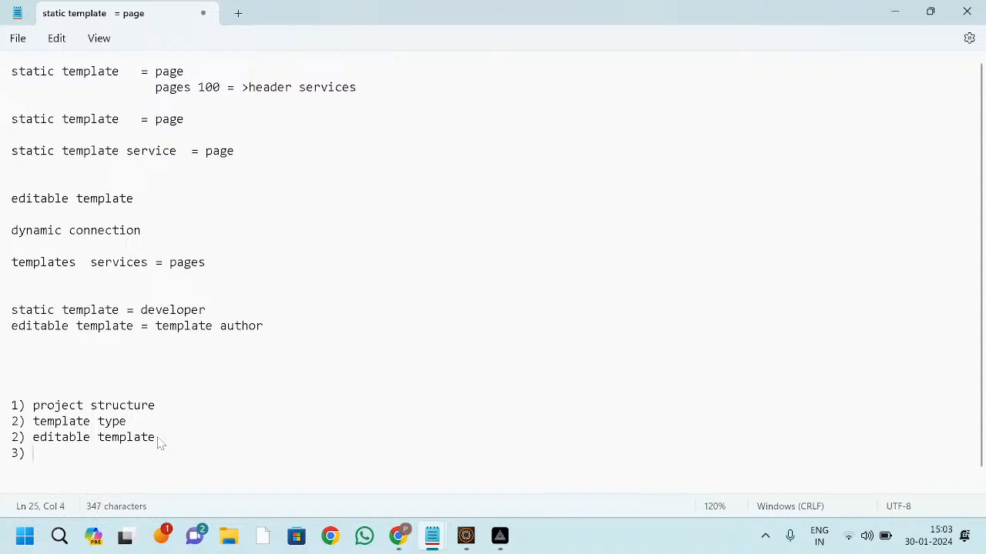
pyautogui.write('3) websi')
pyautogui.press('BackSpace')
pyautogui.write('ites')
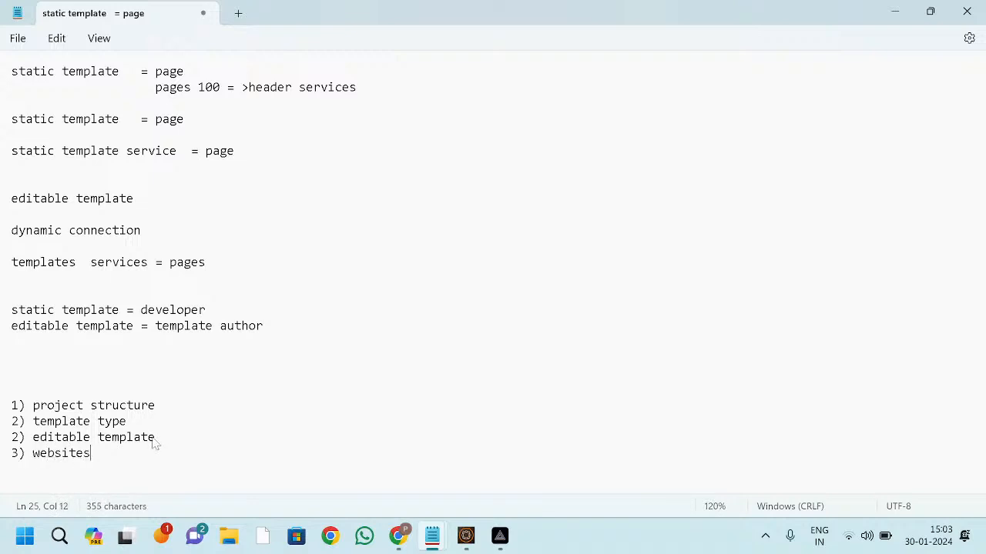
pyautogui.press('BackSpace')
pyautogui.press('BackSpace')
pyautogui.press('BackSpace')
pyautogui.press('BackSpace')
pyautogui.press('BackSpace')
pyautogui.write('pages')
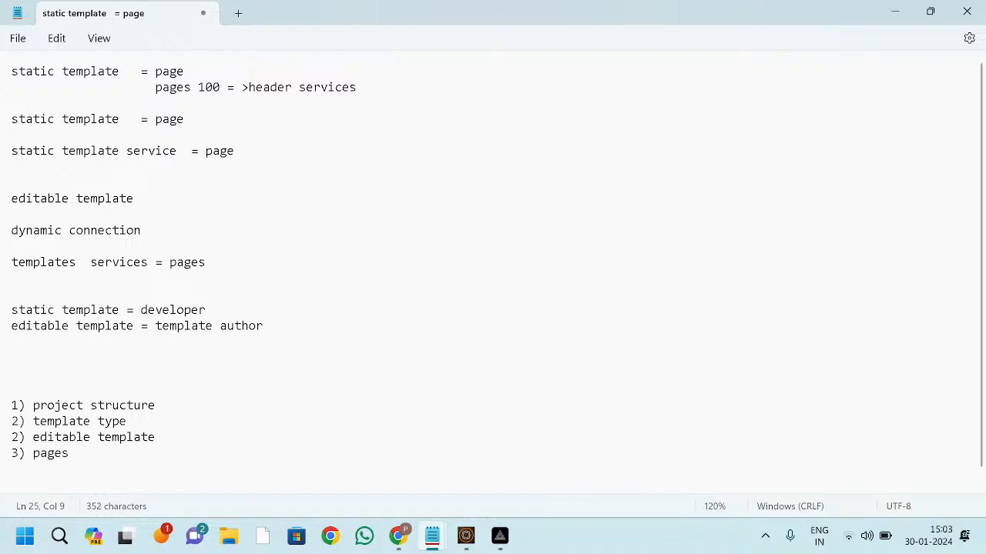
# Step: Review the numbered list by highlighting editable template, template type, pages and project structure
pyautogui.moveTo(33, 436); pyautogui.dragTo(154, 446)
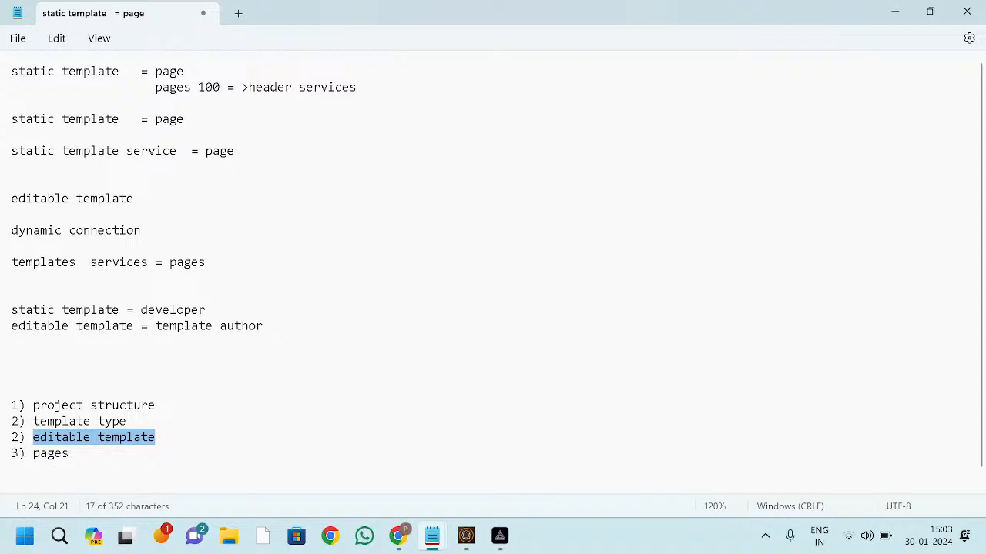
pyautogui.moveTo(33, 422); pyautogui.dragTo(138, 422)
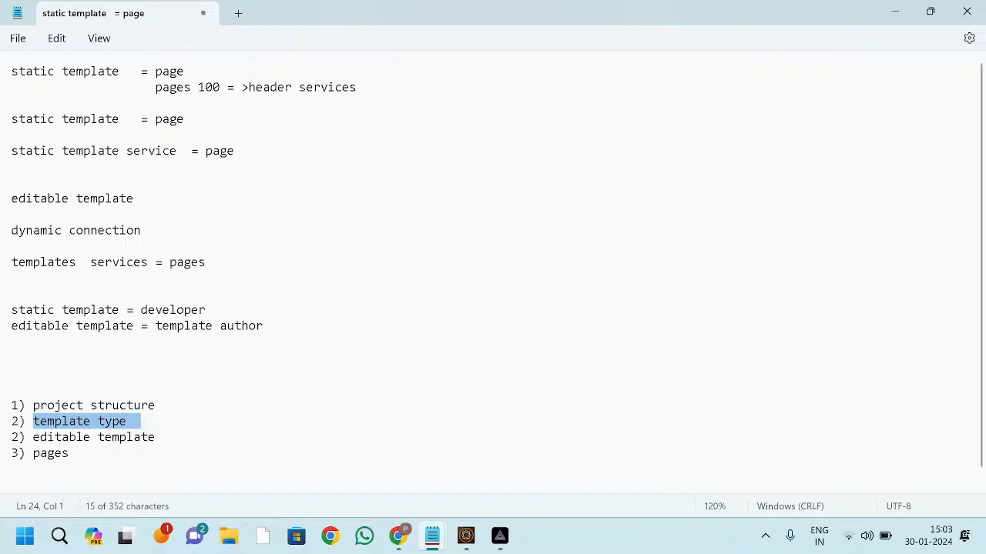
pyautogui.moveTo(33, 437); pyautogui.dragTo(158, 438)
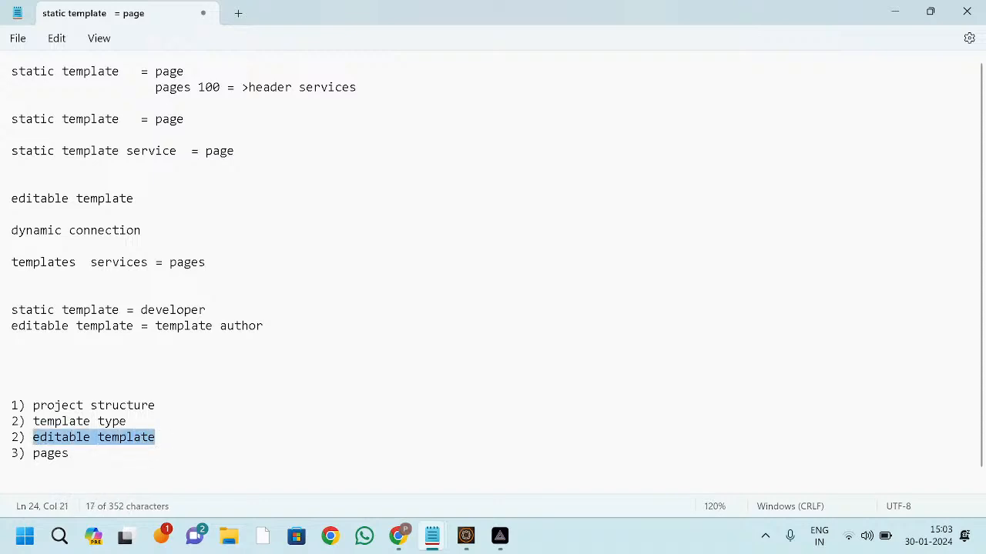
pyautogui.moveTo(69, 454); pyautogui.dragTo(27, 456)
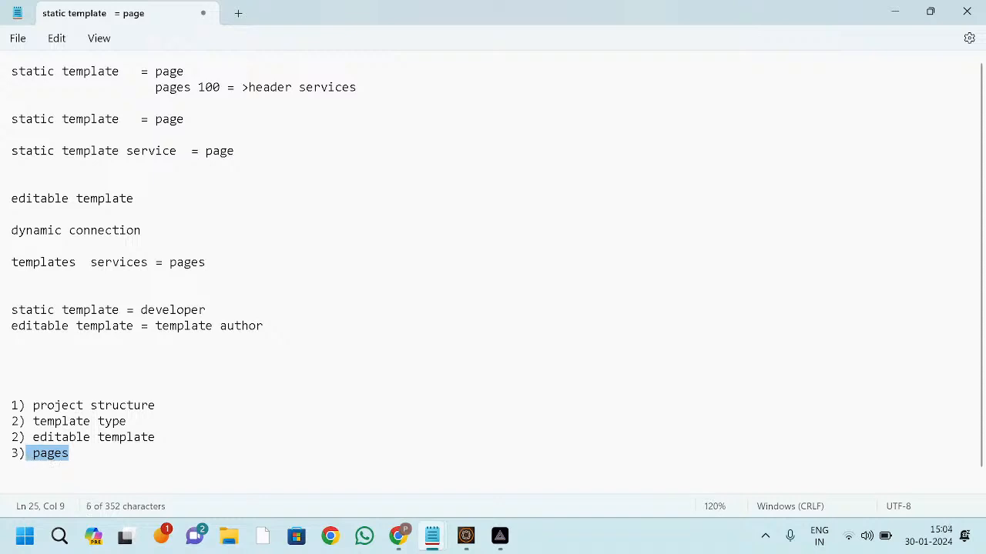
pyautogui.scroll(-1, 231, 400)
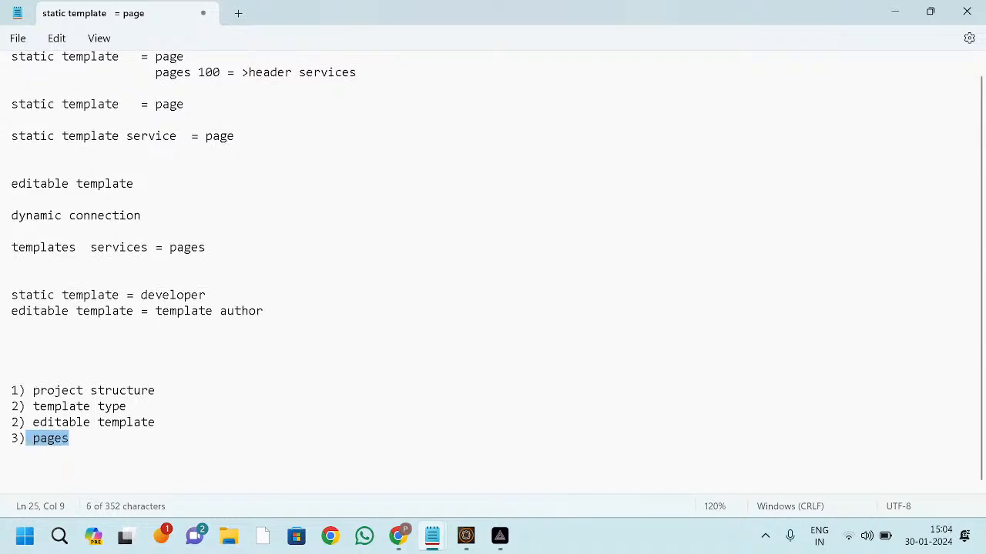
pyautogui.moveTo(157, 391); pyautogui.dragTo(18, 392)
# Step: Switch to the AEM Sites page in Chrome and open the Configuration Browser from AEM's general tools
pyautogui.hotkey('alt', 'Tab')
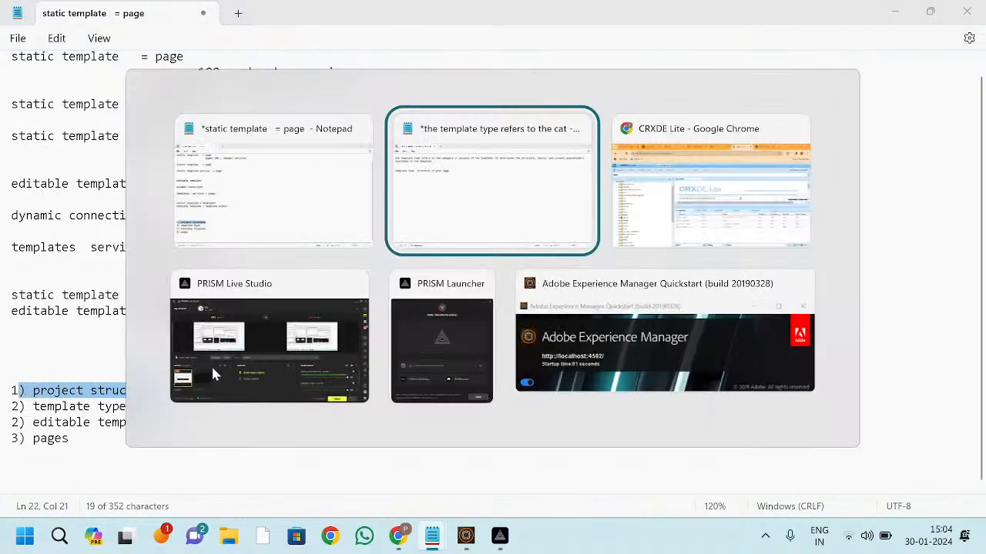
pyautogui.hotkey('alt', 'Tab')
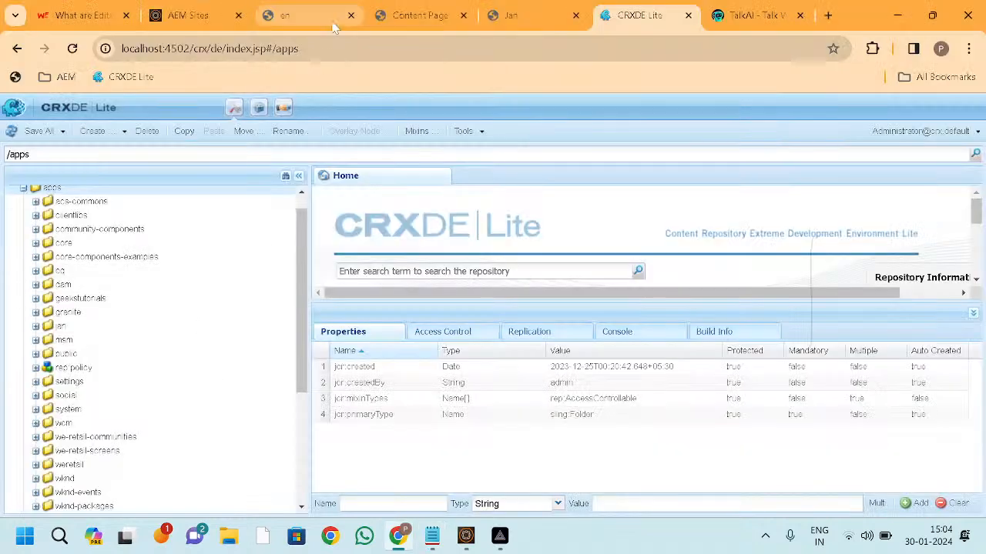
pyautogui.click(193, 11)
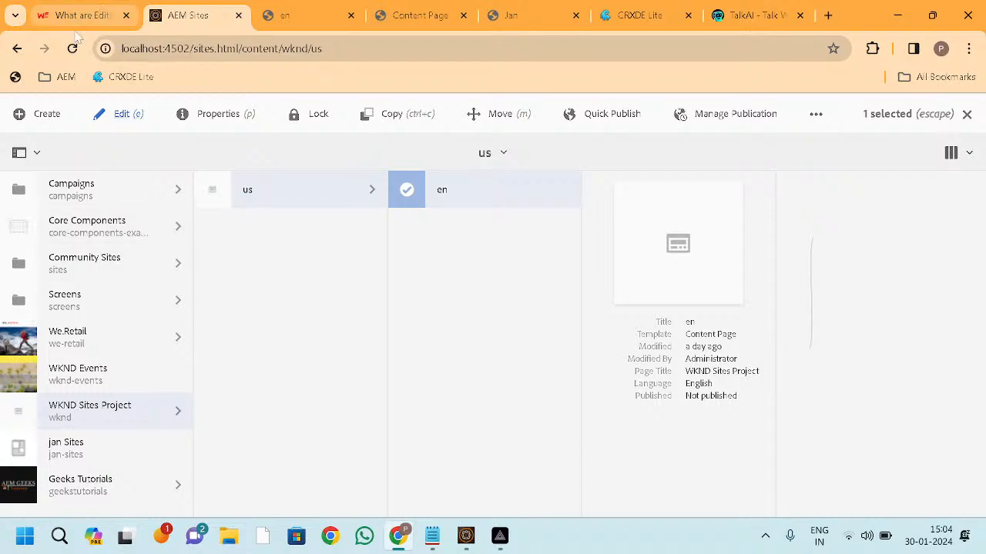
pyautogui.click(17, 48)
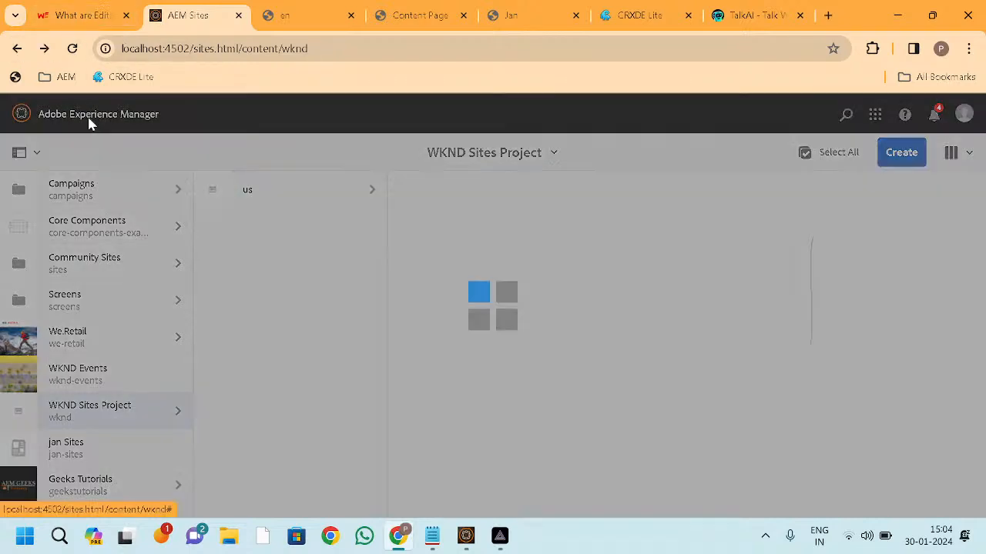
pyautogui.click(89, 117)
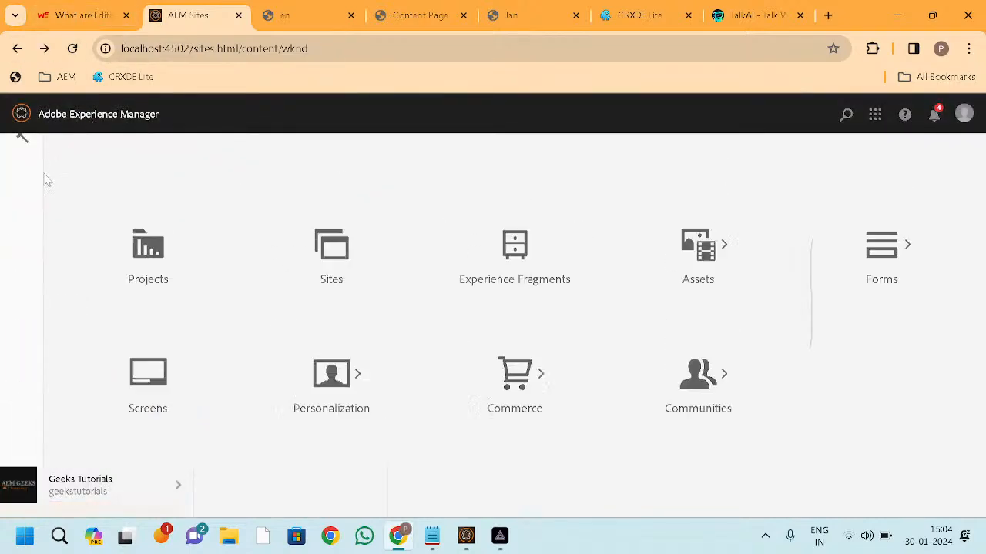
pyautogui.click(22, 188)
pyautogui.scroll(-2, 433, 318)
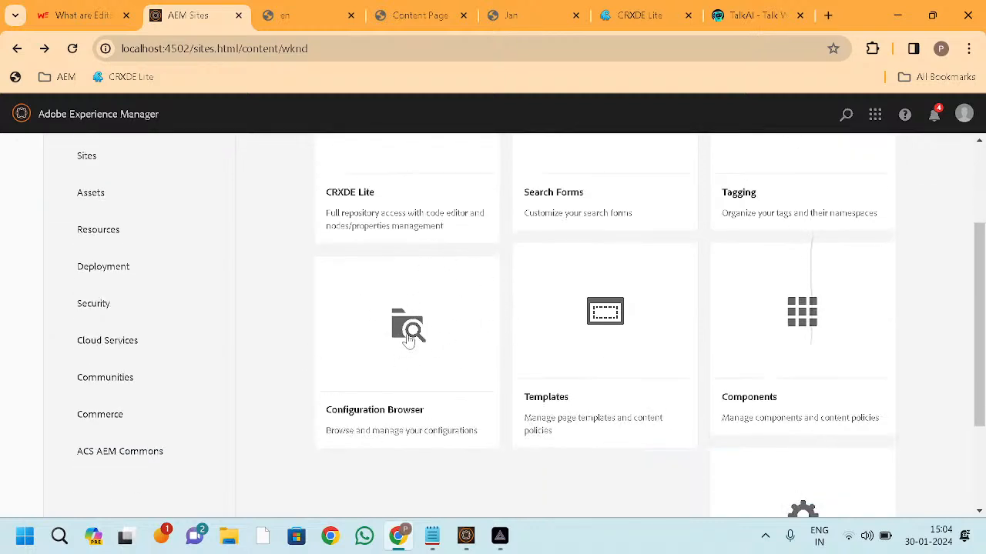
pyautogui.click(408, 341)
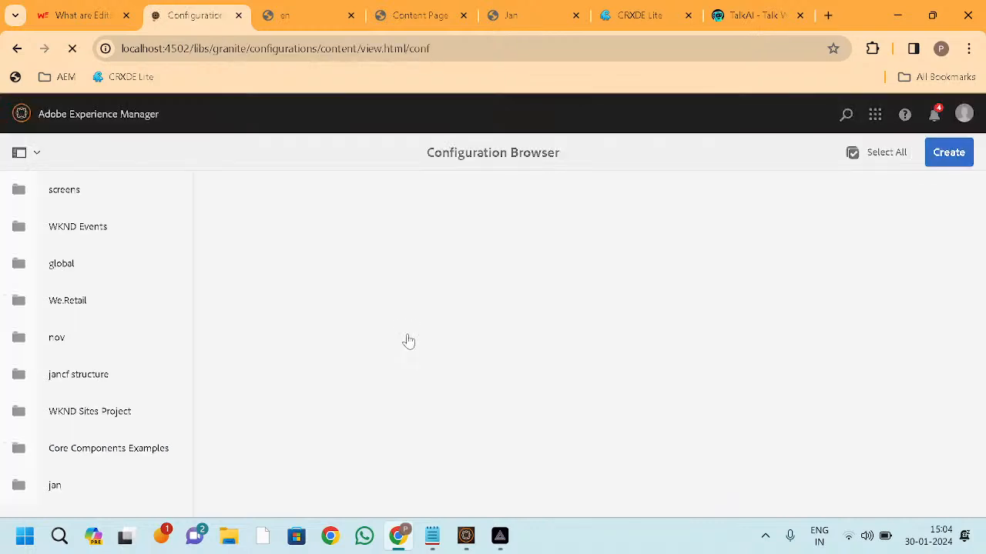
# Step: Create a configuration titled "janedtemplate" with only Editable Templates enabled
pyautogui.click(948, 153)
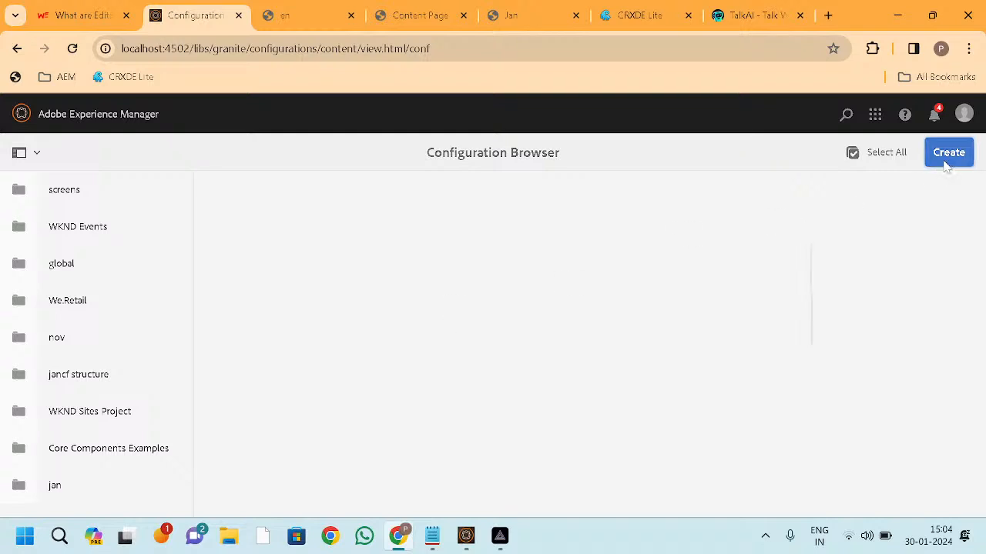
pyautogui.click(389, 378)
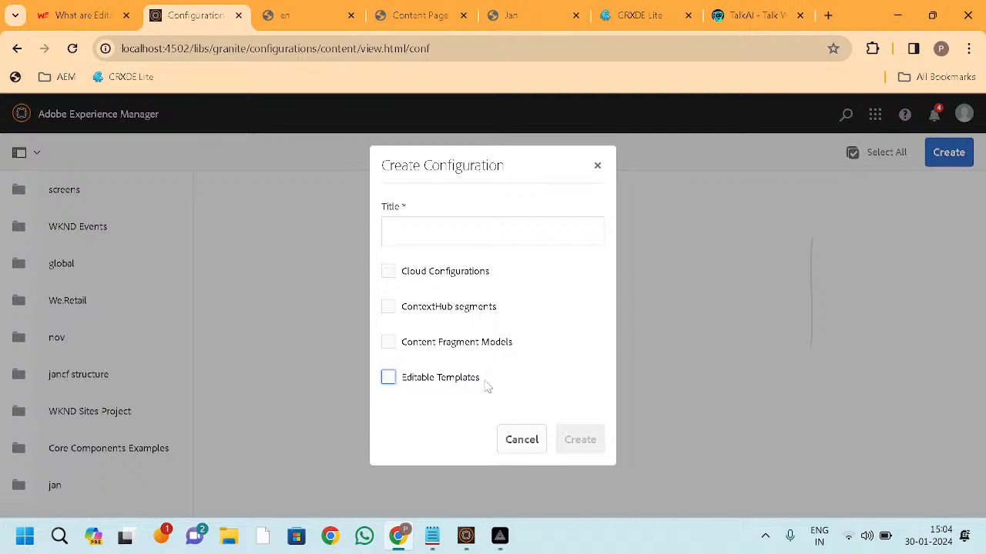
pyautogui.click(392, 379)
pyautogui.click(462, 231)
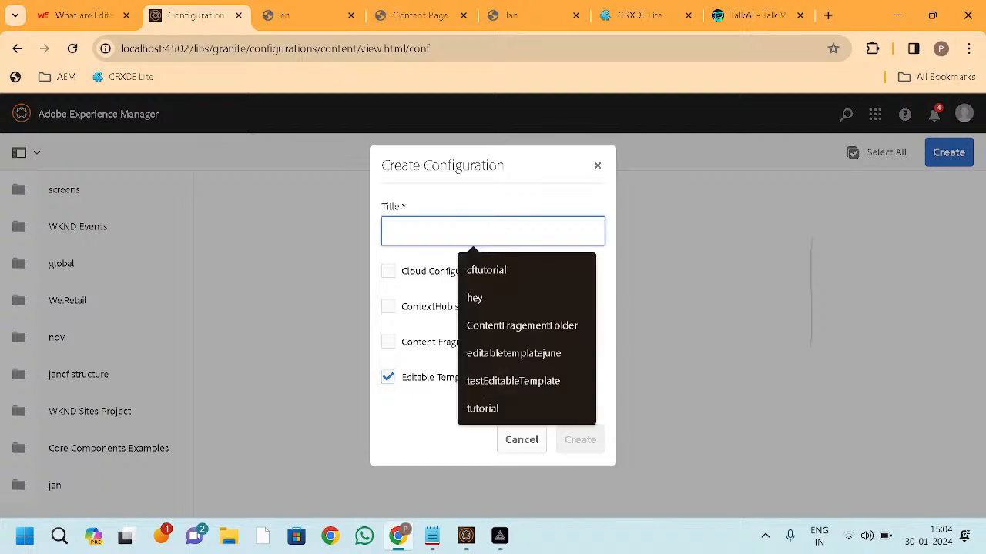
pyautogui.write('janedtemplate')
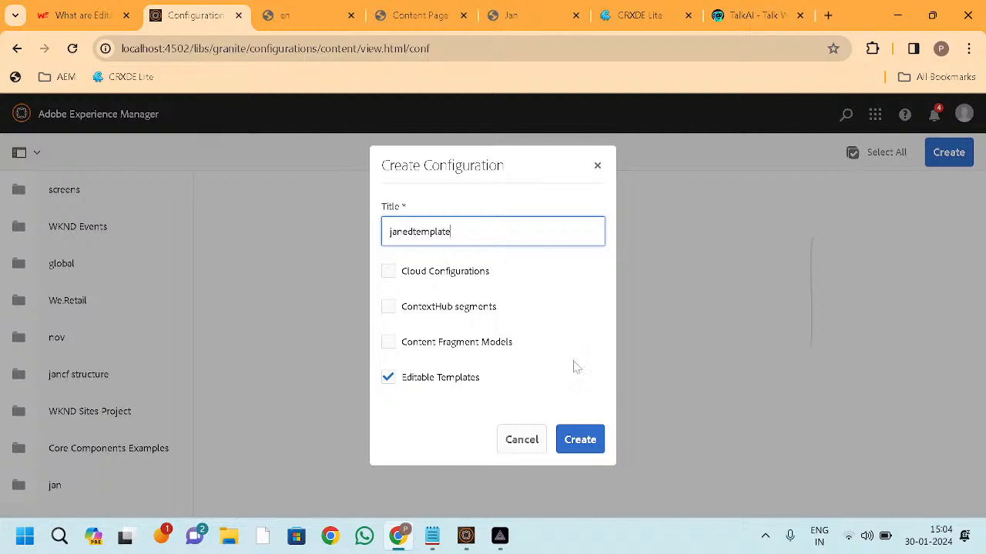
pyautogui.click(580, 442)
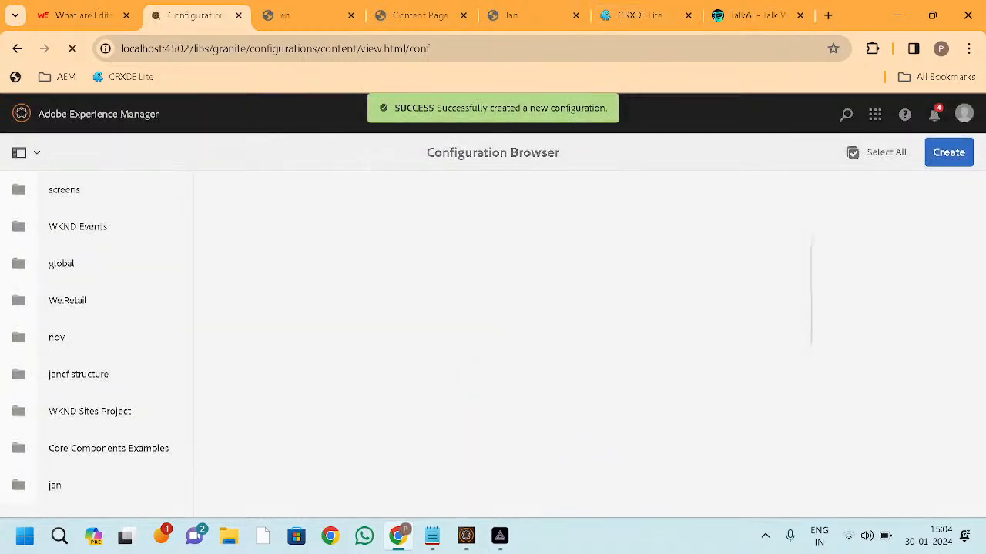
# Step: Switch to CRXDE Lite, collapse the apps folder and refresh the conf folder
pyautogui.click(636, 15)
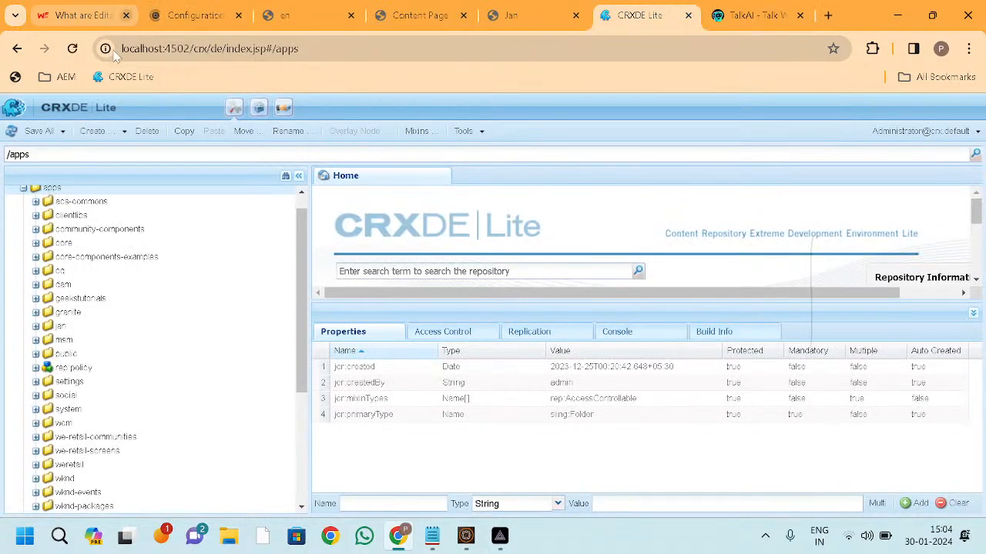
pyautogui.scroll(1, 106, 277)
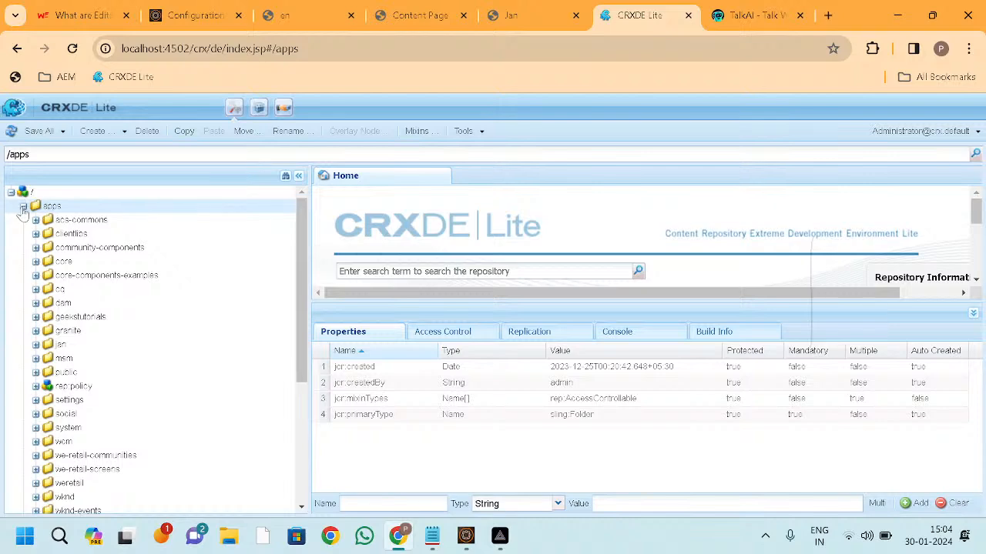
pyautogui.click(23, 207)
pyautogui.rightClick(66, 233)
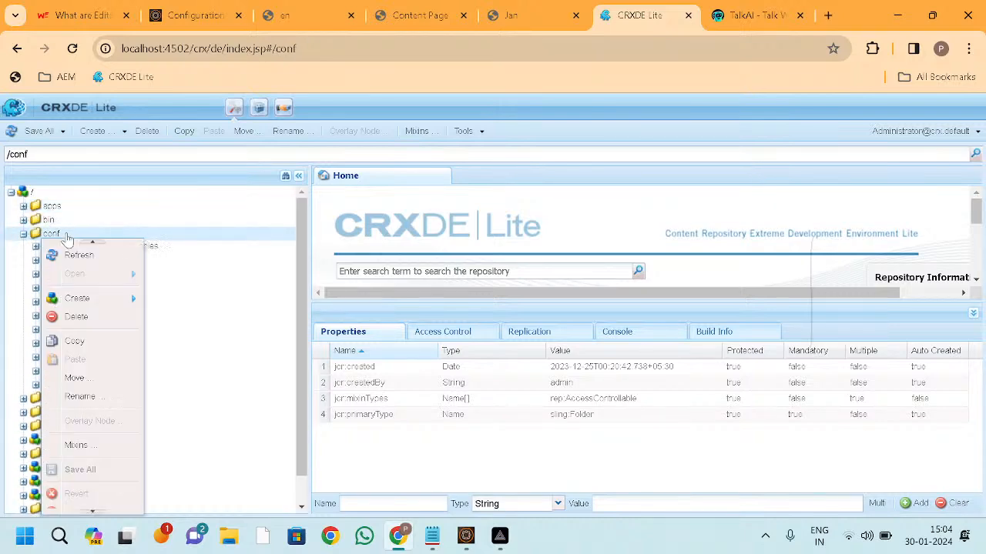
pyautogui.click(76, 255)
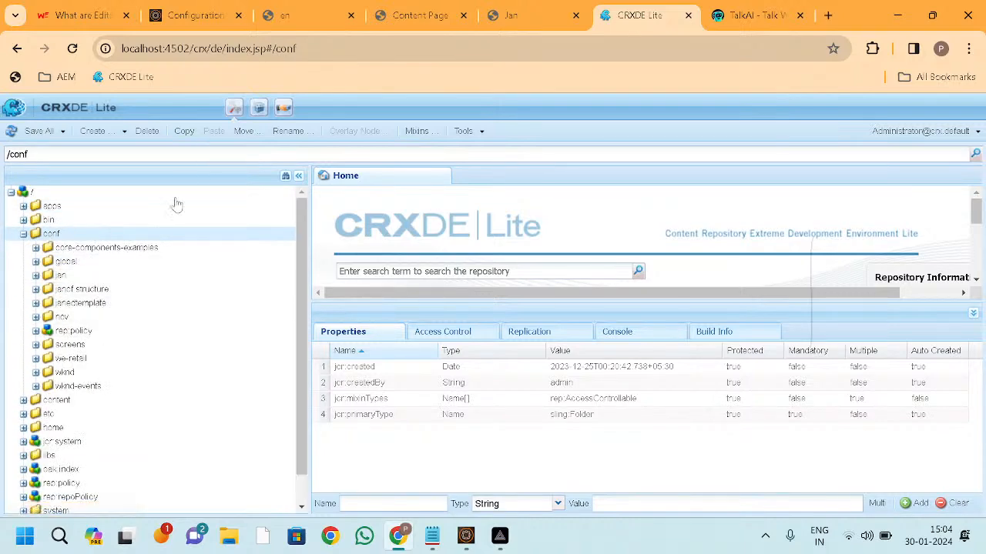
# Step: Expand the janedtemplate folder under conf through settings to the child nodes of wcm
pyautogui.doubleClick(103, 304)
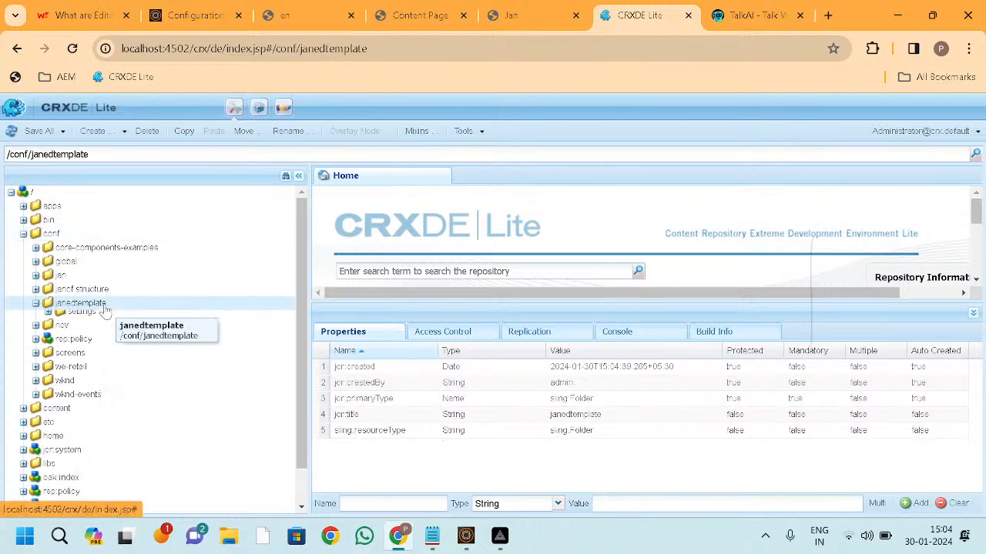
pyautogui.doubleClick(101, 316)
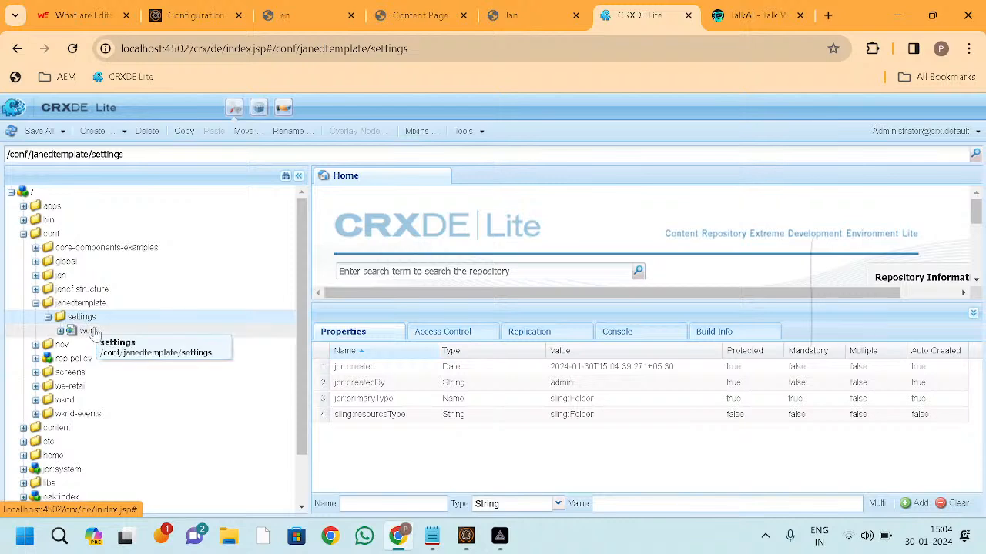
pyautogui.doubleClick(90, 331)
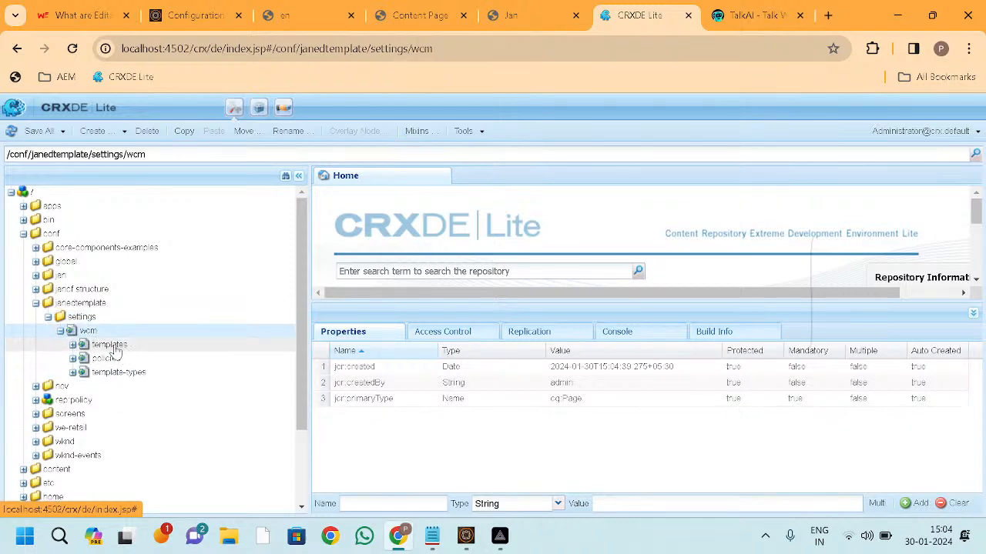
# Step: Inspect the templates and template-types nodes under janedtemplate's wcm, including the jcr:content properties of template-types
pyautogui.doubleClick(113, 349)
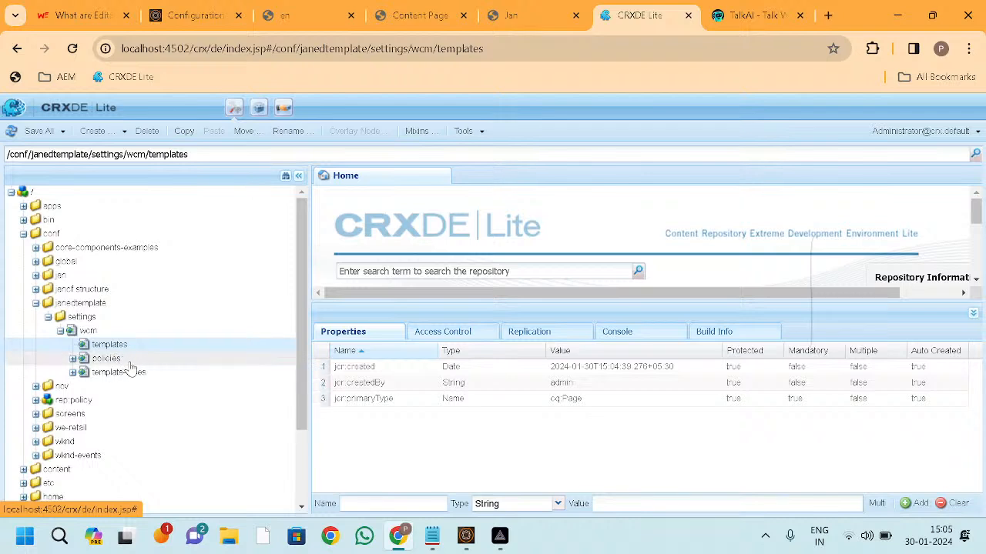
pyautogui.doubleClick(126, 373)
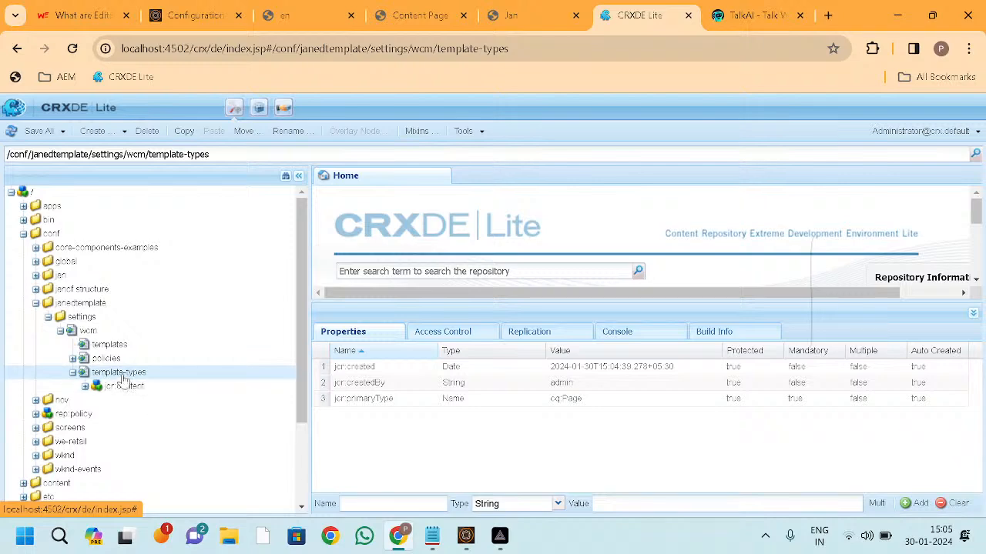
pyautogui.click(125, 386)
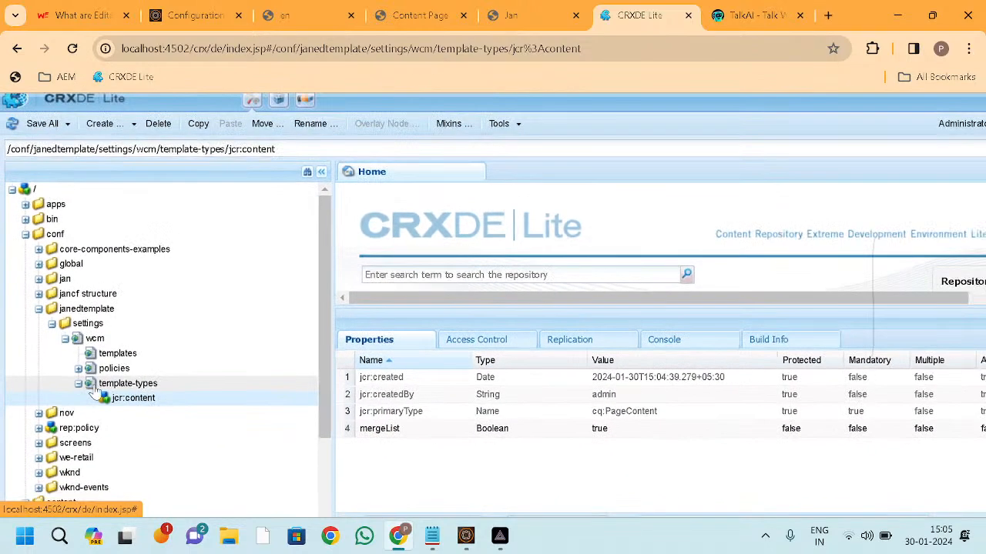
pyautogui.scroll(1, 150, 374)
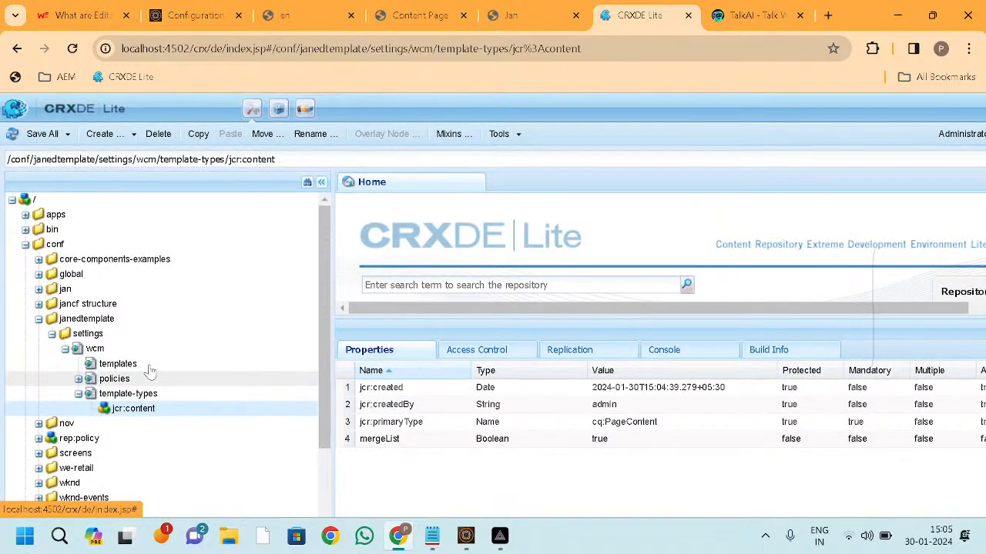
pyautogui.click(117, 363)
# Step: Switch to AEM's Configuration Browser page, open the Templates console from the general tools and open the janedtemplate folder
pyautogui.click(194, 15)
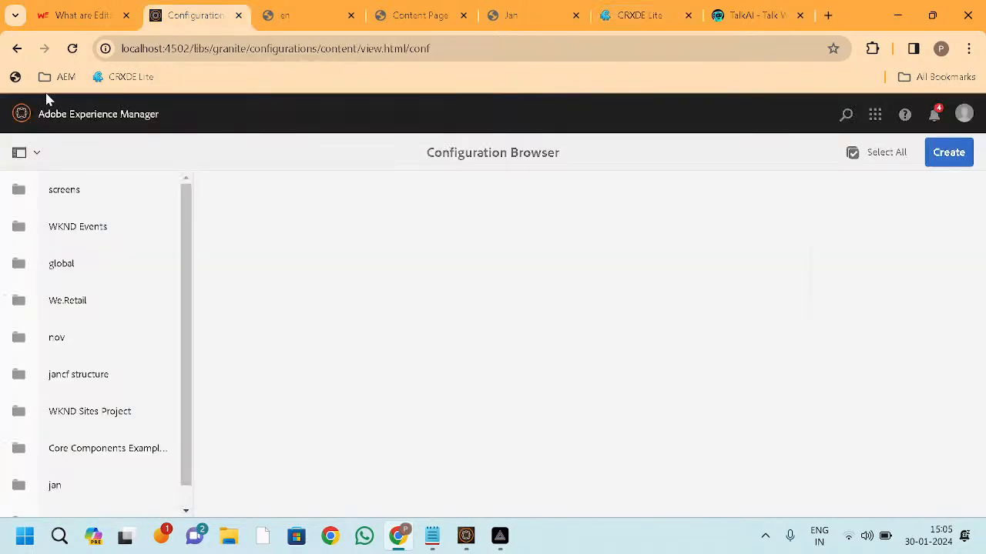
pyautogui.click(66, 130)
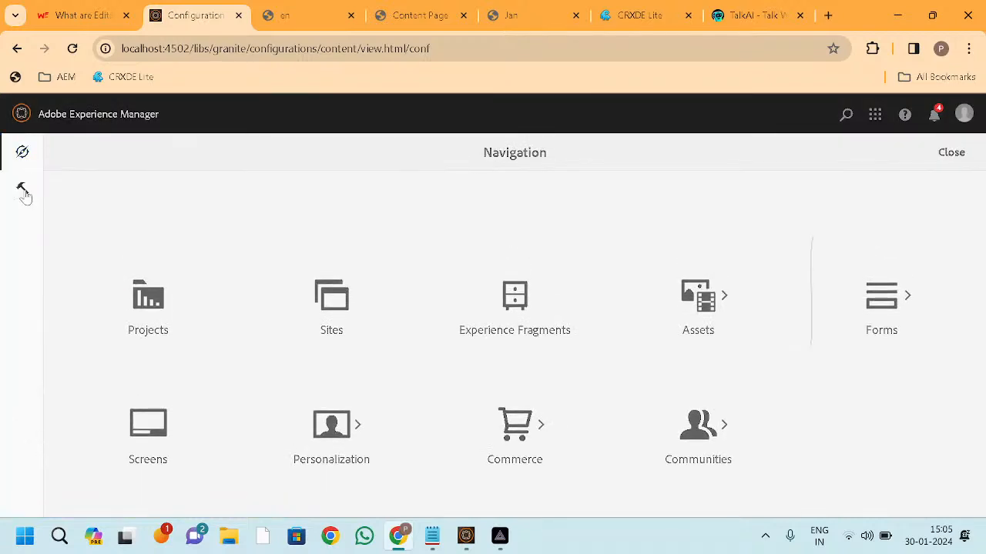
pyautogui.click(23, 192)
pyautogui.scroll(-3, 434, 330)
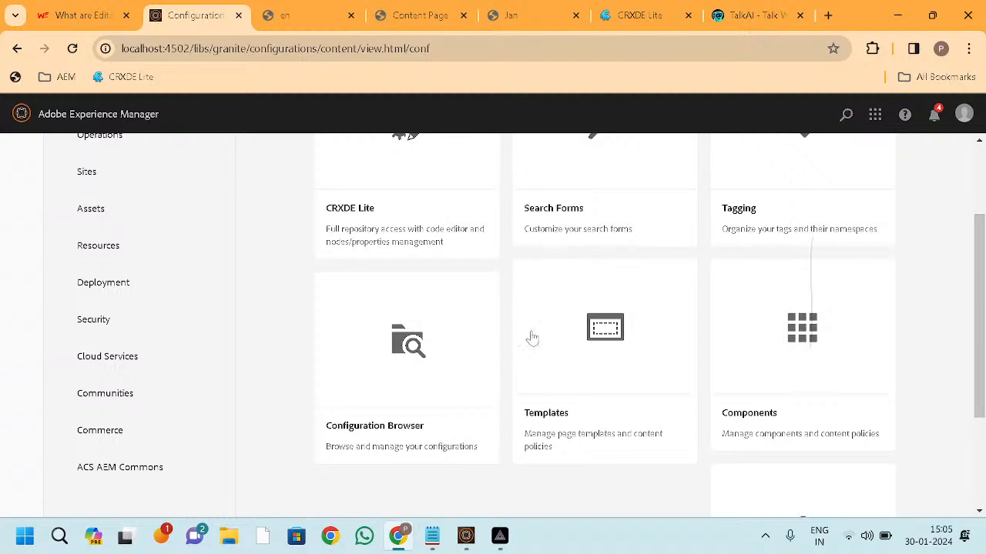
pyautogui.click(608, 362)
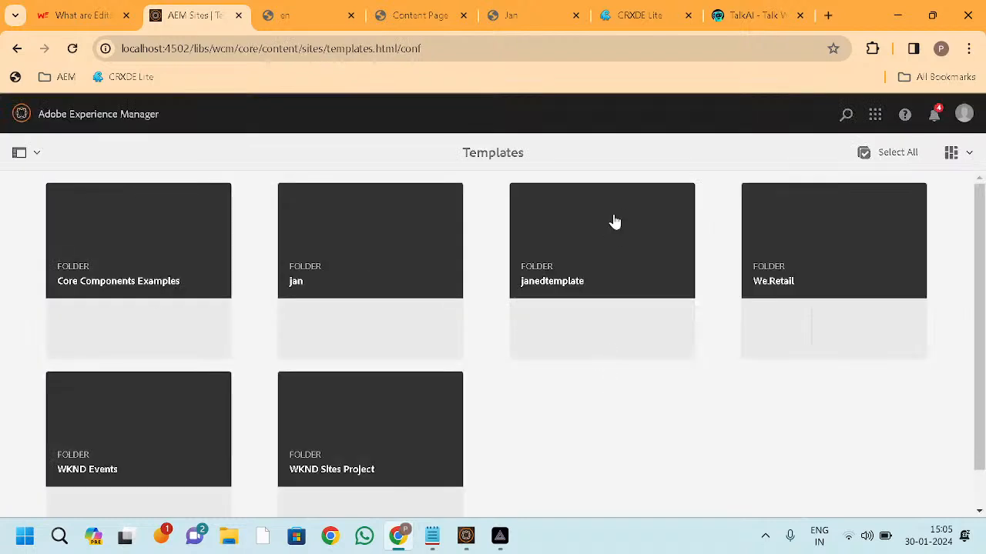
pyautogui.scroll(-1, 438, 326)
pyautogui.scroll(1, 585, 351)
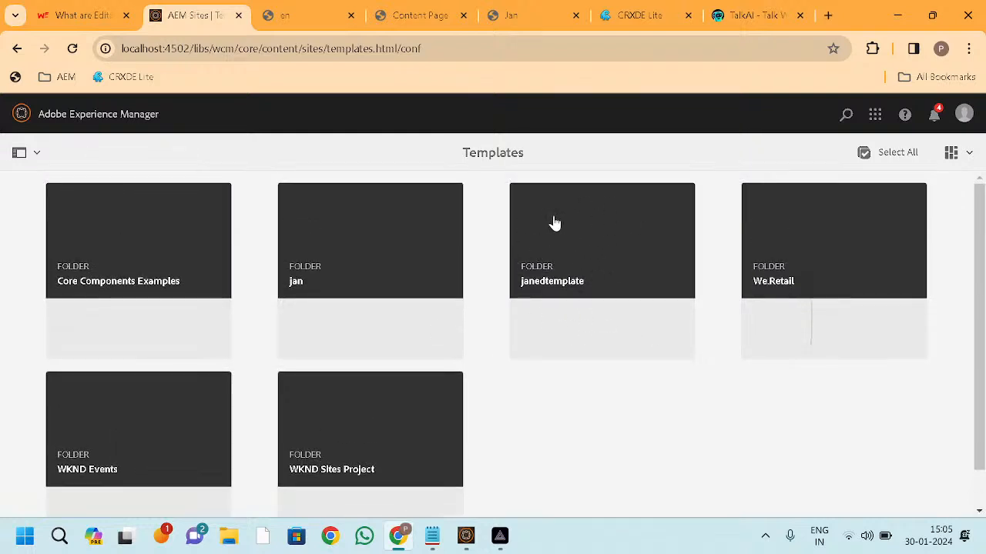
pyautogui.click(583, 231)
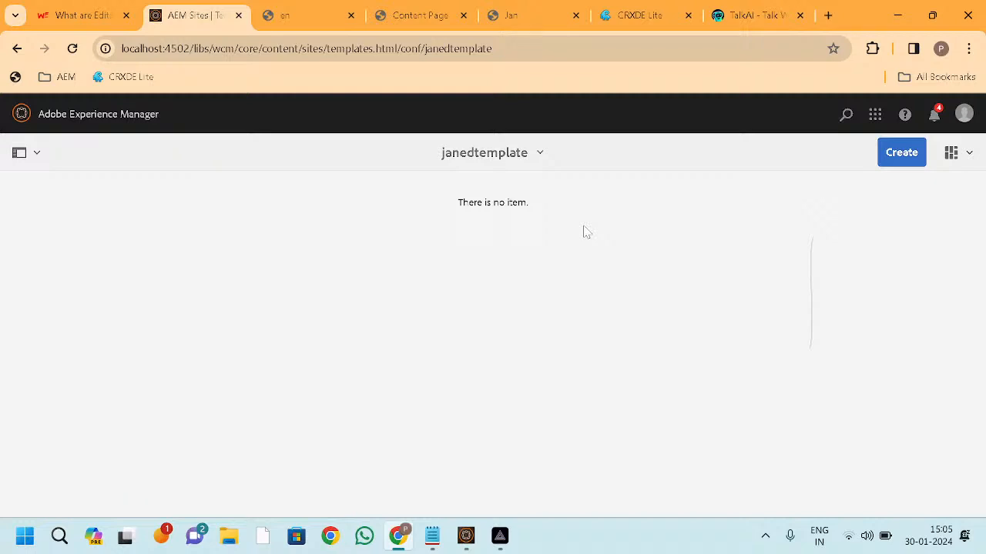
# Step: Check which template types are offered when creating a template in janedtemplate, and return to the Templates console
pyautogui.click(902, 153)
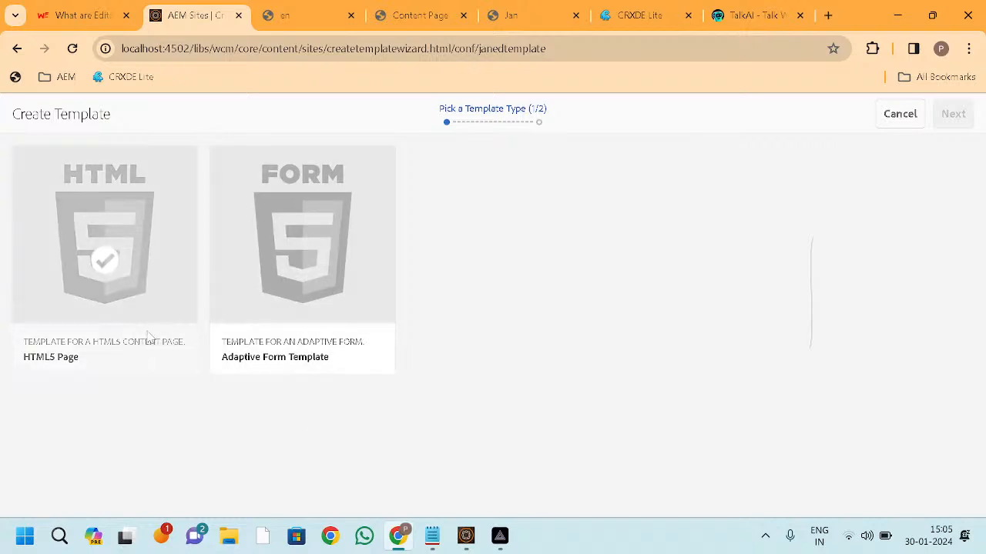
pyautogui.click(17, 48)
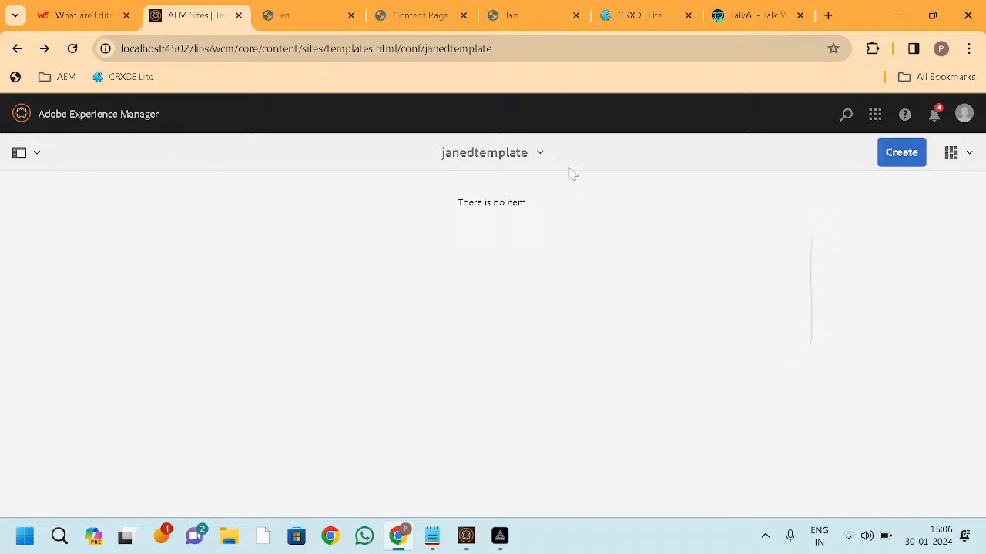
pyautogui.click(899, 157)
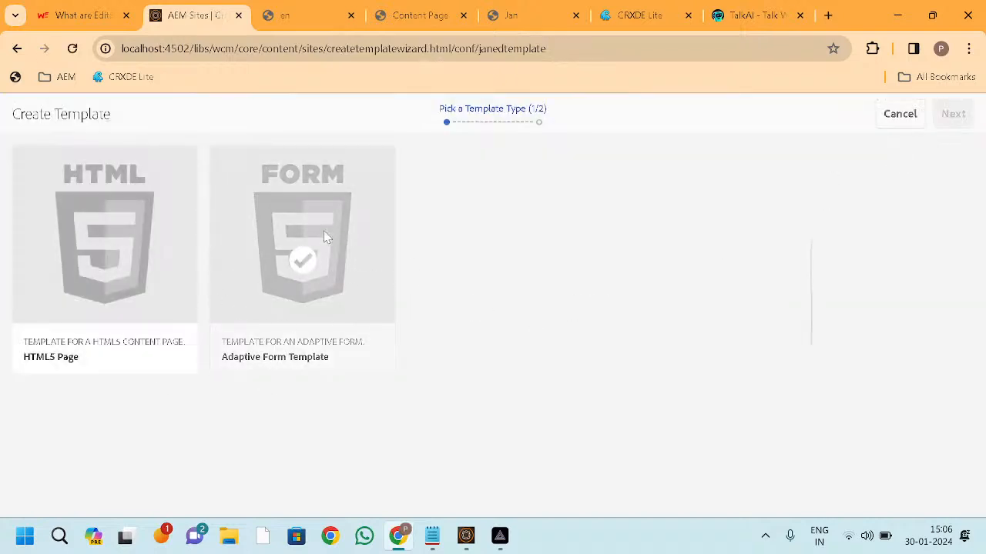
pyautogui.click(17, 48)
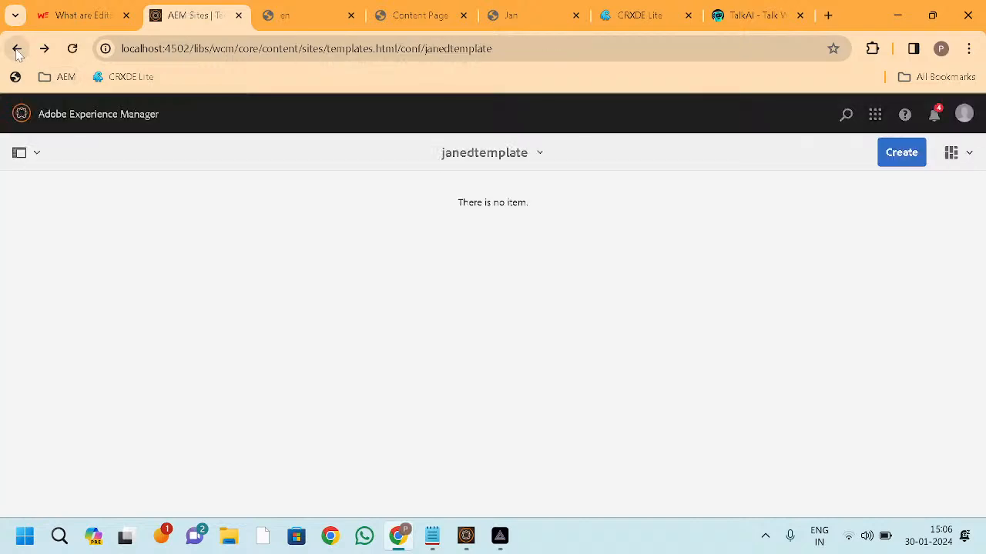
pyautogui.click(17, 48)
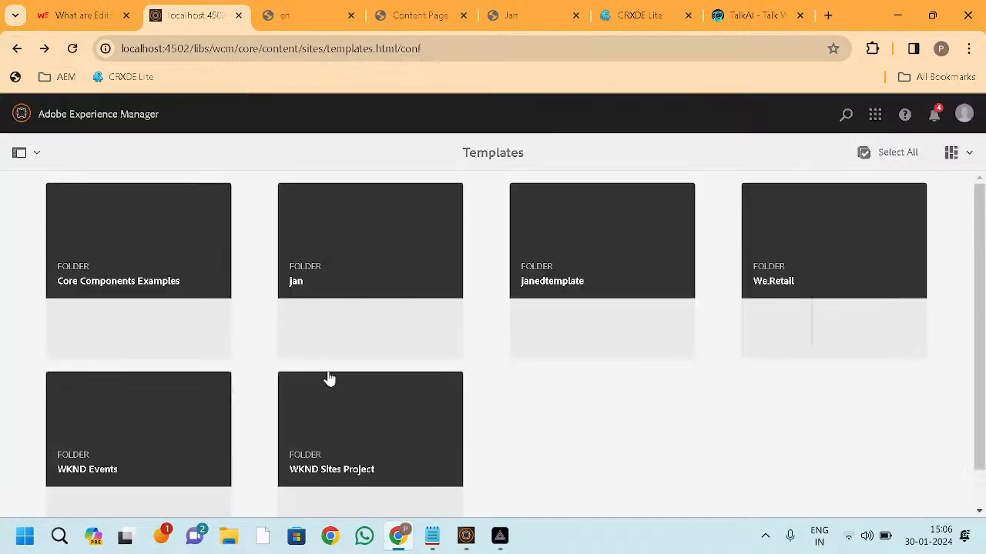
# Step: Reopen the janedtemplate folder and start creating a template to show its template type choices
pyautogui.scroll(-1, 552, 281)
pyautogui.scroll(1, 545, 246)
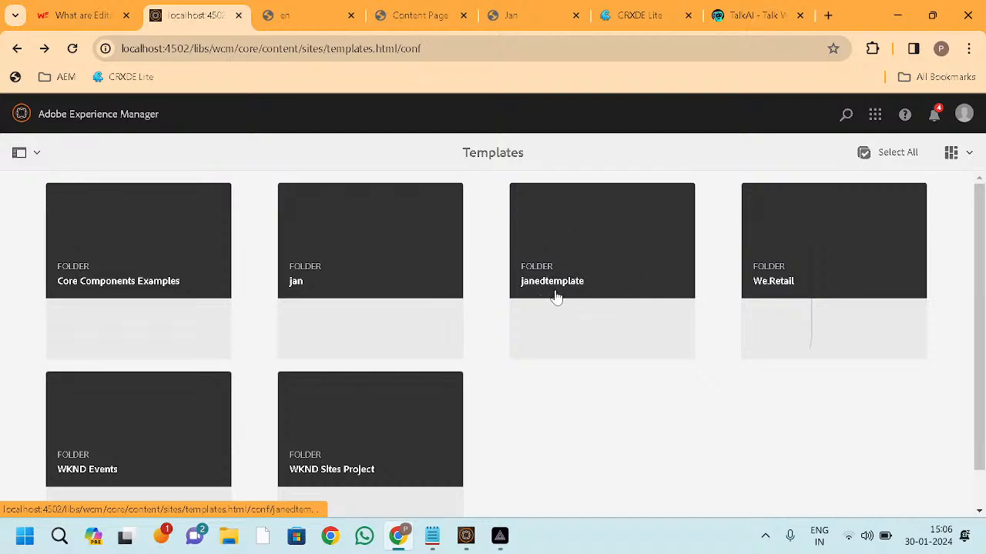
pyautogui.click(606, 239)
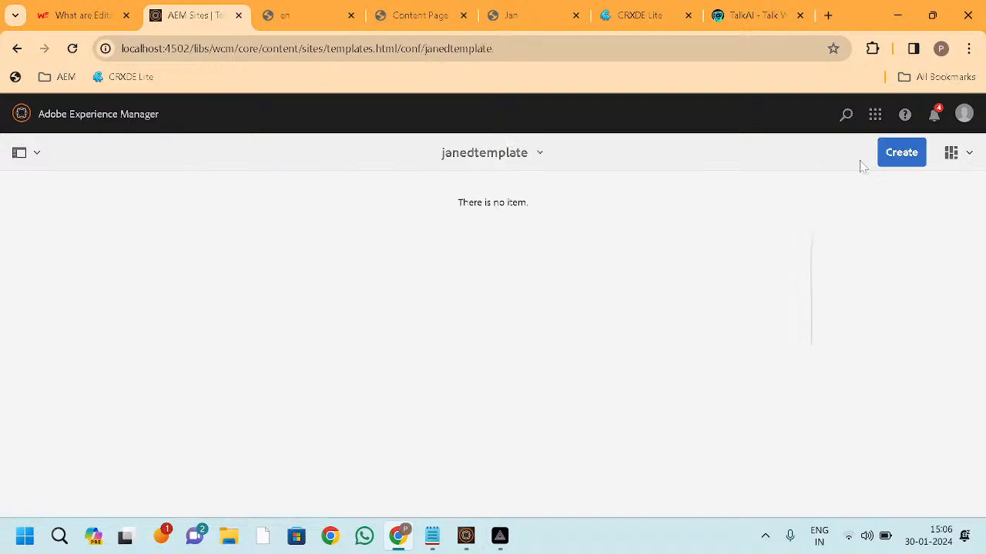
pyautogui.click(906, 153)
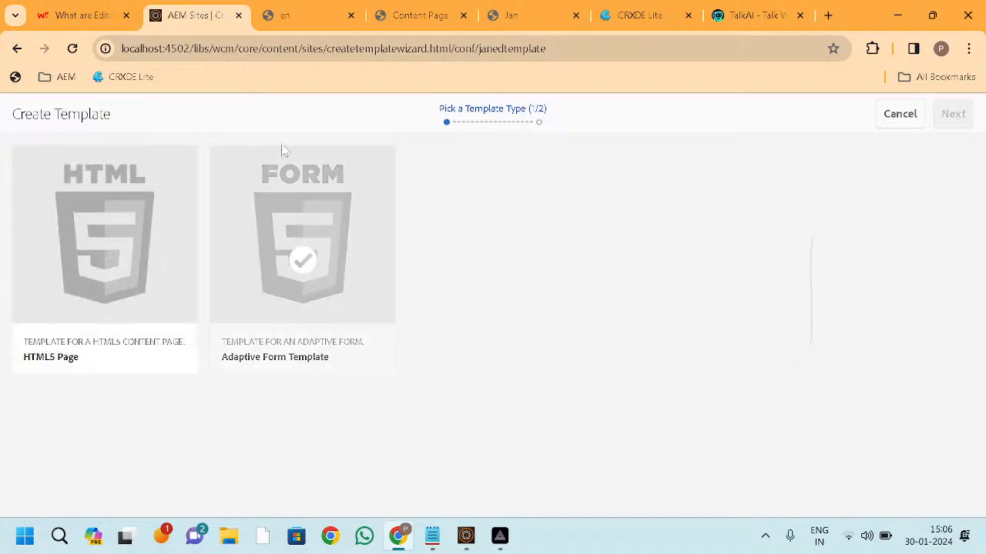
# Step: Switch to CRXDE Lite and refresh the template-types node under janedtemplate's wcm
pyautogui.click(674, 9)
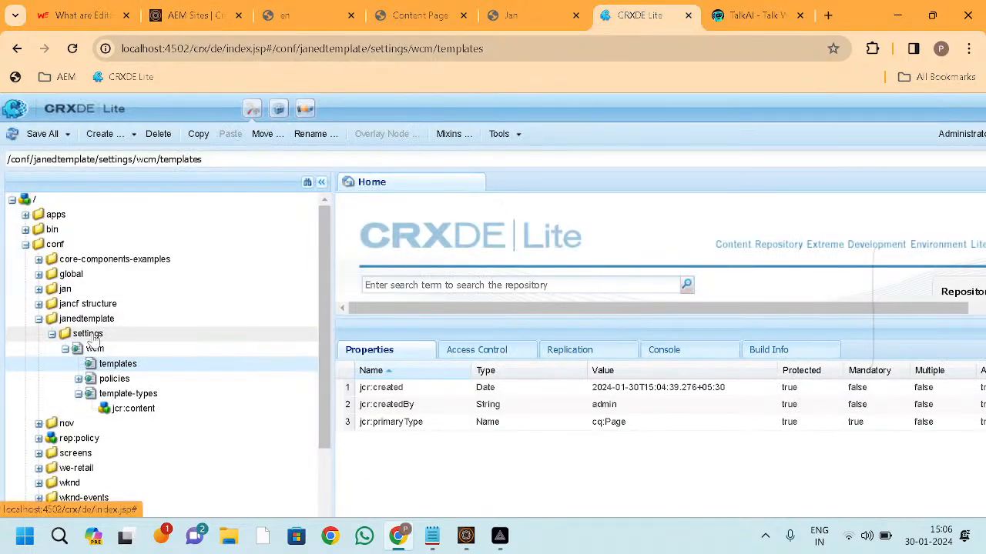
pyautogui.scroll(-1, 105, 323)
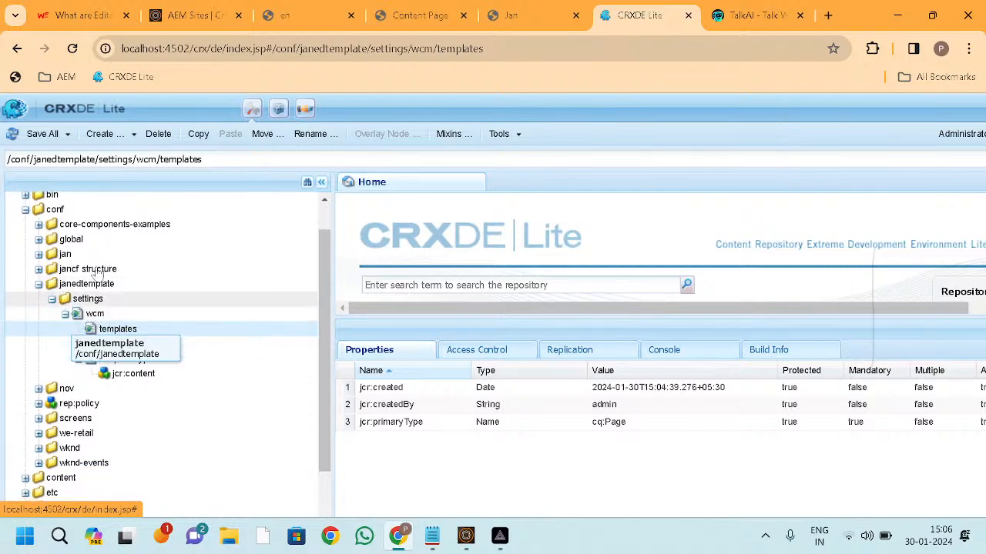
pyautogui.rightClick(125, 360)
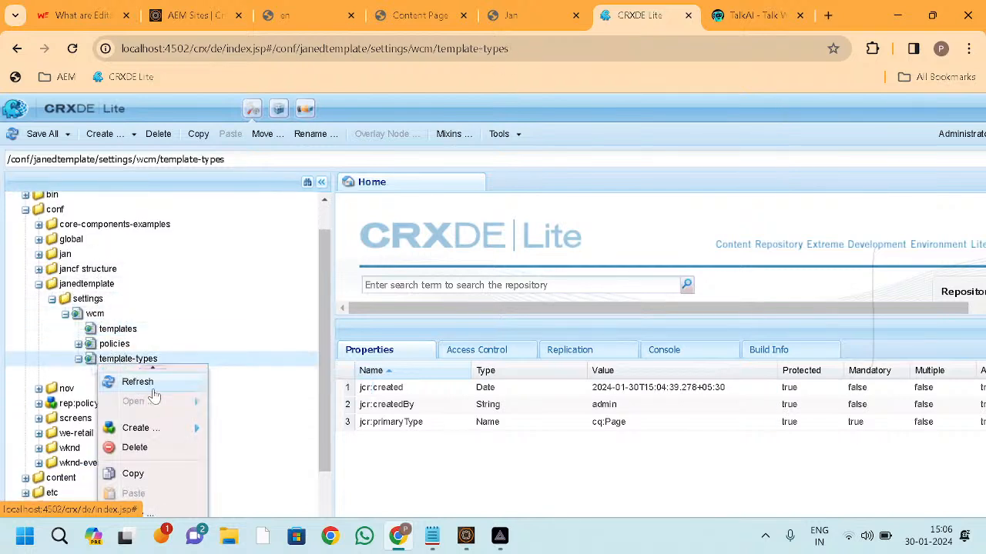
pyautogui.click(131, 381)
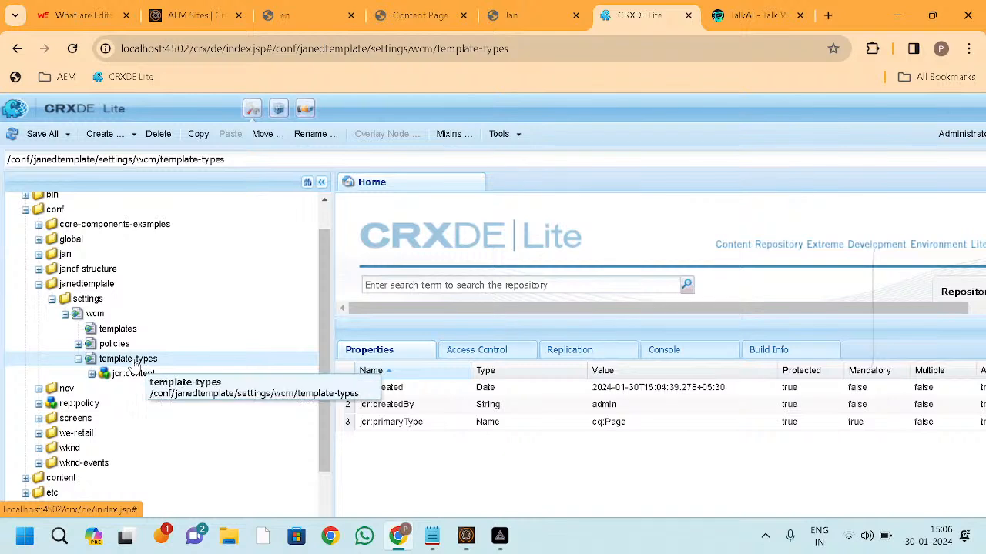
# Step: Switch to the Notepad notes and add the lines "template type resolution" and "sling :" below the numbered list
pyautogui.press('super+r')
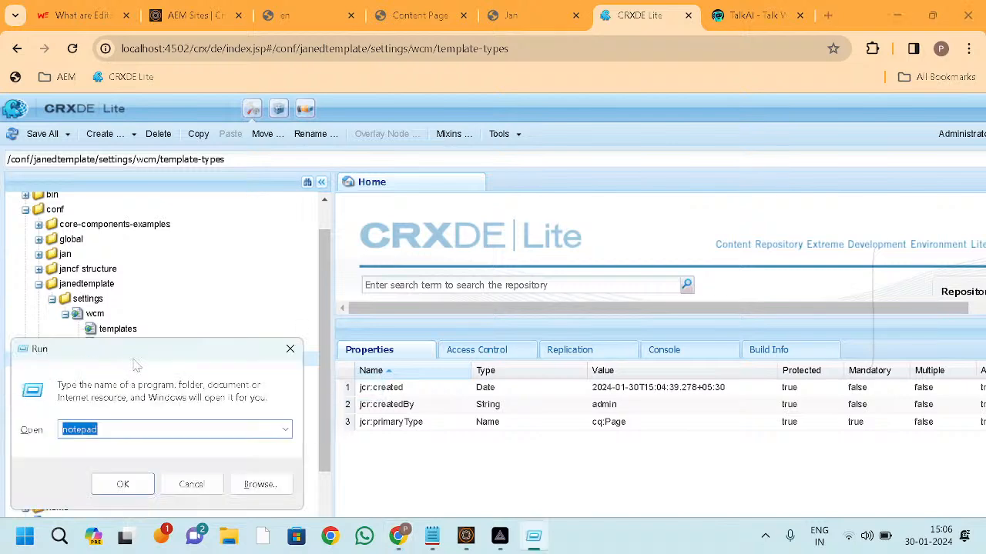
pyautogui.hotkey('alt', 'Tab')
pyautogui.hotkey('alt', 'Tab')
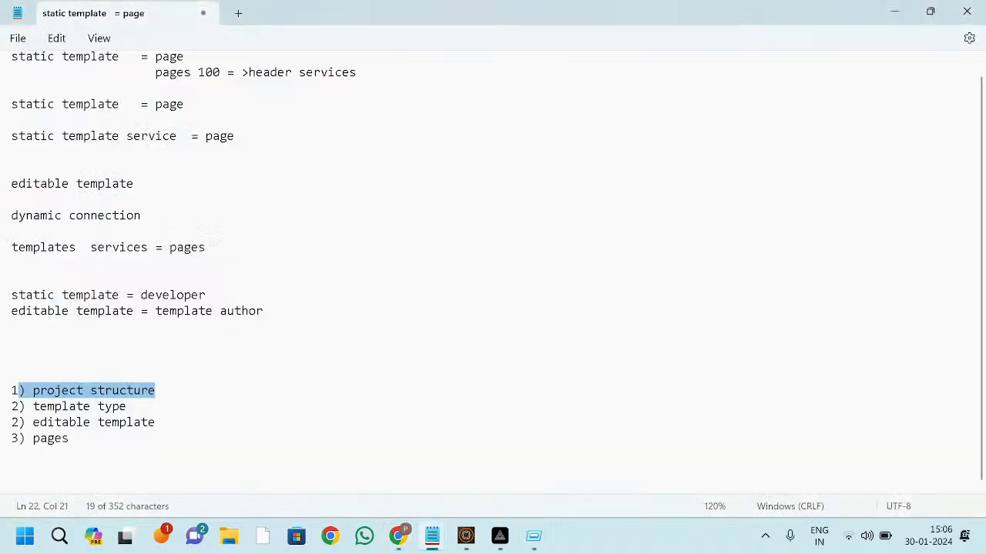
pyautogui.click(95, 449)
pyautogui.press('Return')
pyautogui.press('Return')
pyautogui.press('Return')
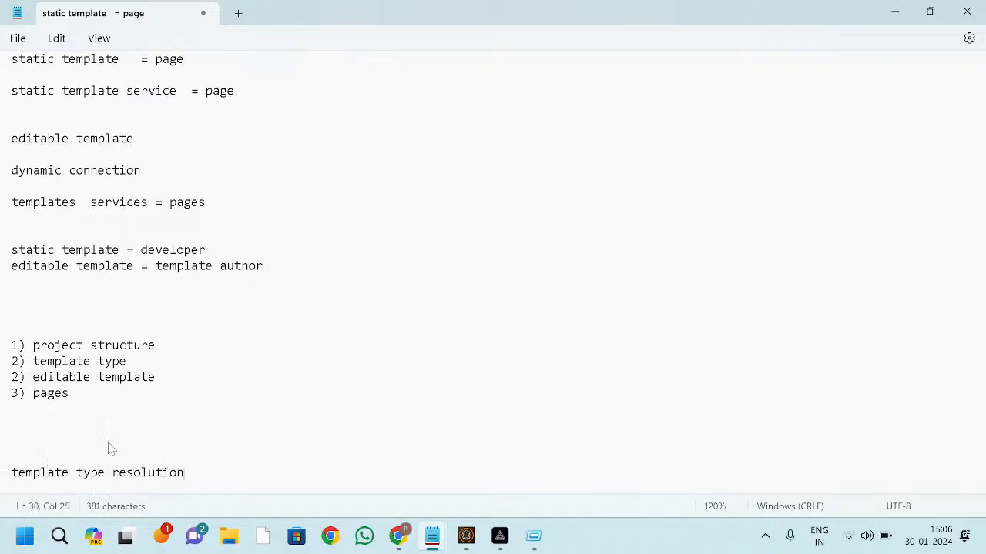
pyautogui.press('Return')
pyautogui.press('Return')
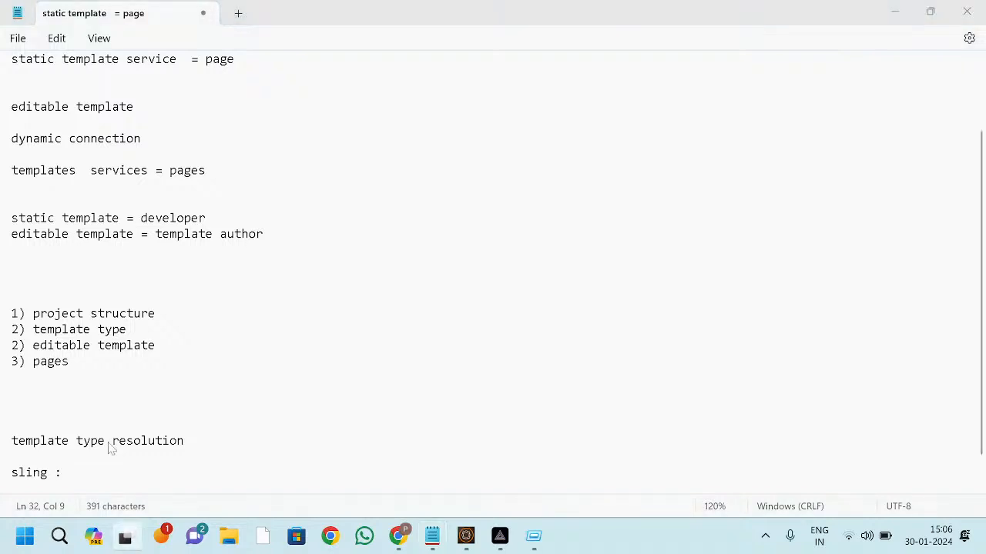
# Step: Switch to CRXDE Lite and copy the repository path of janedtemplate's template-types node
pyautogui.press('super+Tab')
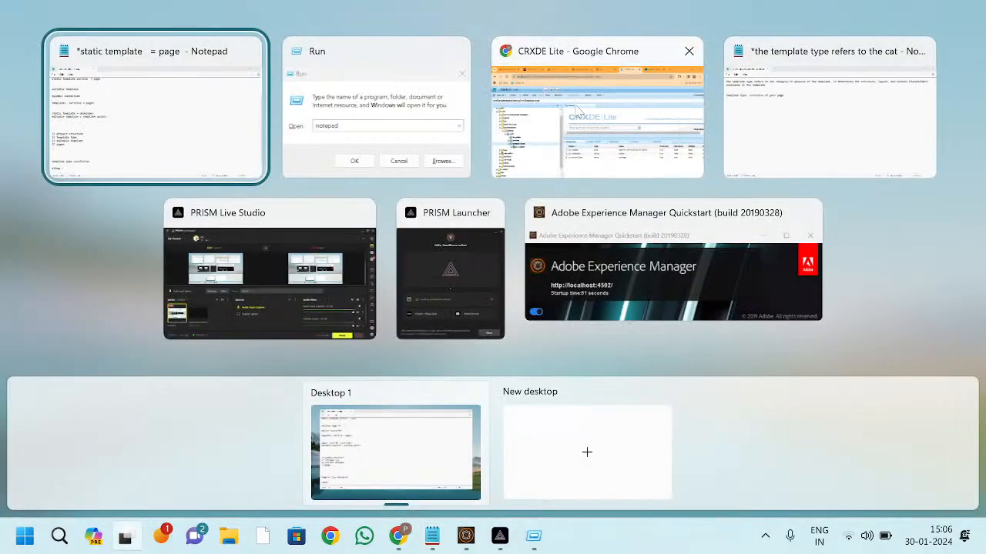
pyautogui.click(520, 171)
pyautogui.scroll(-1, 93, 400)
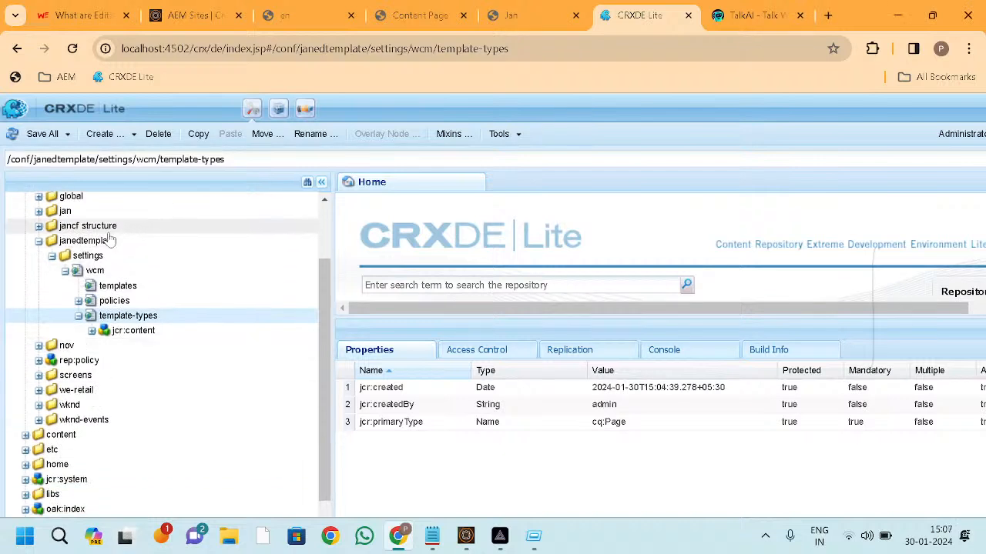
pyautogui.scroll(3, 69, 293)
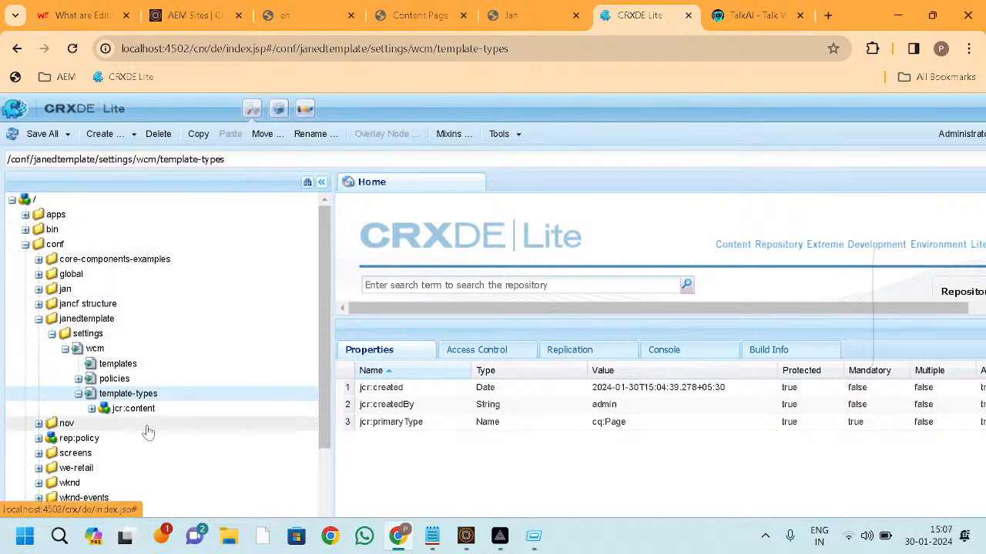
pyautogui.scroll(-1, 159, 403)
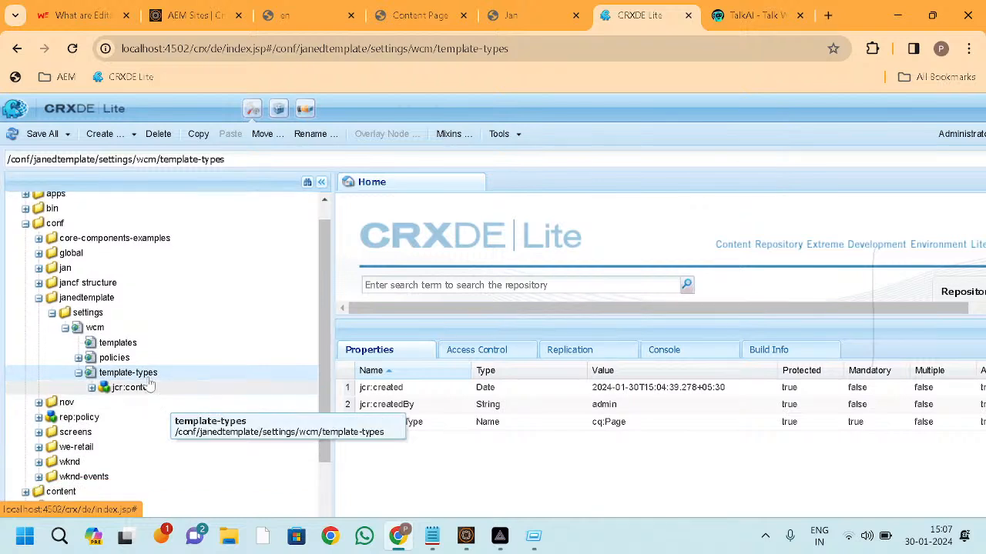
pyautogui.scroll(1, 142, 385)
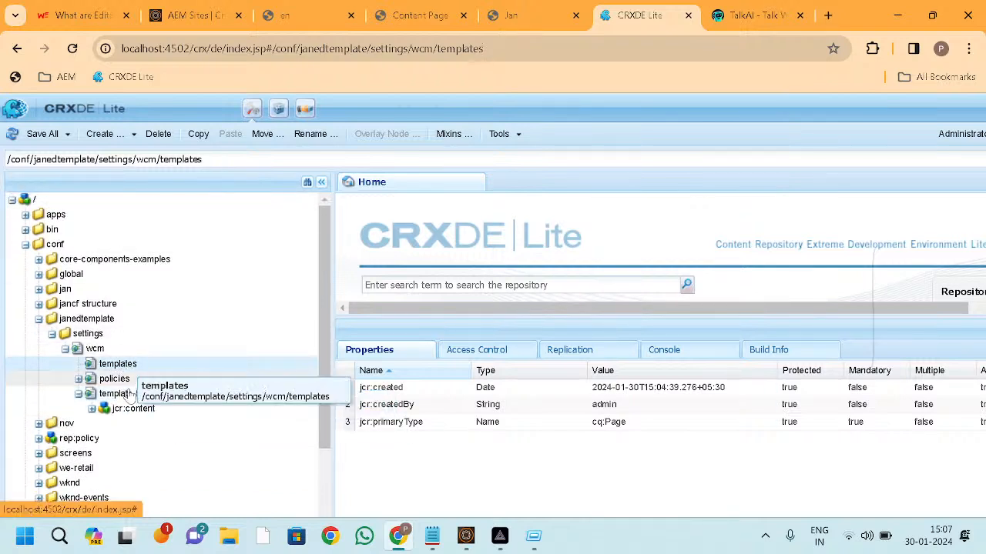
pyautogui.click(177, 159)
pyautogui.hotkey('ctrl', 'c')
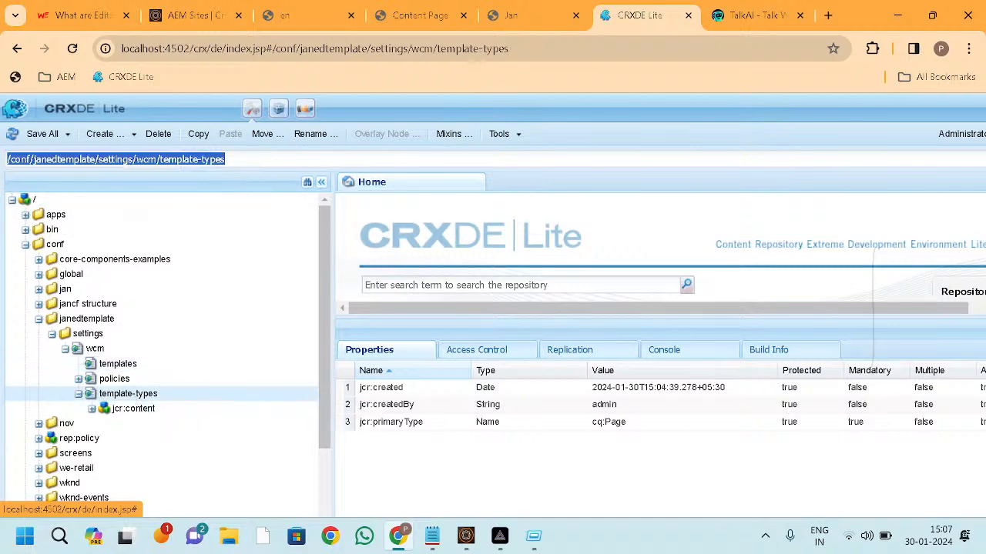
# Step: Switch to Notepad, paste the template-types path after "sling :" and number it "1)"
pyautogui.hotkey('alt', 'Tab')
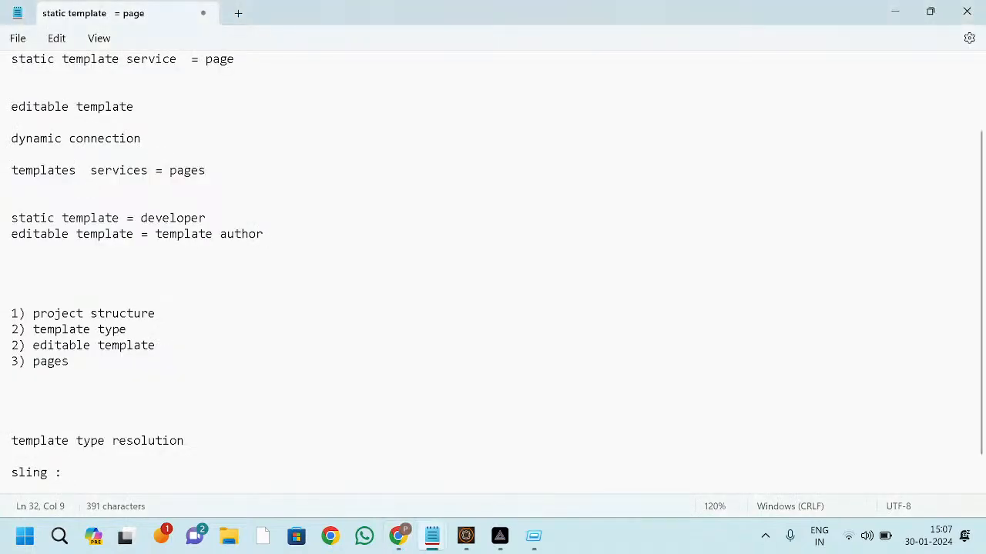
pyautogui.hotkey('ctrl', 'v')
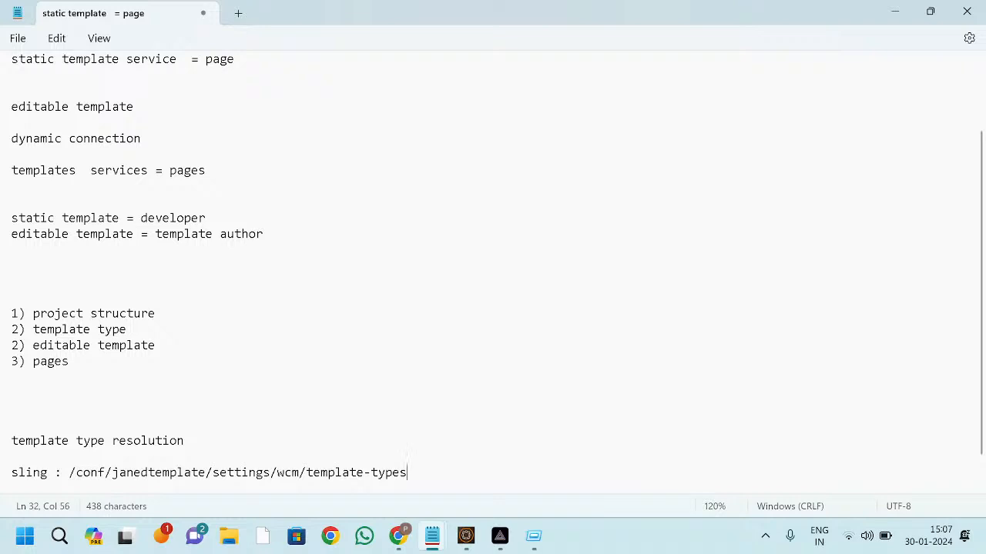
pyautogui.write('1)')
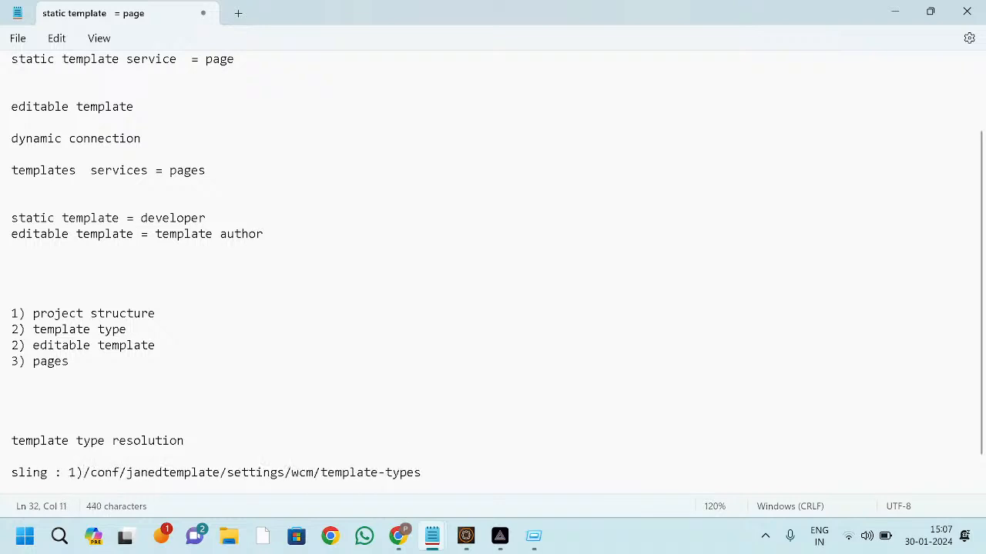
# Step: Switch to CRXDE Lite, expand global under conf and copy the repository path of its settings node
pyautogui.scroll(-1, 163, 462)
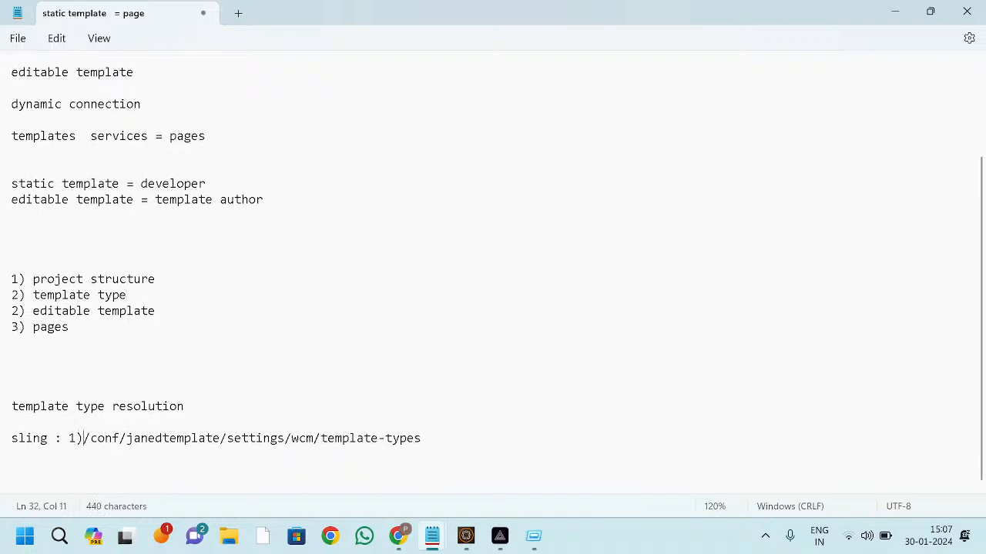
pyautogui.hotkey('shift', 'Home')
pyautogui.hotkey('alt', 'Tab')
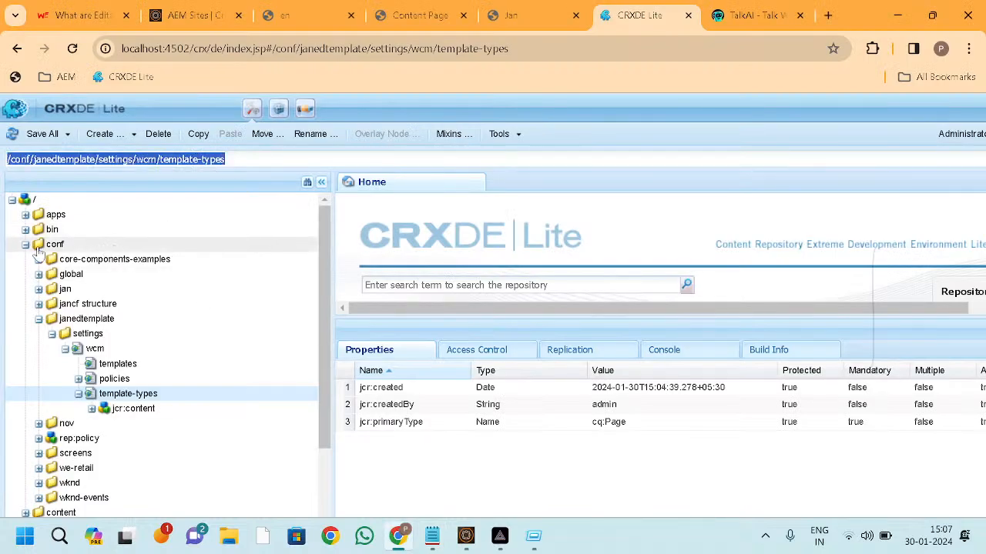
pyautogui.click(37, 321)
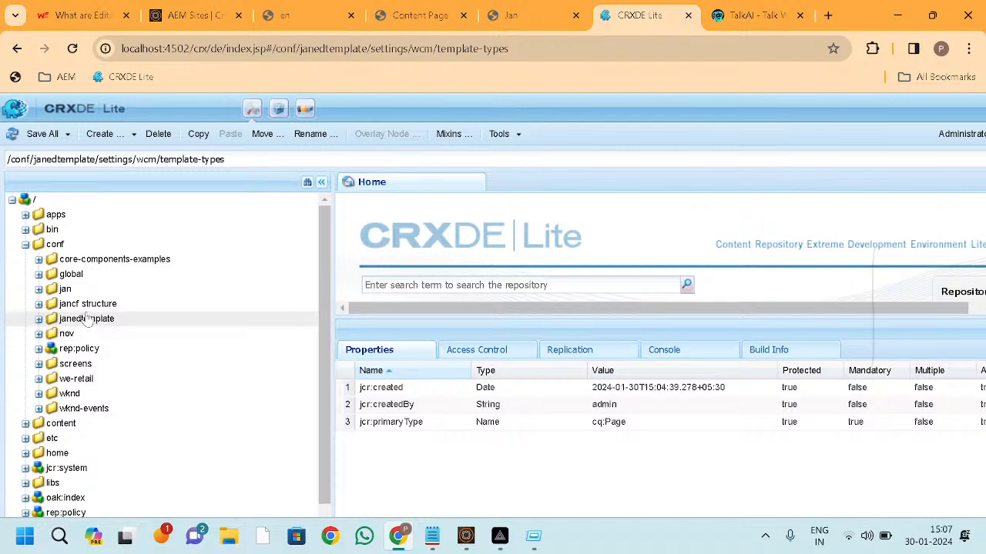
pyautogui.click(39, 274)
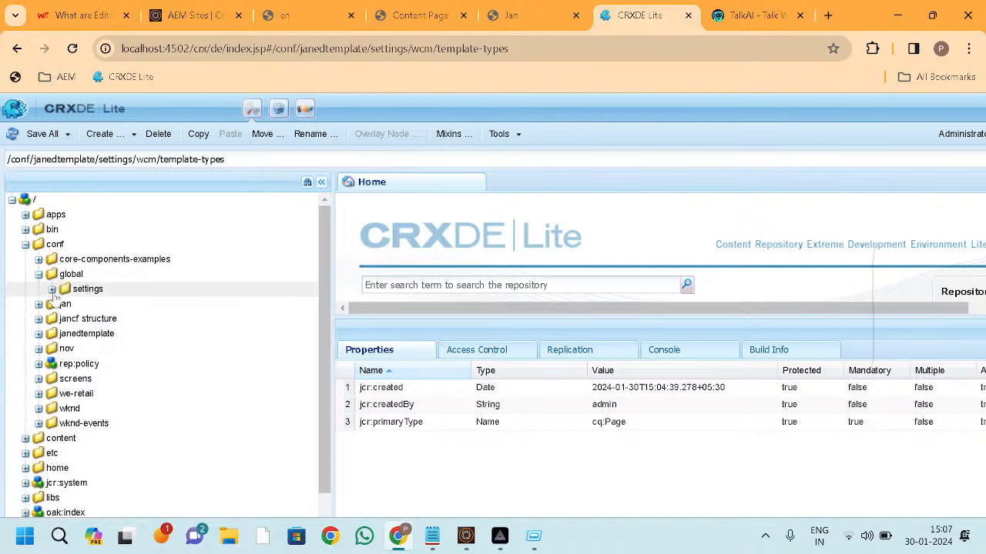
pyautogui.click(51, 290)
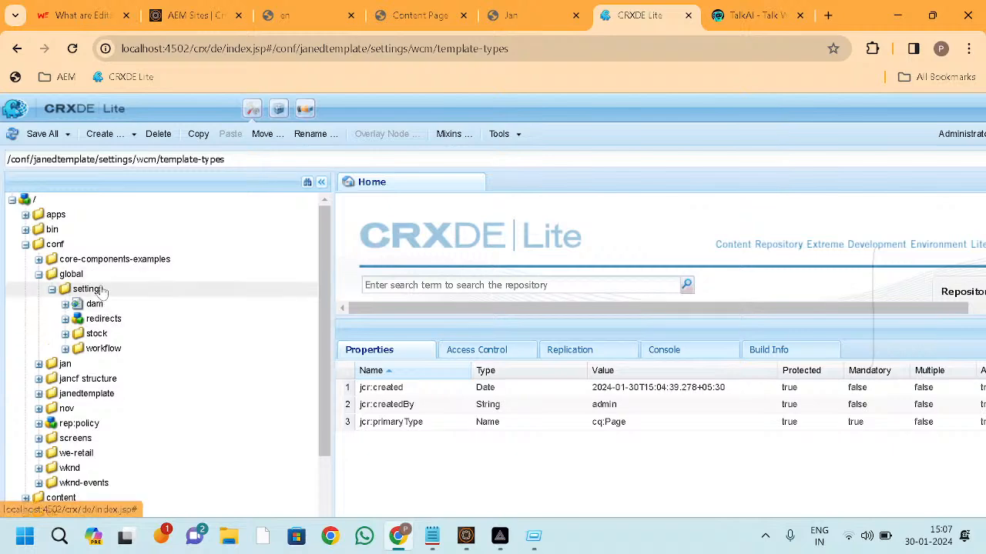
pyautogui.click(101, 291)
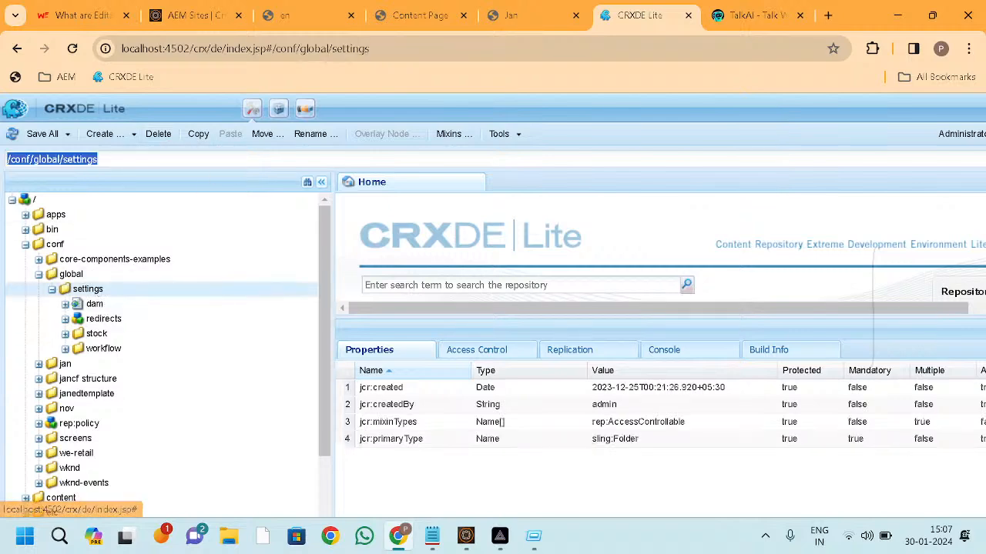
# Step: Switch to the Create Template wizard in AEM Sites and view the template types offered for janedtemplate
pyautogui.hotkey('alt', 'Tab')
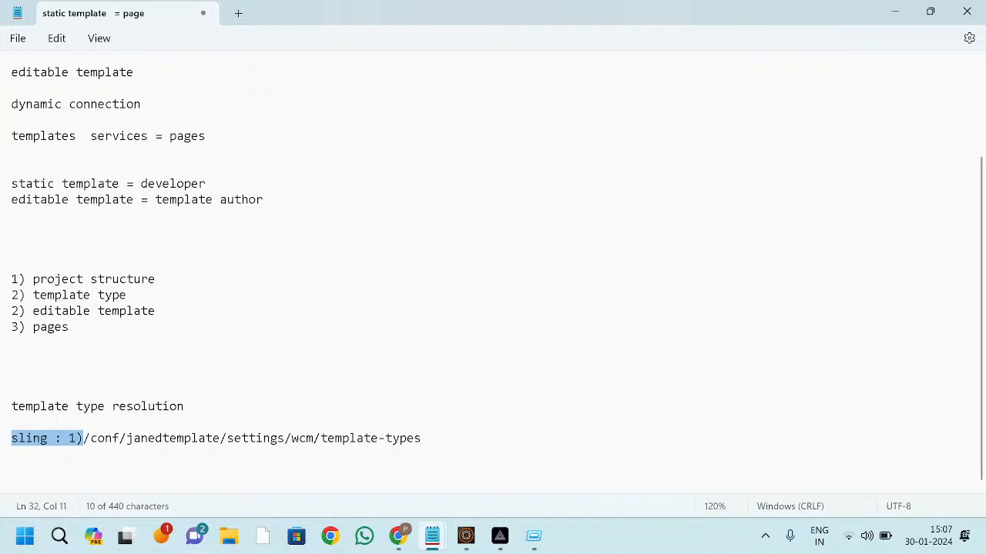
pyautogui.hotkey('alt', 'Tab')
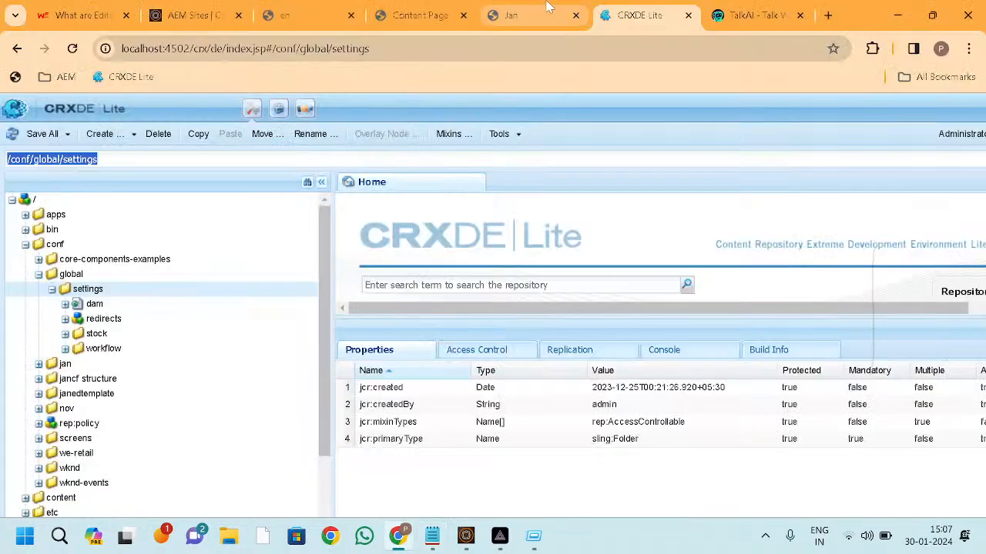
pyautogui.click(438, 10)
pyautogui.click(196, 10)
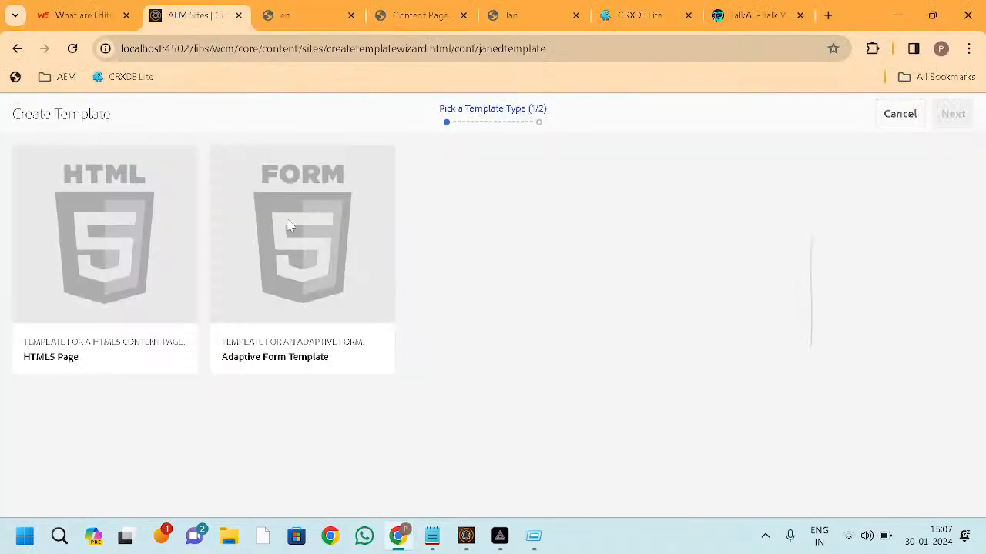
# Step: Switch to Notepad, add "2)/conf/global/settings" below the first resolution path and compare the segments of both paths
pyautogui.hotkey('alt', 'Tab')
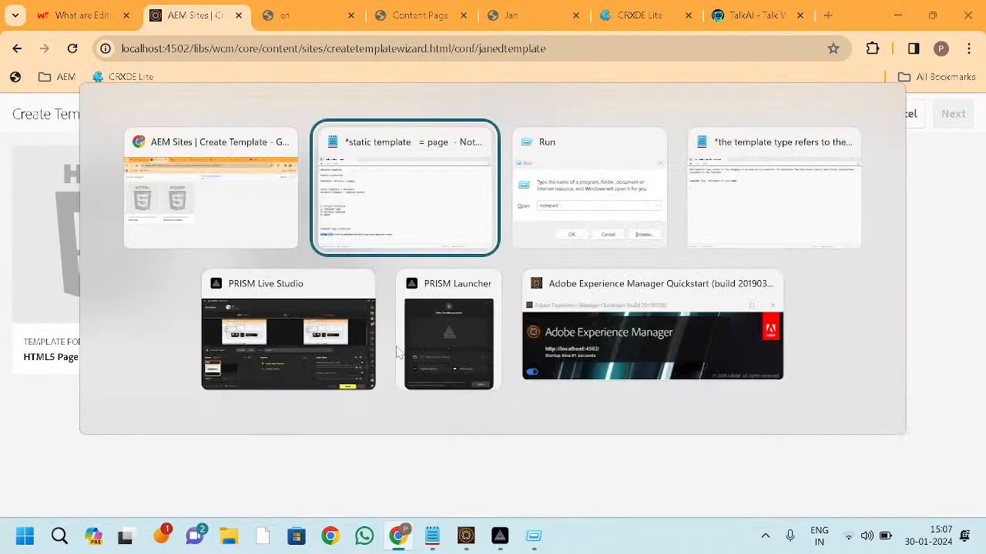
pyautogui.click(434, 442)
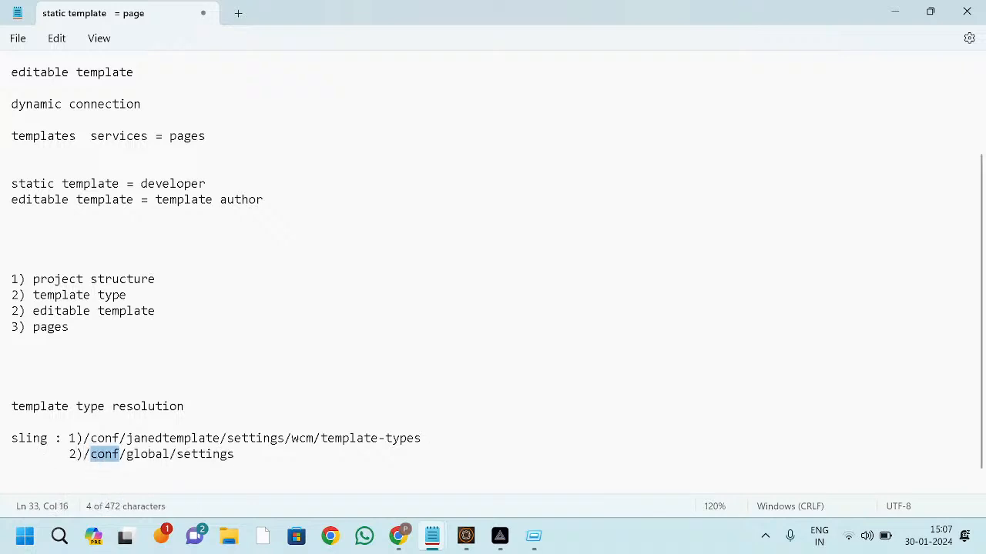
pyautogui.doubleClick(211, 456)
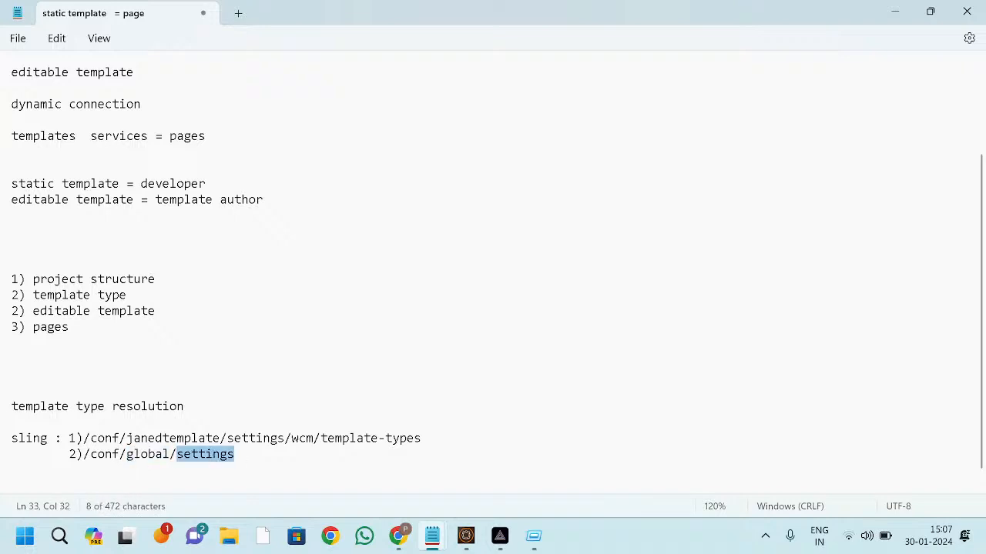
pyautogui.moveTo(316, 441); pyautogui.dragTo(299, 441)
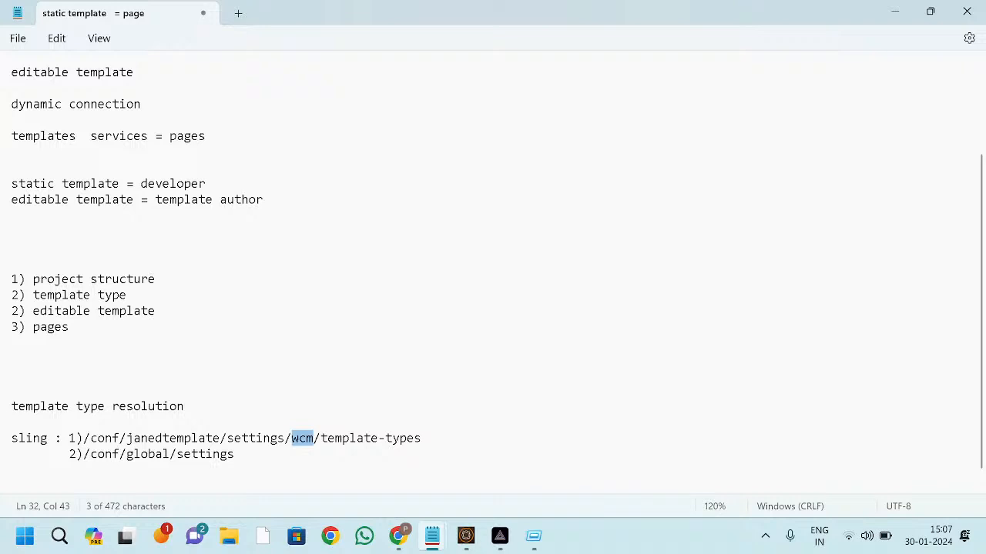
pyautogui.moveTo(194, 447); pyautogui.dragTo(423, 440)
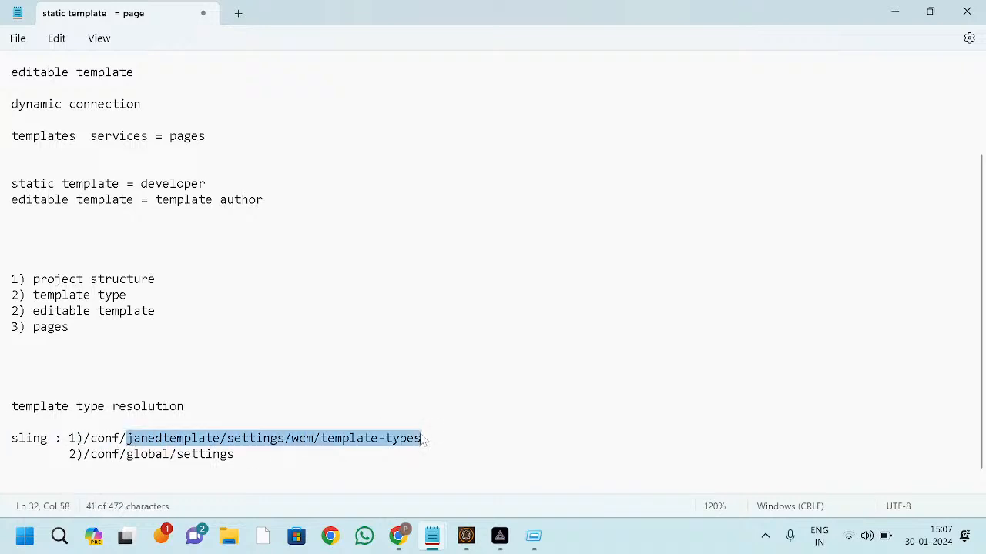
# Step: Start a third resolution line numbered "3)" in Notepad and bring CRXDE Lite up in the browser
pyautogui.click(270, 461)
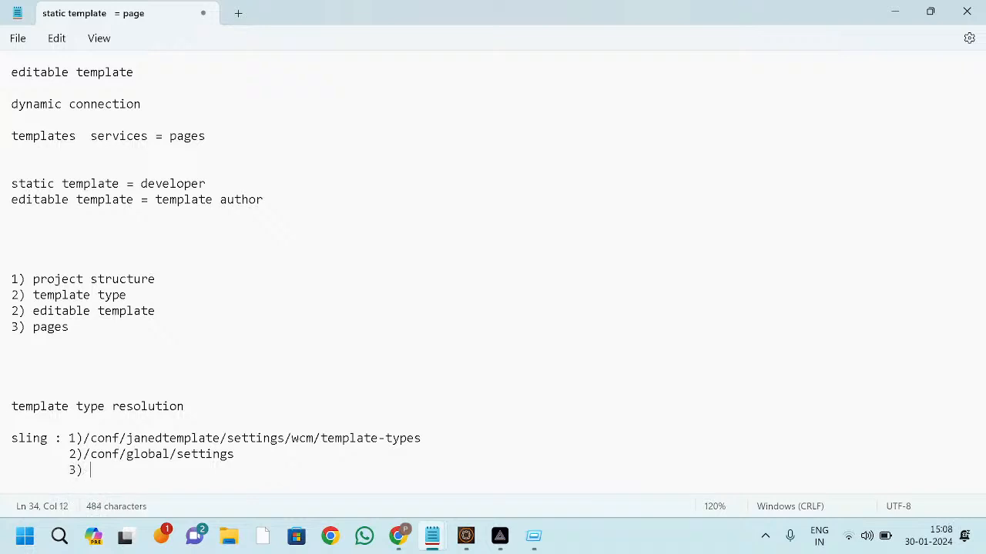
pyautogui.hotkey('alt', 'Tab')
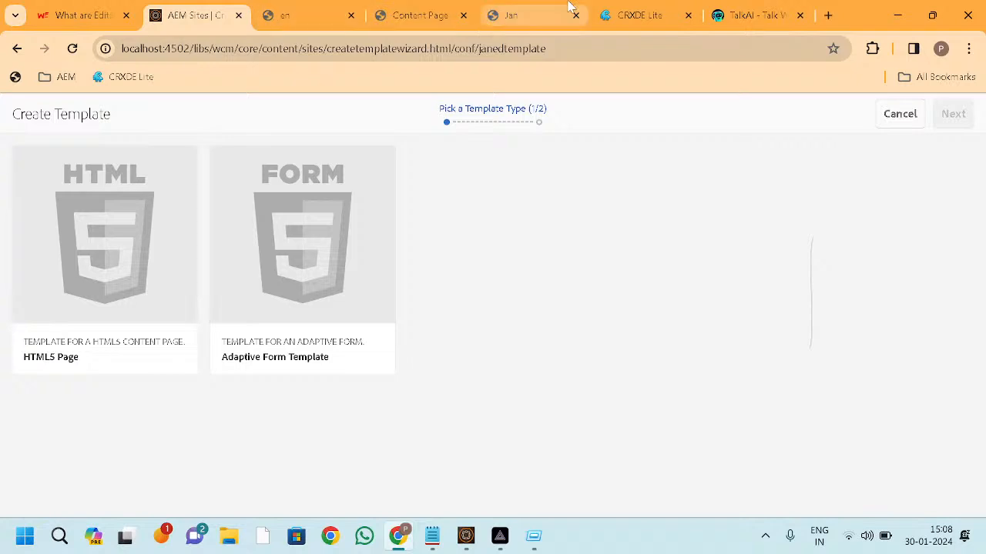
pyautogui.click(642, 15)
pyautogui.hotkey('alt', 'Tab')
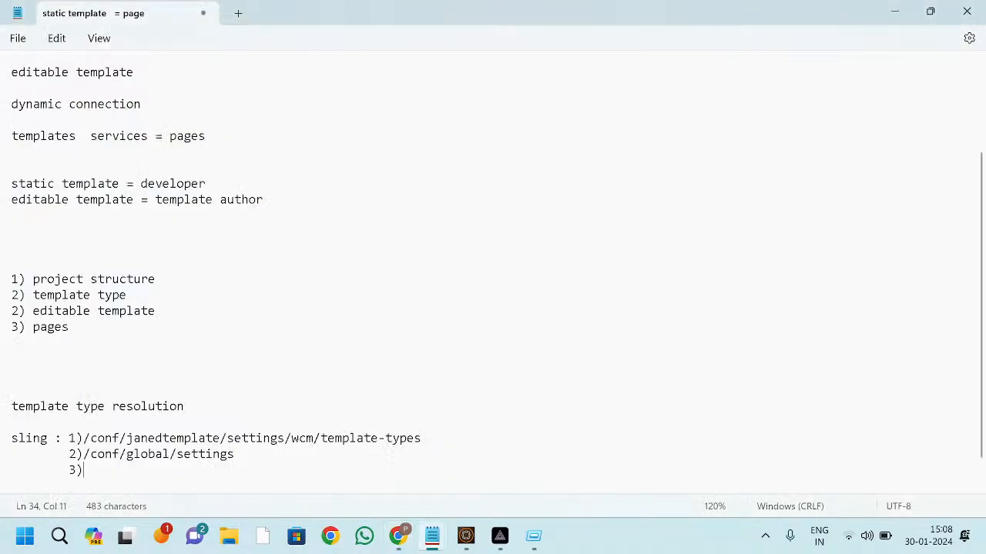
# Step: Switch to CRXDE Lite and expand the repository tree under apps down to settings and its wcm node
pyautogui.hotkey('alt', 'Tab')
pyautogui.scroll(-1, 152, 352)
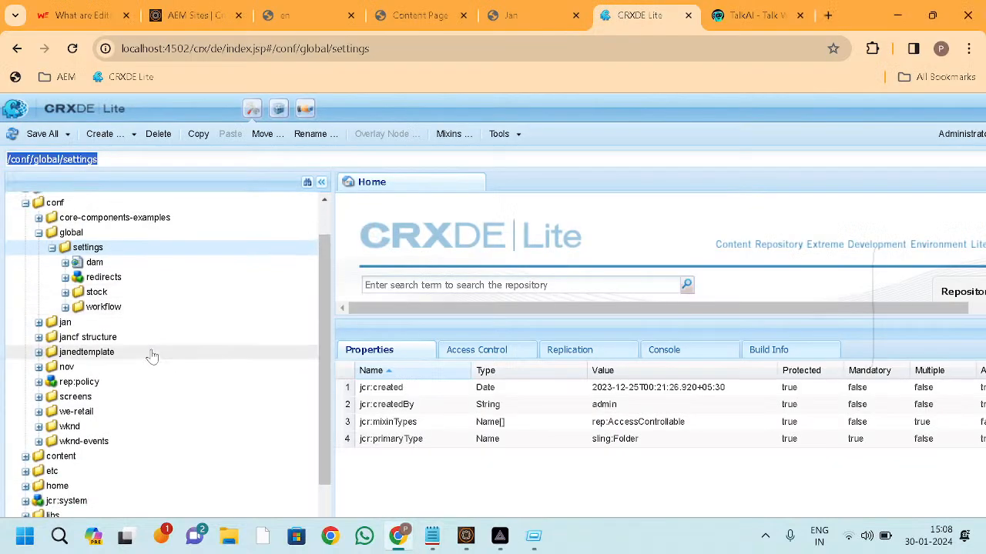
pyautogui.scroll(1, 151, 352)
pyautogui.scroll(-2, 152, 354)
pyautogui.scroll(-2, 152, 356)
pyautogui.scroll(5, 152, 356)
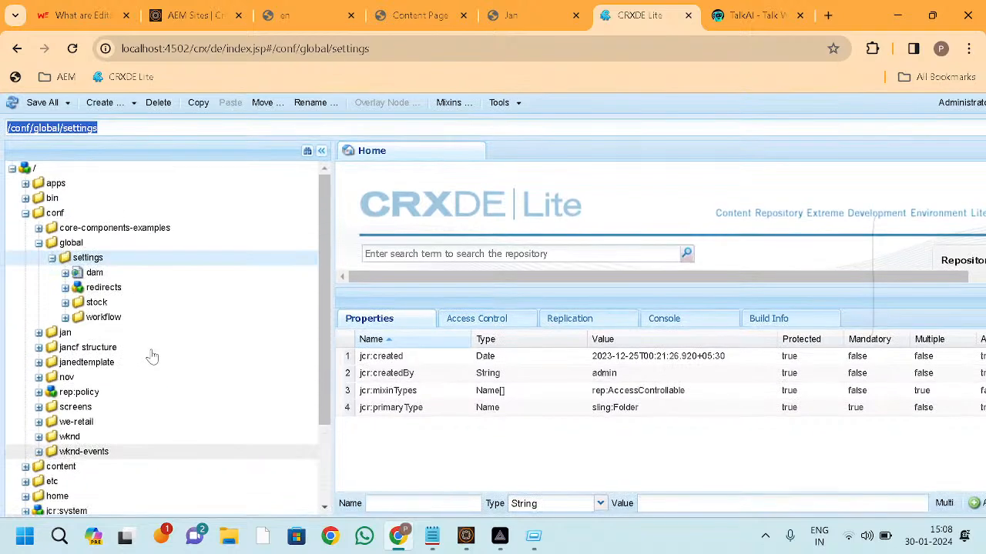
pyautogui.click(26, 215)
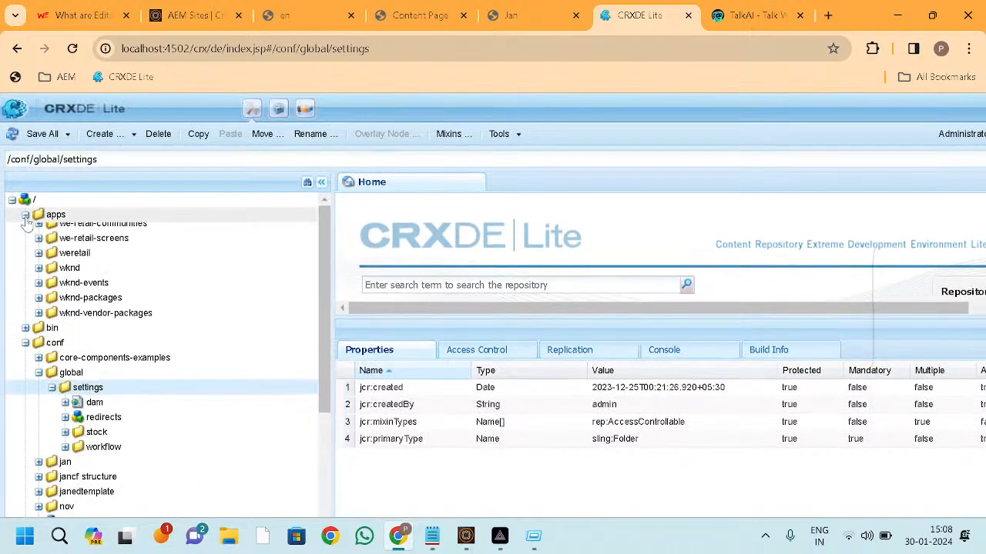
pyautogui.scroll(-1, 107, 309)
pyautogui.scroll(-1, 107, 310)
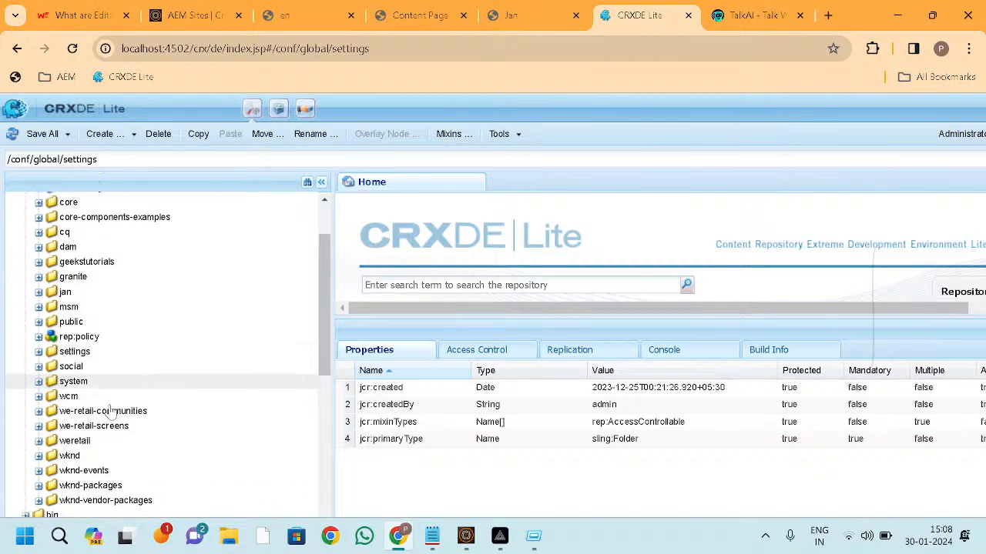
pyautogui.doubleClick(73, 347)
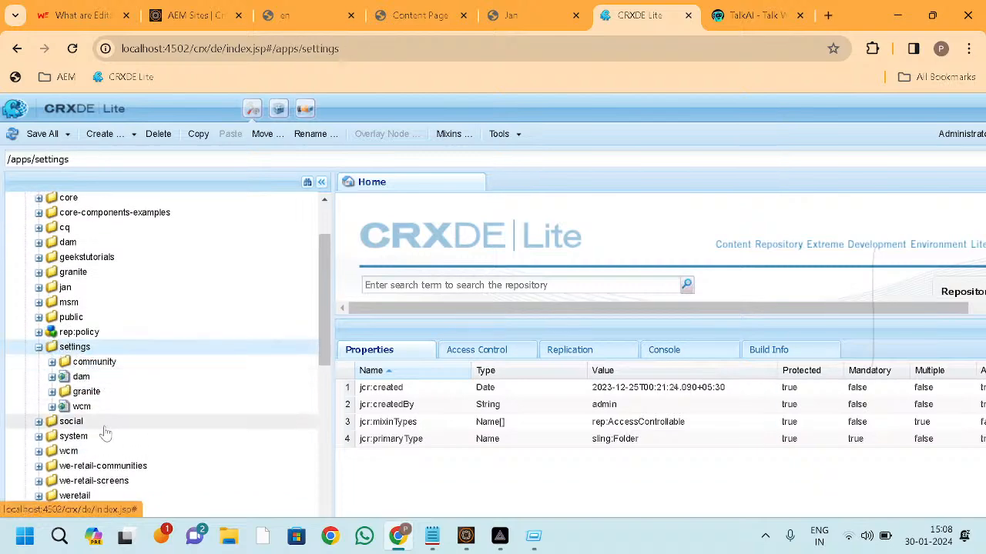
pyautogui.doubleClick(82, 407)
pyautogui.scroll(-2, 136, 441)
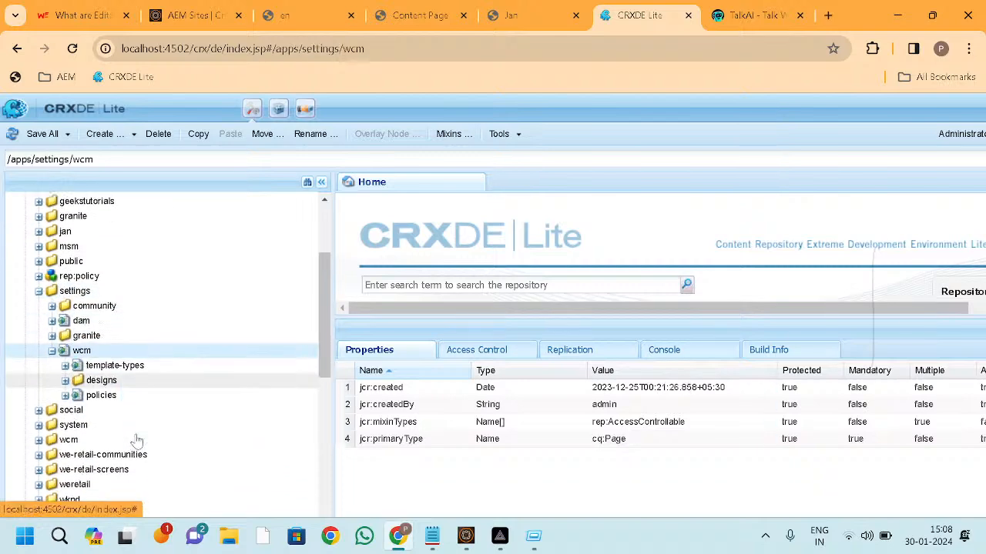
# Step: Copy the path of template-types under /apps/settings/wcm, paste it after "3)" in Notepad and begin line "4"
pyautogui.doubleClick(143, 359)
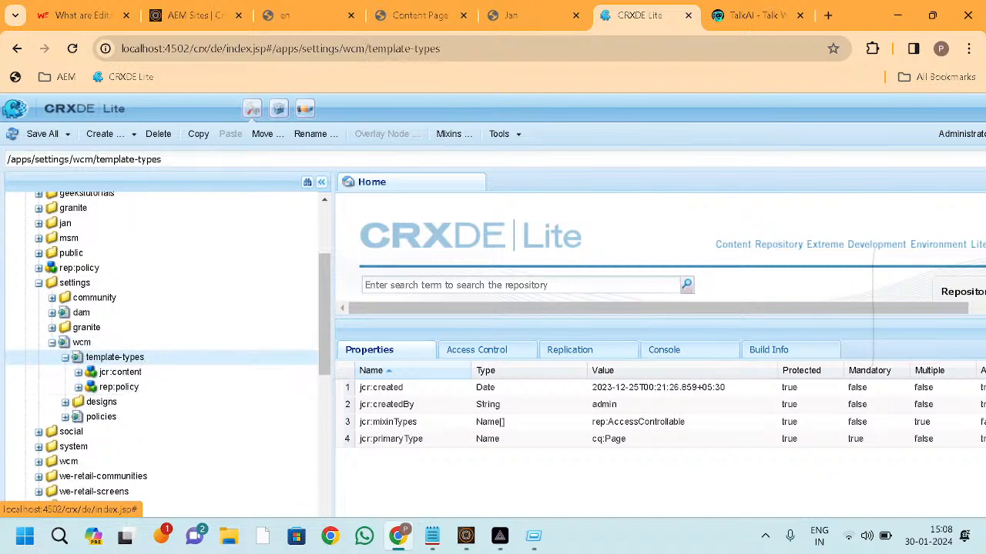
pyautogui.click(198, 161)
pyautogui.hotkey('ctrl', 'c')
pyautogui.hotkey('alt', 'Tab')
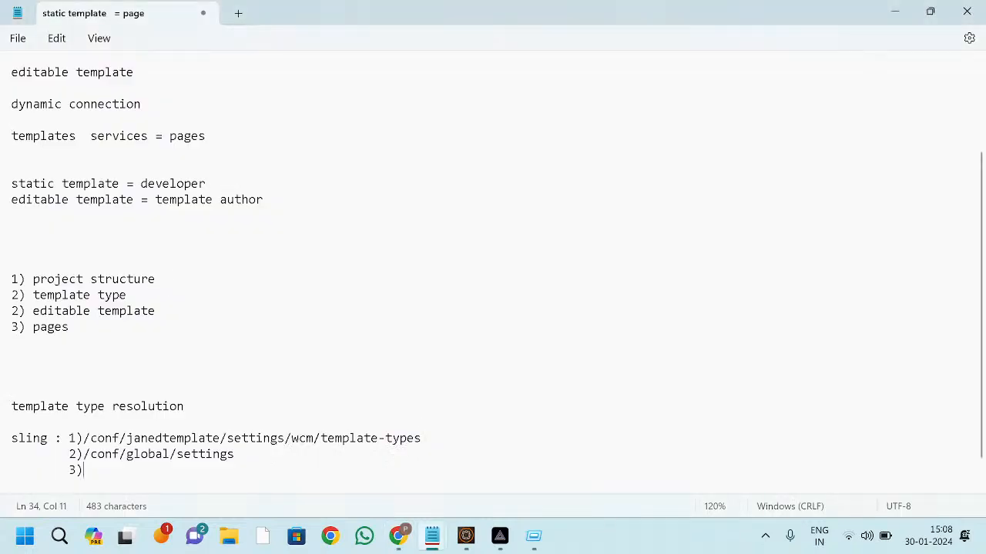
pyautogui.hotkey('ctrl', 'v')
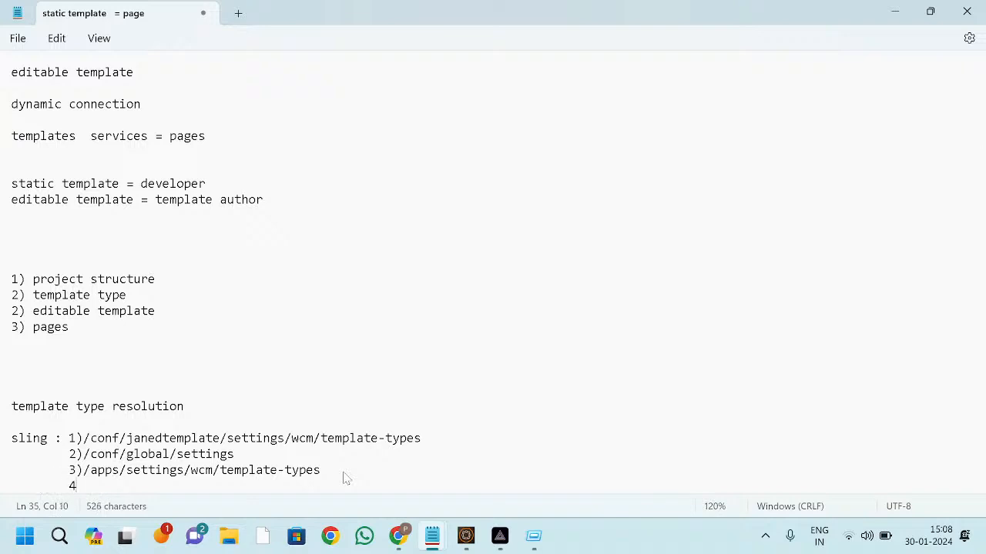
# Step: Switch to CRXDE Lite, collapse the settings node under apps and expand the libs folder
pyautogui.hotkey('alt', 'Tab')
pyautogui.scroll(-1, 185, 370)
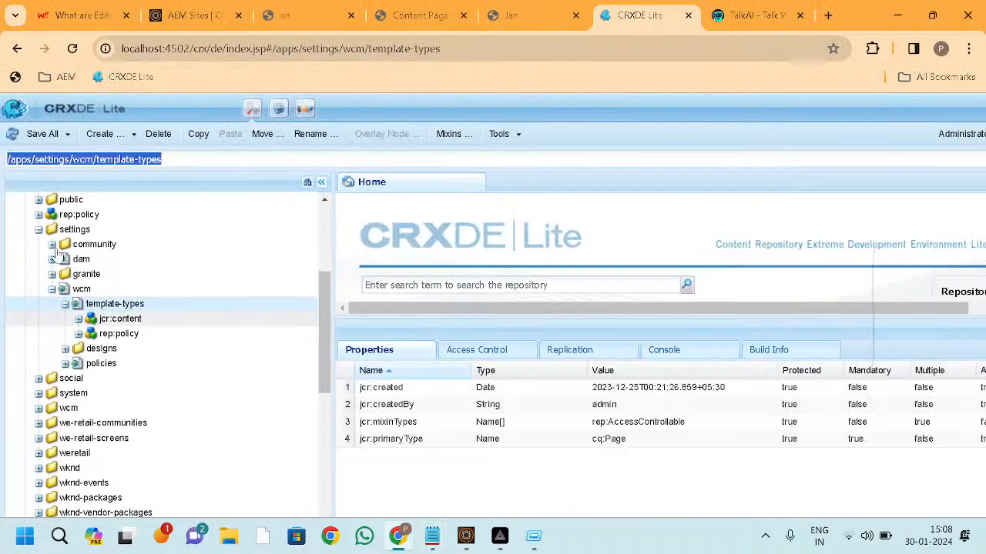
pyautogui.click(39, 230)
pyautogui.scroll(-2, 100, 321)
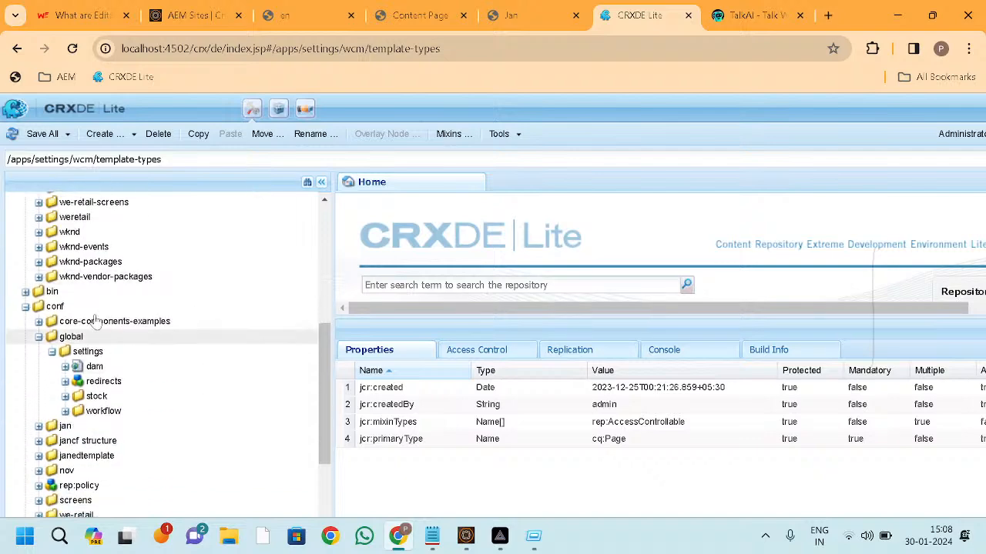
pyautogui.scroll(-3, 93, 351)
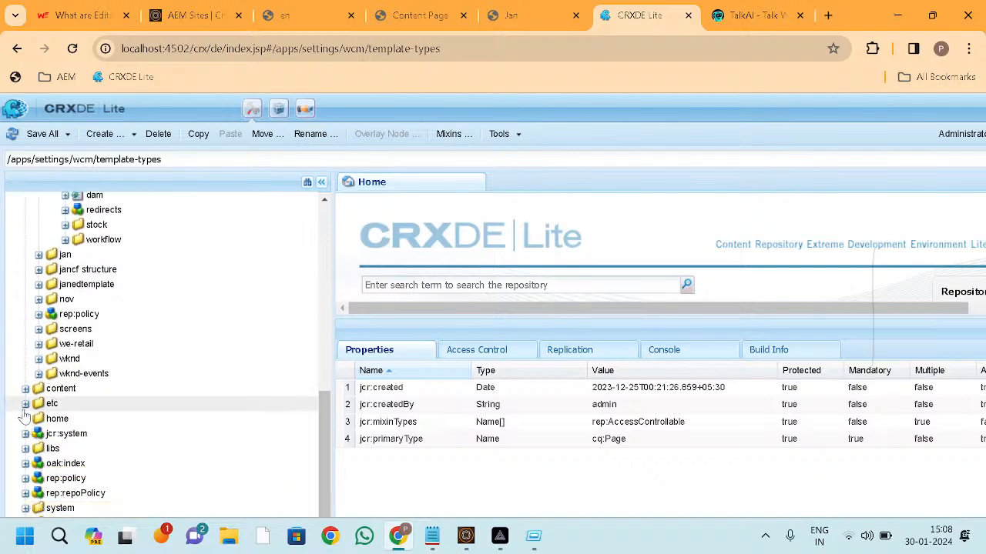
pyautogui.click(25, 448)
pyautogui.scroll(-6, 156, 457)
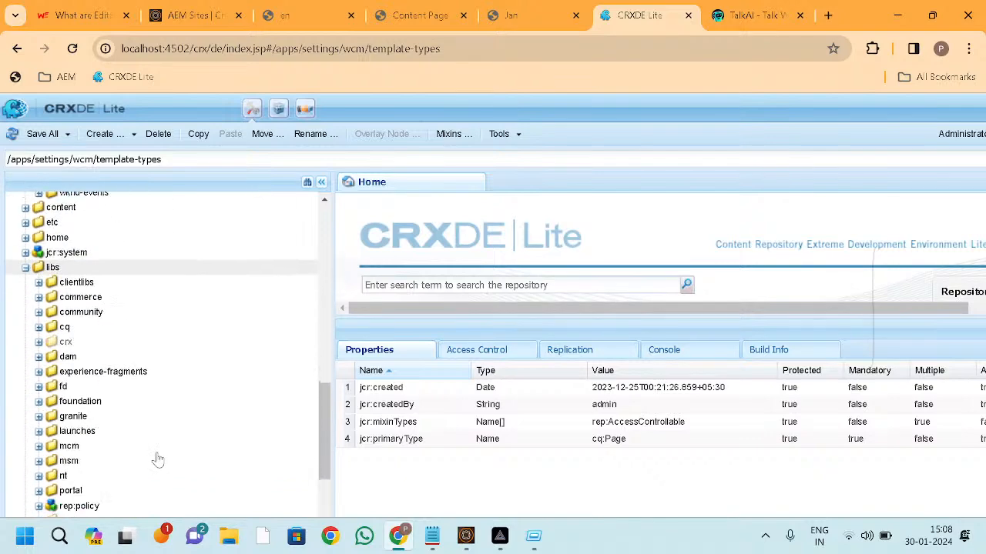
pyautogui.scroll(-1, 80, 384)
pyautogui.scroll(1, 82, 385)
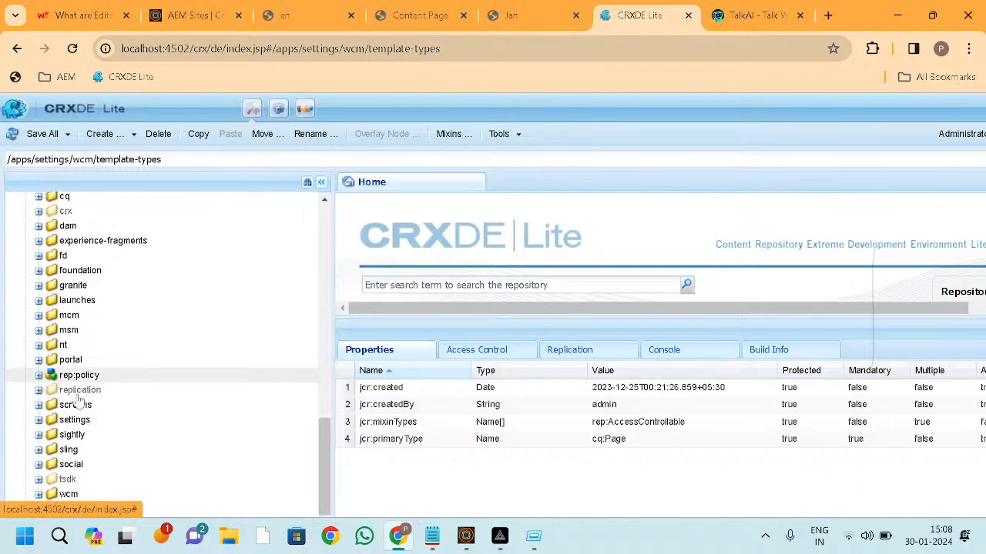
# Step: Expand settings, wcm and template-types under libs and examine the template types stored there
pyautogui.doubleClick(71, 423)
pyautogui.scroll(-5, 93, 347)
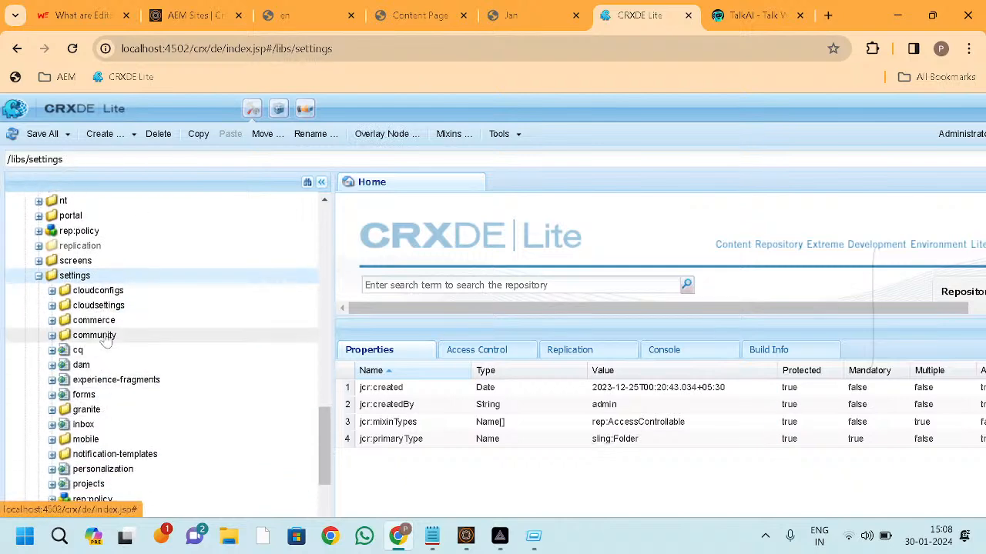
pyautogui.scroll(-3, 154, 454)
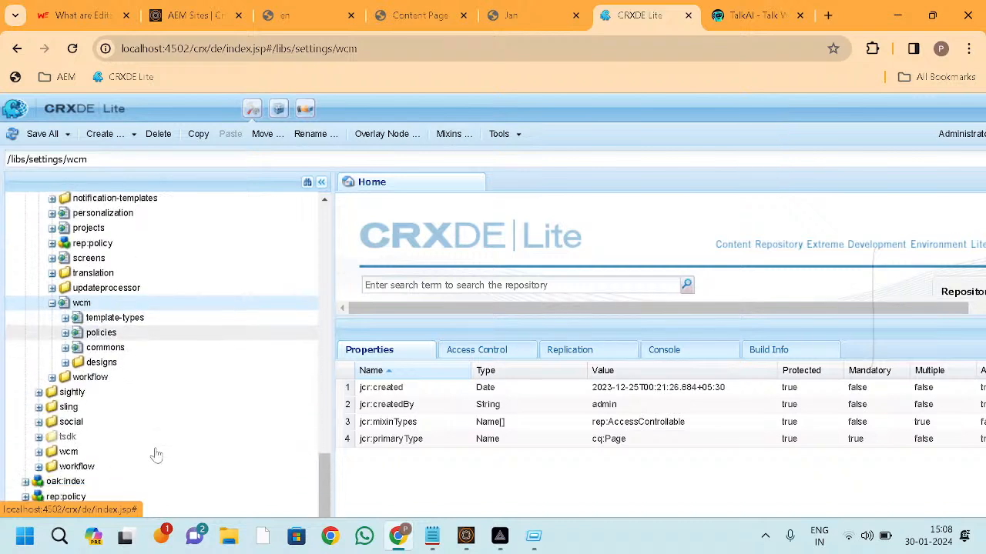
pyautogui.doubleClick(139, 305)
pyautogui.scroll(-1, 152, 354)
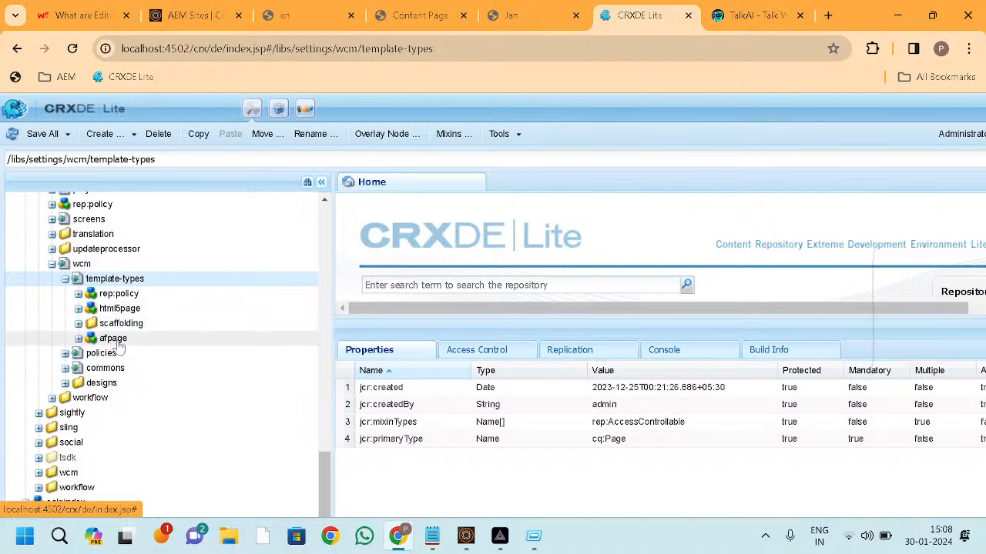
pyautogui.doubleClick(114, 340)
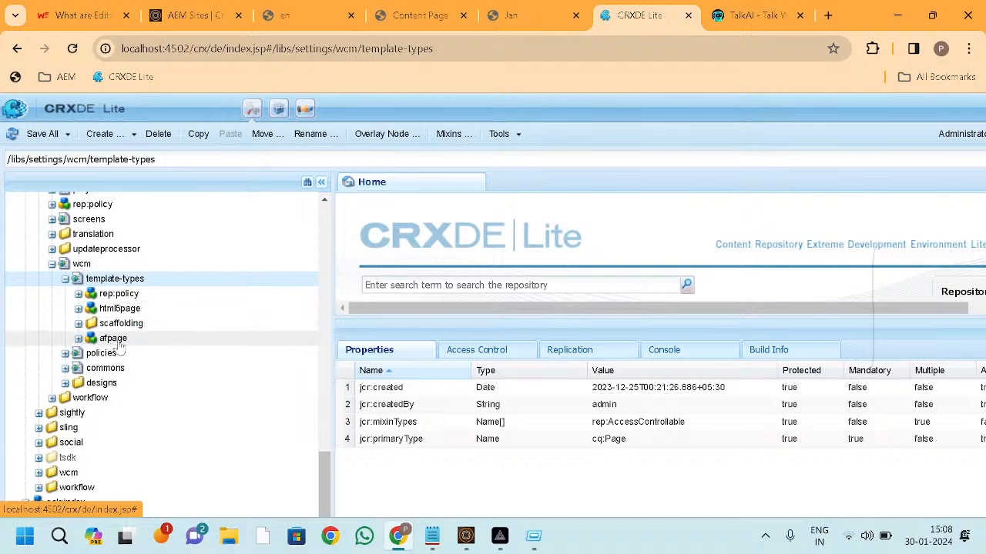
# Step: Collapse the rep:policy node in the libs template-types, the apps folder, and the global folder under conf
pyautogui.doubleClick(119, 294)
pyautogui.click(78, 298)
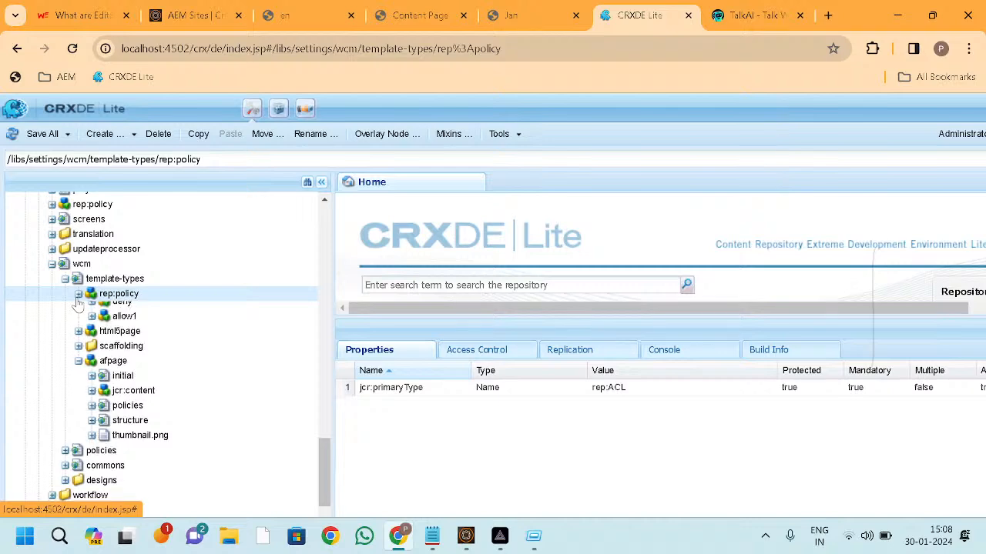
pyautogui.scroll(10, 124, 312)
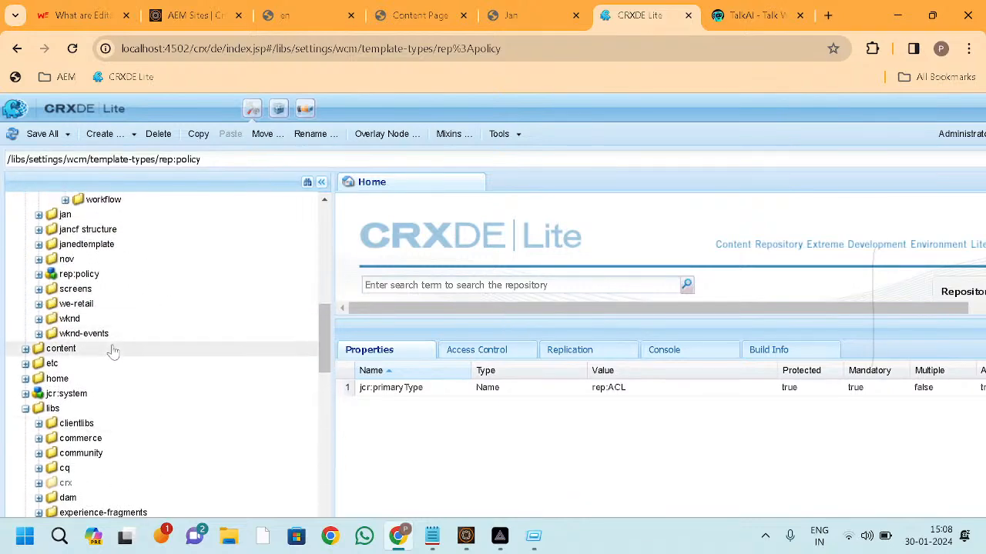
pyautogui.scroll(10, 113, 352)
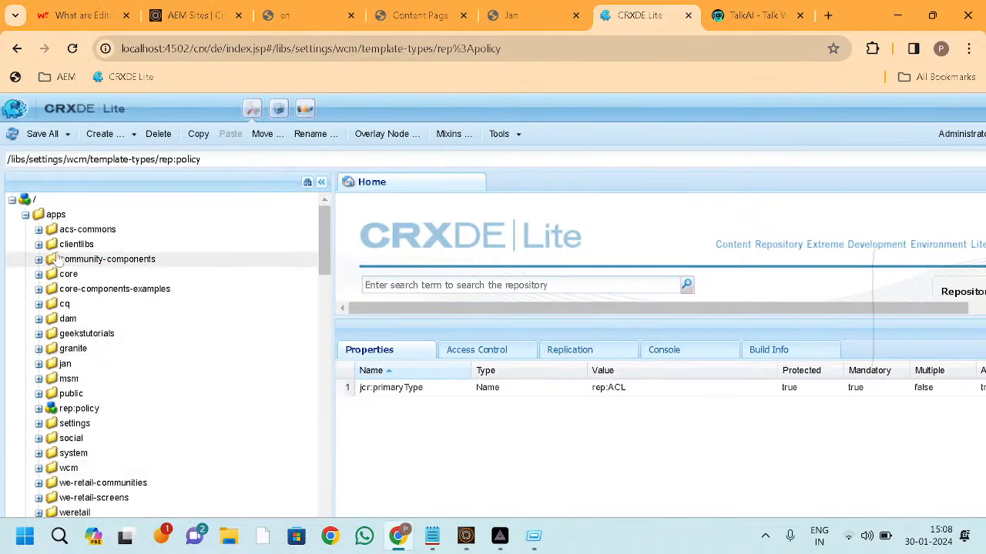
pyautogui.scroll(-1, 96, 365)
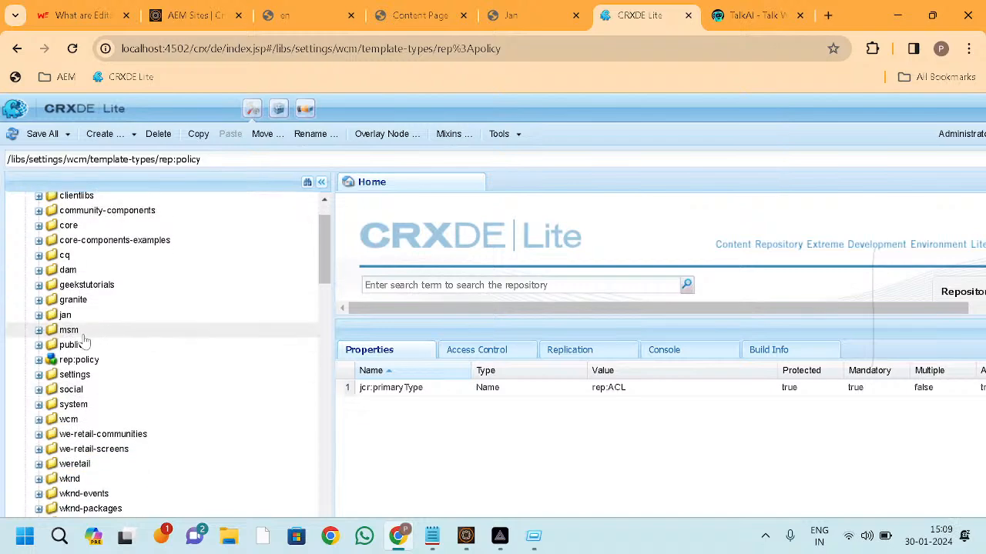
pyautogui.scroll(2, 85, 339)
pyautogui.click(25, 214)
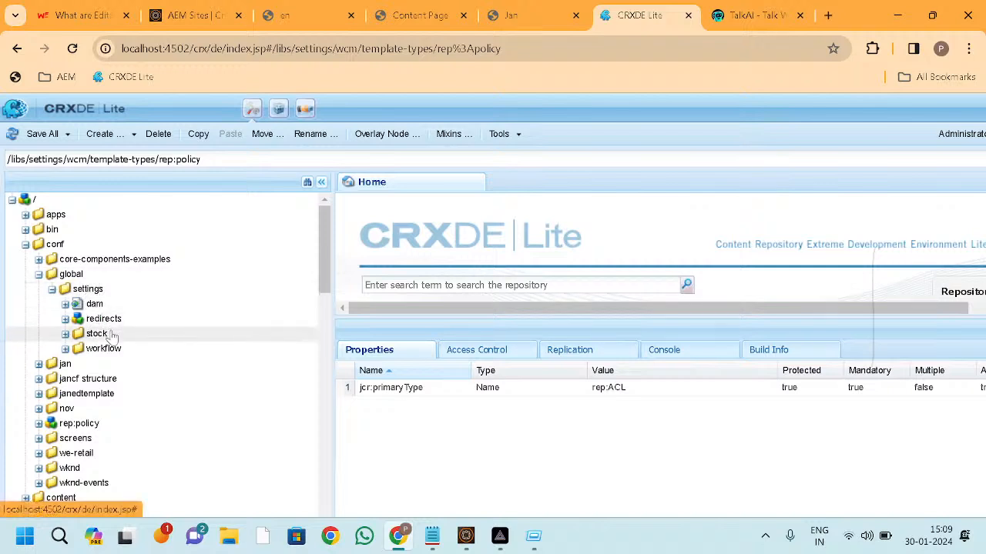
pyautogui.click(39, 274)
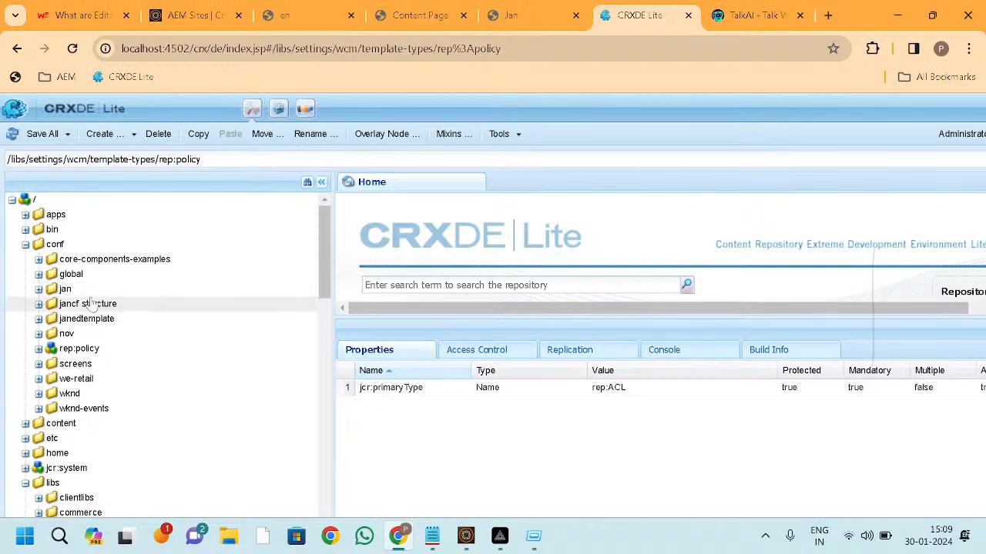
# Step: Expand the janedtemplate folder under conf and look at its template-types node
pyautogui.doubleClick(88, 319)
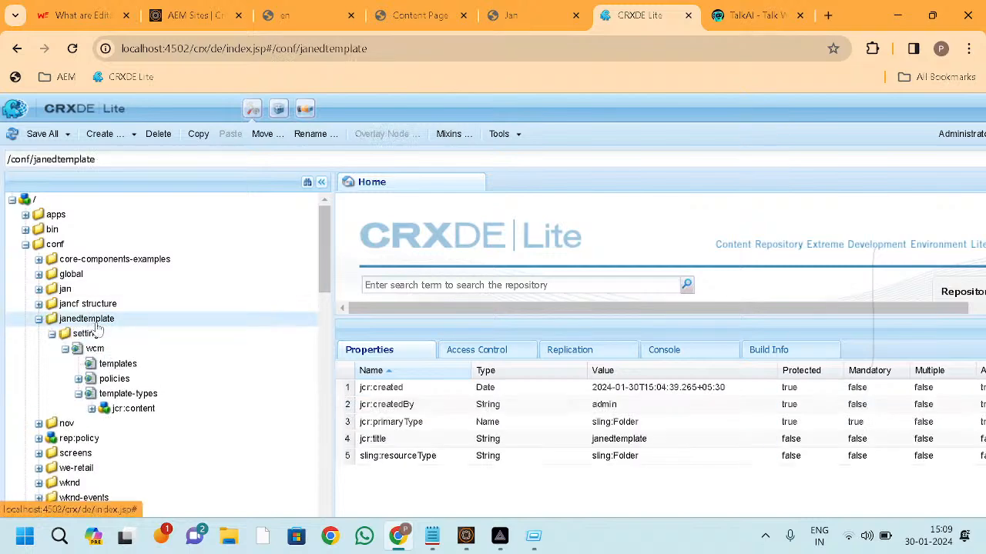
pyautogui.moveTo(99, 325); pyautogui.dragTo(146, 397)
pyautogui.scroll(-2, 143, 385)
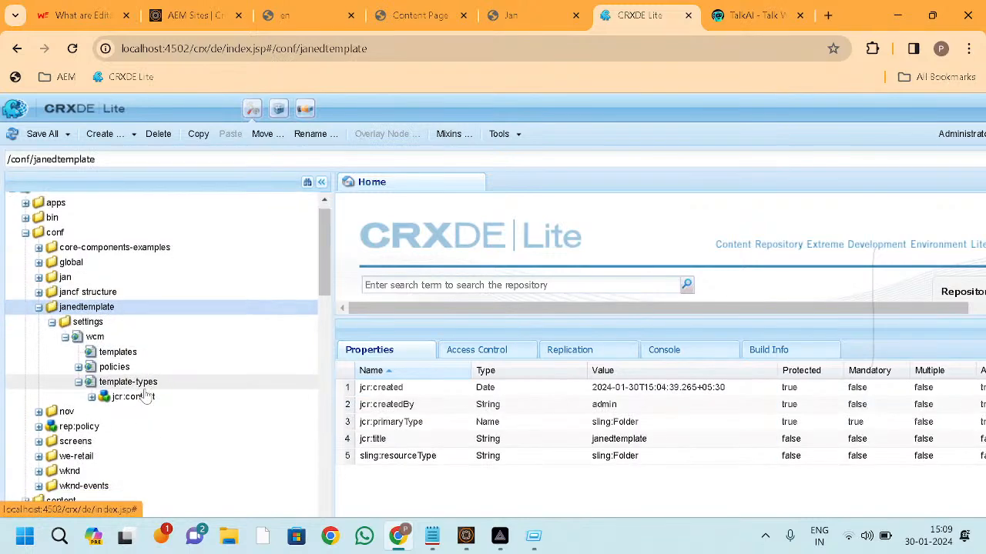
# Step: Display the properties of afpage and its jcr:content under the libs template-types
pyautogui.scroll(-10, 135, 396)
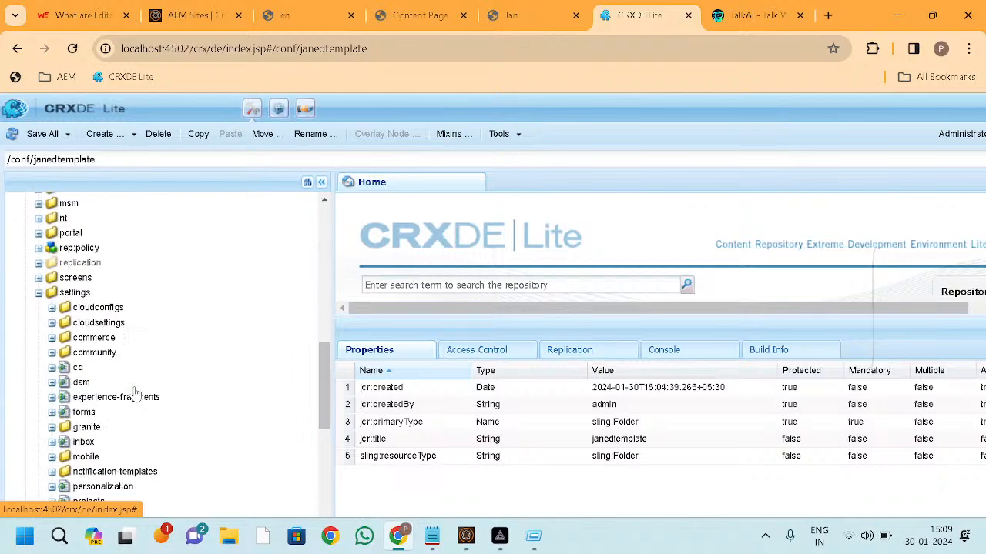
pyautogui.scroll(2, 154, 329)
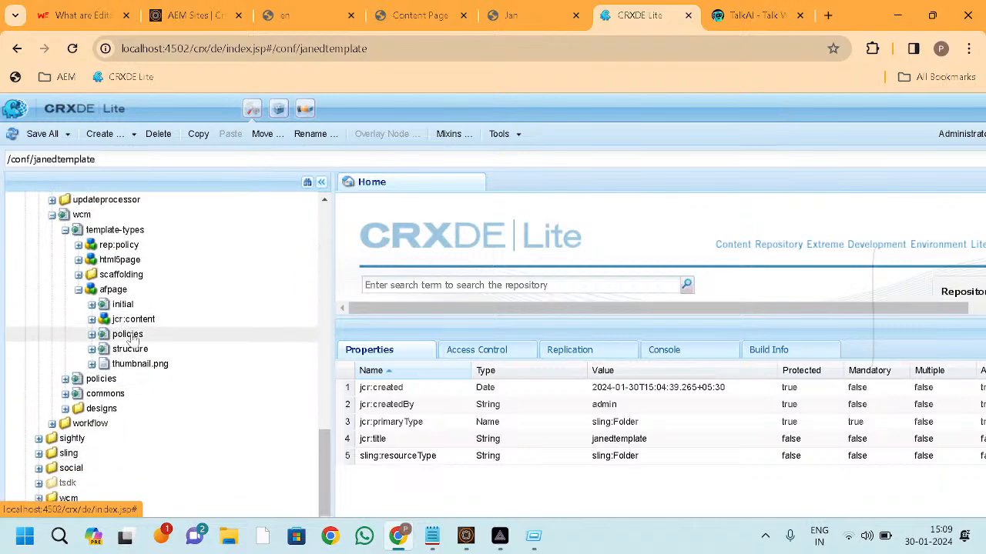
pyautogui.click(140, 293)
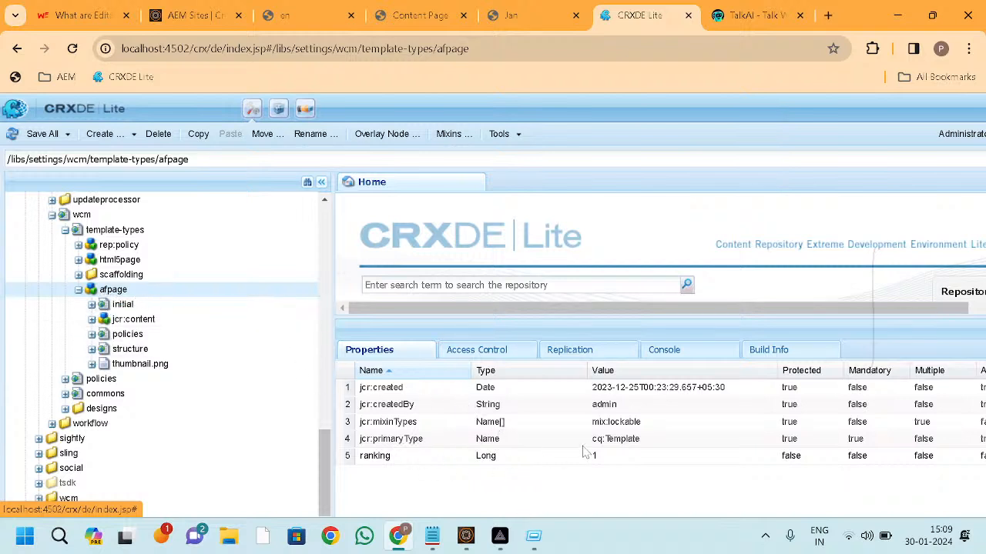
pyautogui.click(168, 320)
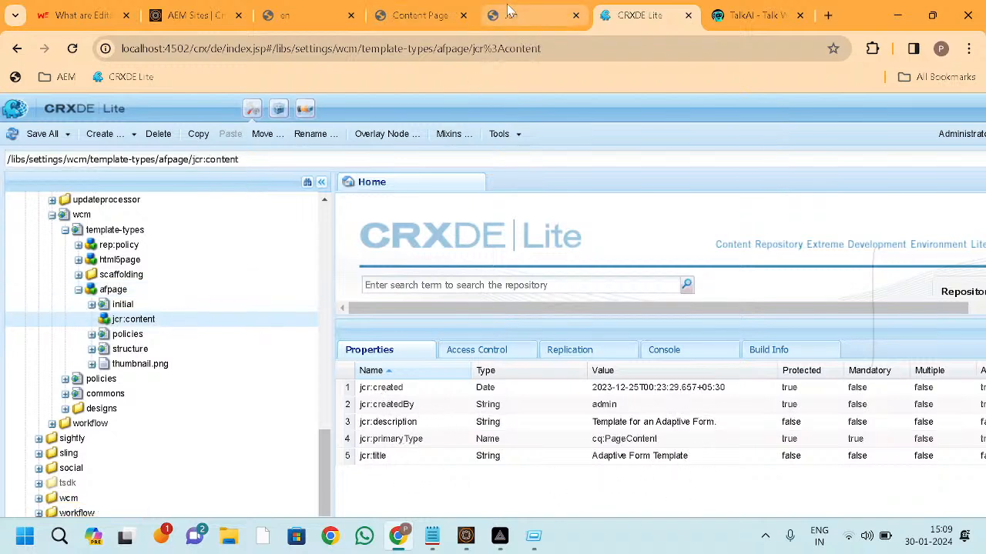
# Step: Compare the template types offered in the AEM Sites Create Template wizard with the afpage jcr:content properties in CRXDE Lite
pyautogui.click(177, 9)
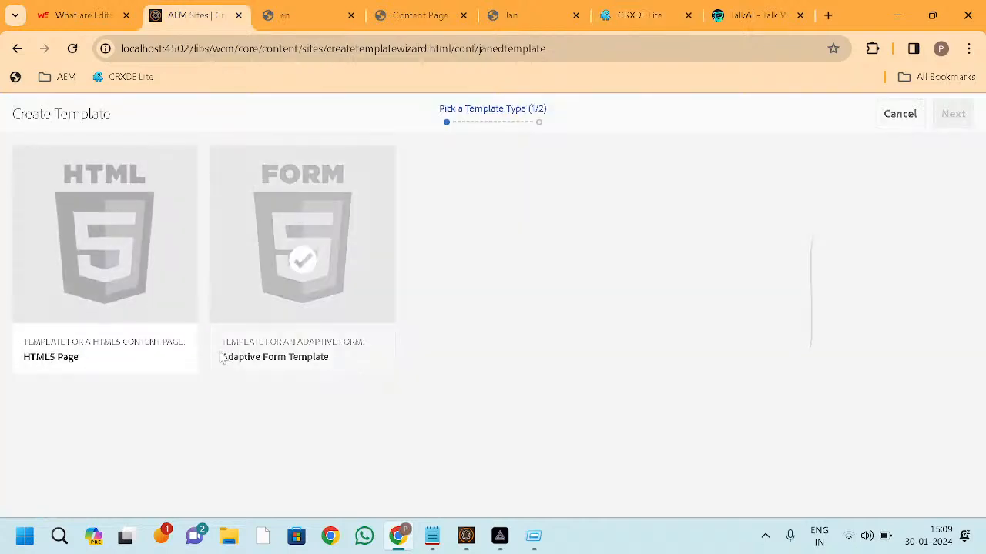
pyautogui.click(641, 11)
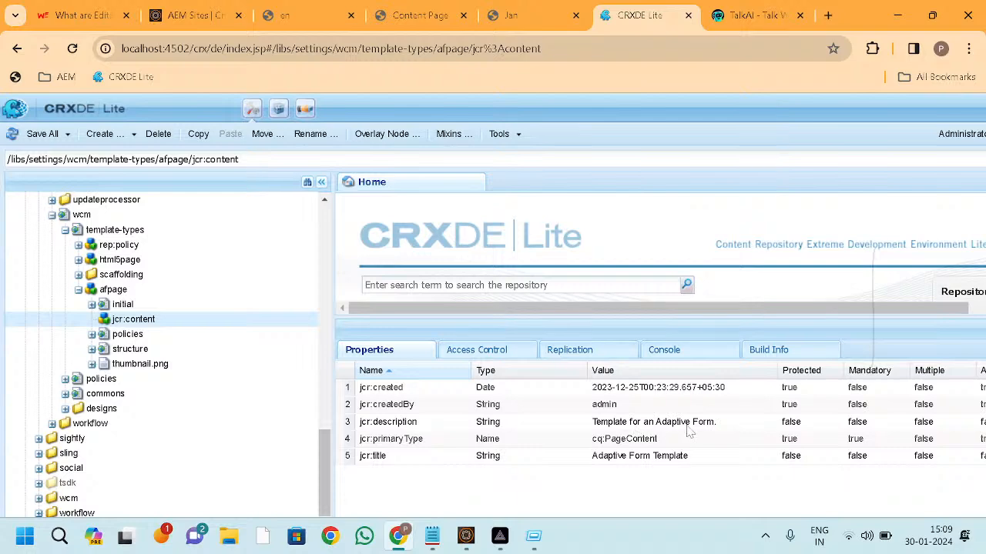
pyautogui.click(194, 12)
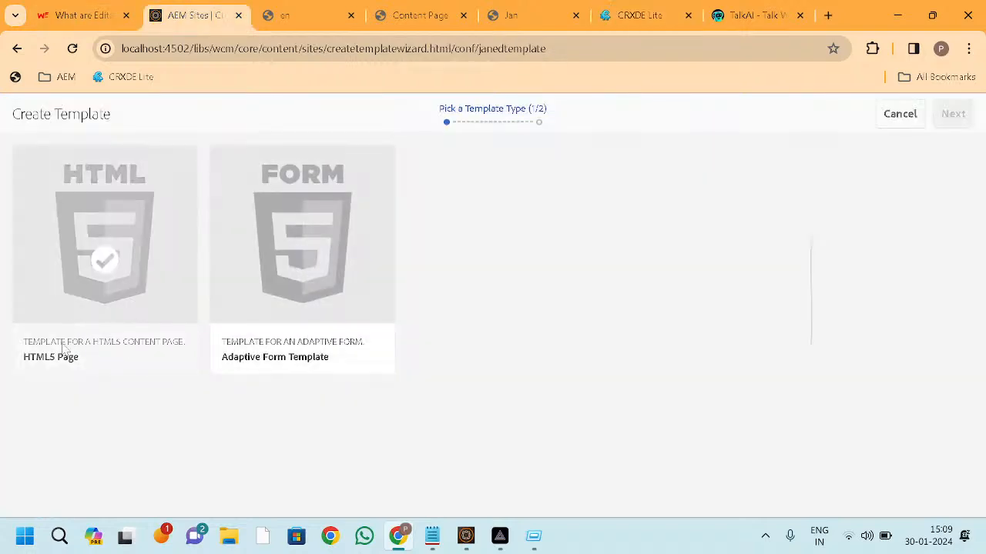
pyautogui.click(647, 11)
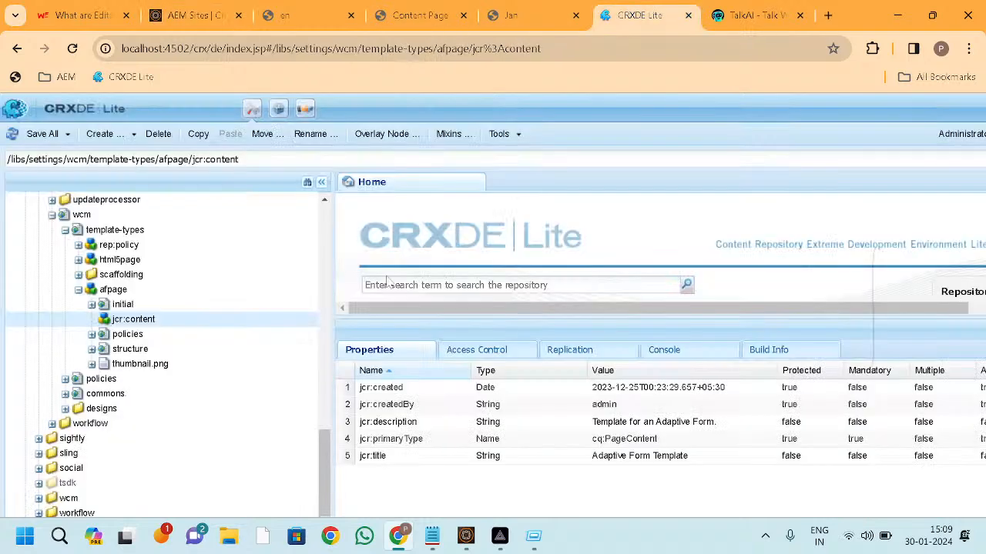
# Step: Collapse afpage, expand html5page in the libs template-types and display its jcr:content properties
pyautogui.click(80, 291)
pyautogui.click(78, 290)
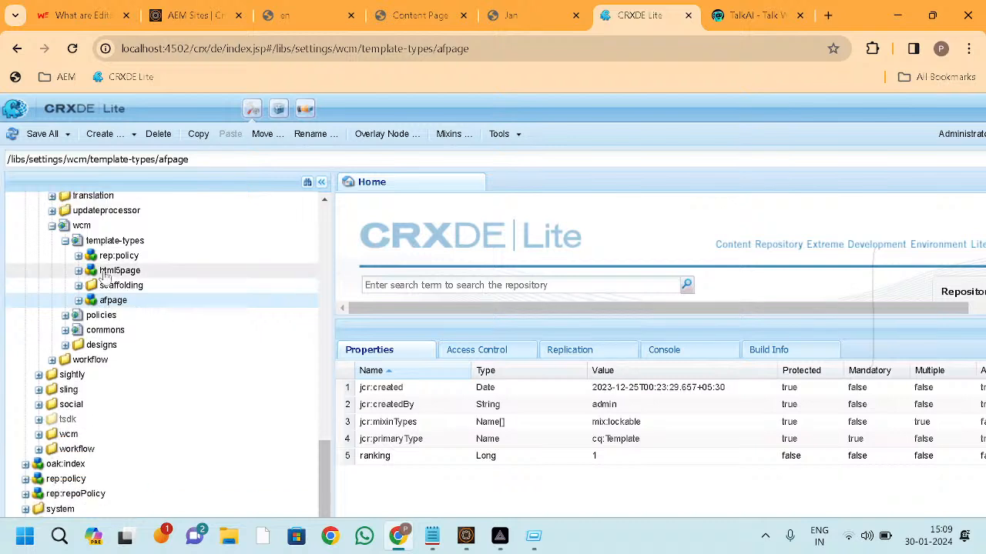
pyautogui.click(117, 272)
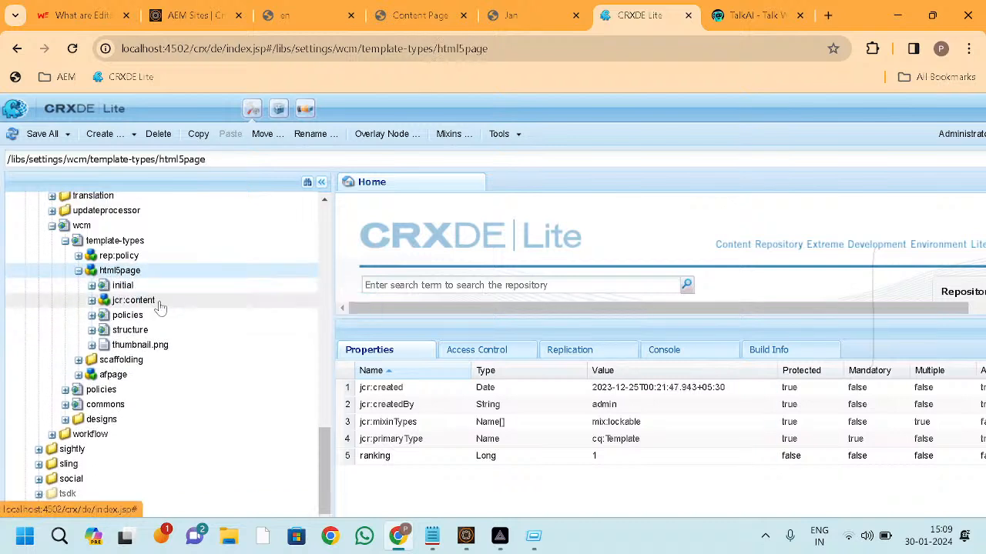
pyautogui.click(135, 301)
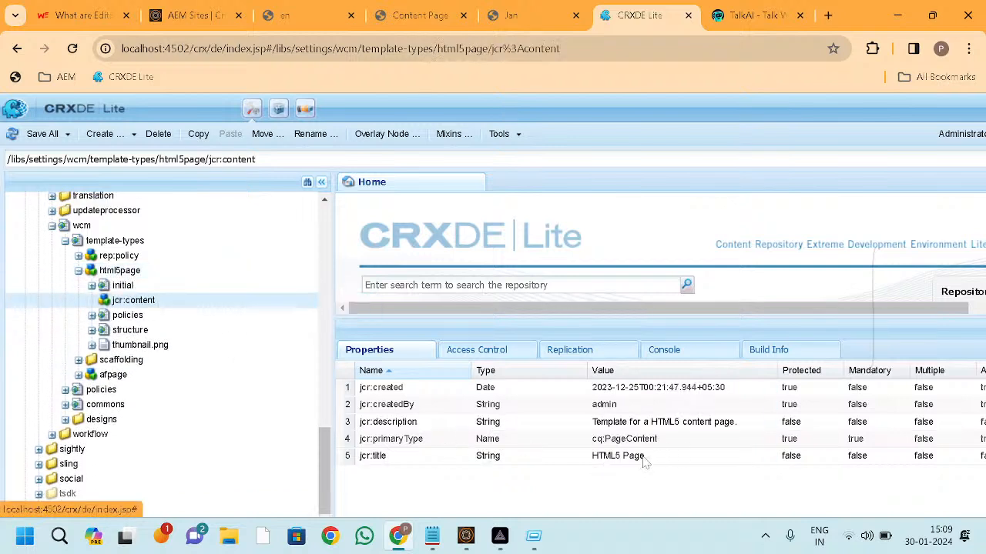
# Step: Review the html5page node's location and properties under libs, then its jcr:content title and description again
pyautogui.scroll(2, 187, 339)
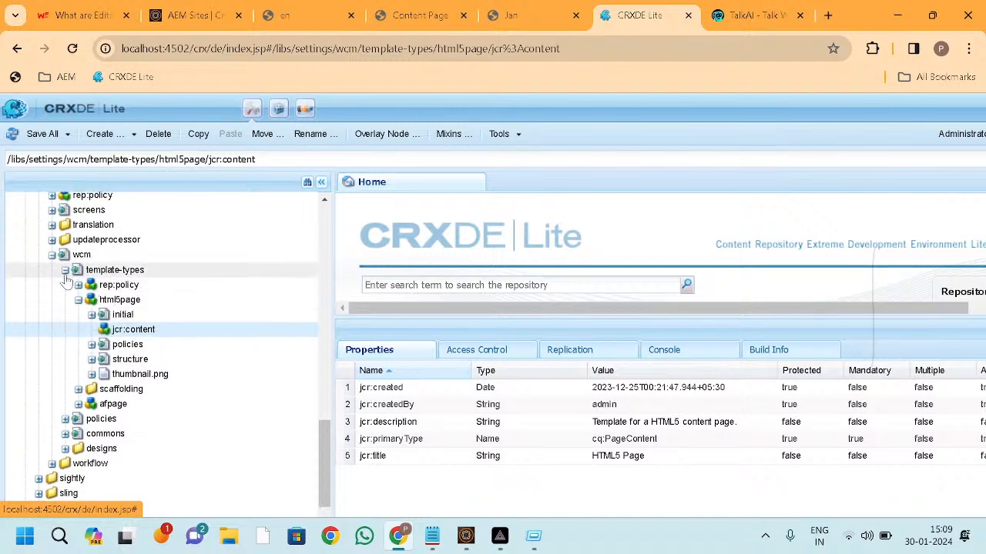
pyautogui.scroll(3, 190, 325)
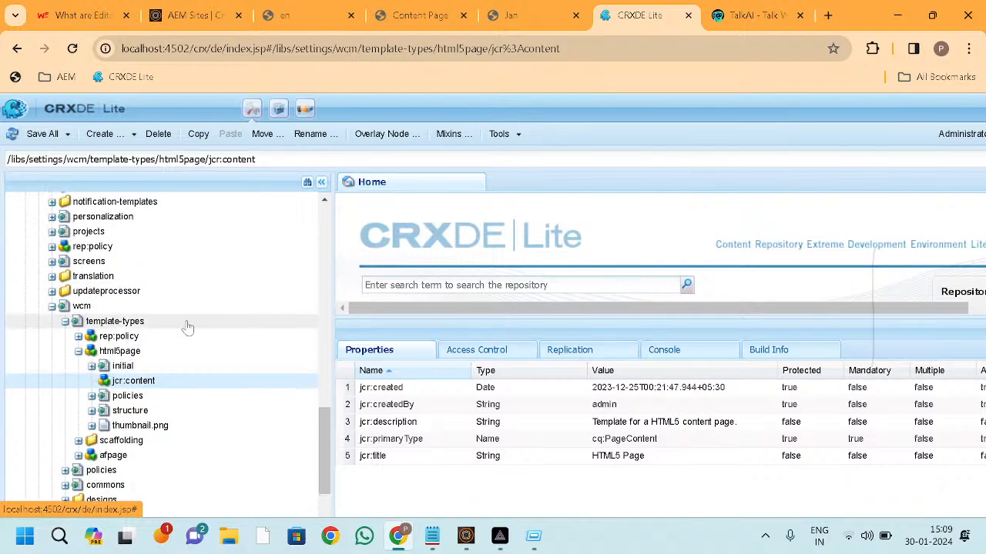
pyautogui.scroll(-2, 147, 341)
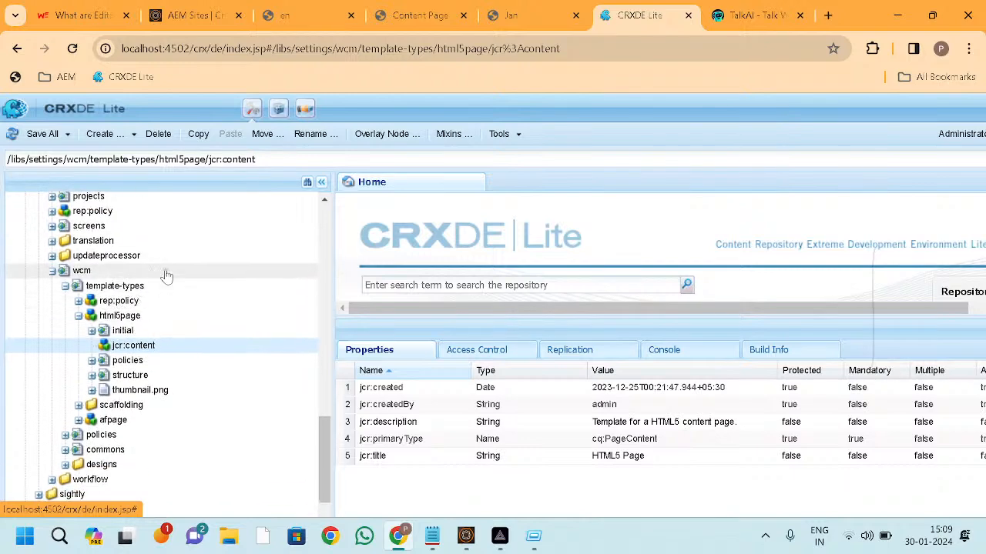
pyautogui.scroll(1, 154, 324)
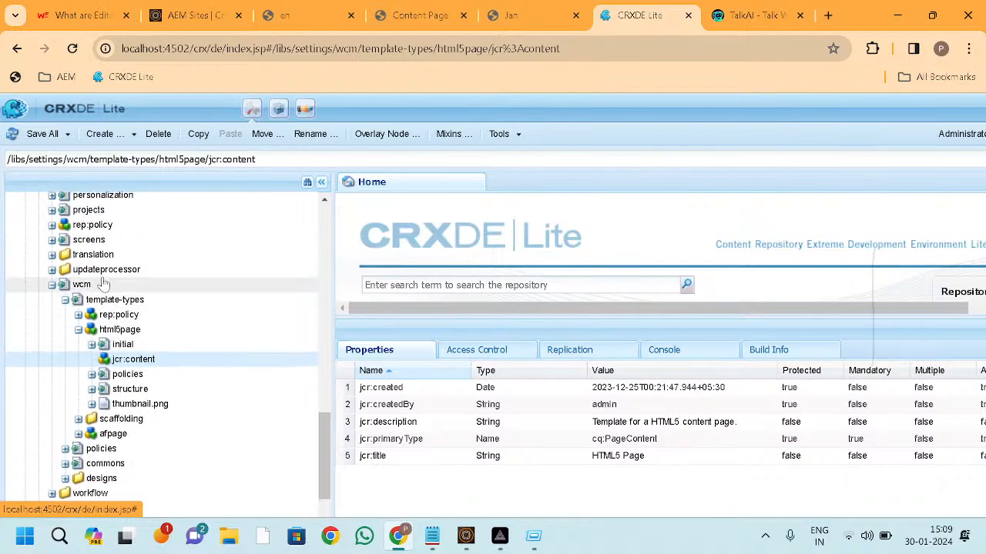
pyautogui.click(121, 332)
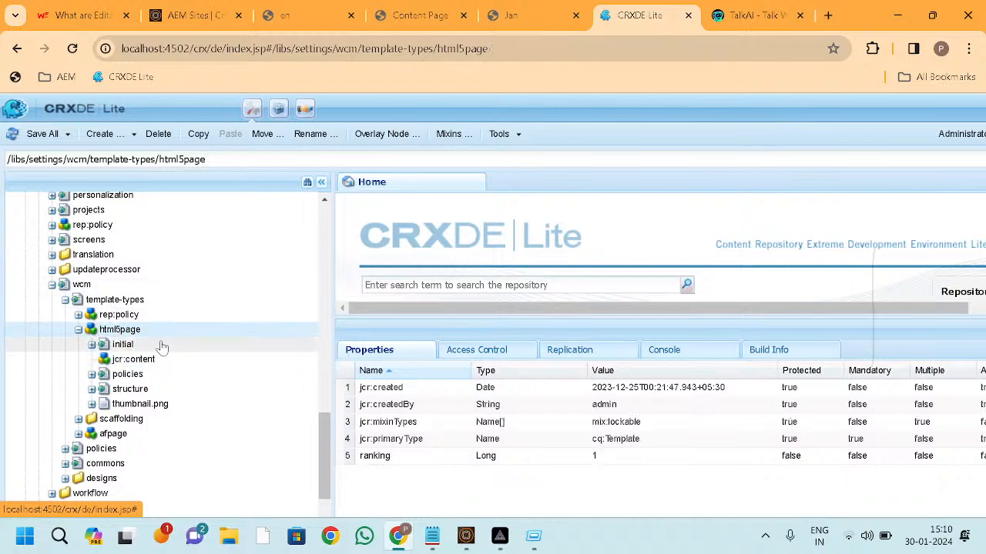
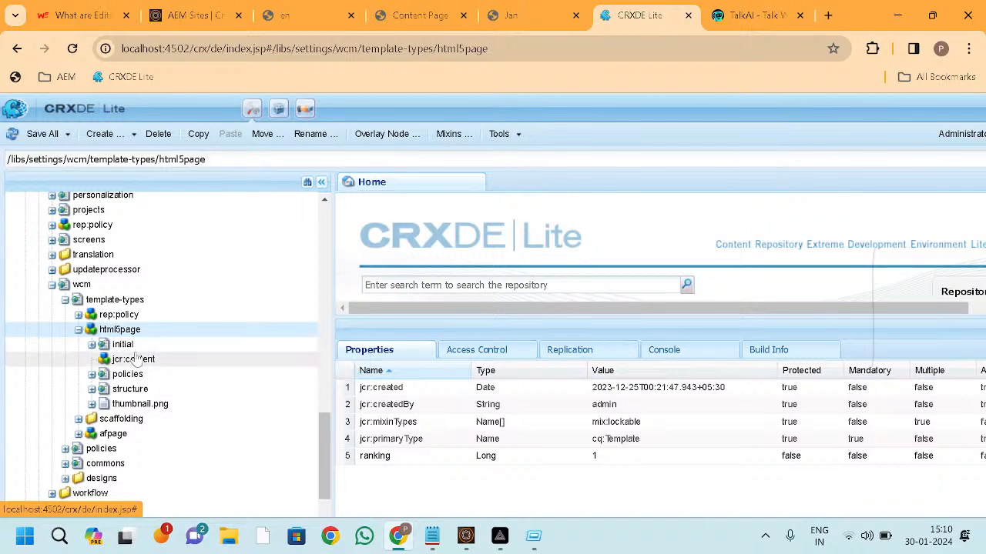
pyautogui.click(139, 361)
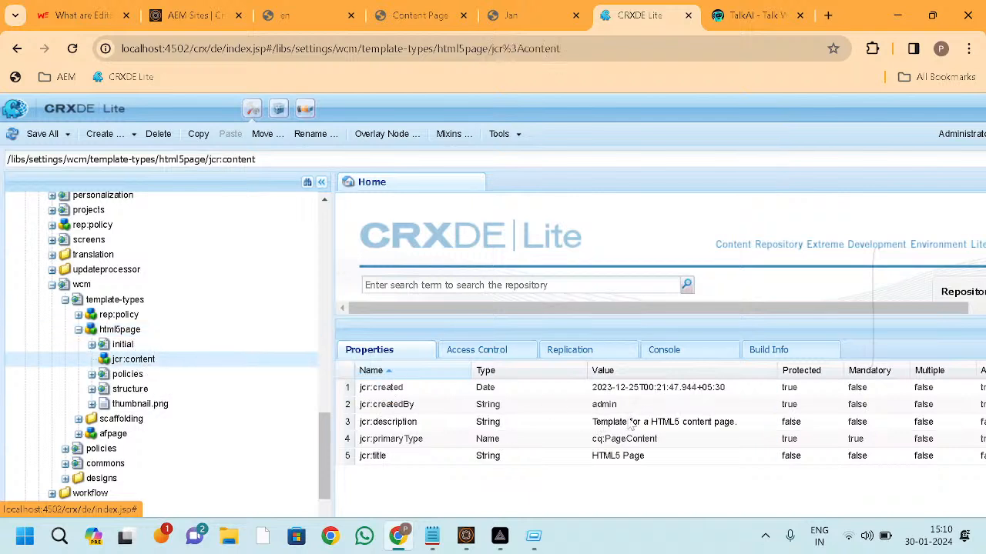
# Step: Expand html5page's initial node and highlight the sling:resourceType value of its jcr:content
pyautogui.click(163, 347)
pyautogui.click(171, 359)
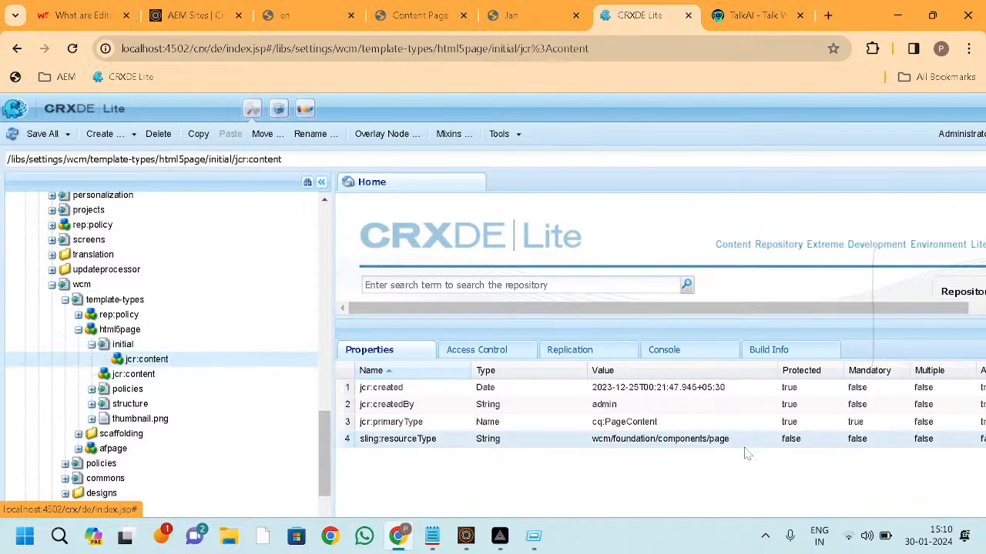
pyautogui.moveTo(591, 449)
pyautogui.mouseDown()
pyautogui.moveTo(745, 450)
pyautogui.moveTo(591, 440)
pyautogui.mouseUp()
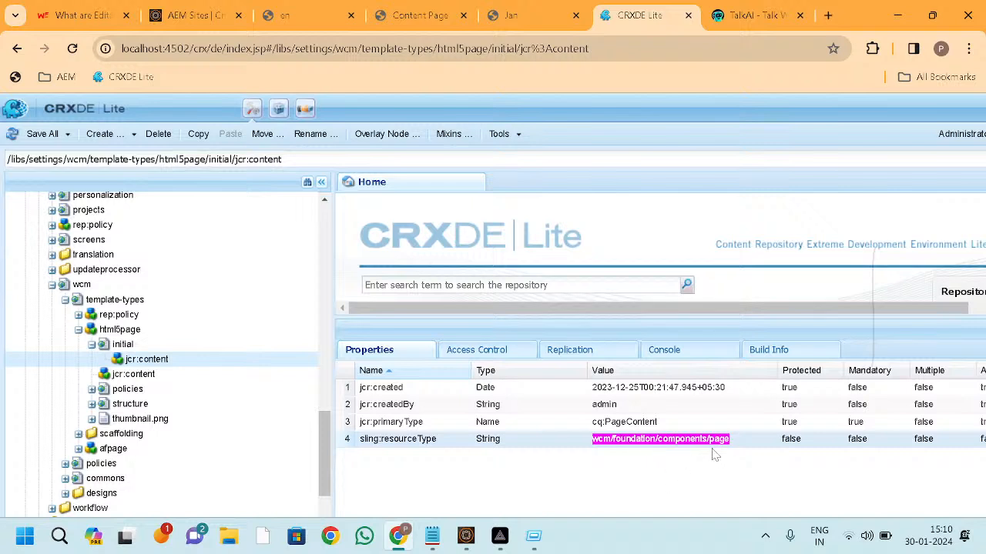
pyautogui.moveTo(730, 445); pyautogui.dragTo(593, 436)
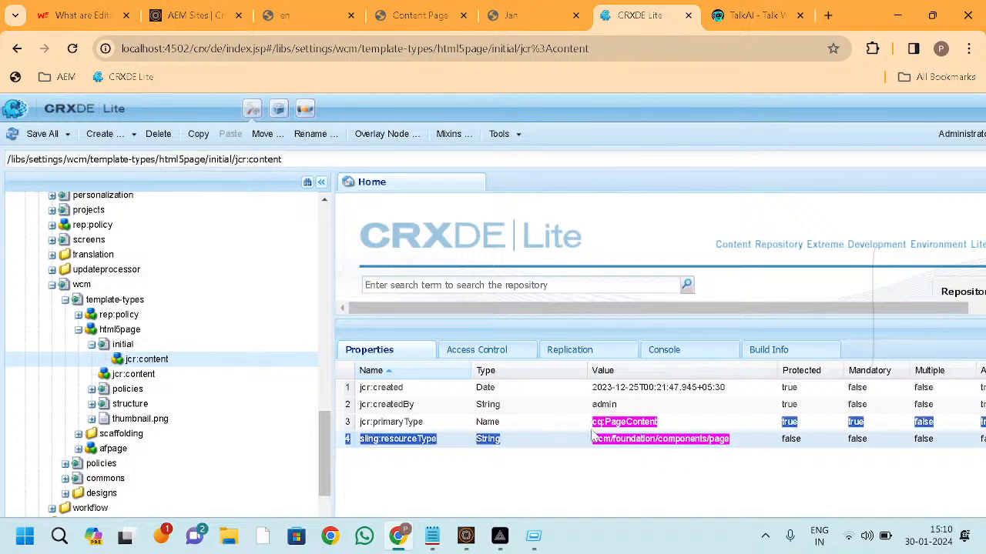
# Step: Copy the html5page node from the libs template-types and paste it into /conf/janedtemplate/settings/wcm/template-types
pyautogui.rightClick(101, 334)
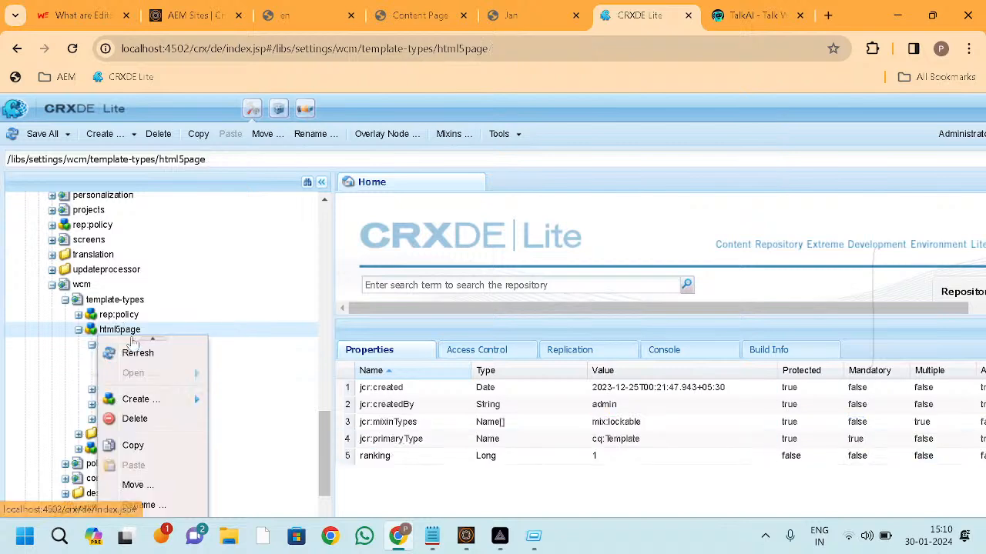
pyautogui.click(132, 444)
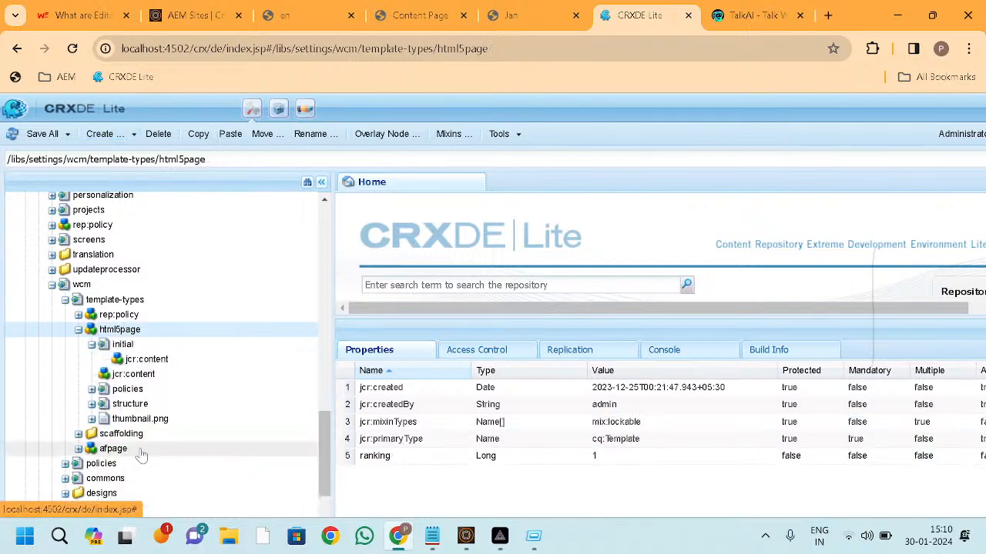
pyautogui.scroll(3, 166, 368)
pyautogui.scroll(15, 166, 368)
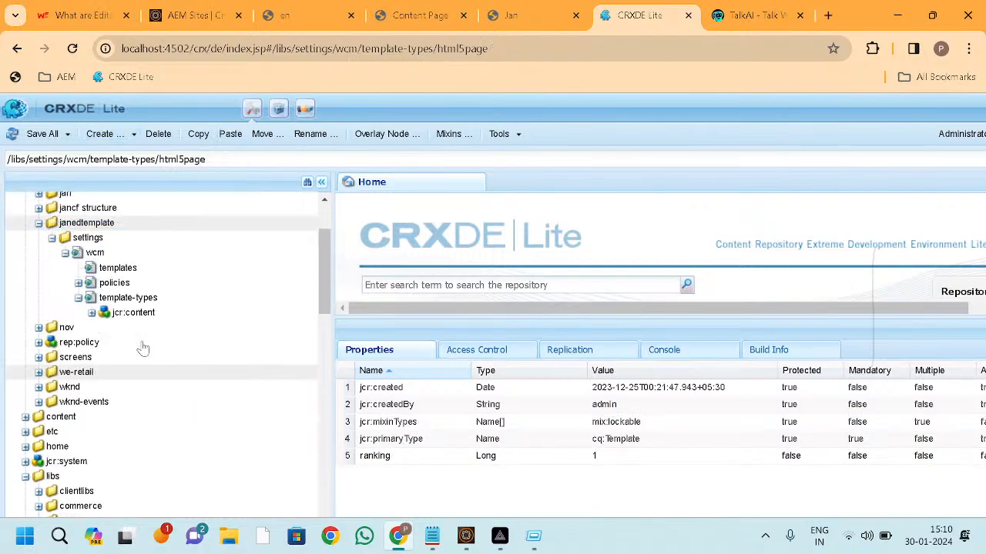
pyautogui.click(128, 375)
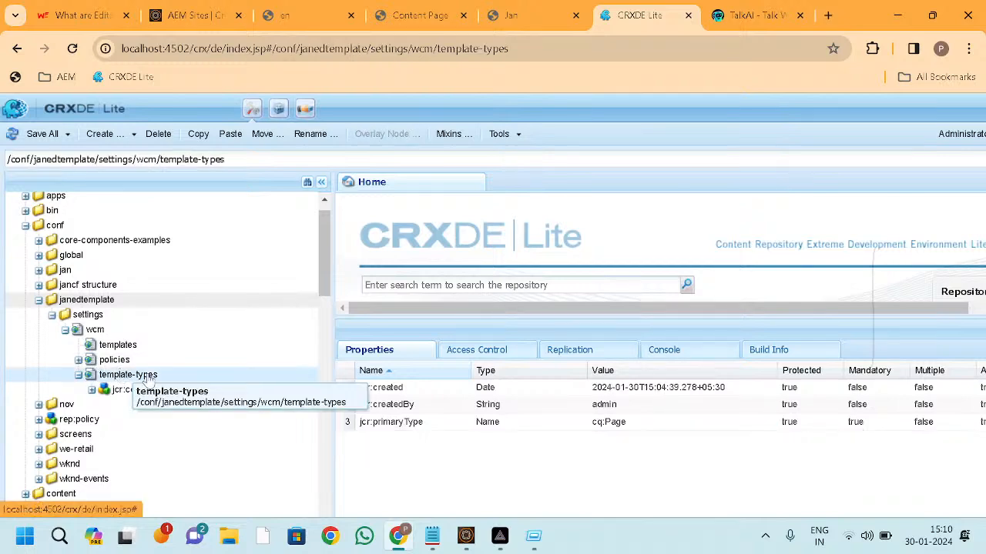
pyautogui.rightClick(146, 379)
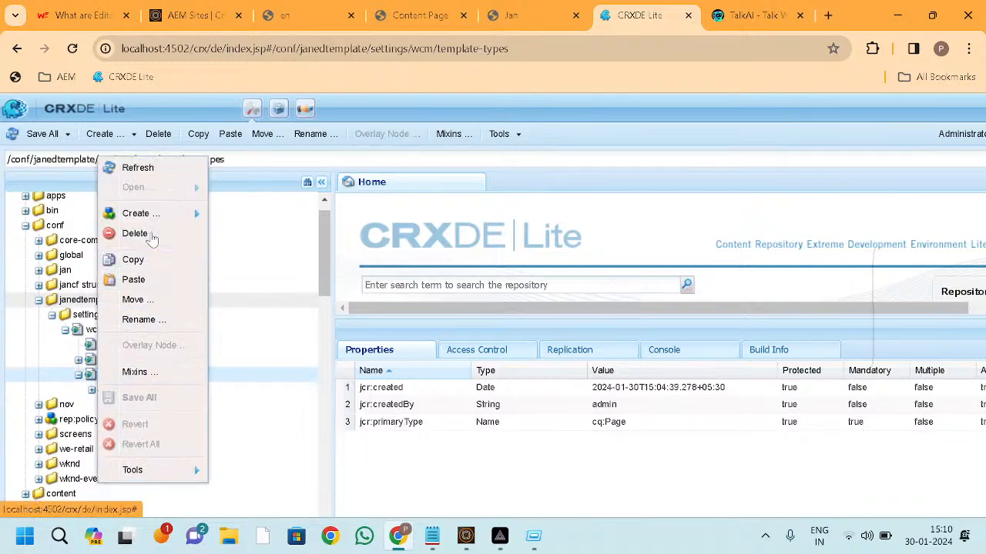
pyautogui.click(142, 279)
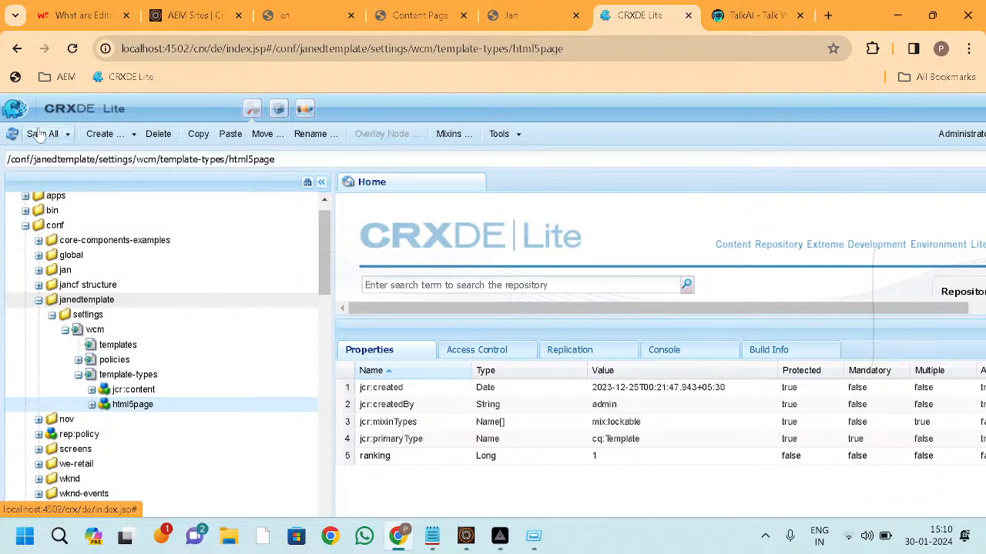
# Step: Expand the pasted html5page under janedtemplate, review its jcr:content, and highlight the sling:resourceType value of initial's jcr:content
pyautogui.click(91, 405)
pyautogui.click(171, 435)
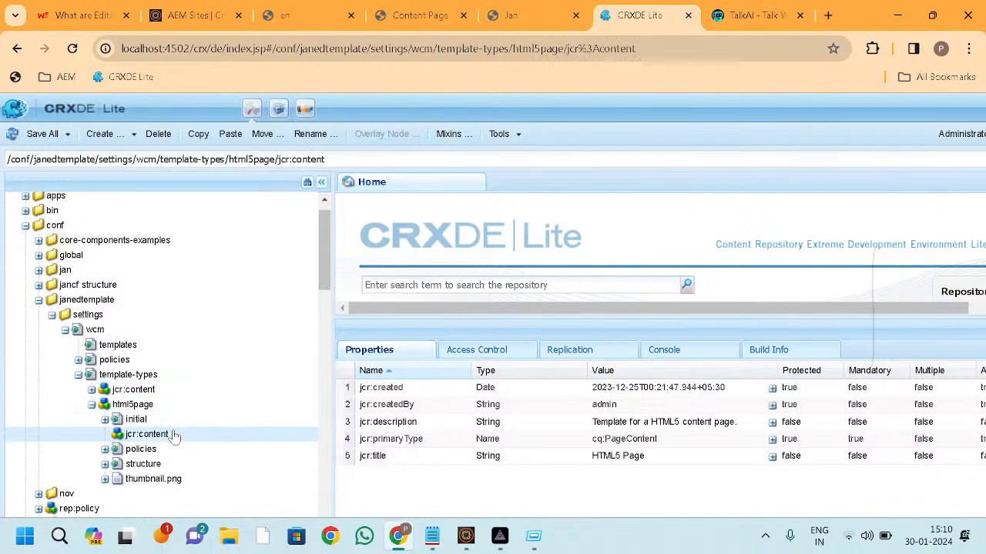
pyautogui.scroll(-1, 218, 412)
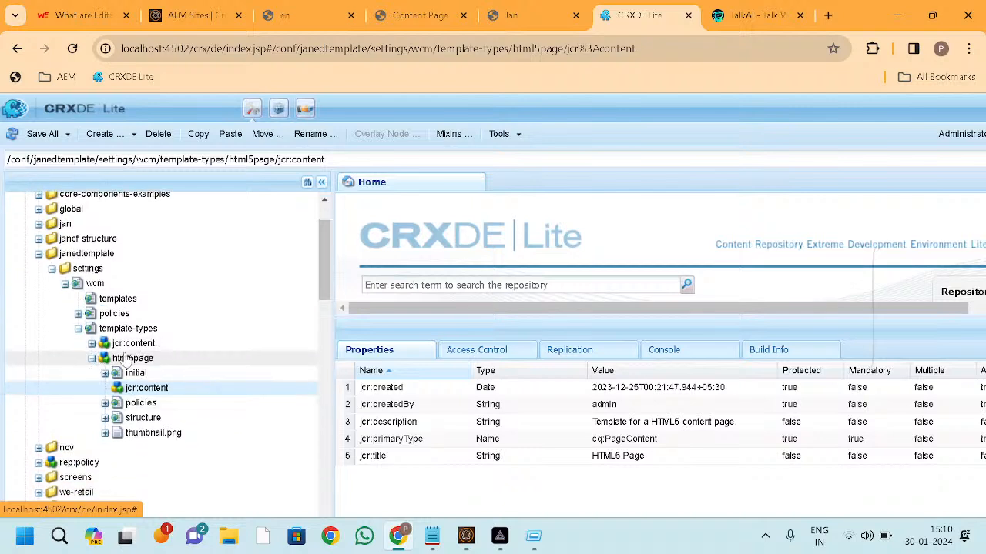
pyautogui.doubleClick(154, 374)
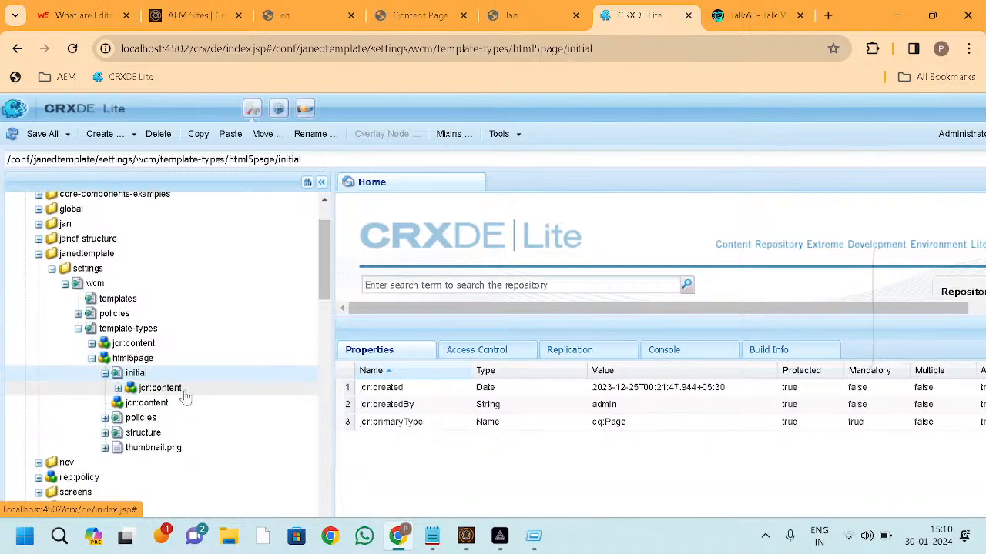
pyautogui.click(184, 391)
pyautogui.click(625, 444)
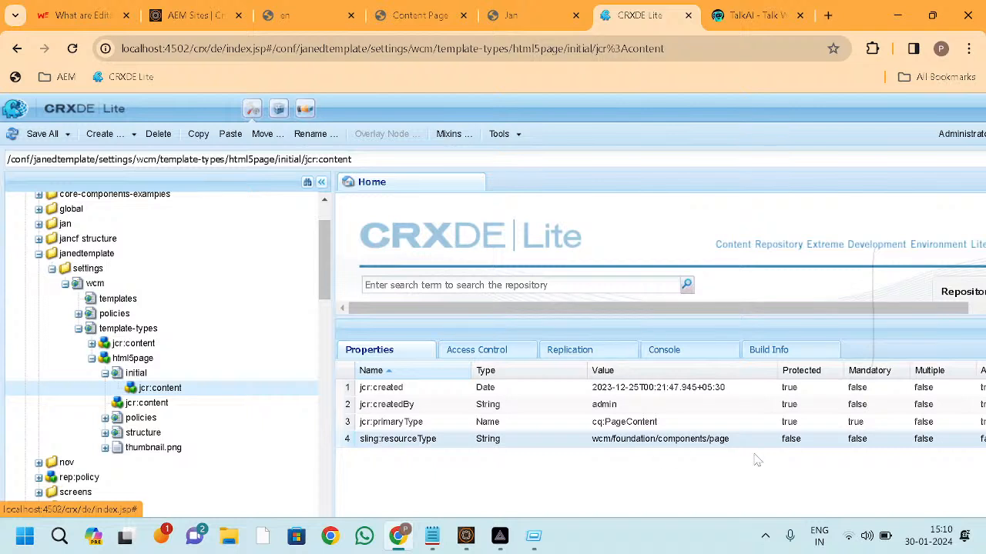
pyautogui.moveTo(746, 446); pyautogui.dragTo(601, 439)
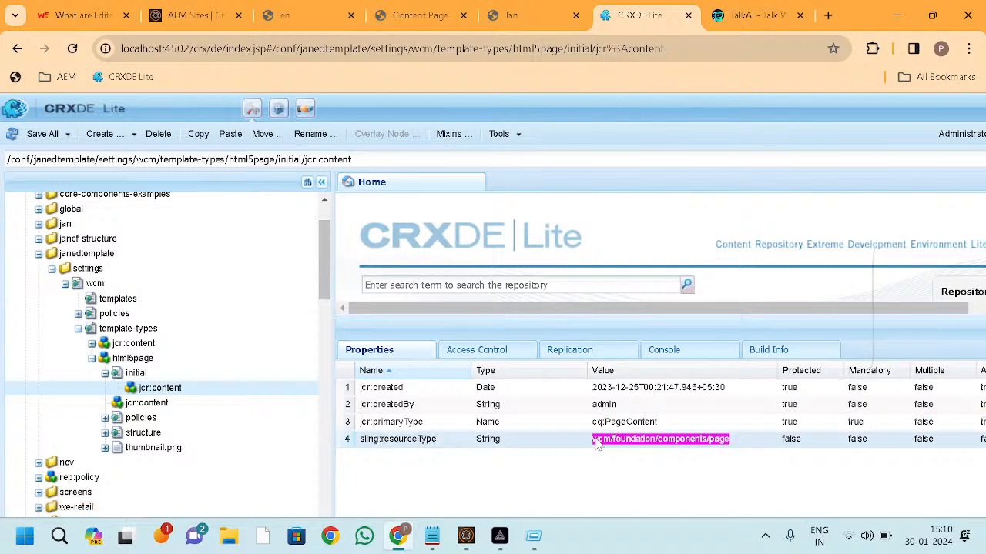
# Step: Expand apps, wknd and its components folder in the repository tree to locate the page component
pyautogui.scroll(4, 198, 388)
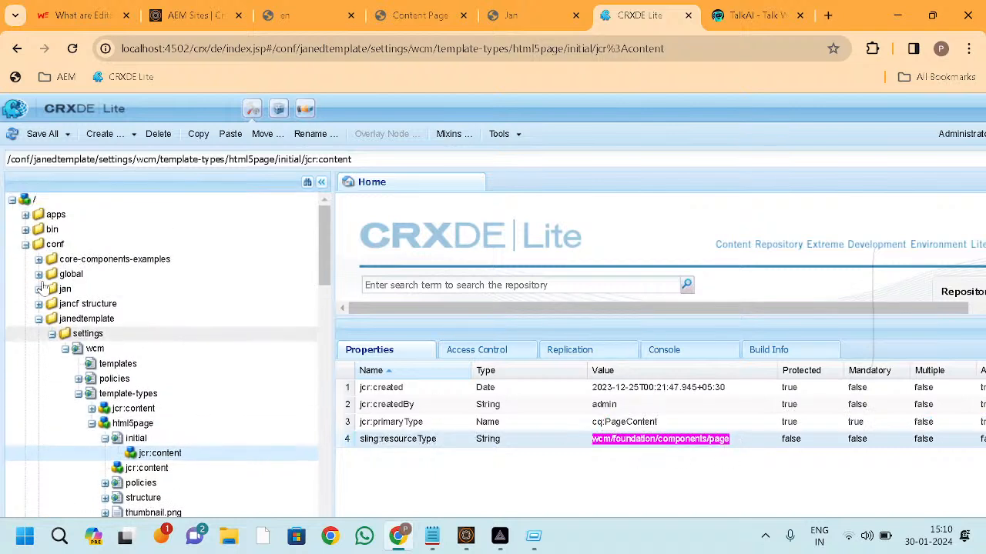
pyautogui.scroll(-5, 123, 383)
pyautogui.scroll(6, 123, 383)
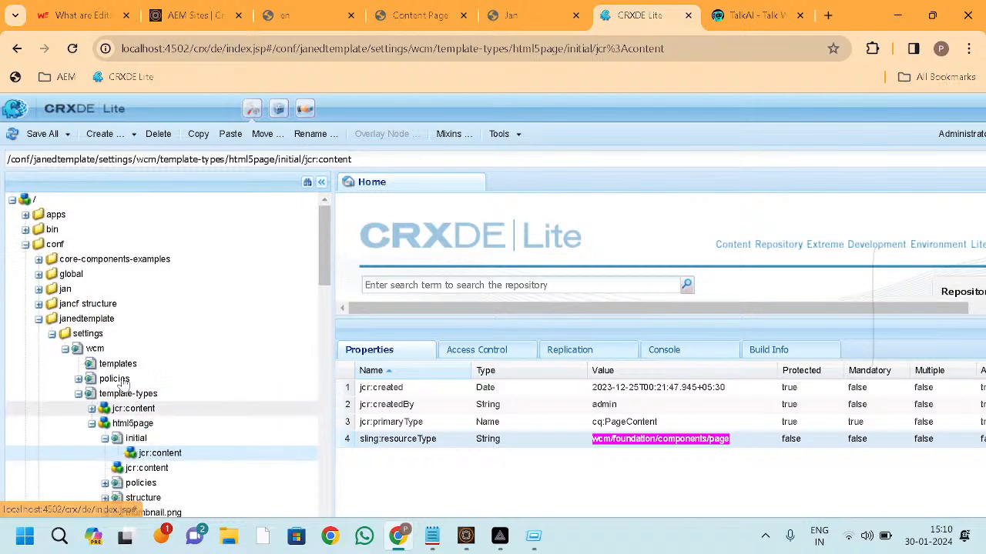
pyautogui.click(25, 216)
pyautogui.scroll(-5, 97, 347)
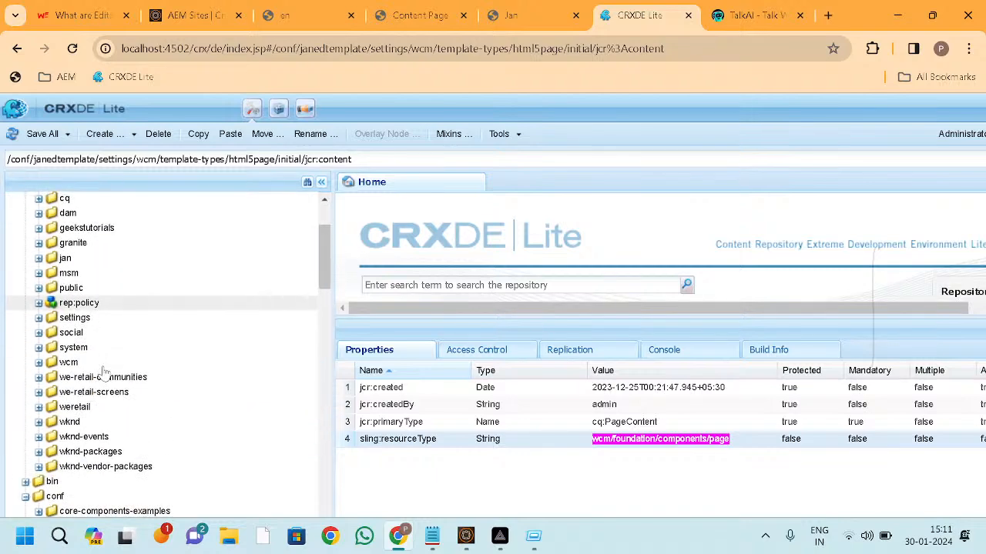
pyautogui.scroll(-1, 88, 431)
pyautogui.click(39, 338)
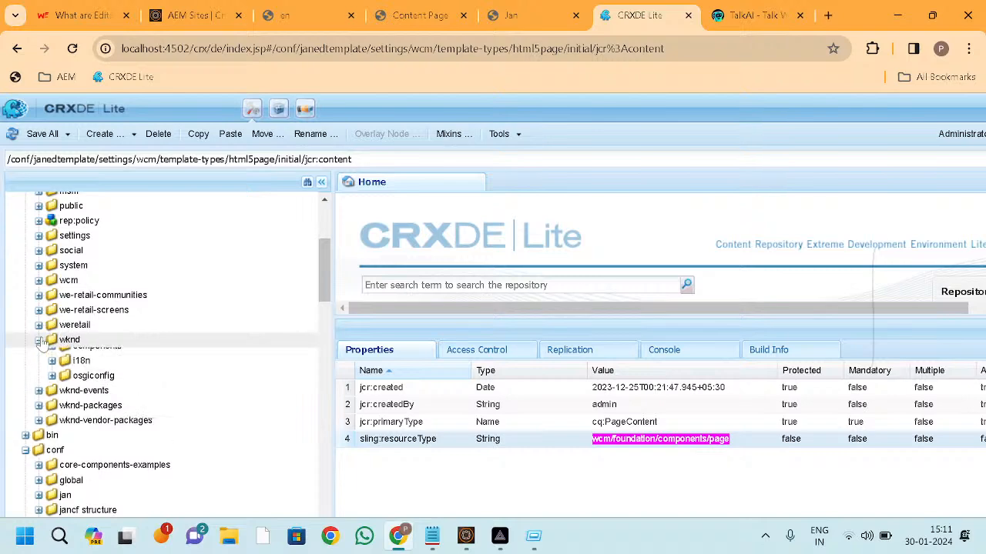
pyautogui.scroll(-1, 108, 383)
pyautogui.scroll(-1, 105, 383)
pyautogui.doubleClick(96, 315)
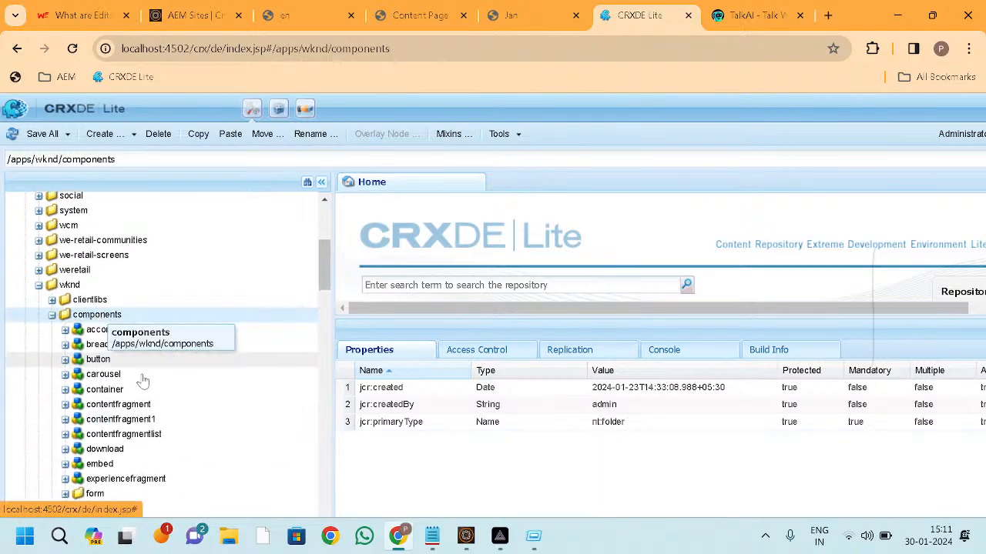
pyautogui.scroll(-3, 143, 381)
pyautogui.scroll(-2, 142, 381)
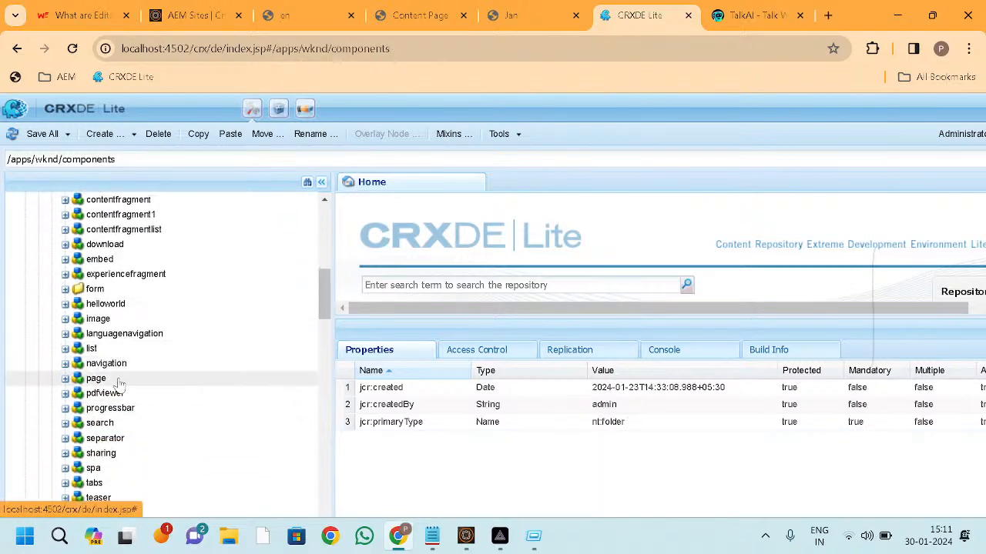
# Step: Delete the cq:design_dialog node from the wknd page component and save all changes
pyautogui.doubleClick(100, 379)
pyautogui.rightClick(108, 394)
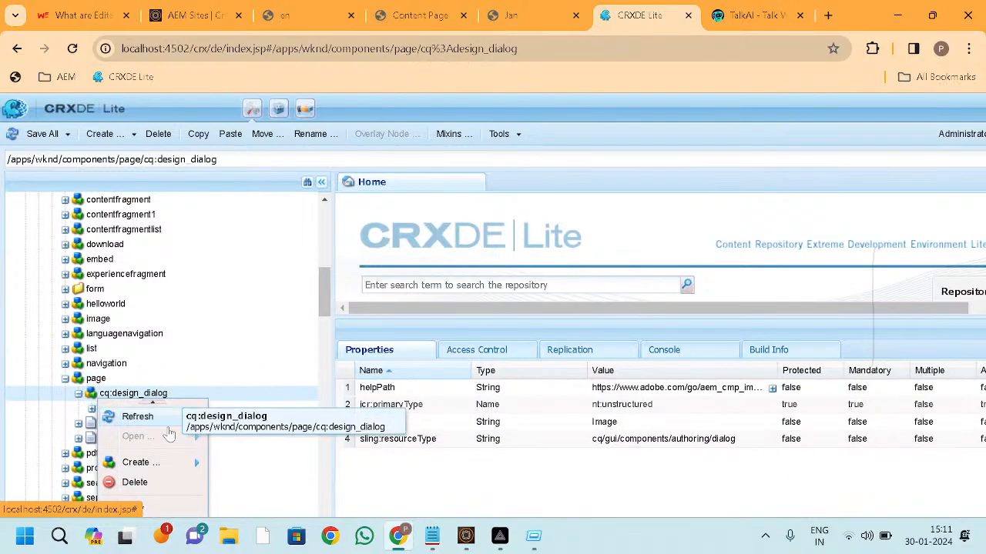
pyautogui.click(159, 482)
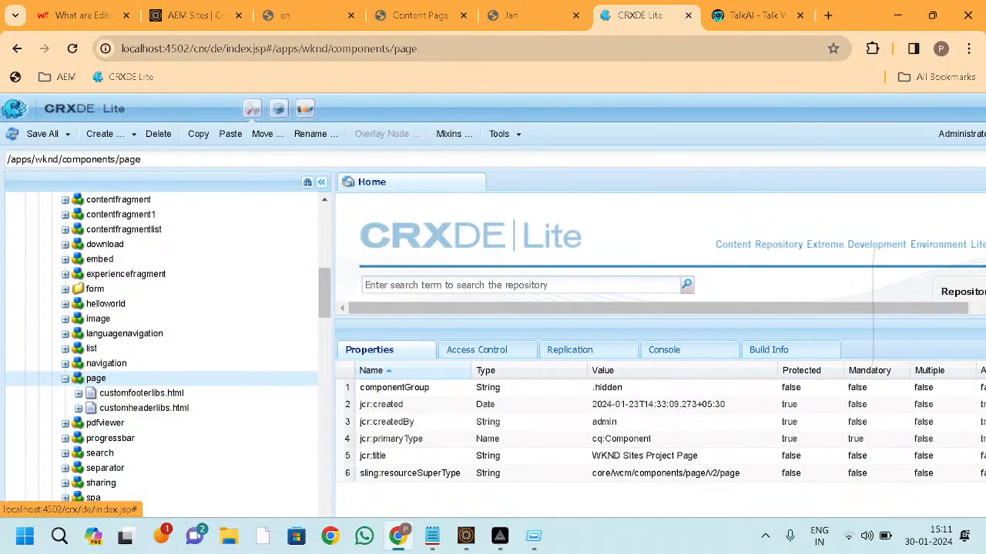
pyautogui.click(37, 134)
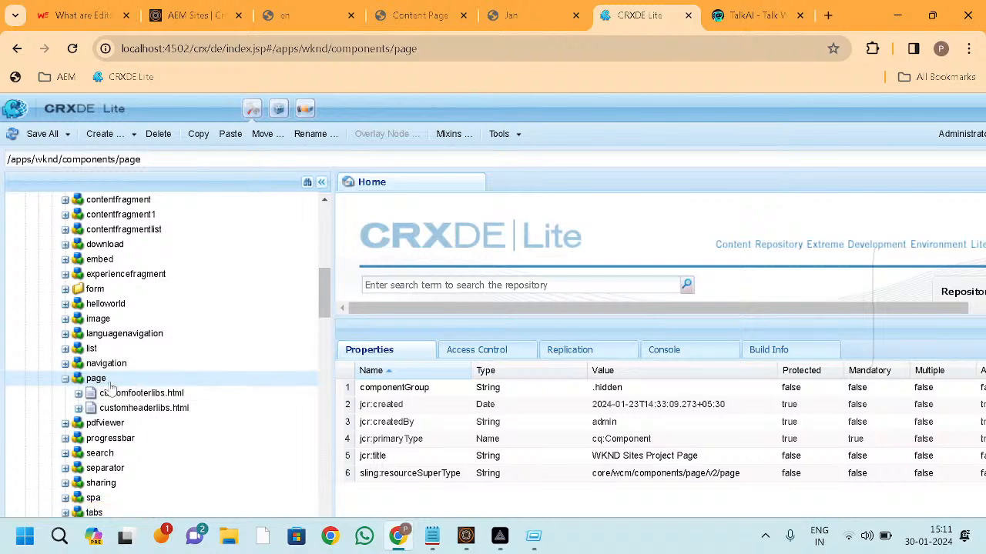
# Step: Copy the wknd page component's path and set sling:resourceType on initial/jcr:content of janedtemplate's html5page to wknd/components/page
pyautogui.click(176, 159)
pyautogui.hotkey('ctrl', 'c')
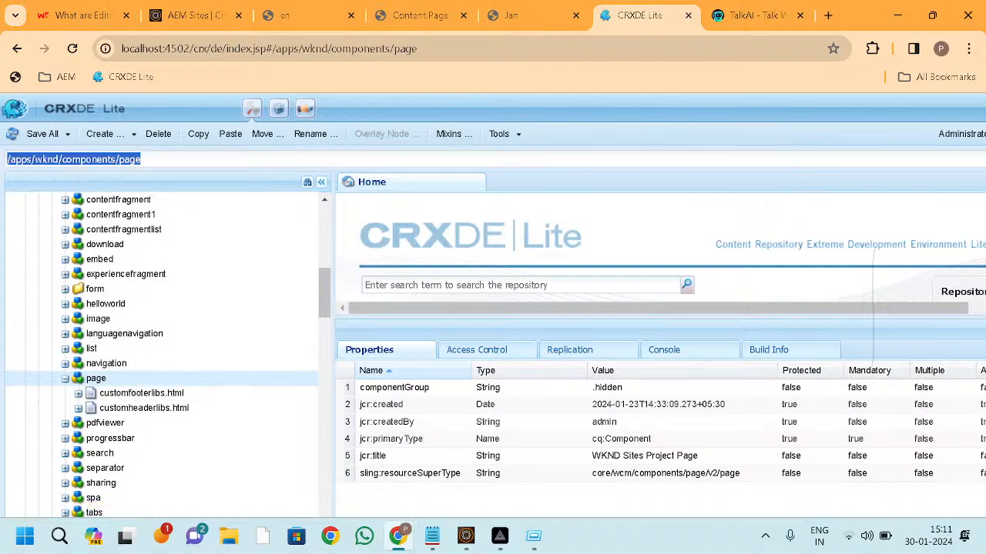
pyautogui.scroll(-10, 189, 450)
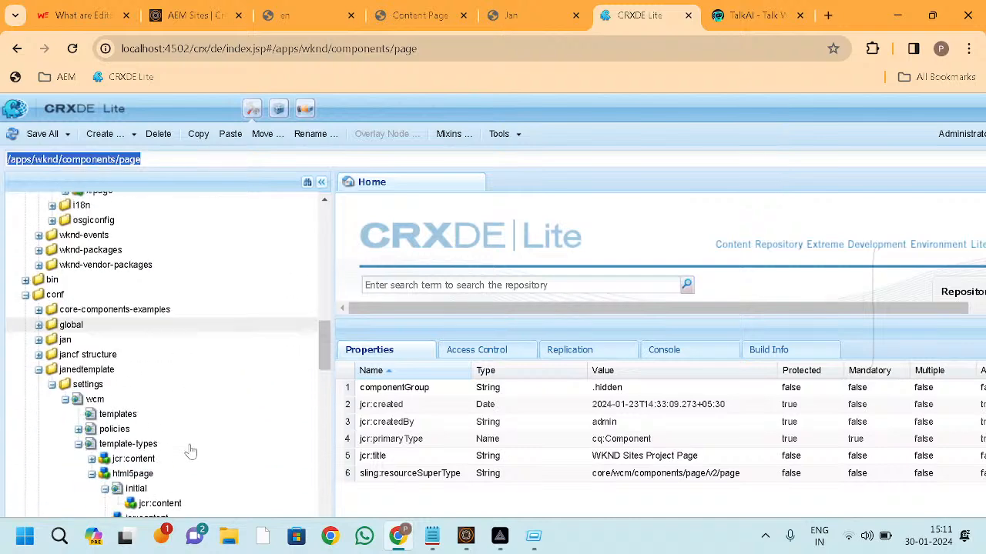
pyautogui.scroll(-3, 159, 378)
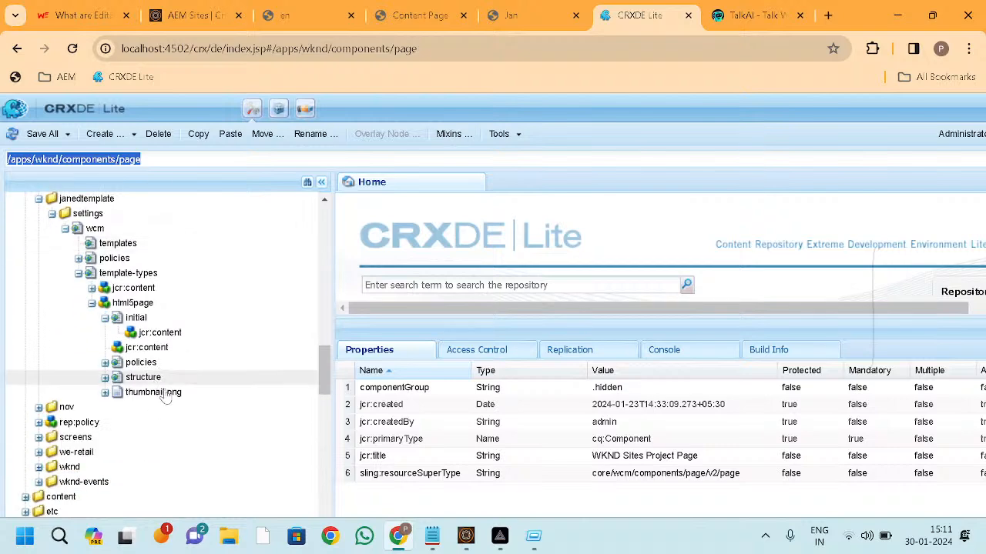
pyautogui.click(171, 332)
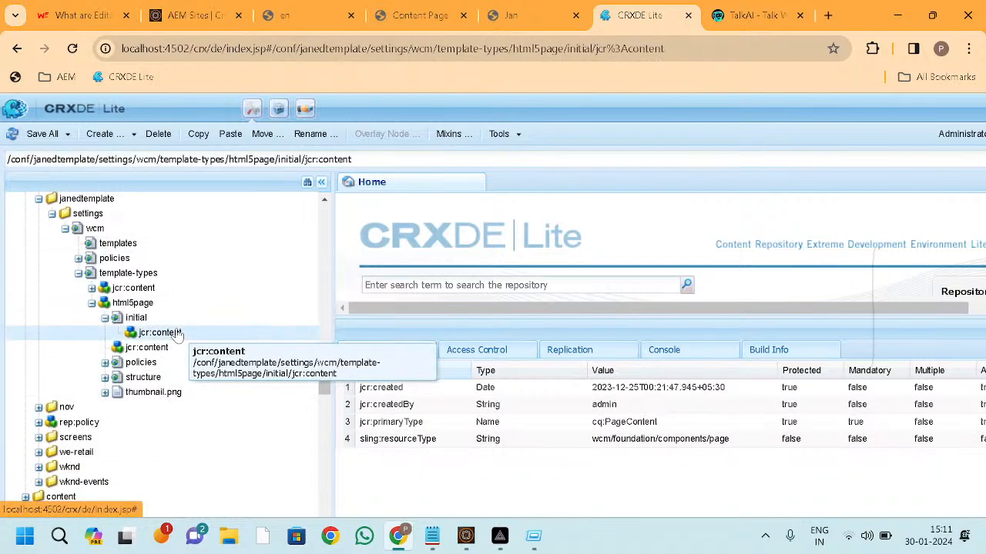
pyautogui.doubleClick(743, 438)
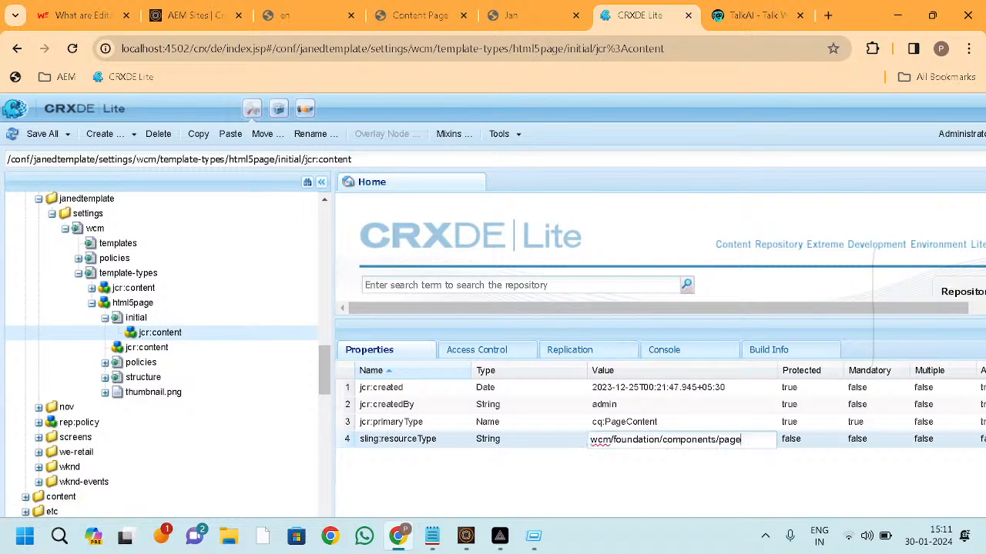
pyautogui.moveTo(742, 439); pyautogui.dragTo(537, 438)
pyautogui.hotkey('ctrl', 'v')
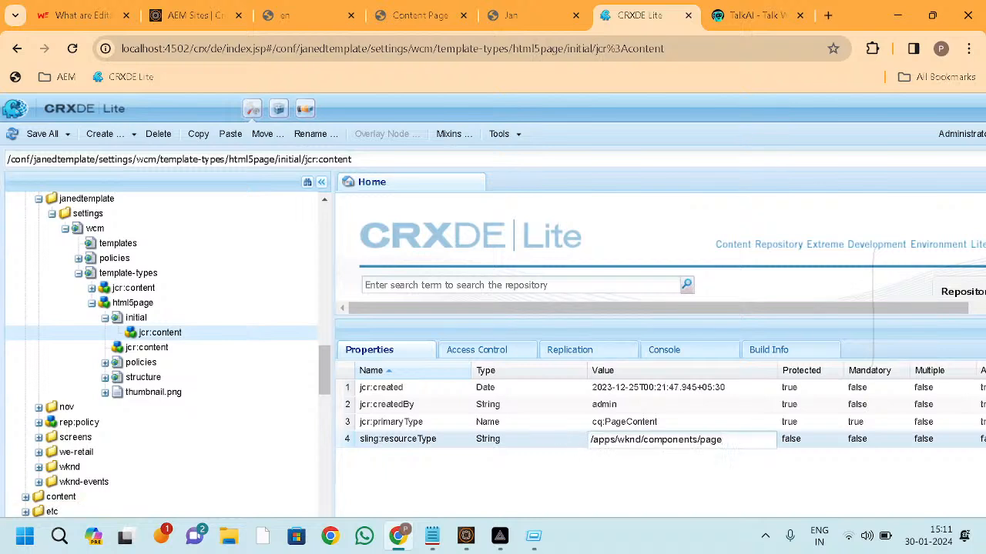
pyautogui.moveTo(617, 439); pyautogui.dragTo(543, 445)
pyautogui.press('BackSpace')
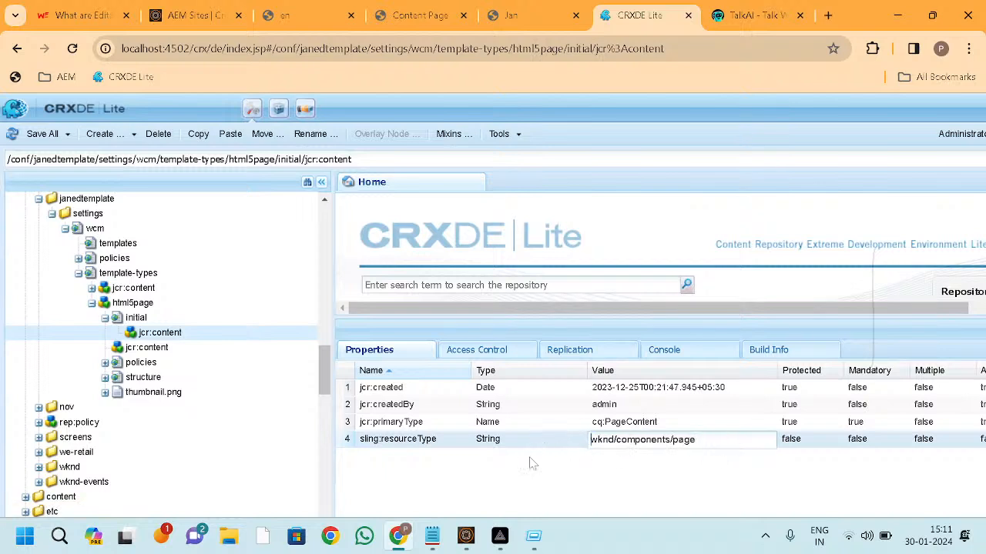
# Step: Confirm wknd/components/page as the sling:resourceType of the html5page initial jcr:content node and save the repository changes
pyautogui.press('Return')
pyautogui.hotkey('ctrl', 's')
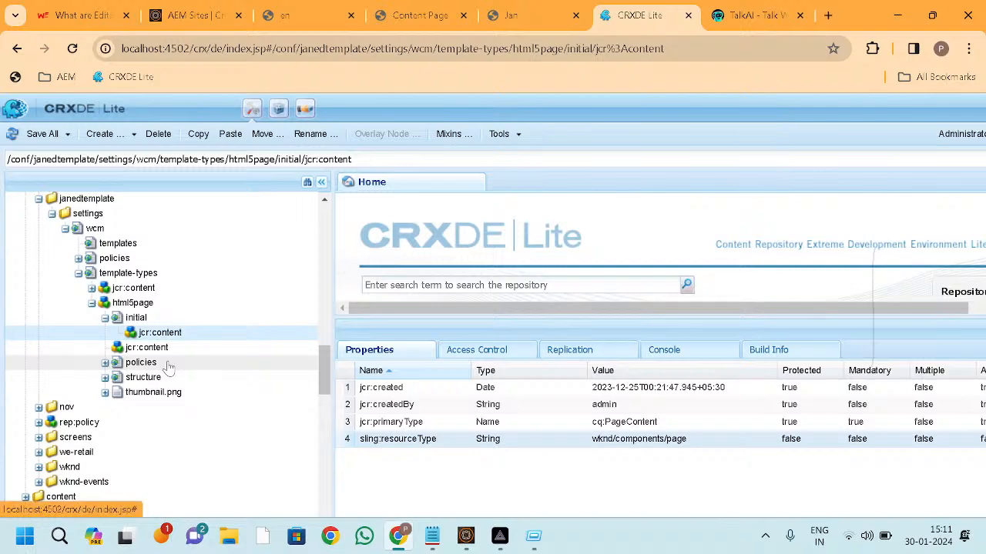
# Step: Switch to the Notepad notes and add the line "template type = editable template = page" below the numbered sling paths
pyautogui.hotkey('alt', 'Tab')
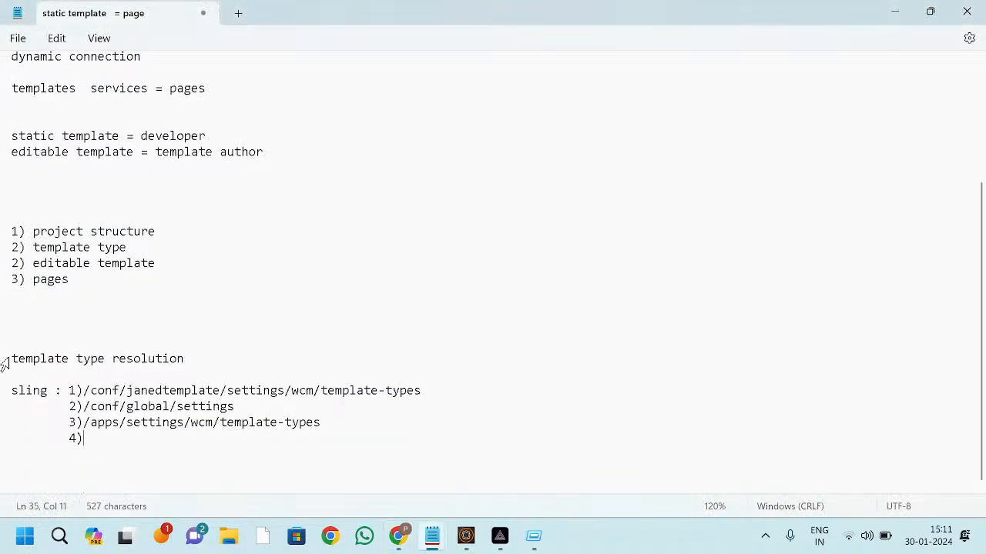
pyautogui.moveTo(11, 359); pyautogui.dragTo(104, 359)
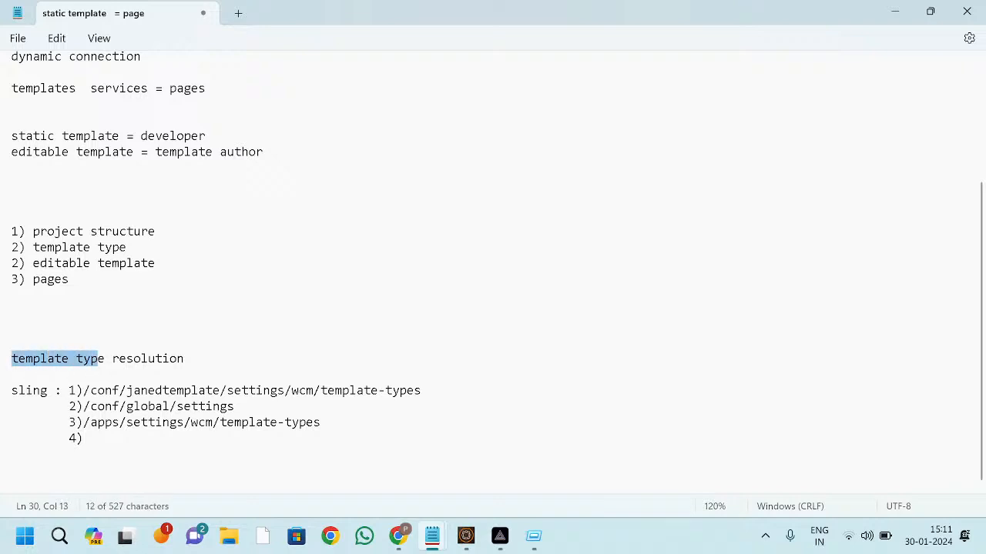
pyautogui.click(213, 462)
pyautogui.write('template type ')
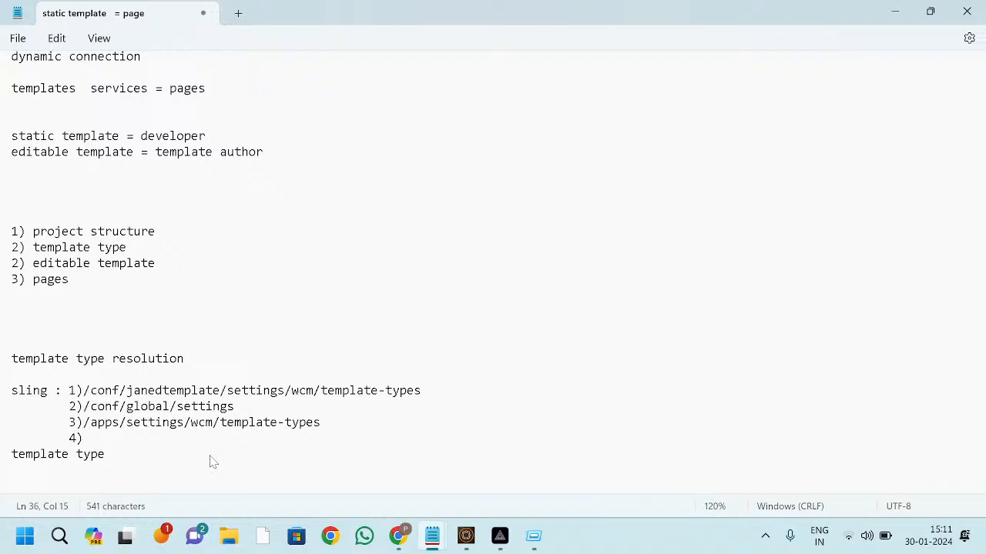
pyautogui.write('= pag')
pyautogui.press('BackSpace')
pyautogui.press('BackSpace')
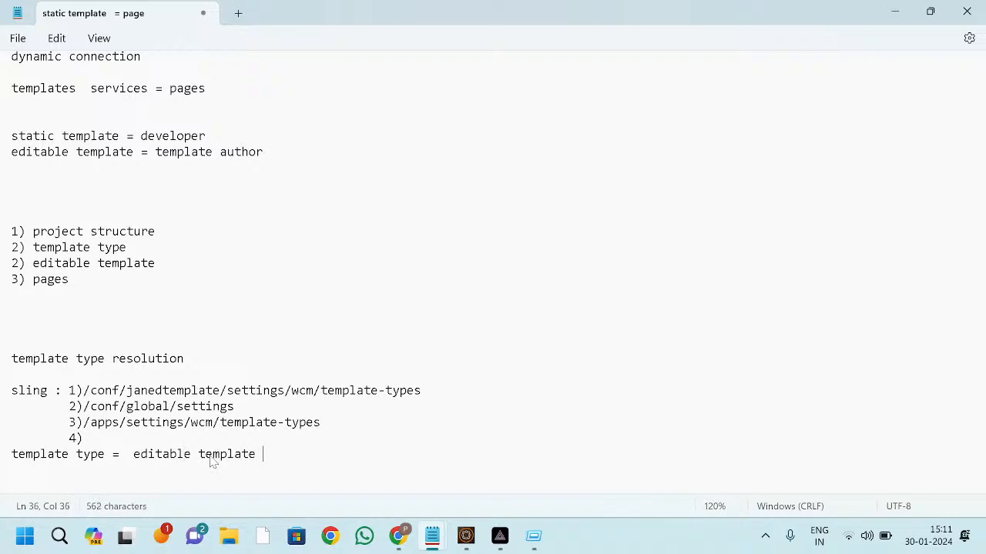
pyautogui.moveTo(12, 455); pyautogui.dragTo(254, 457)
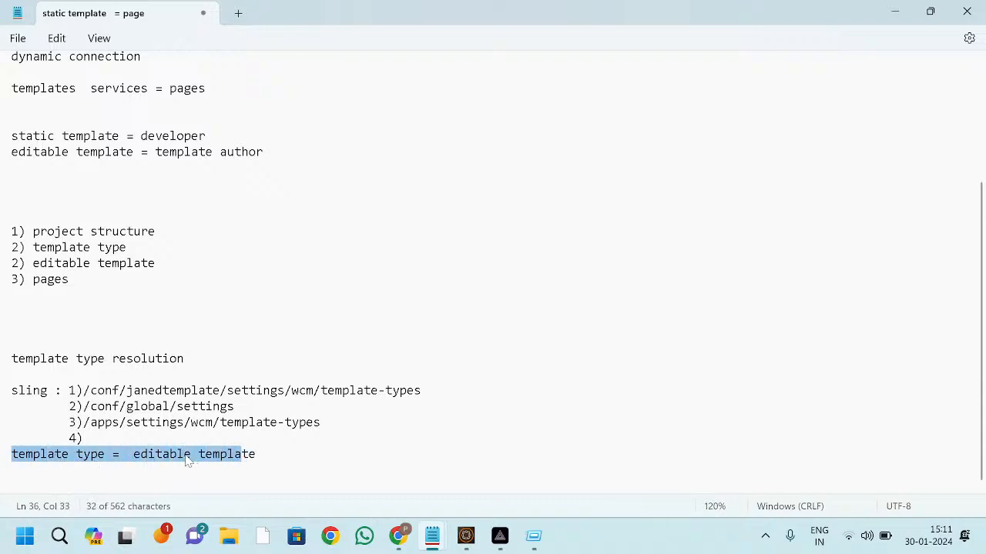
pyautogui.click(303, 459)
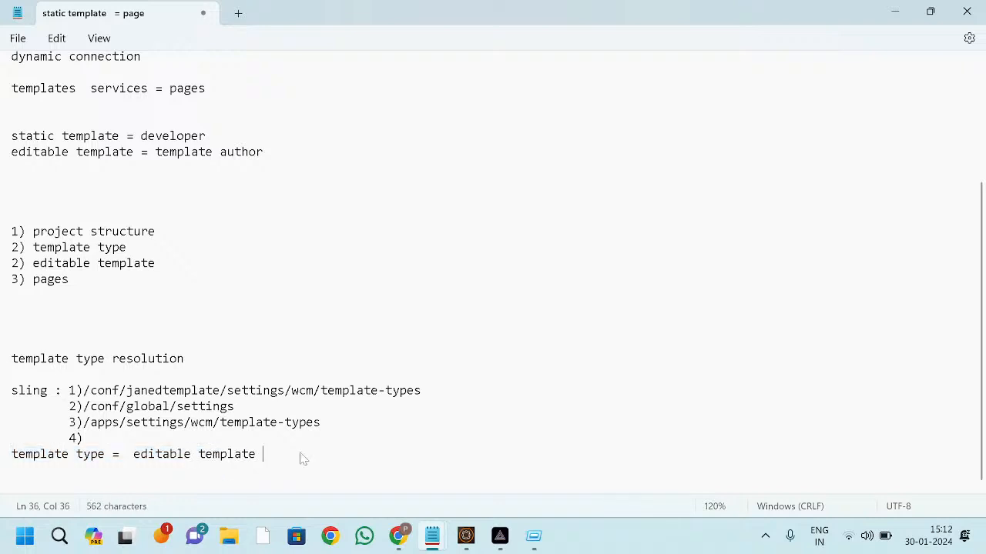
pyautogui.write('= page')
pyautogui.moveTo(289, 459); pyautogui.dragTo(305, 464)
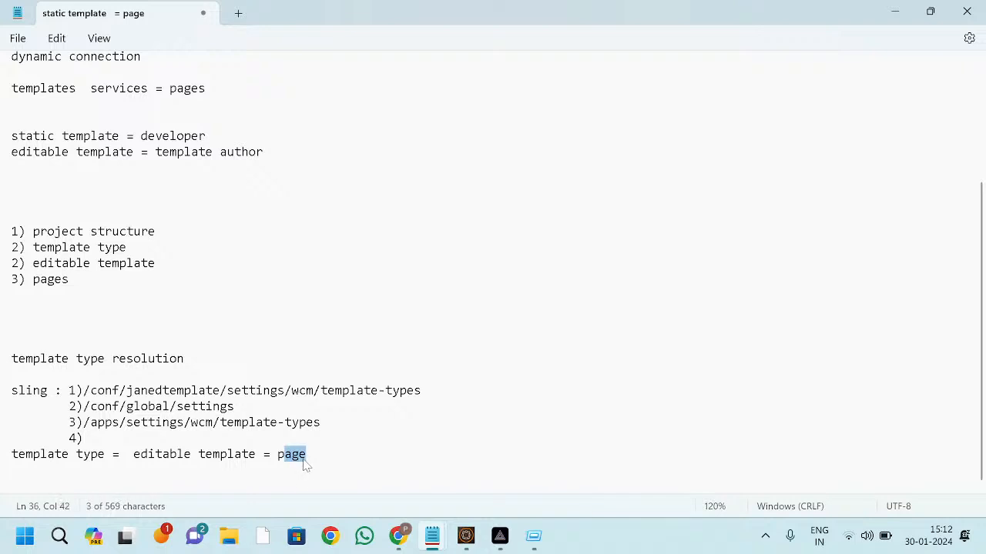
pyautogui.moveTo(12, 457); pyautogui.dragTo(35, 454)
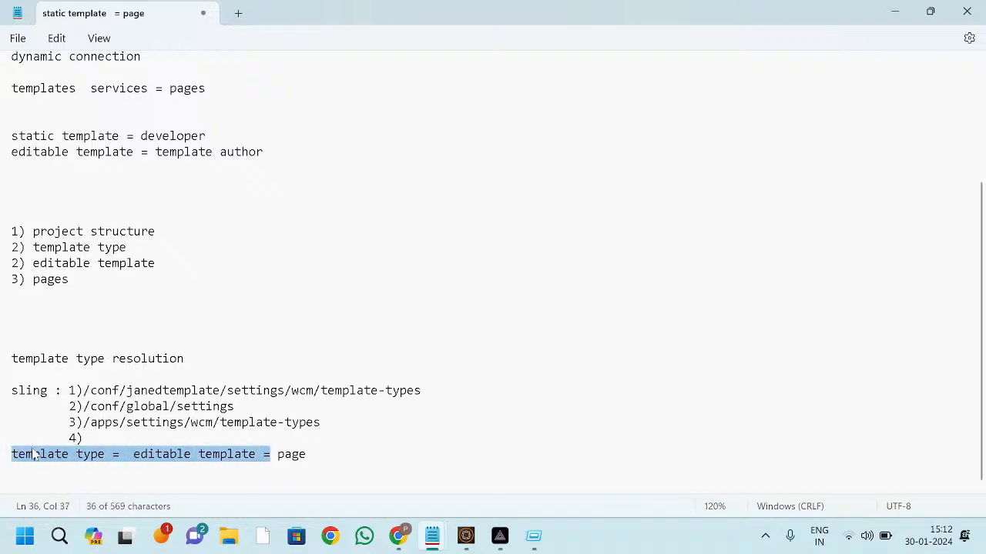
pyautogui.click(156, 454)
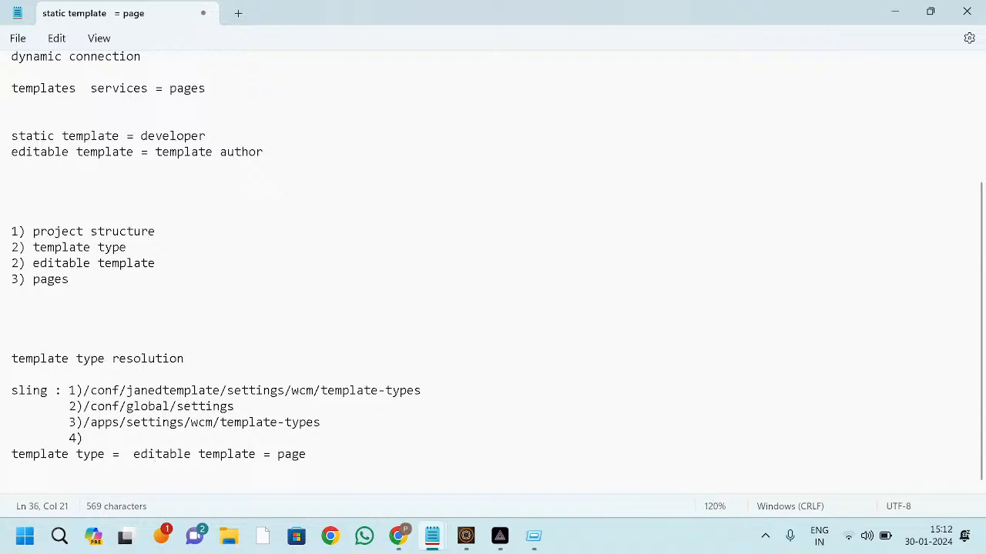
pyautogui.moveTo(140, 455); pyautogui.dragTo(308, 454)
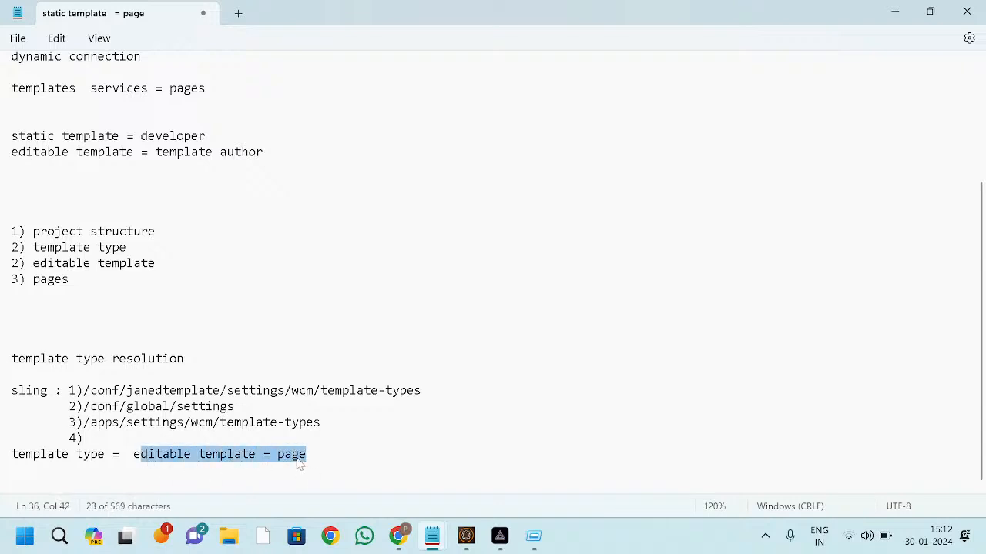
pyautogui.moveTo(18, 455); pyautogui.dragTo(253, 460)
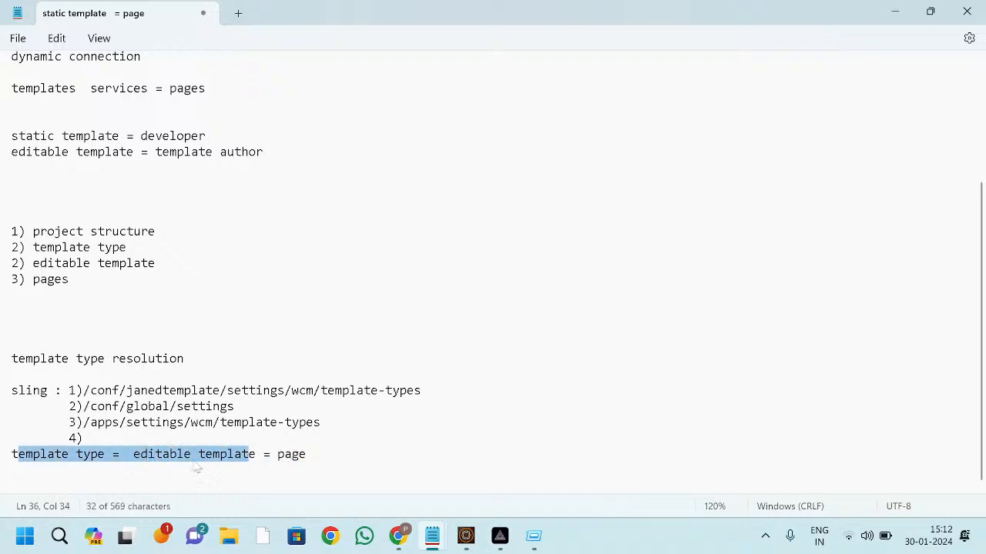
pyautogui.click(27, 465)
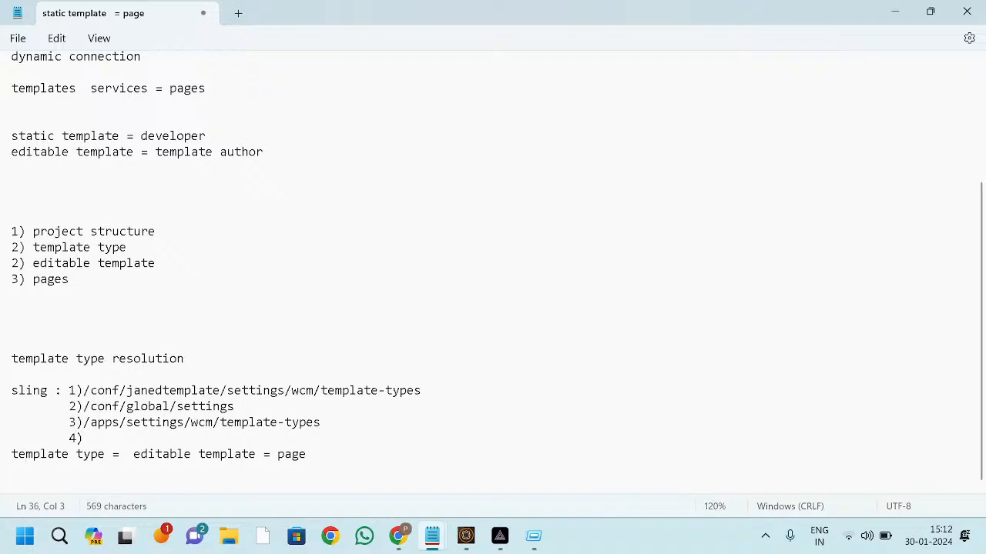
pyautogui.moveTo(134, 454); pyautogui.dragTo(12, 455)
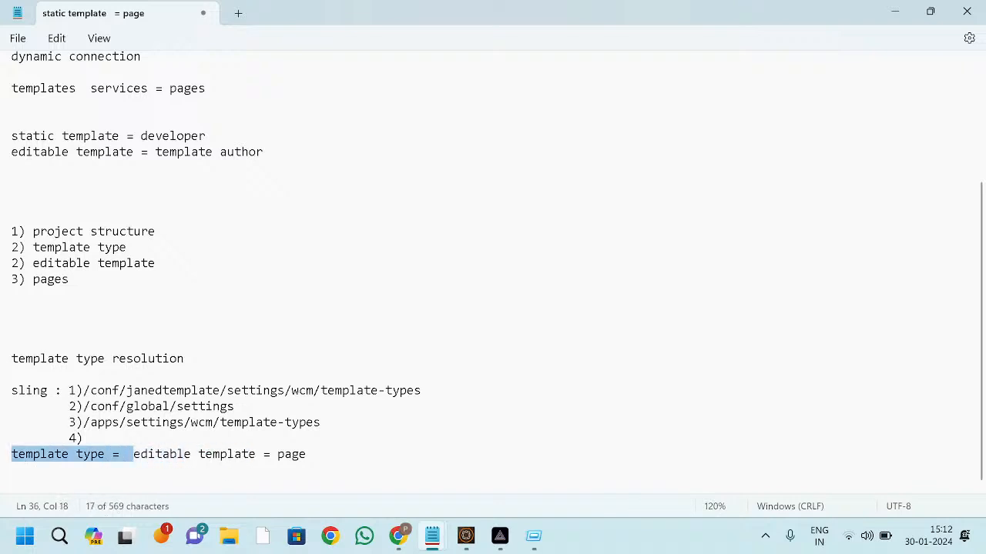
pyautogui.moveTo(278, 454); pyautogui.dragTo(306, 456)
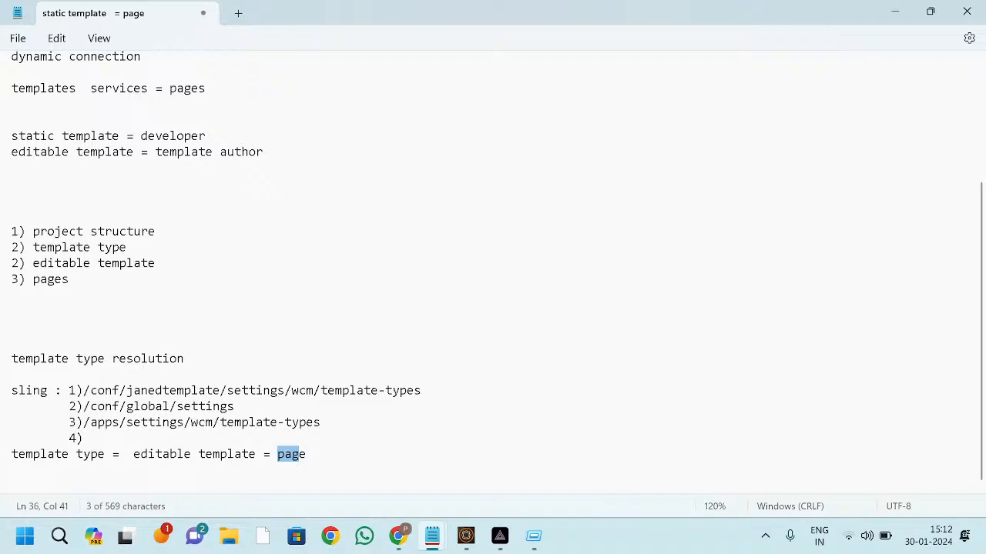
# Step: Back in CRXDE Lite, set sling:resourceType of html5page's structure/jcr:content node to wknd/components/page and save the change
pyautogui.hotkey('alt', 'Tab')
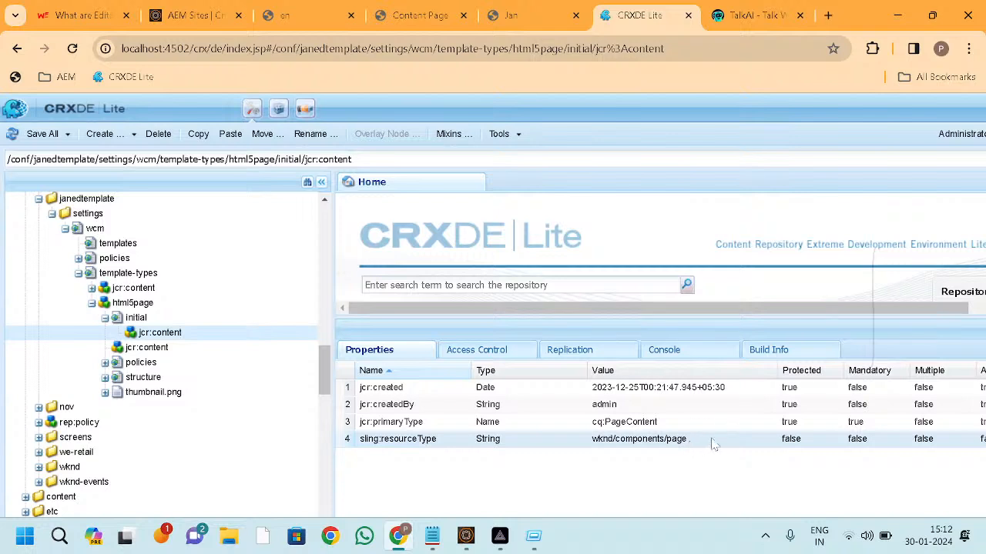
pyautogui.moveTo(714, 444); pyautogui.dragTo(592, 441)
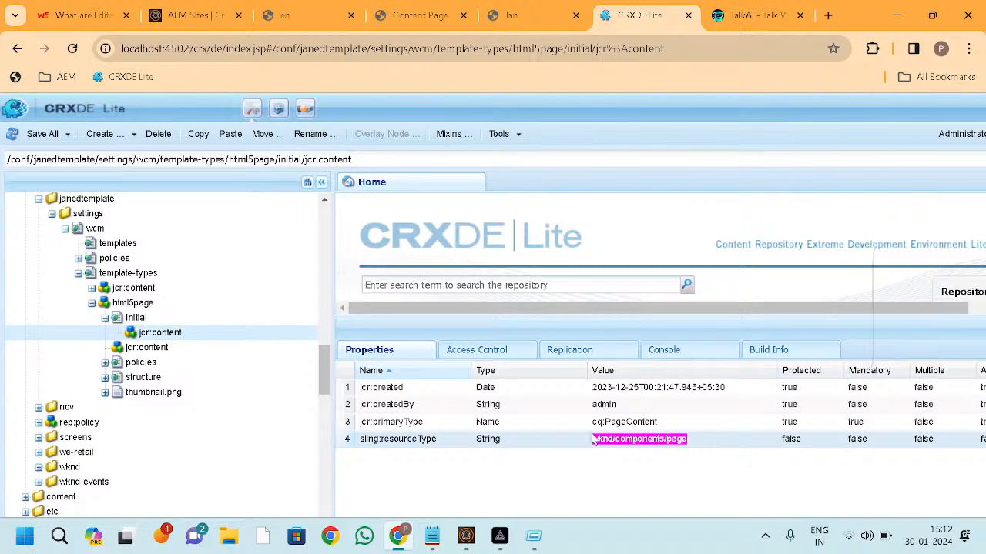
pyautogui.doubleClick(184, 381)
pyautogui.doubleClick(189, 393)
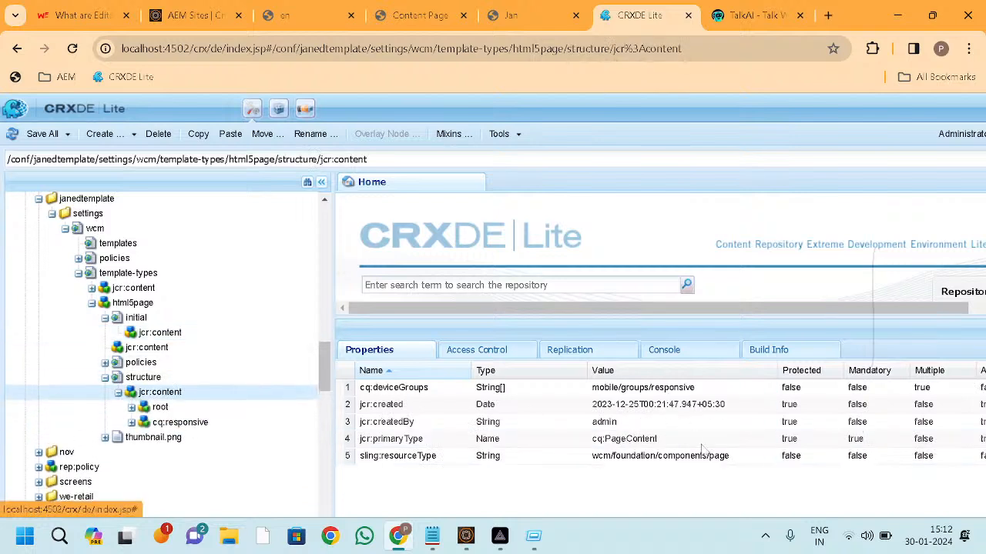
pyautogui.doubleClick(729, 455)
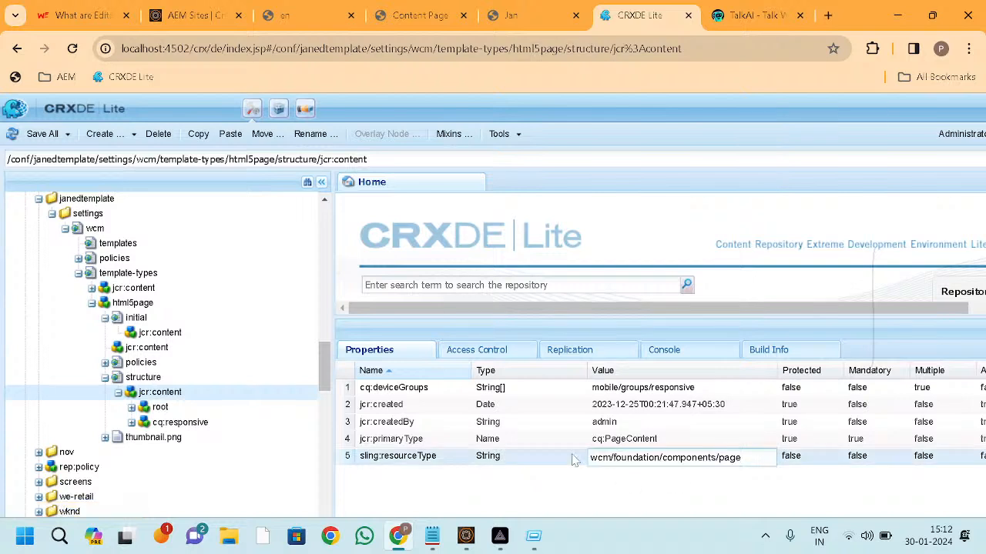
pyautogui.hotkey('ctrl', 'a')
pyautogui.write('/apps/wknd/components/page')
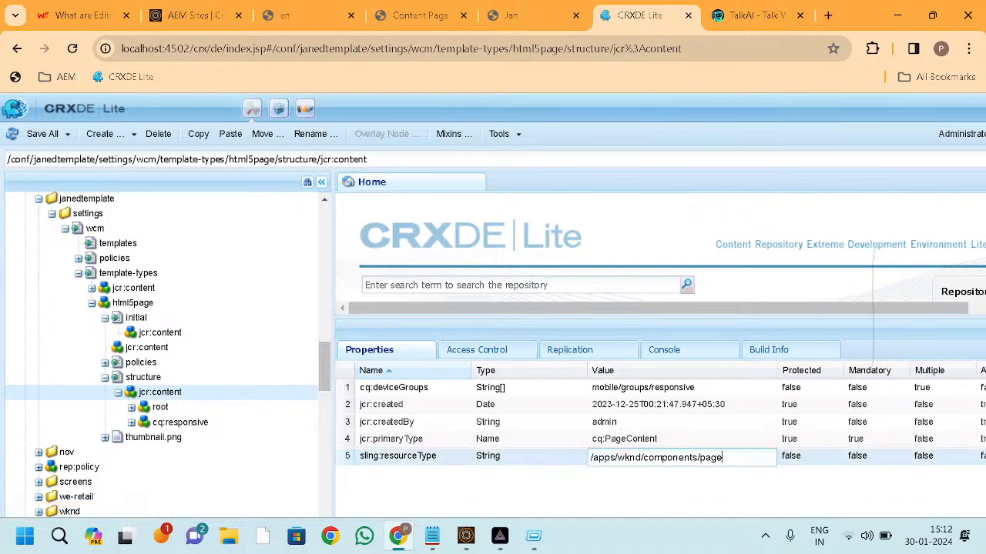
pyautogui.moveTo(616, 458); pyautogui.dragTo(545, 464)
pyautogui.press('Delete')
pyautogui.press('Delete')
pyautogui.press('Return')
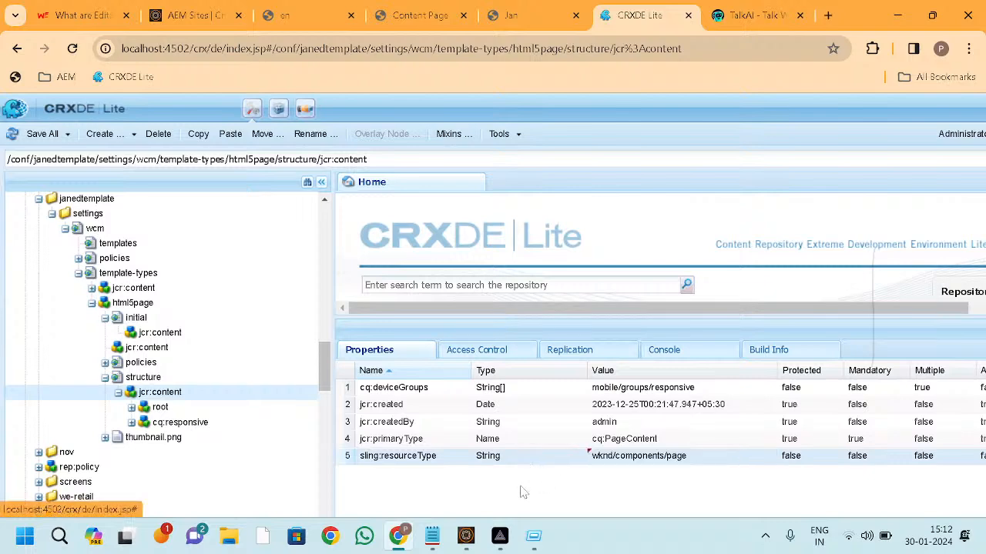
pyautogui.hotkey('ctrl', 's')
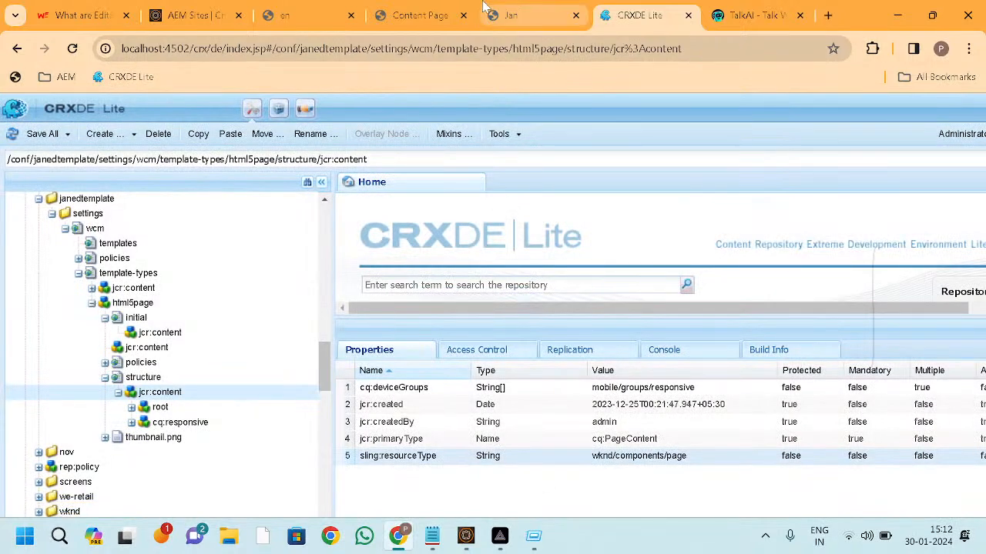
# Step: Switch to the AEM Sites page, return to the janedtemplate template list and start the Create Template wizard afresh
pyautogui.click(158, 14)
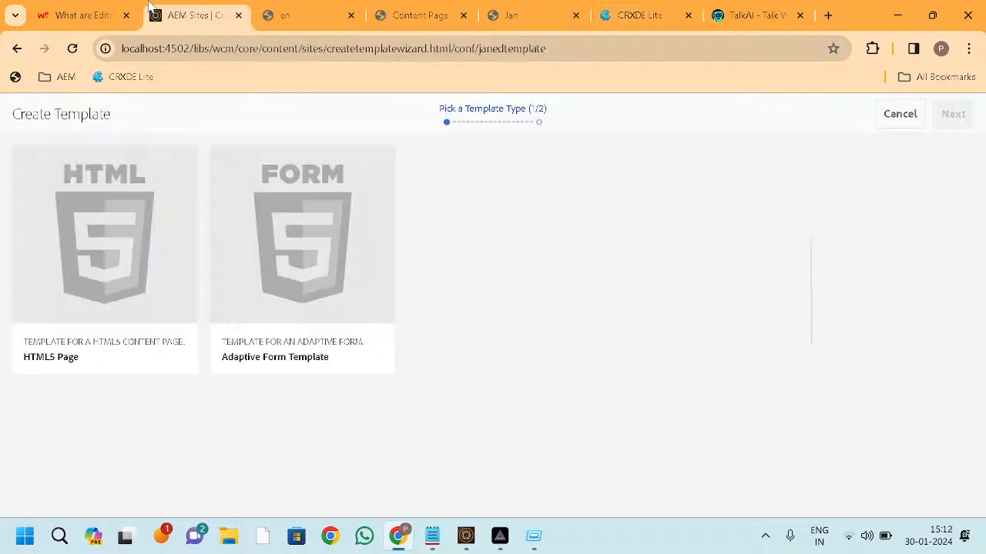
pyautogui.click(72, 49)
pyautogui.click(17, 49)
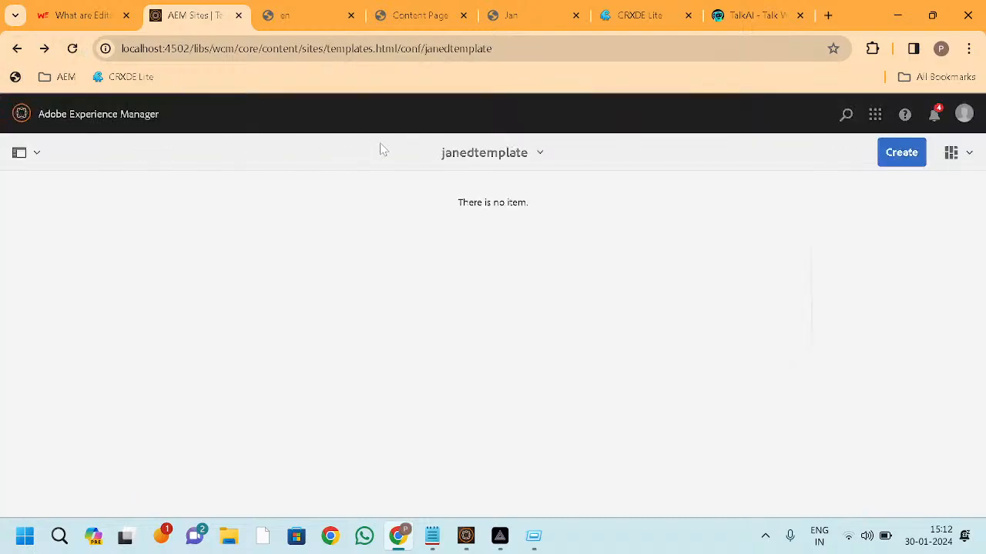
pyautogui.click(902, 153)
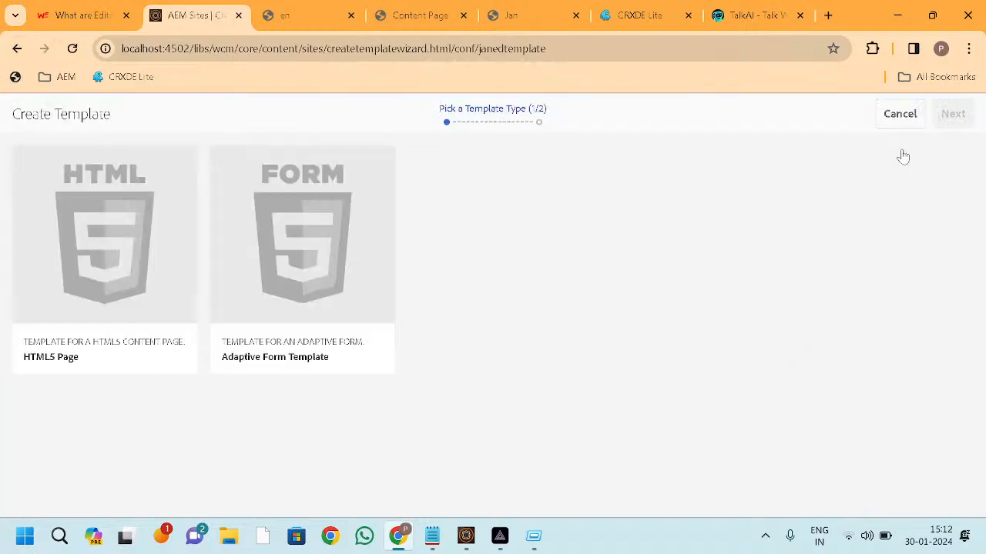
# Step: Return to CRXDE Lite and examine the jcr:content properties under html5page's initial, policies and structure nodes
pyautogui.click(649, 15)
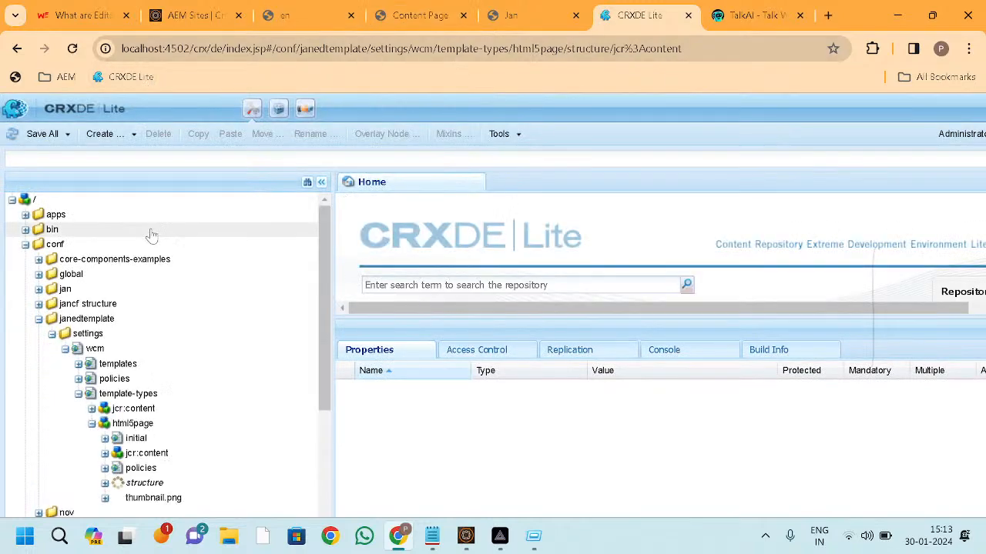
pyautogui.scroll(-3, 213, 426)
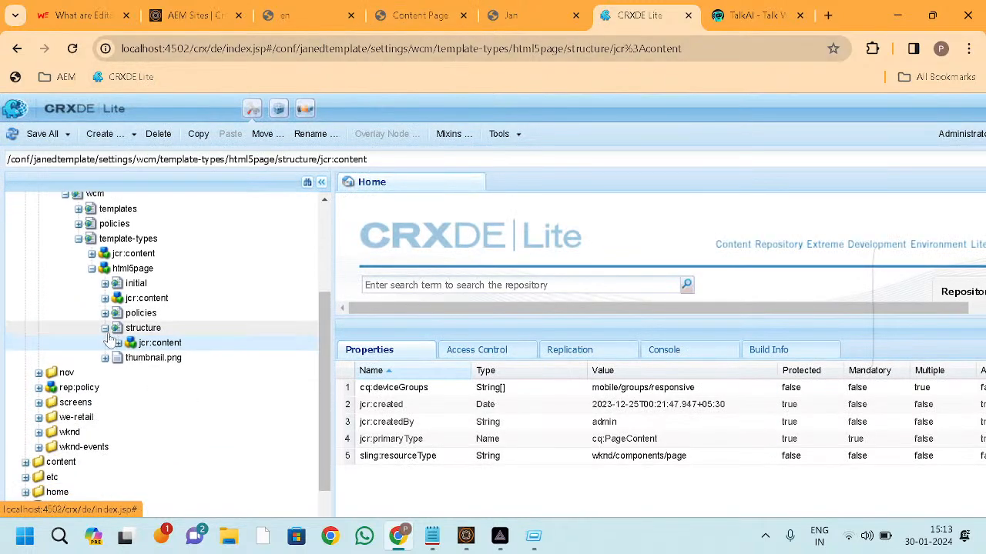
pyautogui.click(107, 329)
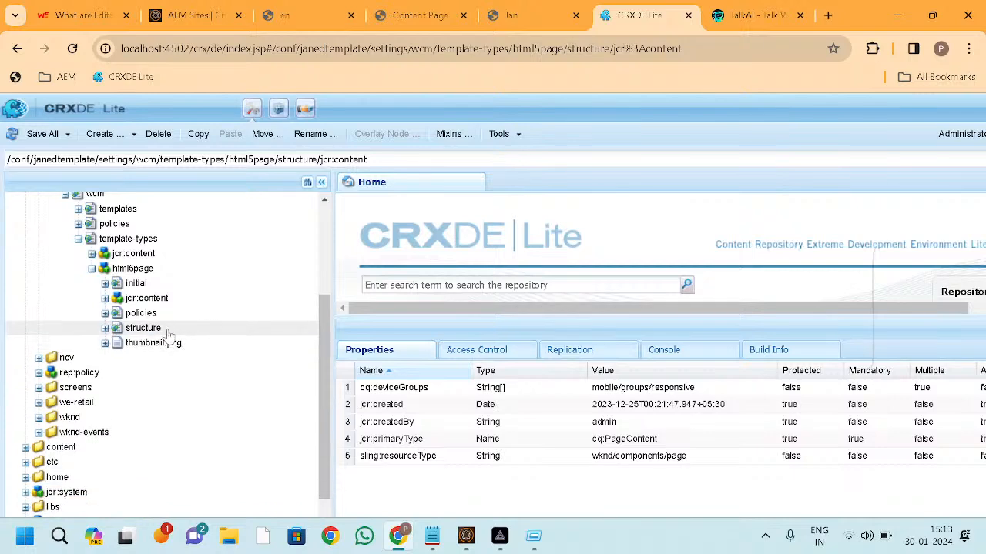
pyautogui.doubleClick(141, 313)
pyautogui.doubleClick(154, 285)
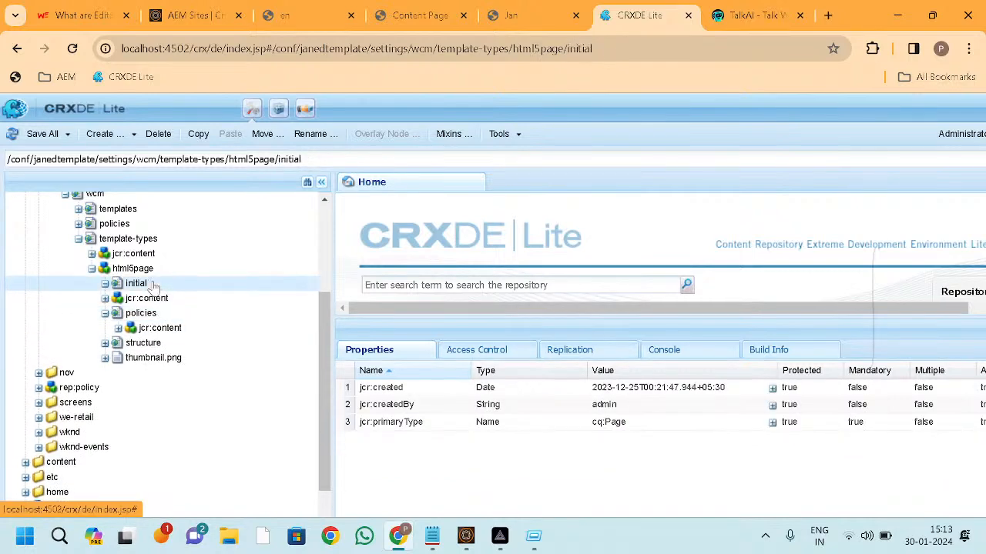
pyautogui.click(159, 298)
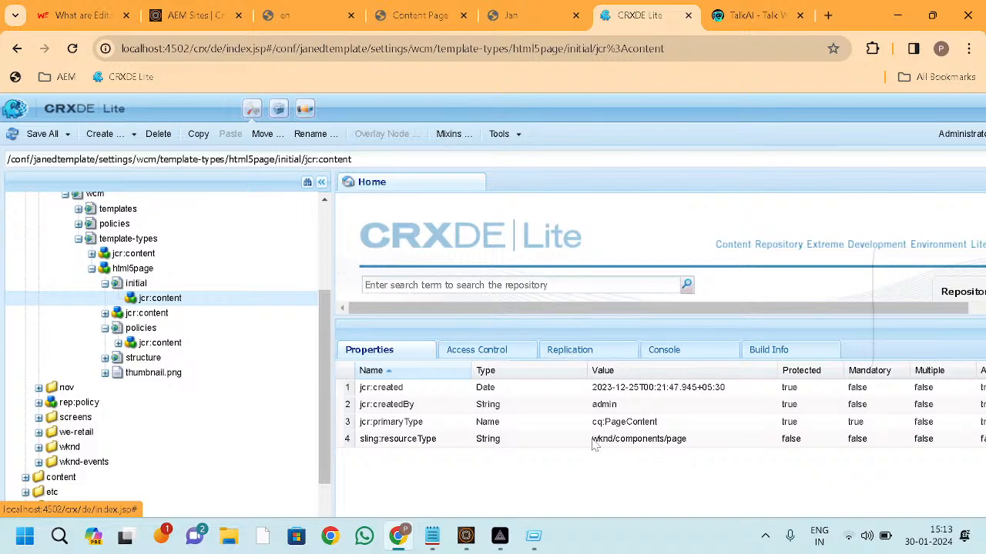
pyautogui.doubleClick(198, 345)
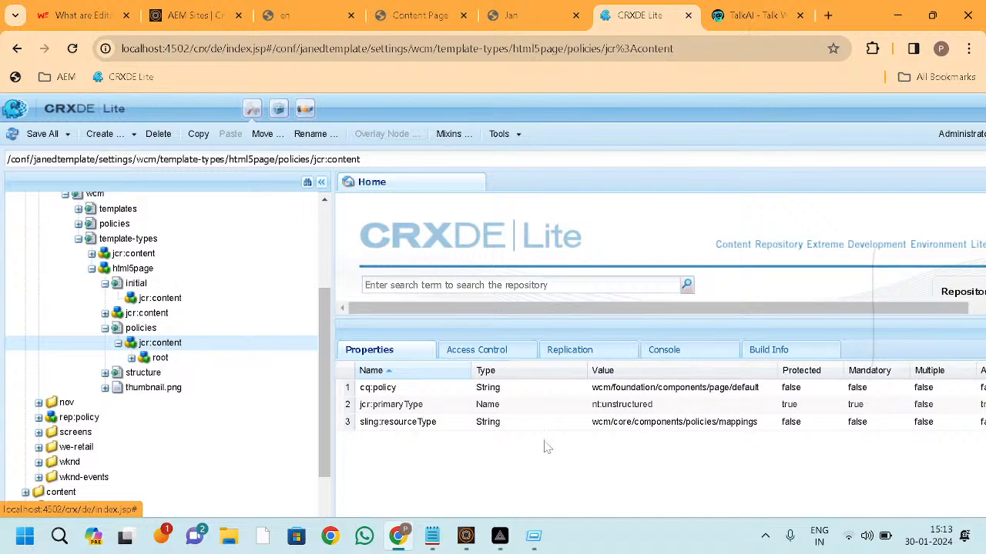
pyautogui.click(105, 331)
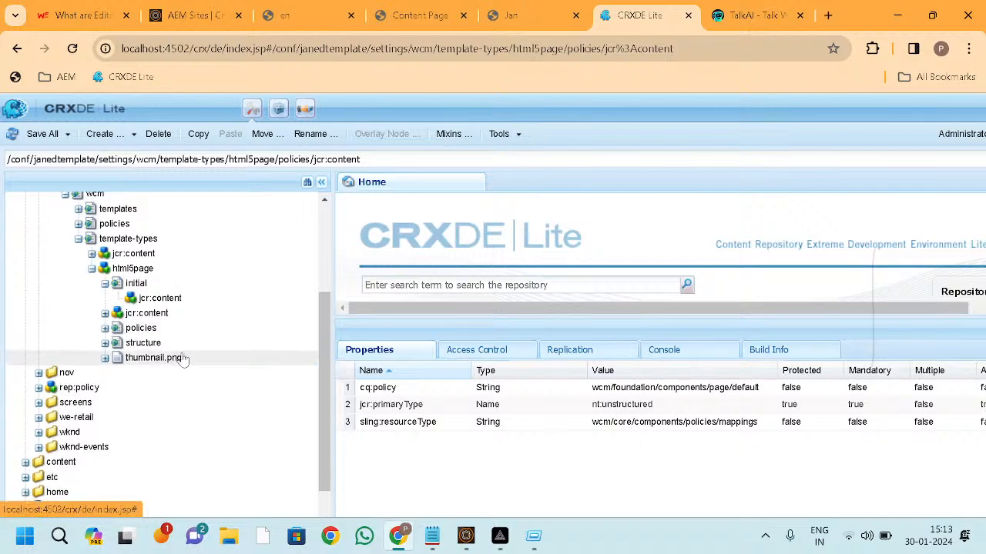
pyautogui.doubleClick(175, 345)
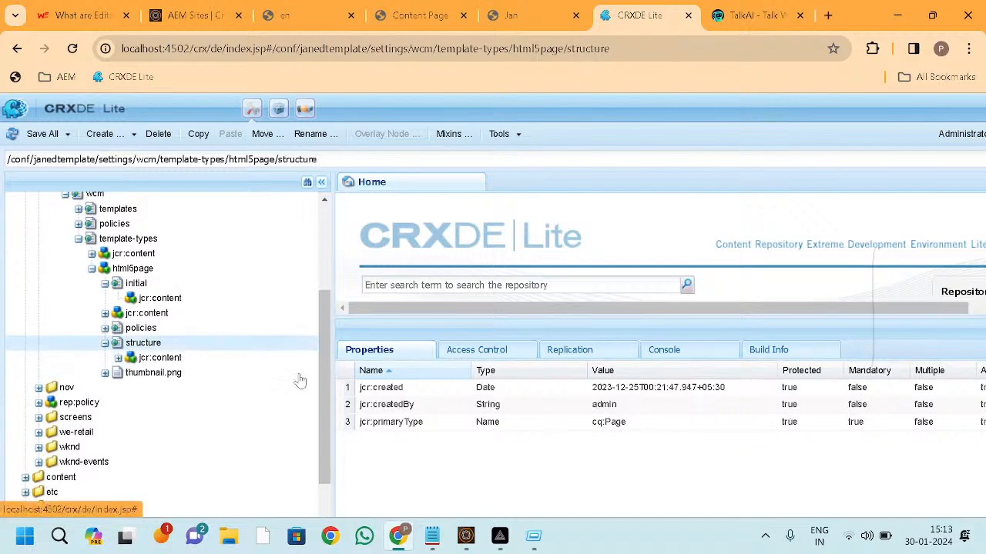
pyautogui.doubleClick(193, 359)
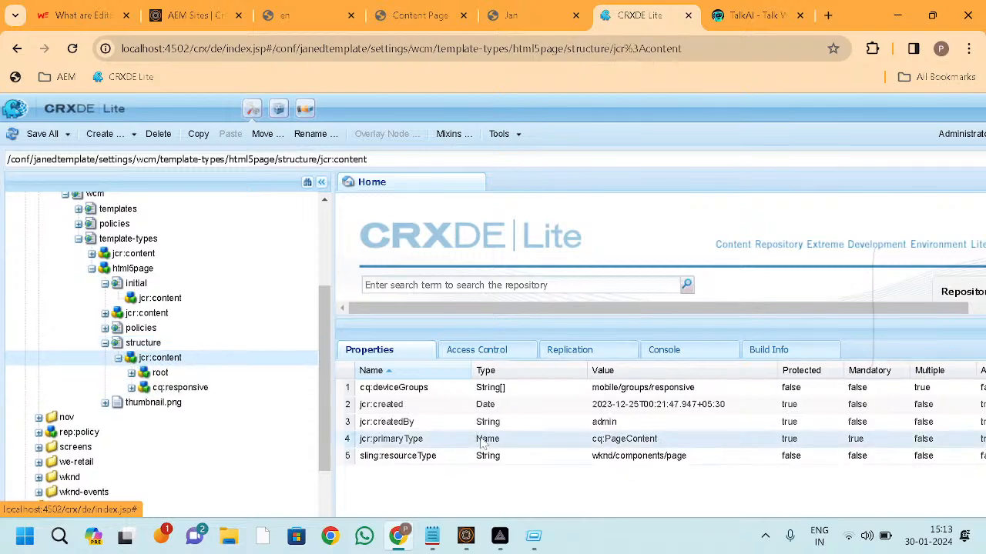
pyautogui.scroll(4, 127, 331)
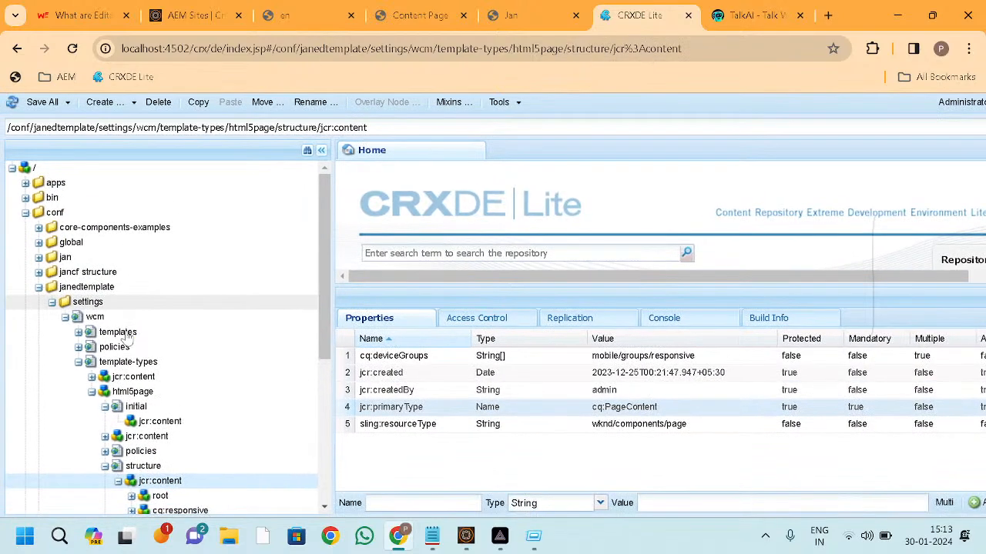
# Step: Expand the we-retail folder under conf down to settings/wcm/template-types
pyautogui.scroll(1, 131, 352)
pyautogui.scroll(-1, 131, 353)
pyautogui.scroll(-1, 109, 386)
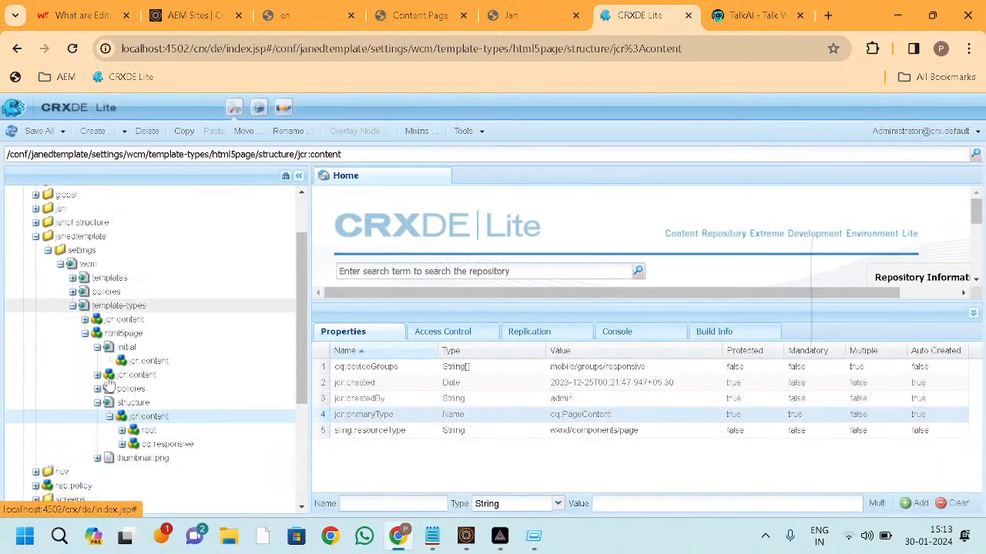
pyautogui.scroll(1, 110, 386)
pyautogui.scroll(-3, 107, 409)
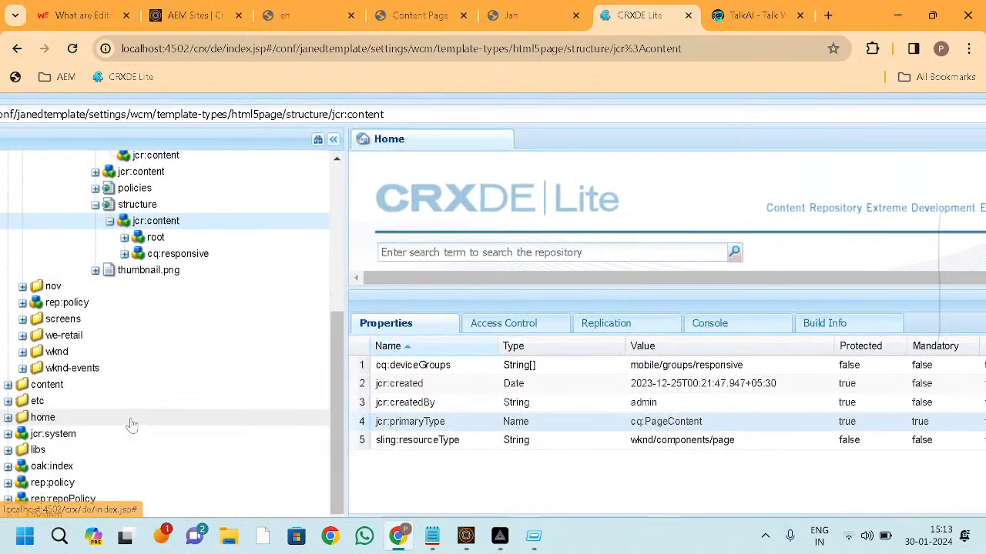
pyautogui.scroll(1, 131, 424)
pyautogui.click(65, 356)
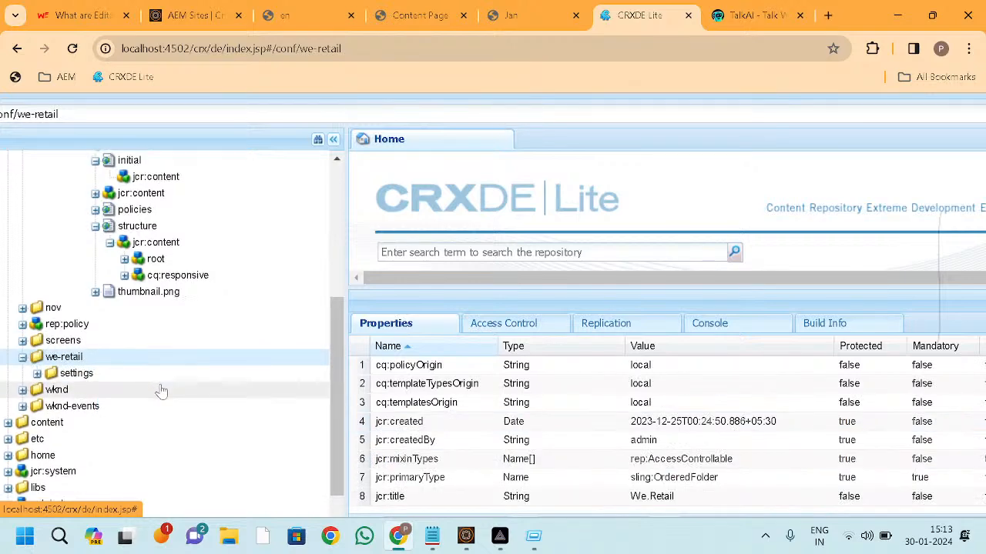
pyautogui.scroll(-1, 162, 391)
pyautogui.click(127, 319)
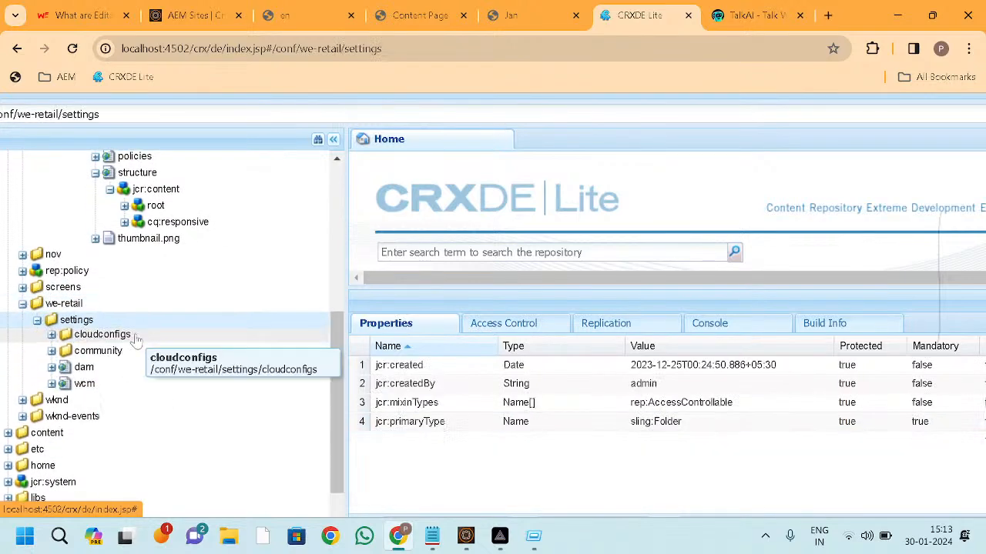
pyautogui.click(137, 387)
pyautogui.scroll(-1, 146, 397)
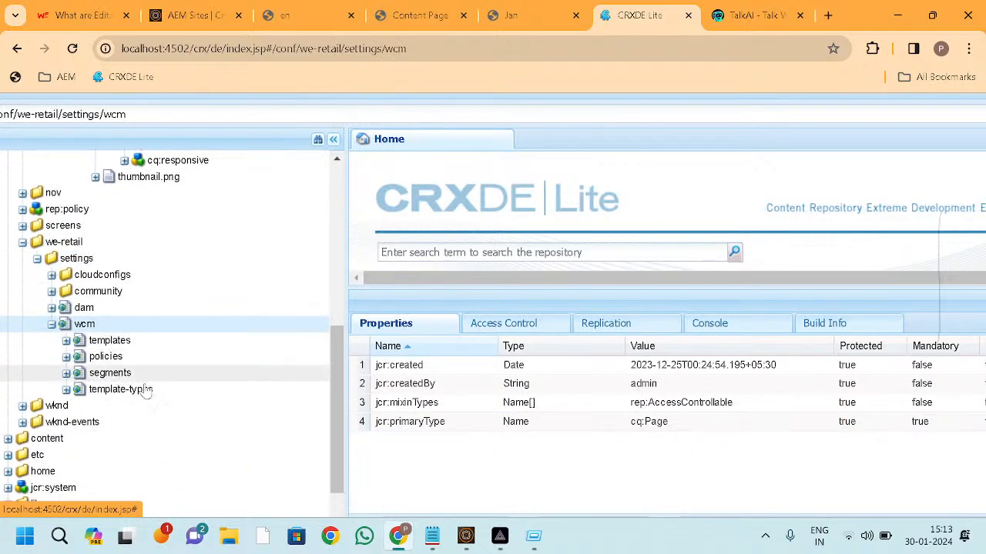
pyautogui.click(147, 390)
pyautogui.scroll(-1, 154, 389)
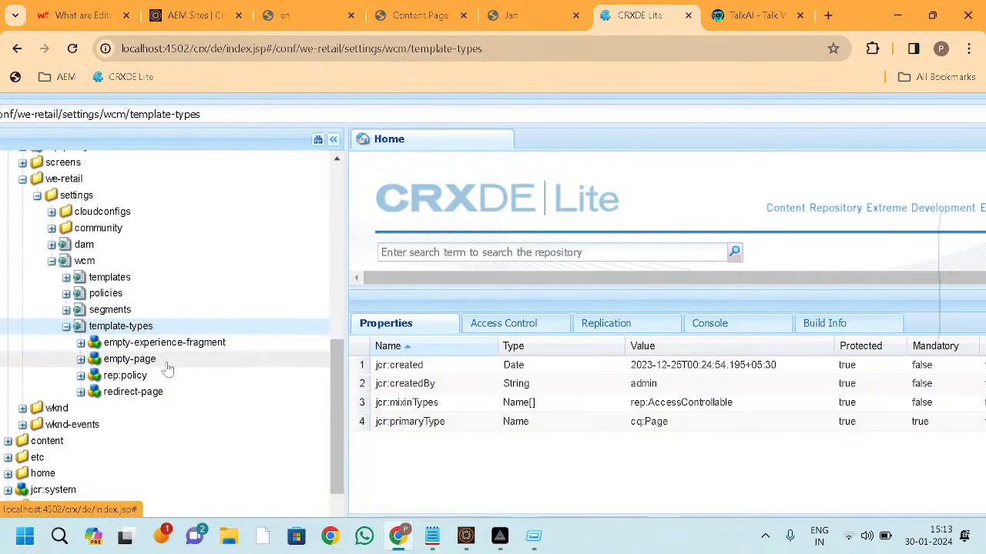
# Step: Expand we-retail's empty-page template type and examine the properties of its initial/jcr:content node
pyautogui.click(166, 362)
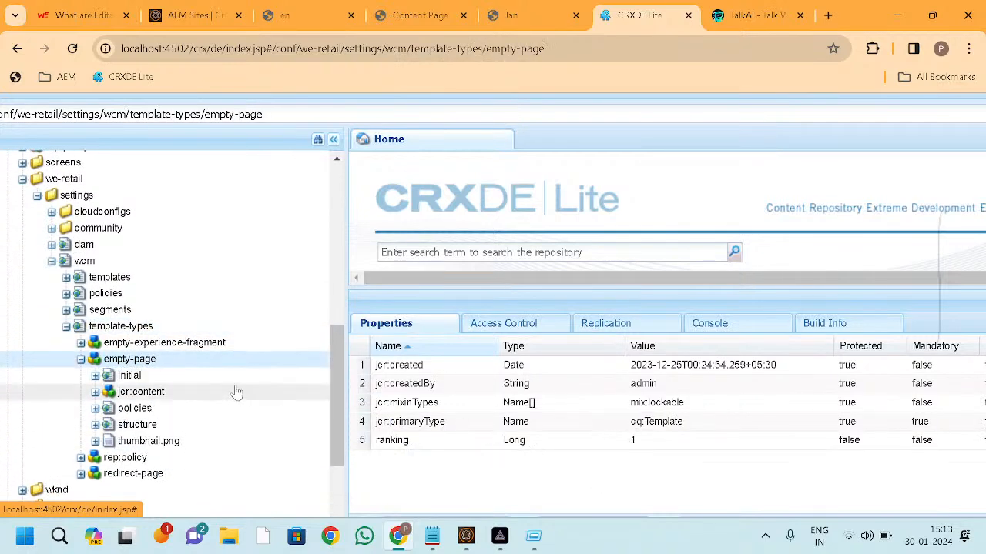
pyautogui.scroll(-1, 200, 369)
pyautogui.click(160, 336)
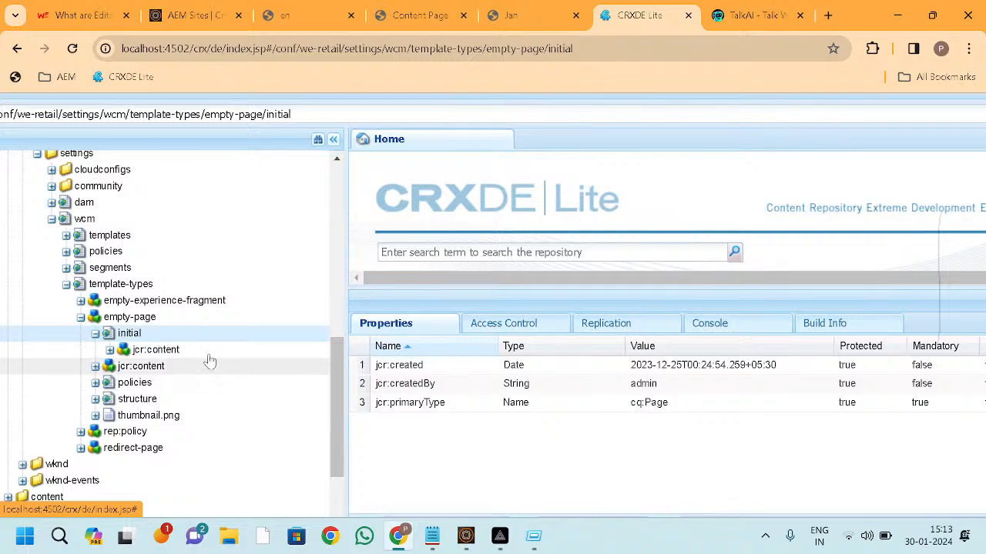
pyautogui.click(191, 350)
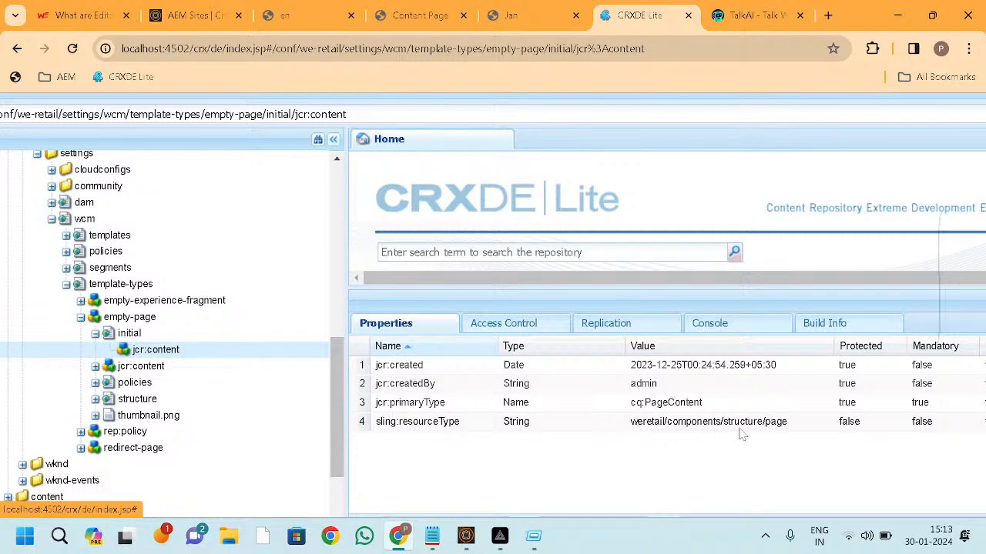
pyautogui.scroll(-1, 220, 398)
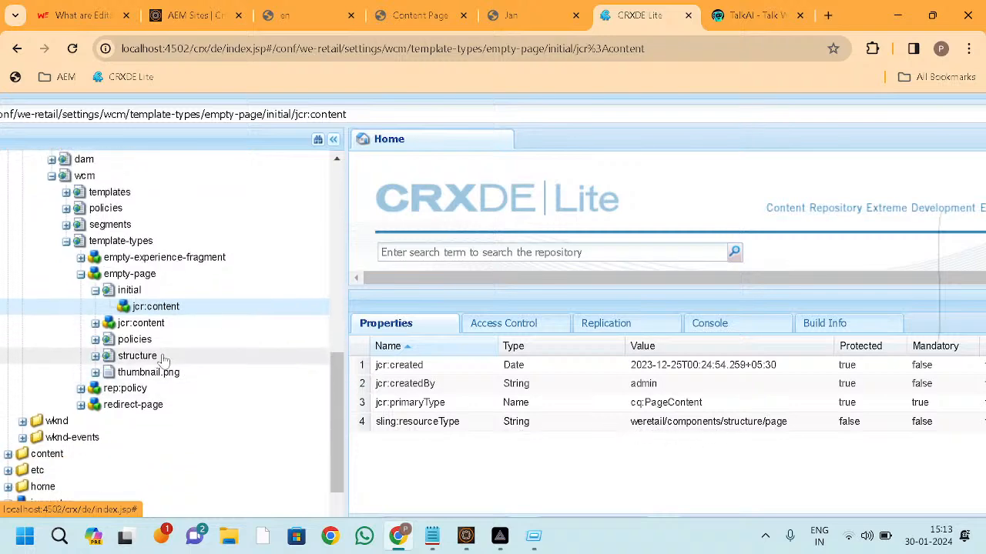
# Step: Copy we-retail's empty-page template type and paste it into janedtemplate's template-types node
pyautogui.click(128, 275)
pyautogui.rightClick(128, 277)
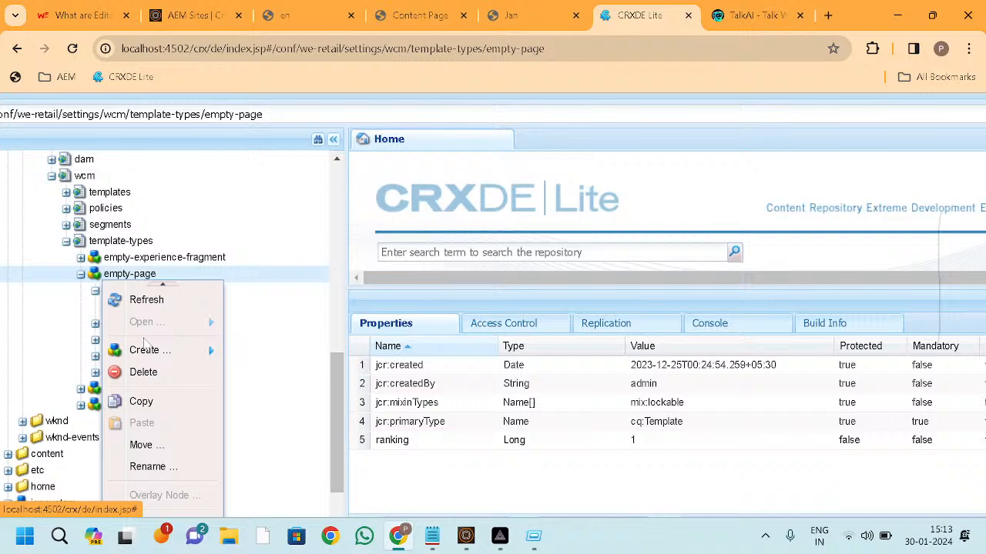
pyautogui.click(157, 402)
pyautogui.scroll(10, 159, 285)
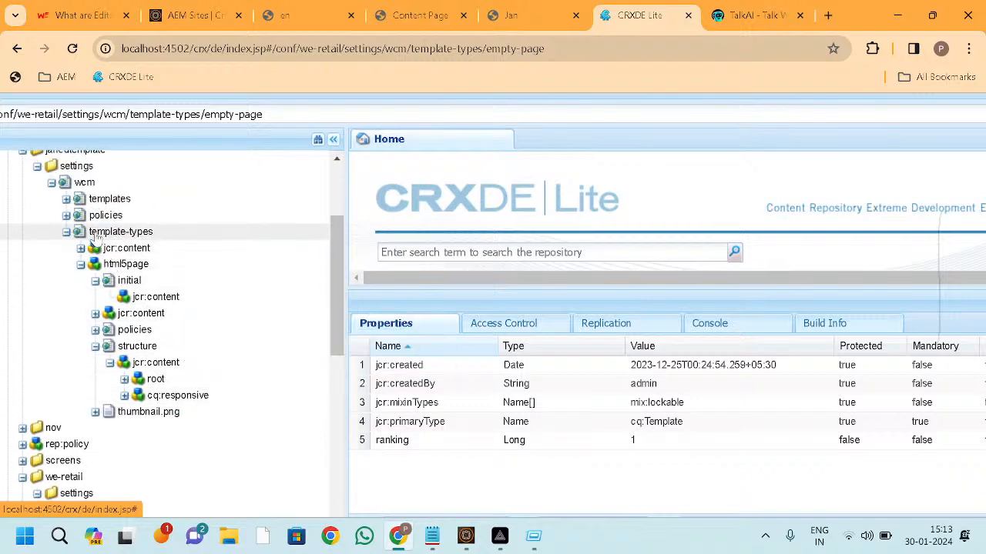
pyautogui.click(94, 232)
pyautogui.rightClick(94, 235)
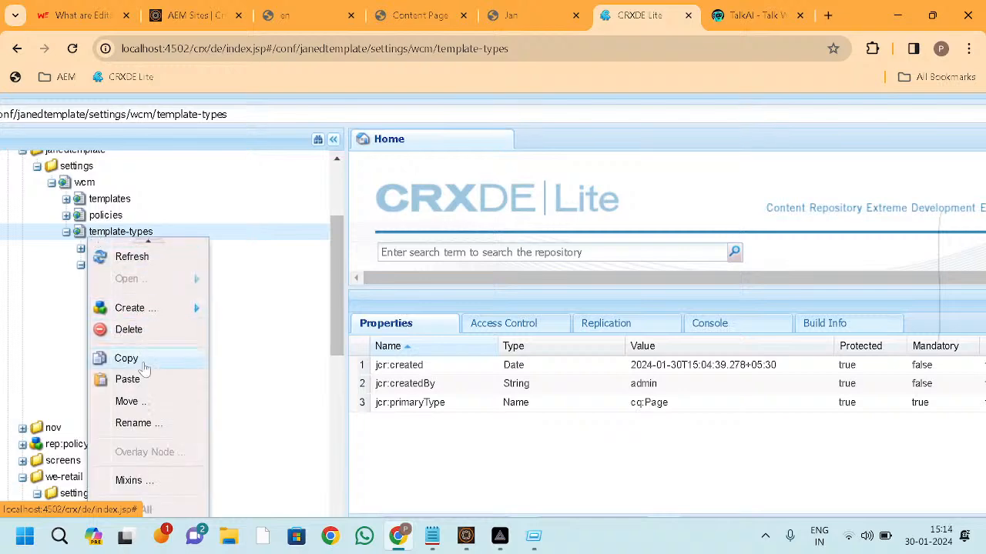
pyautogui.click(127, 379)
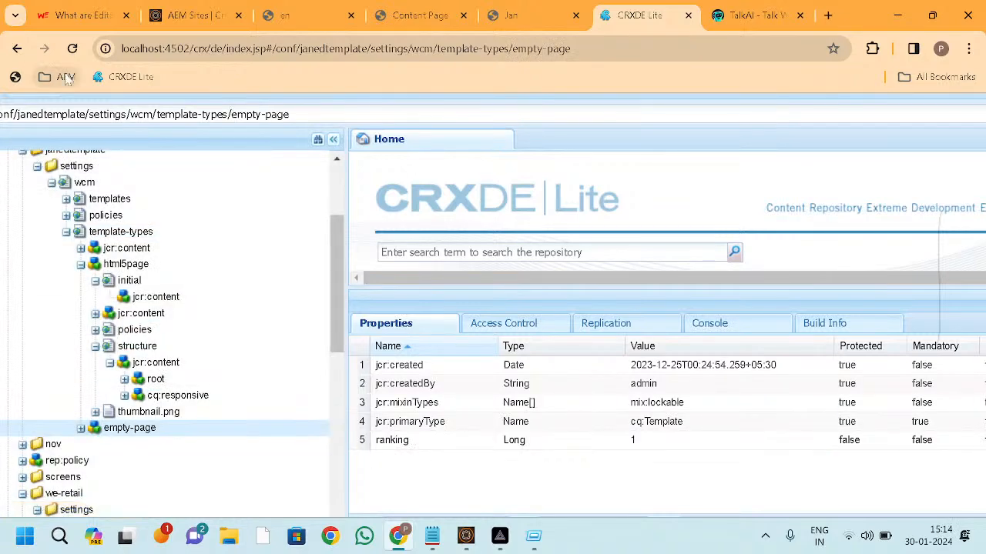
# Step: Expand the pasted empty-page template type under janedtemplate and its initial node
pyautogui.scroll(3, 154, 269)
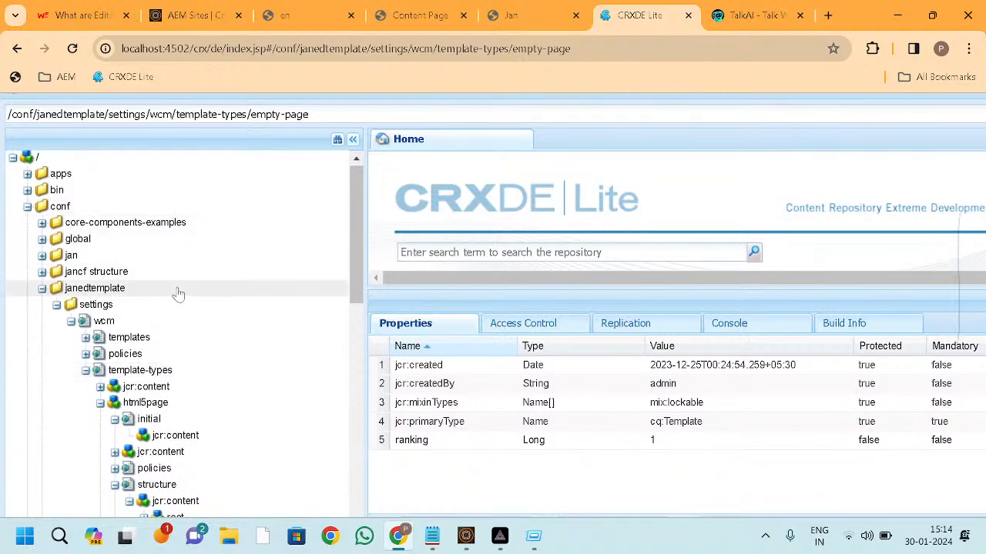
pyautogui.scroll(-1, 508, 381)
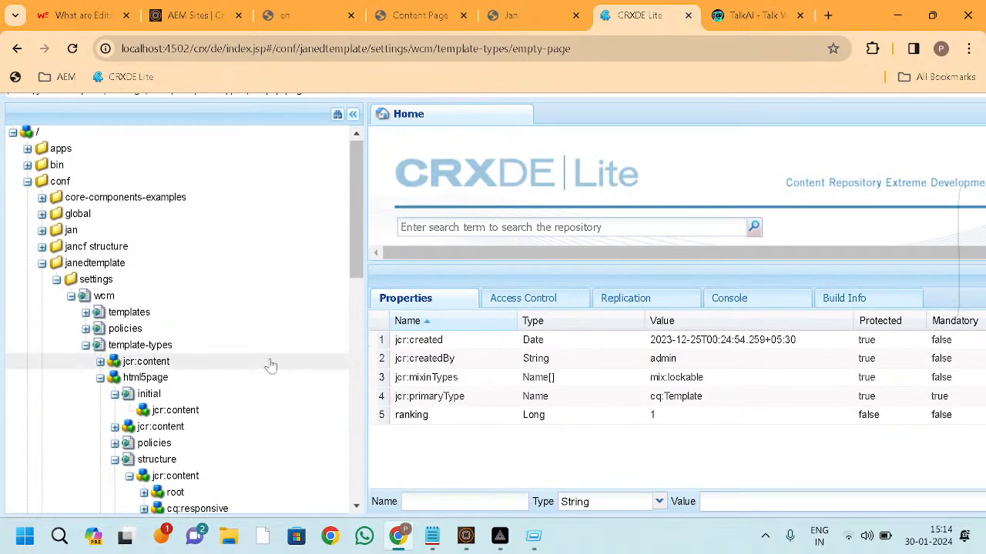
pyautogui.scroll(-5, 193, 362)
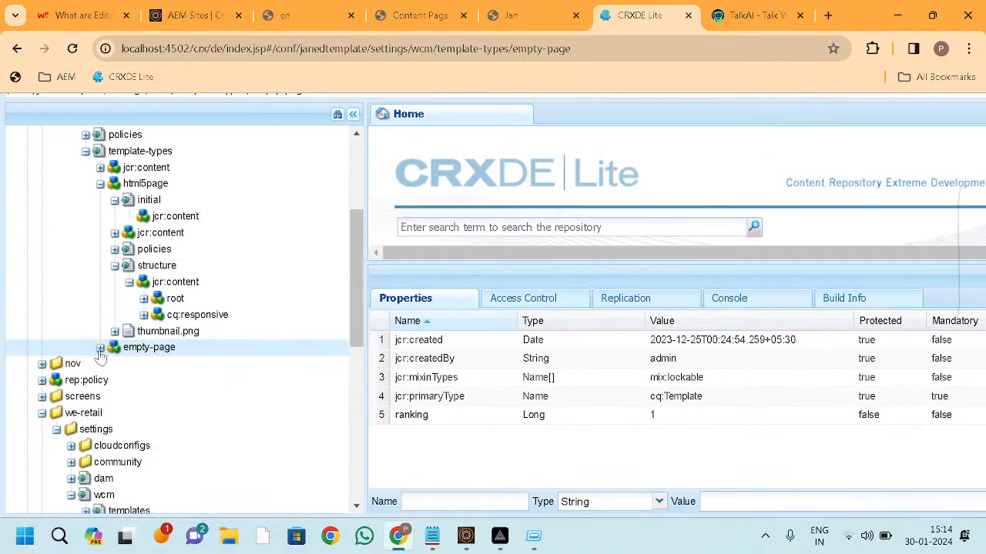
pyautogui.click(99, 348)
pyautogui.click(185, 364)
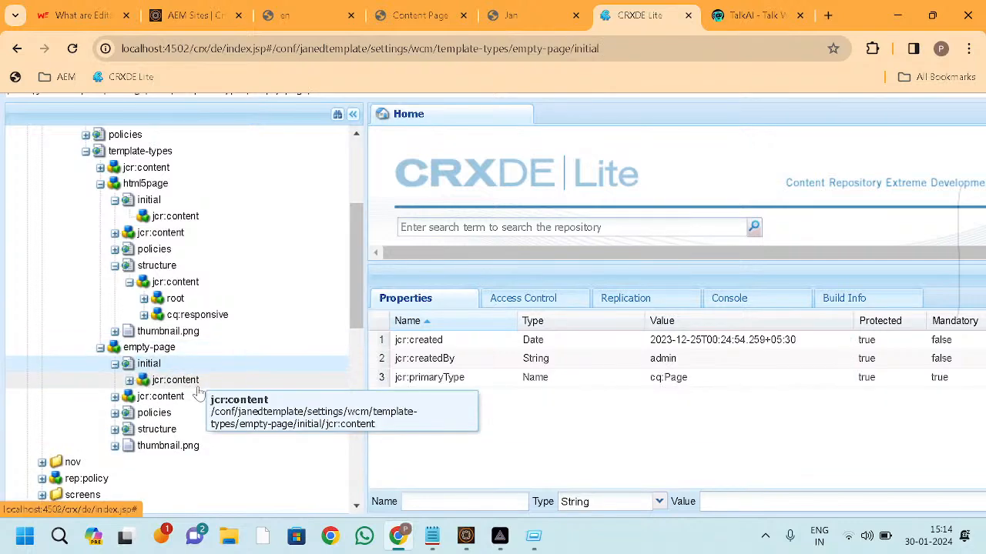
# Step: Check the template types in the AEM Sites Create Template wizard, then inspect sling:resourceType on empty-page's initial/jcr:content in CRXDE Lite
pyautogui.click(185, 14)
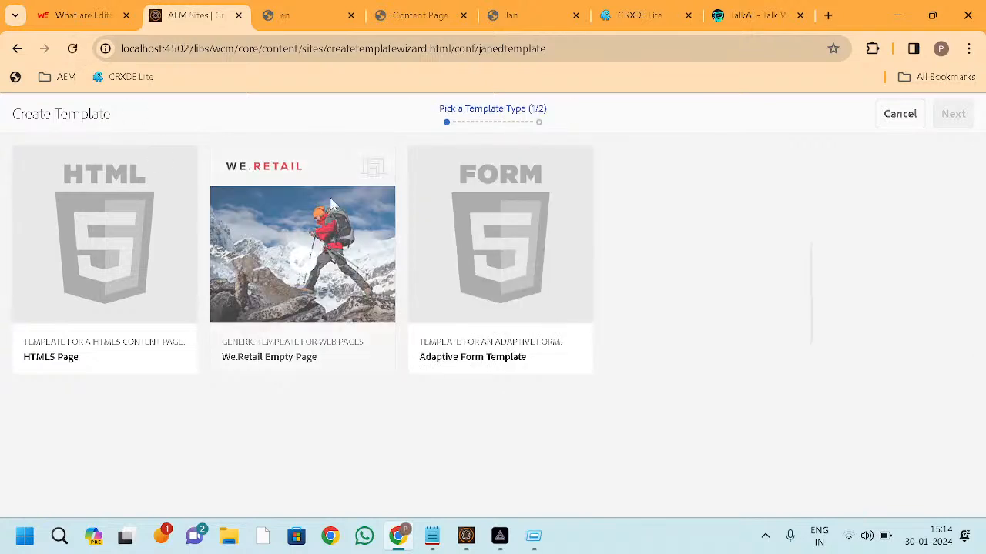
pyautogui.click(640, 15)
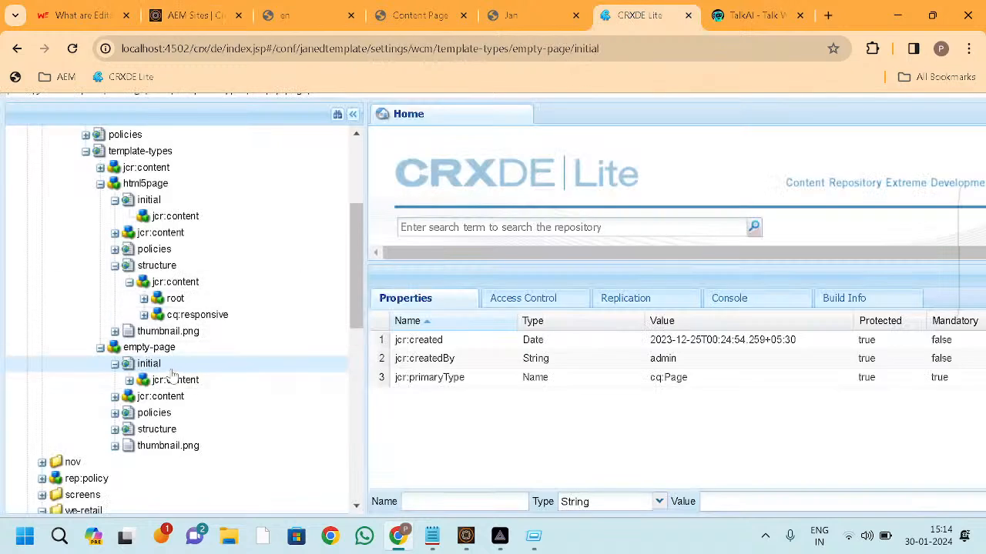
pyautogui.scroll(-1, 185, 381)
pyautogui.click(195, 323)
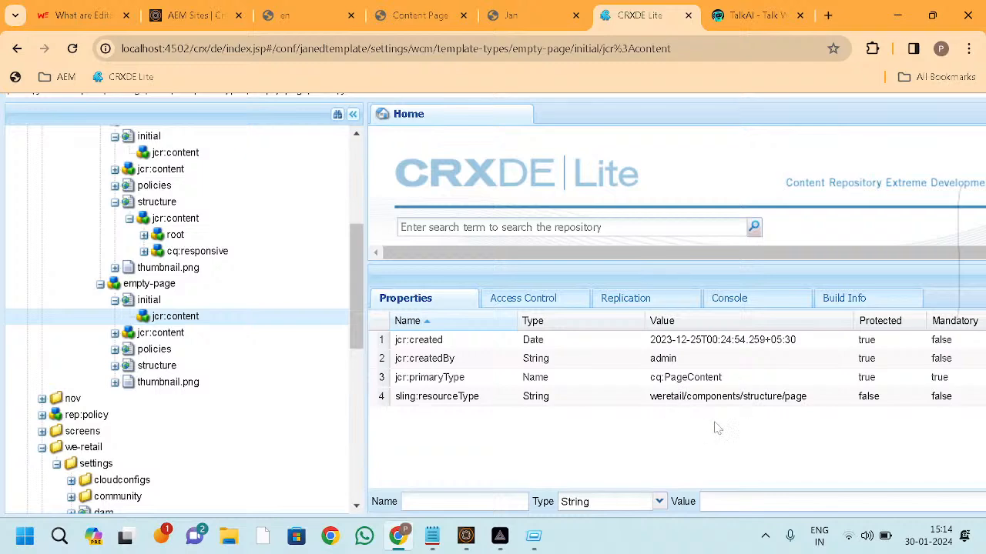
pyautogui.click(812, 396)
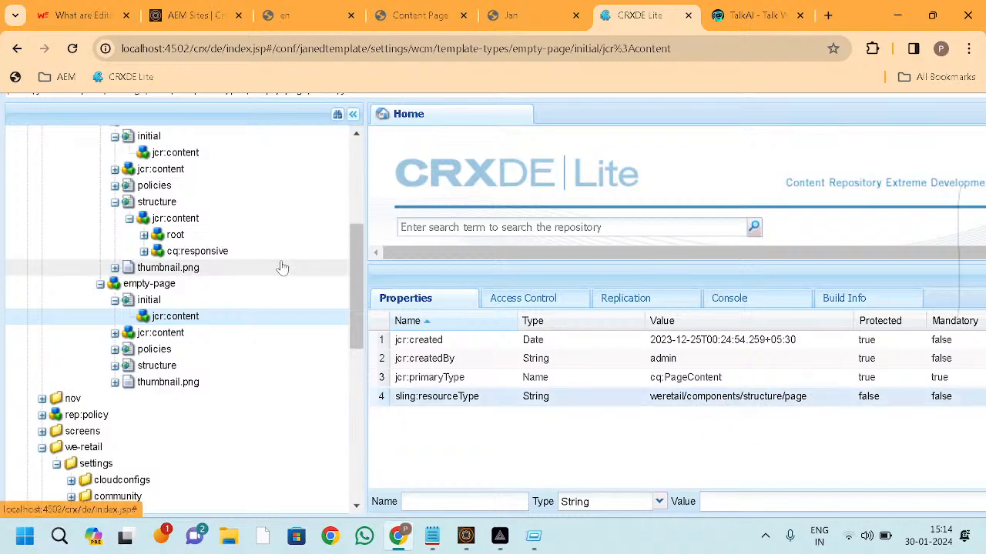
# Step: Find the page component under apps/wknd/components and copy its path /apps/wknd/components/page
pyautogui.scroll(10, 282, 266)
pyautogui.scroll(-1, 158, 292)
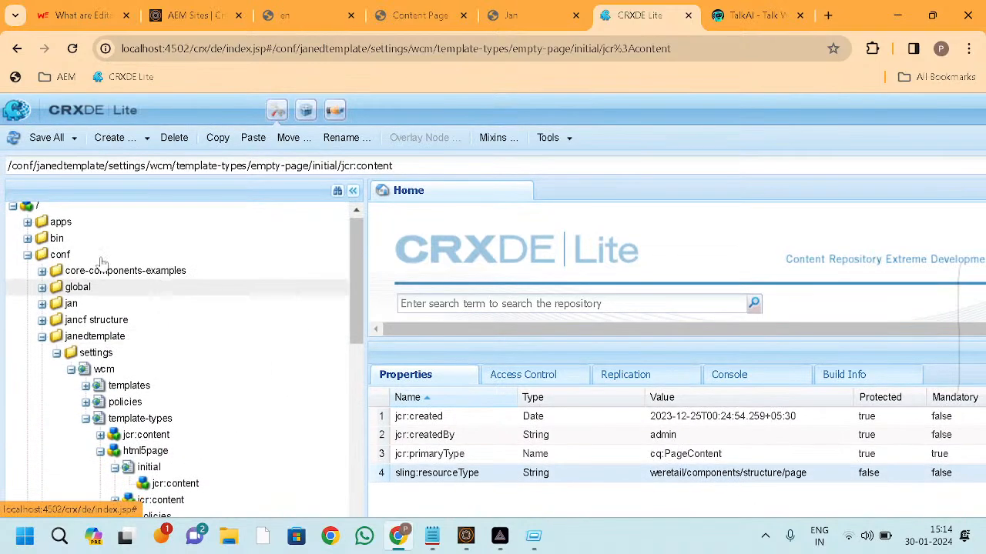
pyautogui.click(27, 222)
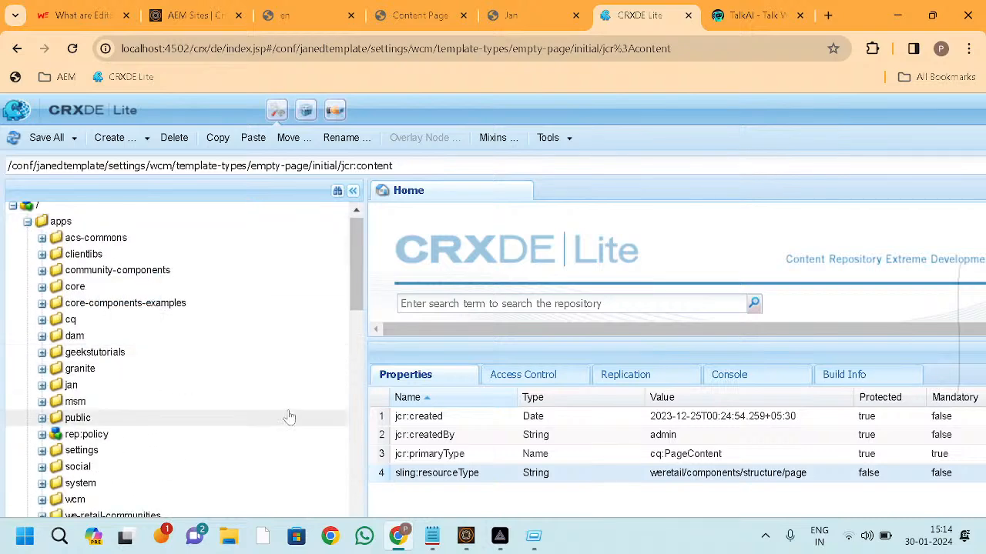
pyautogui.scroll(-5, 286, 416)
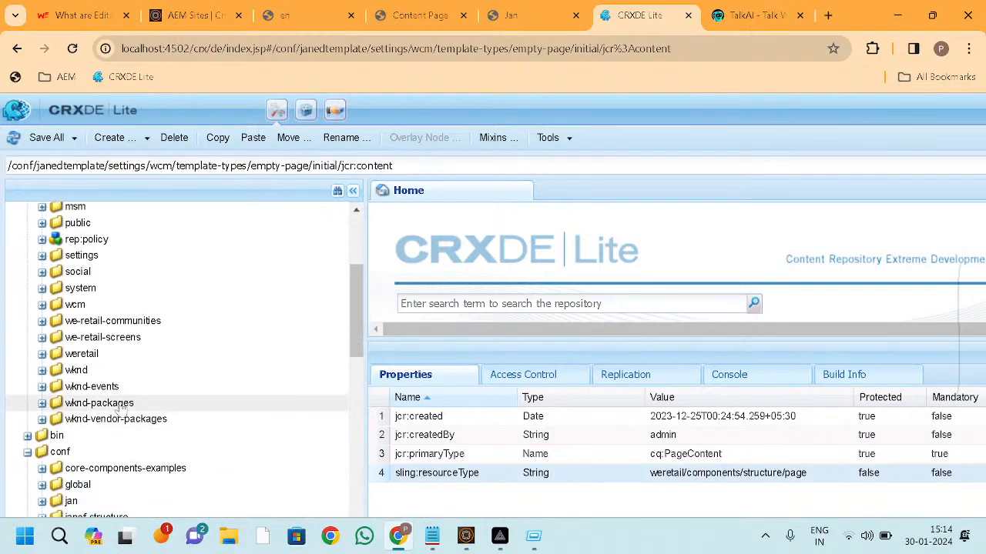
pyautogui.doubleClick(92, 371)
pyautogui.doubleClick(106, 404)
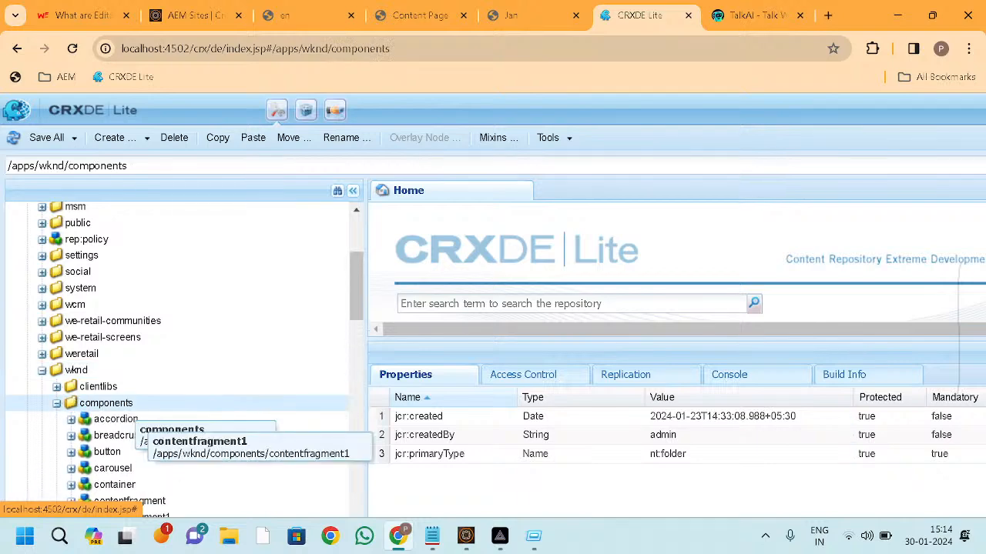
pyautogui.scroll(-5, 174, 419)
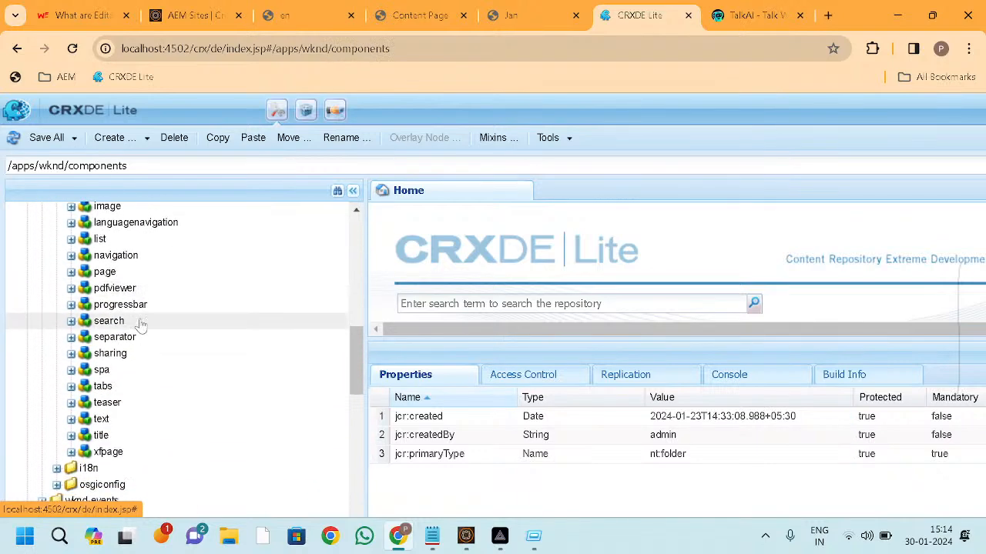
pyautogui.doubleClick(114, 274)
pyautogui.click(232, 166)
pyautogui.hotkey('ctrl', 'c')
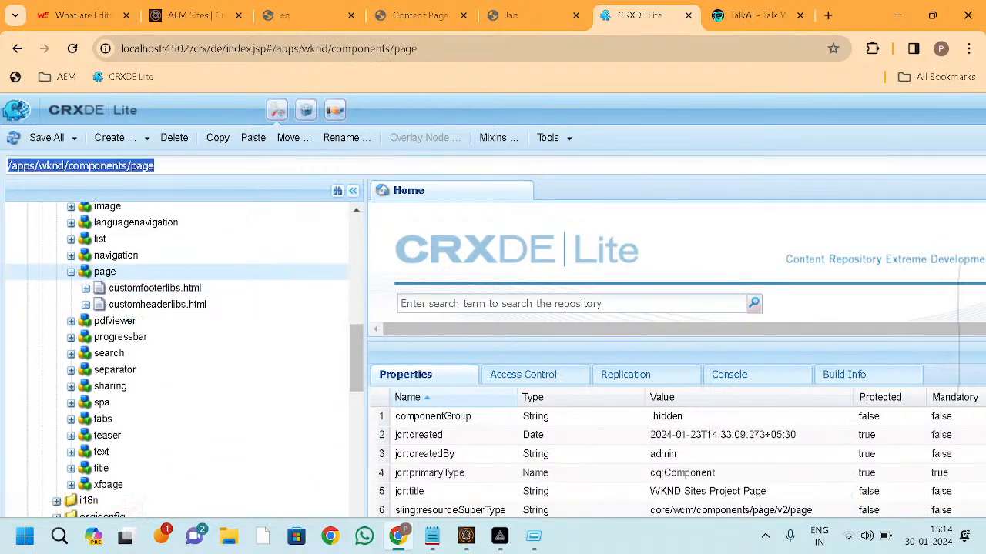
# Step: Set sling:resourceType on the initial/jcr:content node of janedtemplate's empty-page template type to wknd/components/page
pyautogui.scroll(-10, 209, 378)
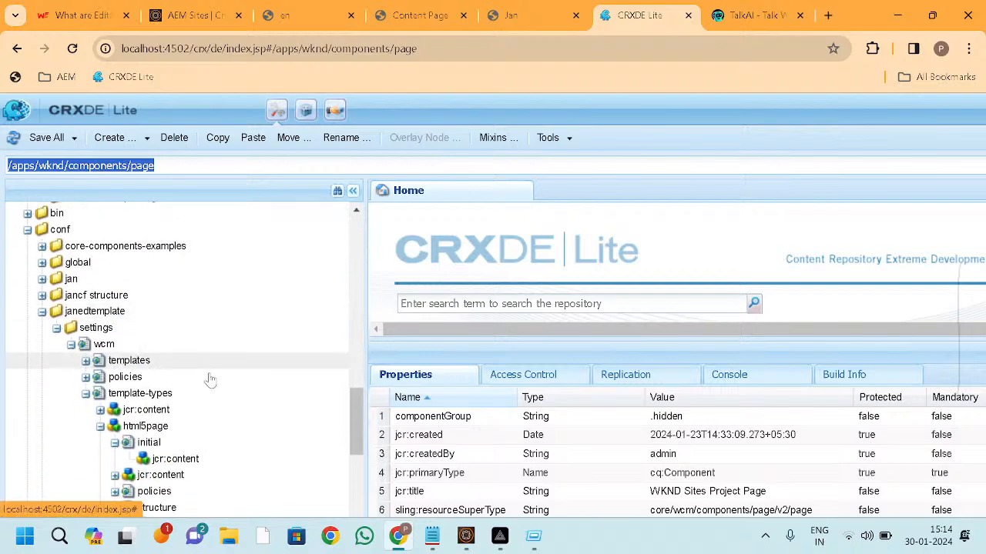
pyautogui.scroll(-2, 212, 378)
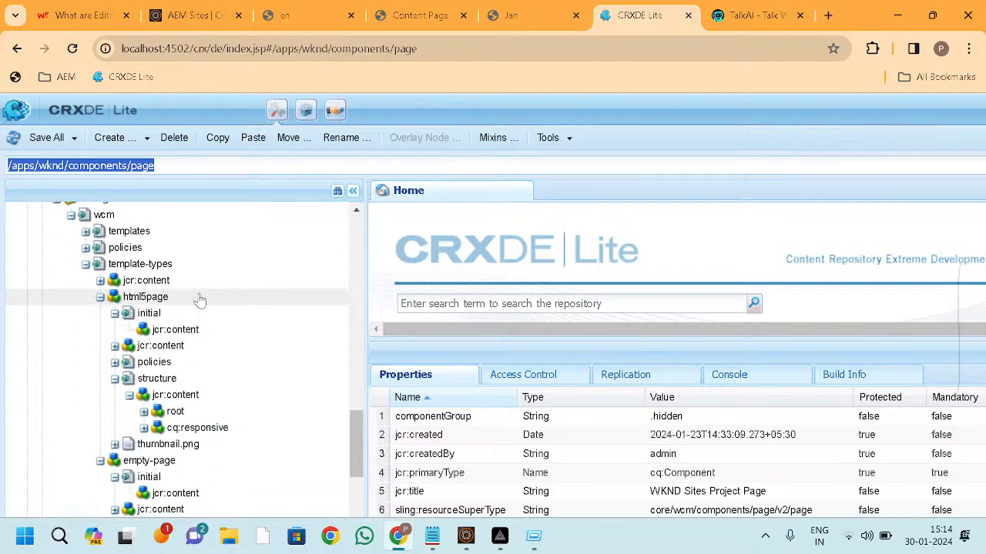
pyautogui.click(150, 298)
pyautogui.click(100, 298)
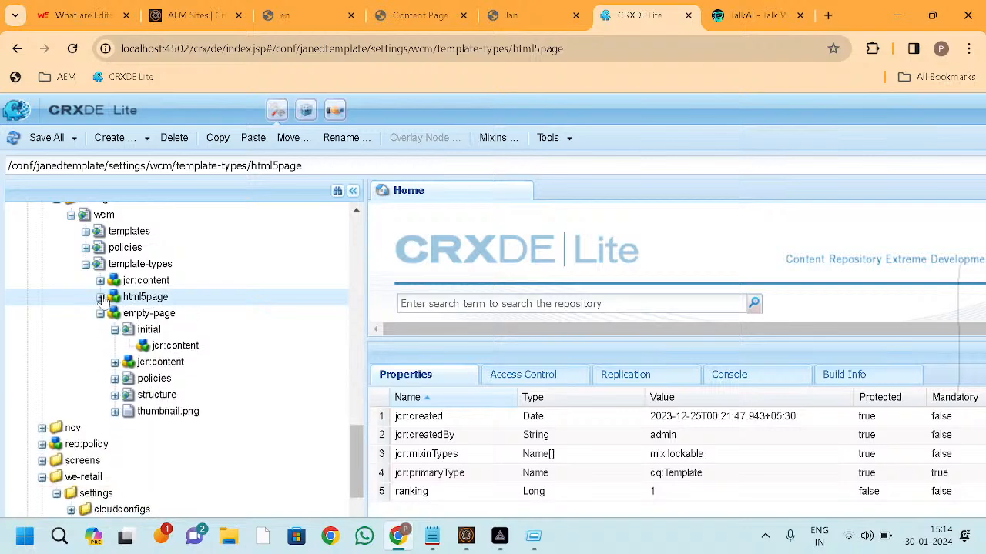
pyautogui.click(171, 315)
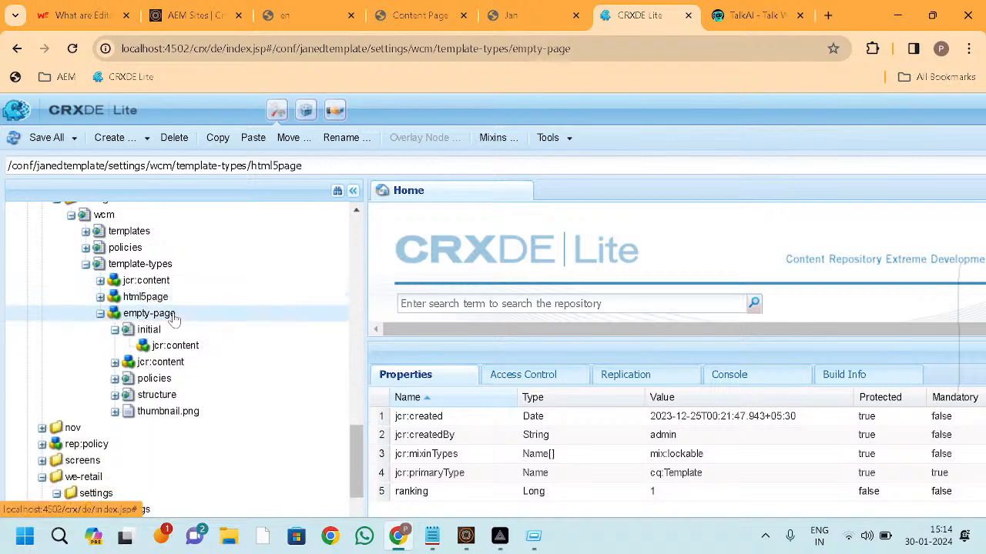
pyautogui.click(178, 345)
pyautogui.scroll(-1, 630, 487)
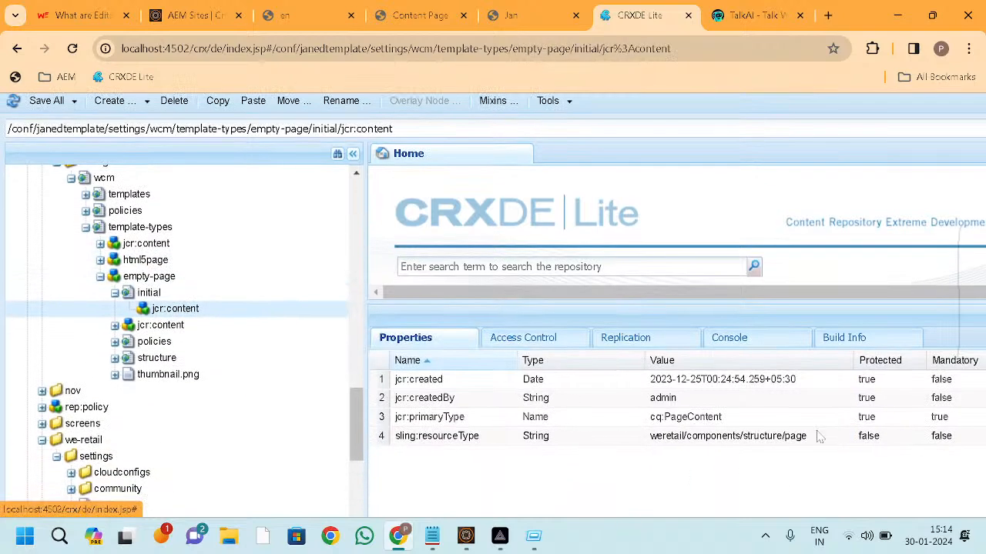
pyautogui.click(815, 445)
pyautogui.click(815, 445)
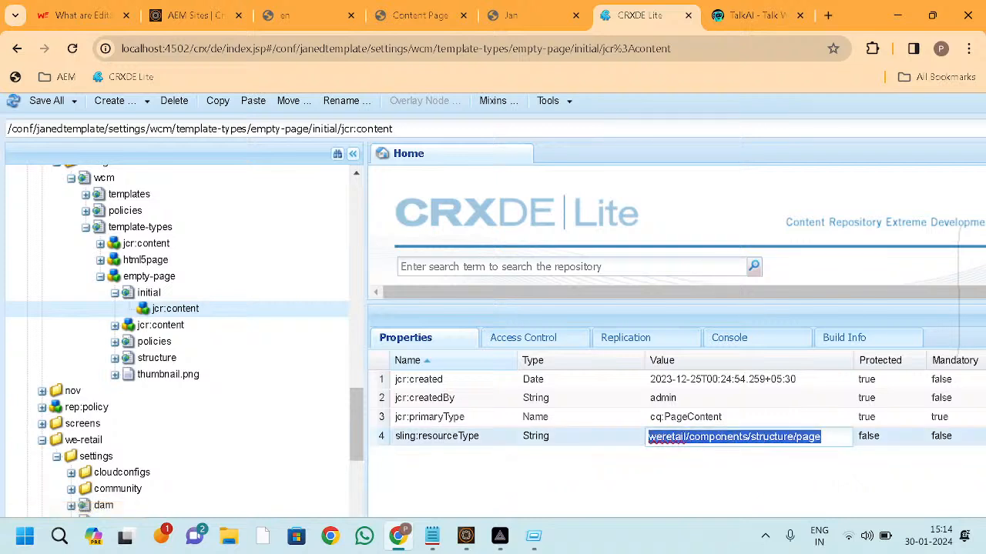
pyautogui.hotkey('ctrl', 'v')
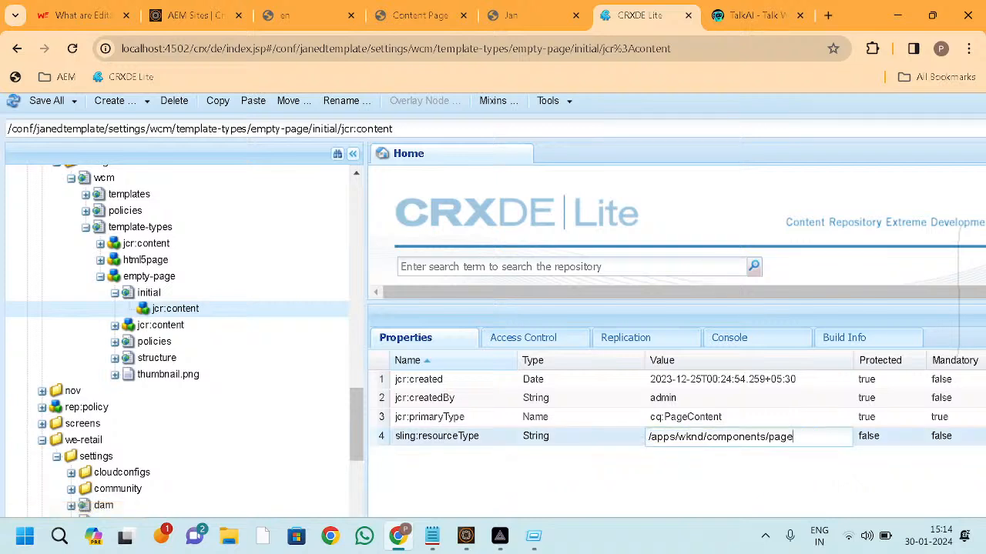
pyautogui.press('BackSpace')
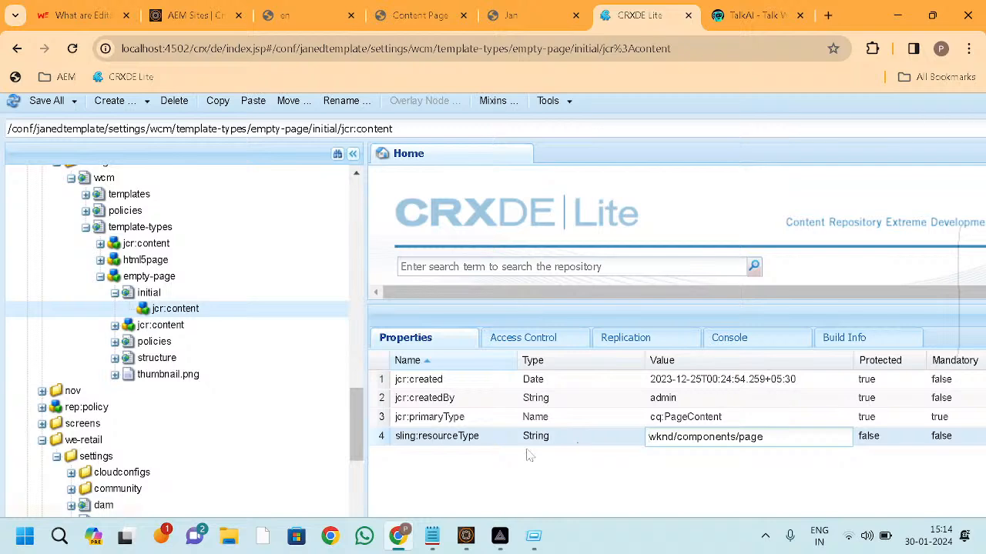
pyautogui.press('Return')
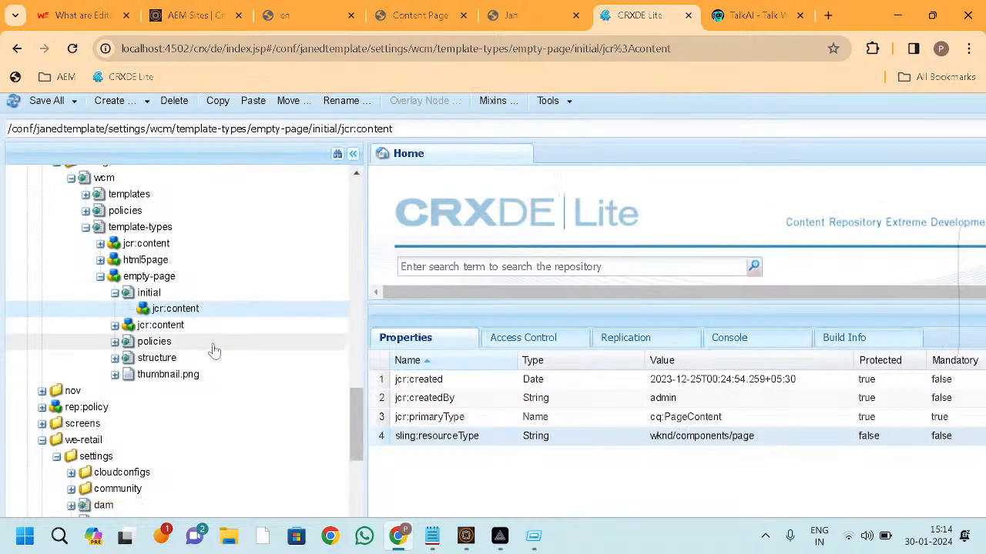
# Step: Try to replace sling:resourceType on empty-page's structure/jcr:content with the copied wknd page component path, without the /apps prefix
pyautogui.click(213, 345)
pyautogui.click(192, 375)
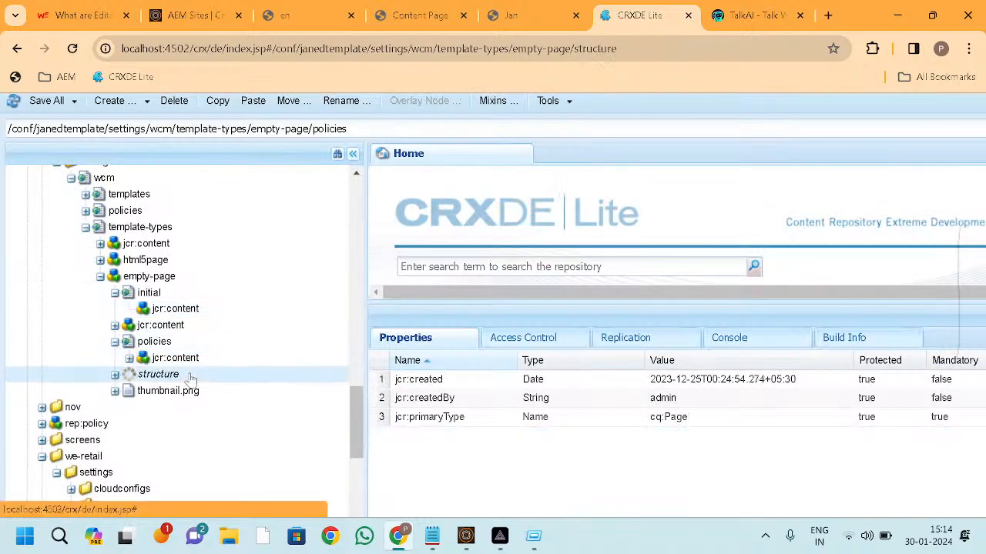
pyautogui.click(204, 394)
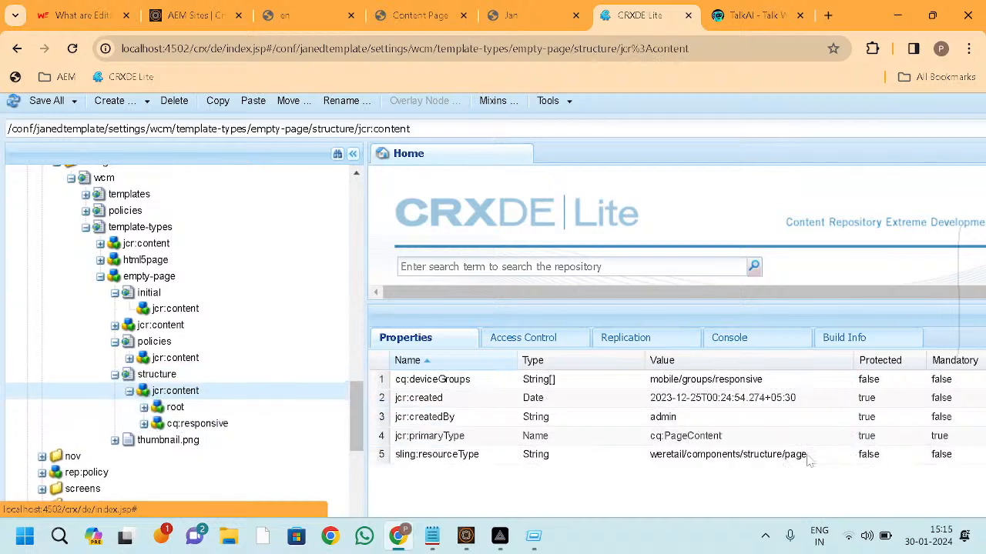
pyautogui.doubleClick(806, 456)
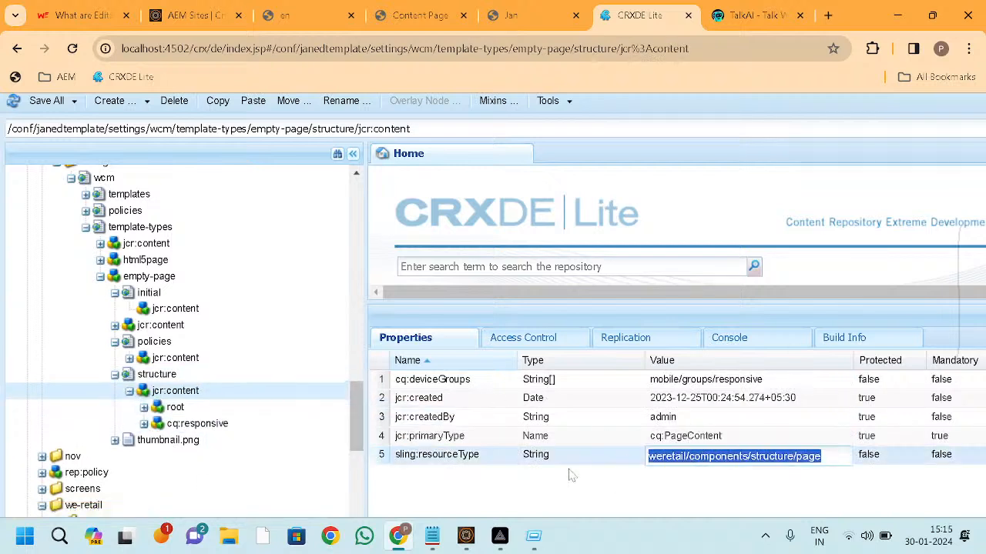
pyautogui.hotkey('ctrl', 'v')
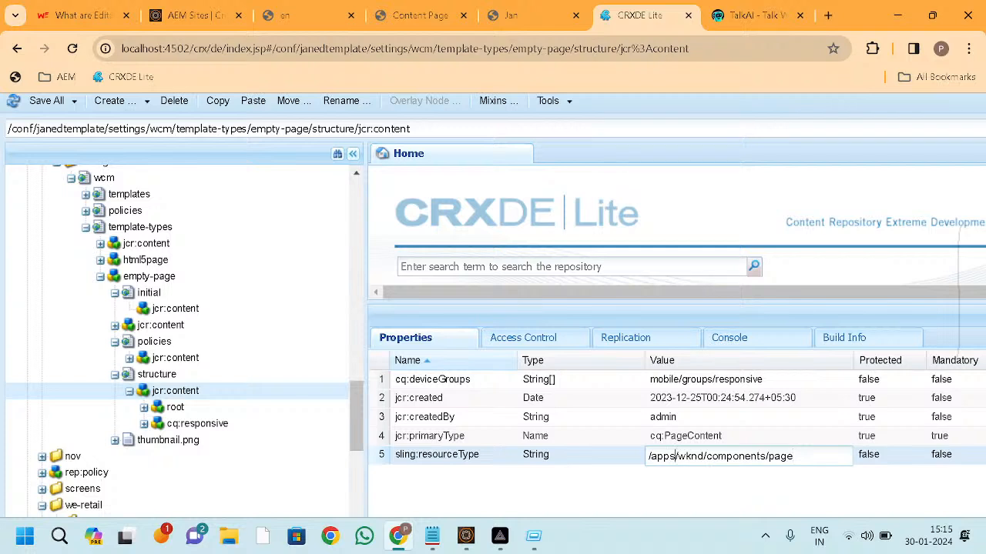
pyautogui.press('BackSpace')
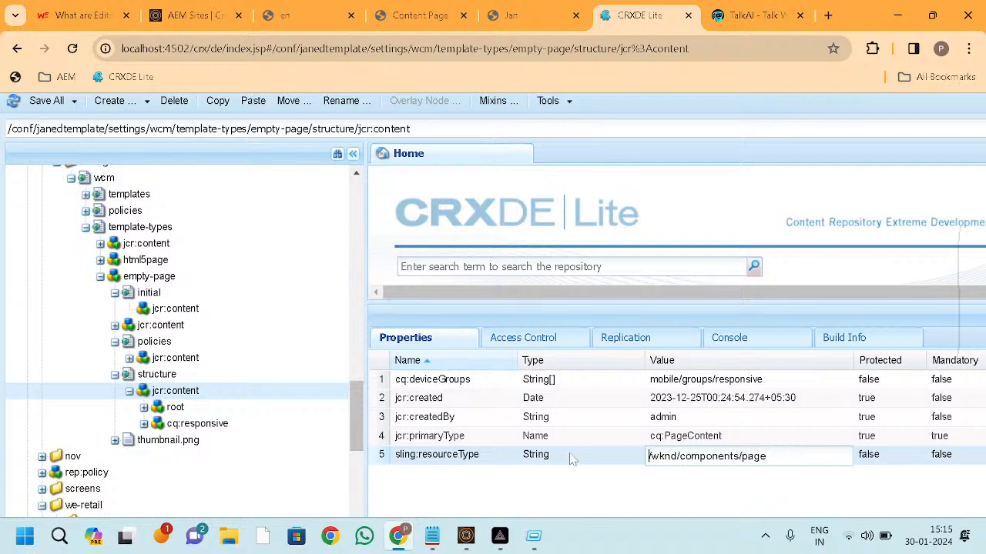
pyautogui.click(497, 362)
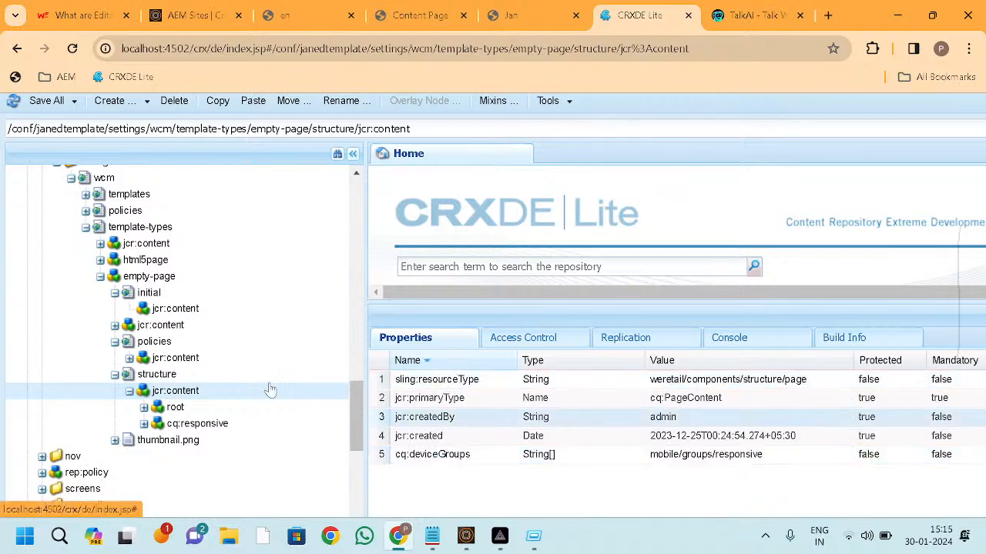
# Step: Reload the repository browser and check sling:resourceType on the jcr:content nodes under empty-page's structure, policies and initial
pyautogui.click(187, 375)
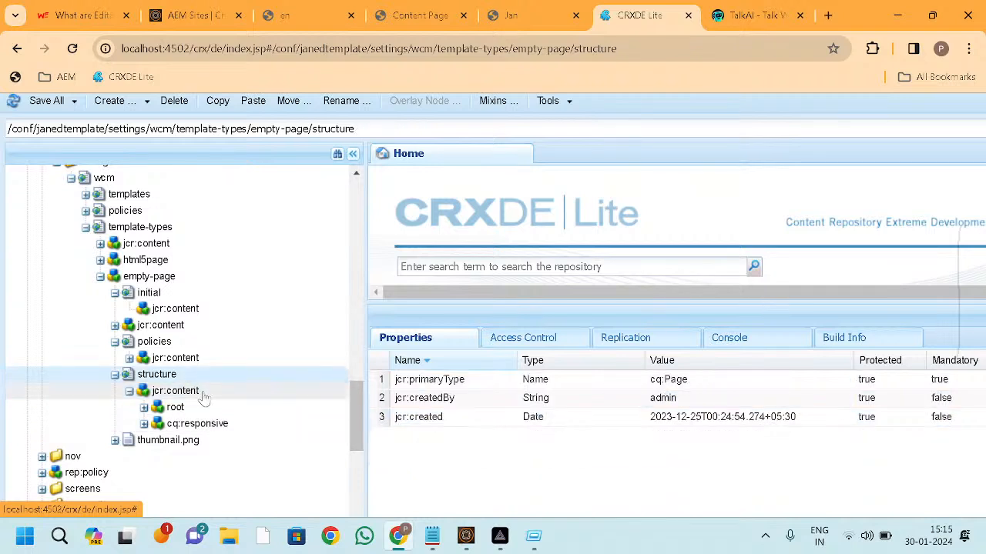
pyautogui.click(203, 393)
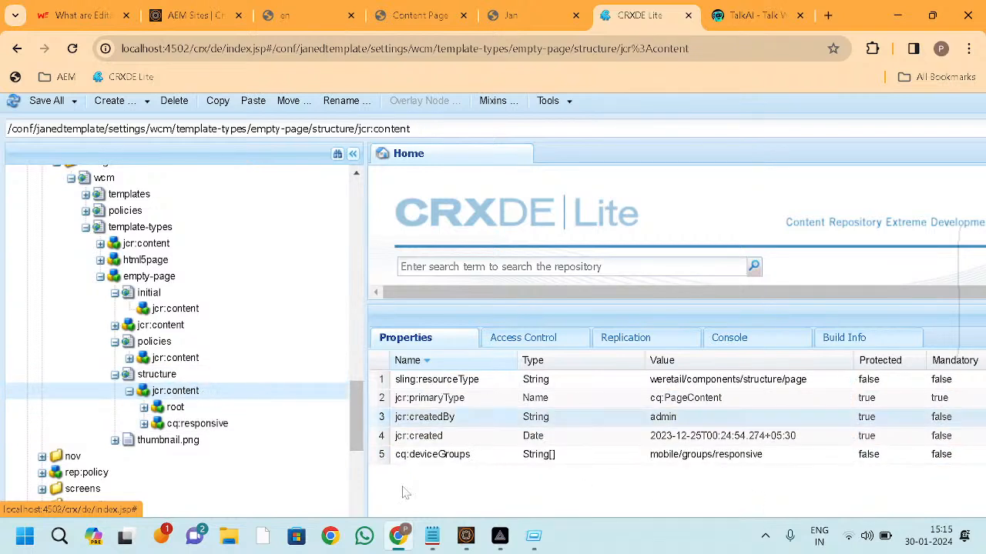
pyautogui.click(188, 376)
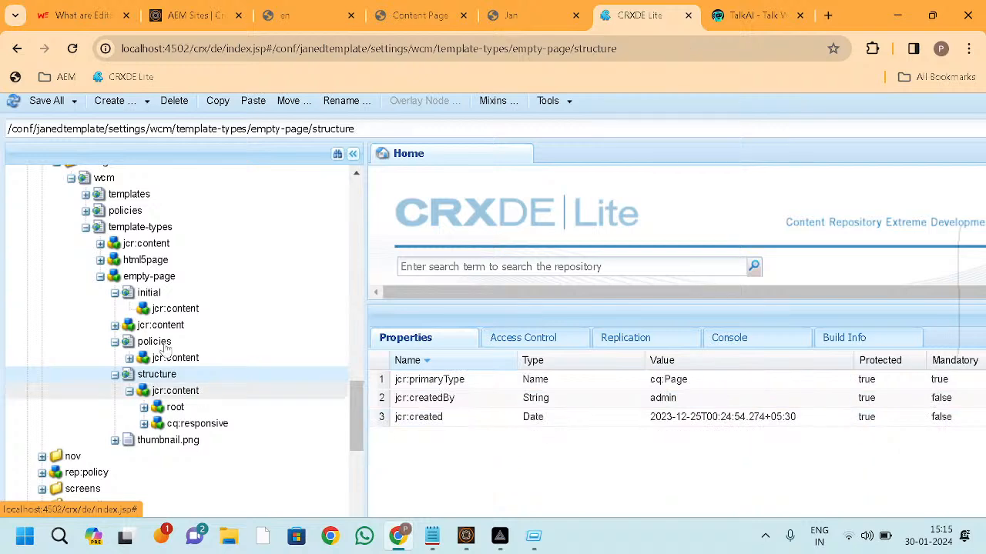
pyautogui.click(71, 50)
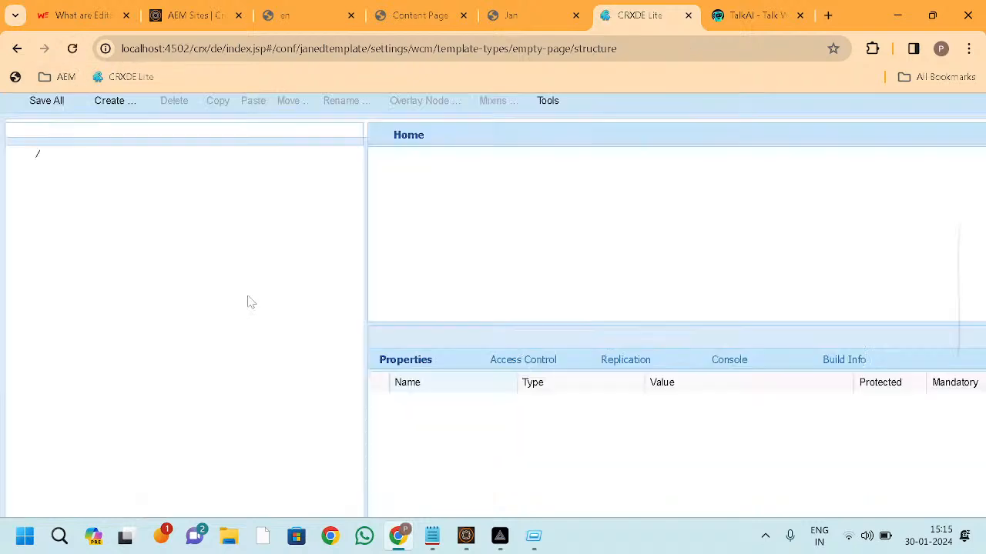
pyautogui.scroll(-3, 208, 425)
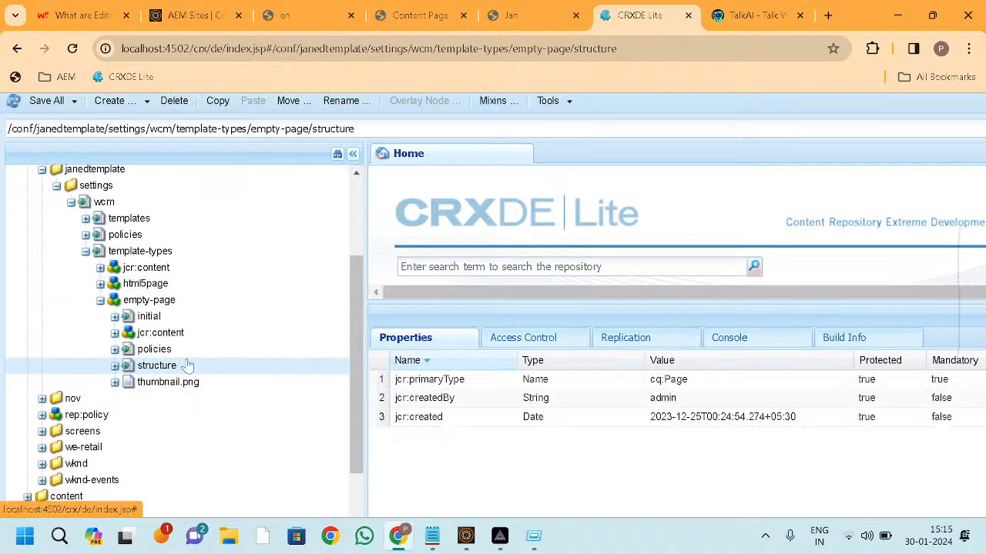
pyautogui.click(162, 349)
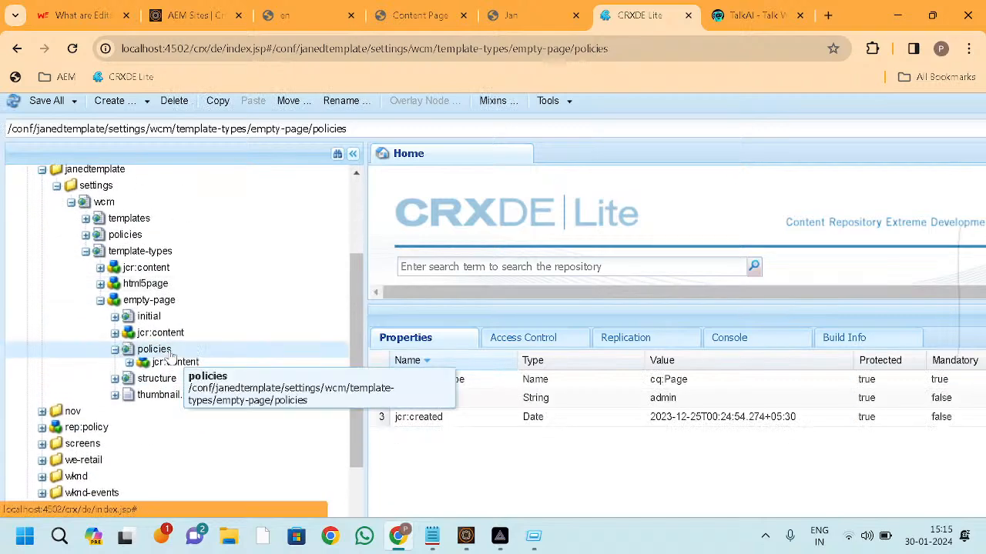
pyautogui.click(185, 367)
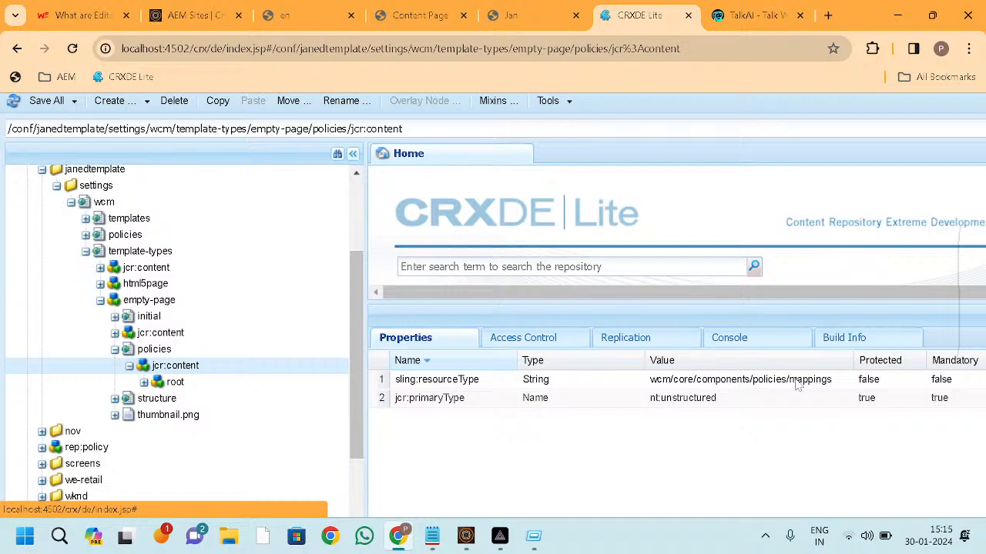
pyautogui.click(114, 350)
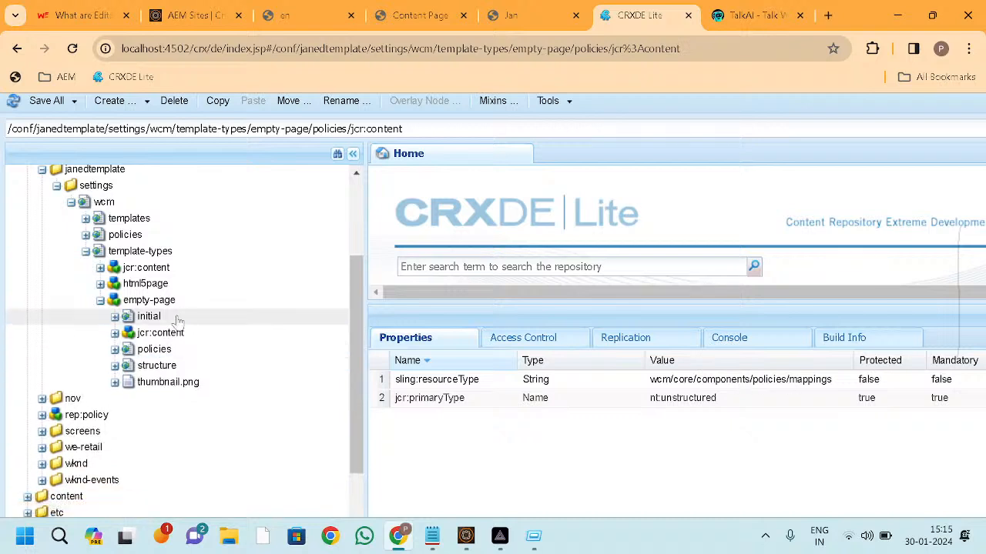
pyautogui.click(177, 319)
pyautogui.click(189, 334)
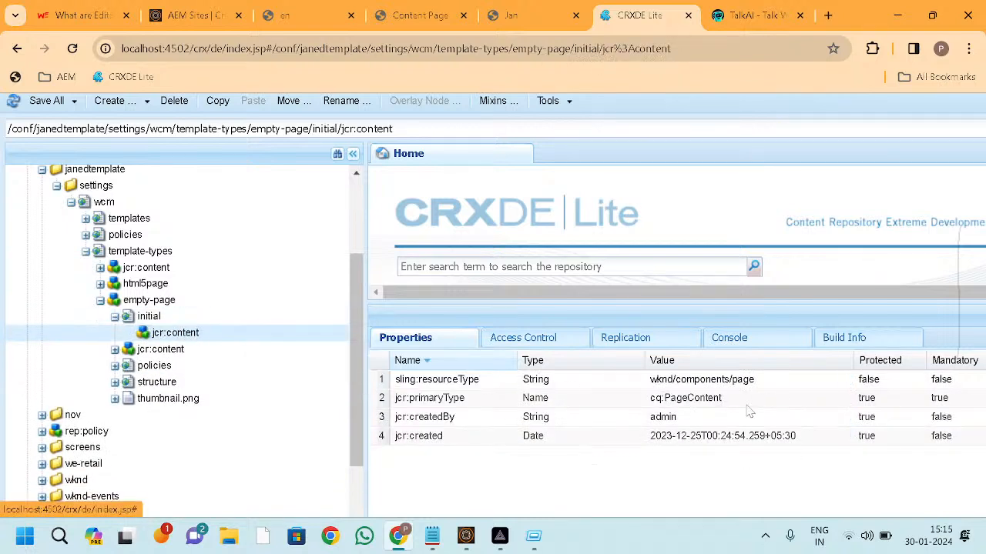
# Step: Set sling:resourceType on empty-page's structure/jcr:content to wknd/components/page and save the changes
pyautogui.click(166, 382)
pyautogui.click(185, 399)
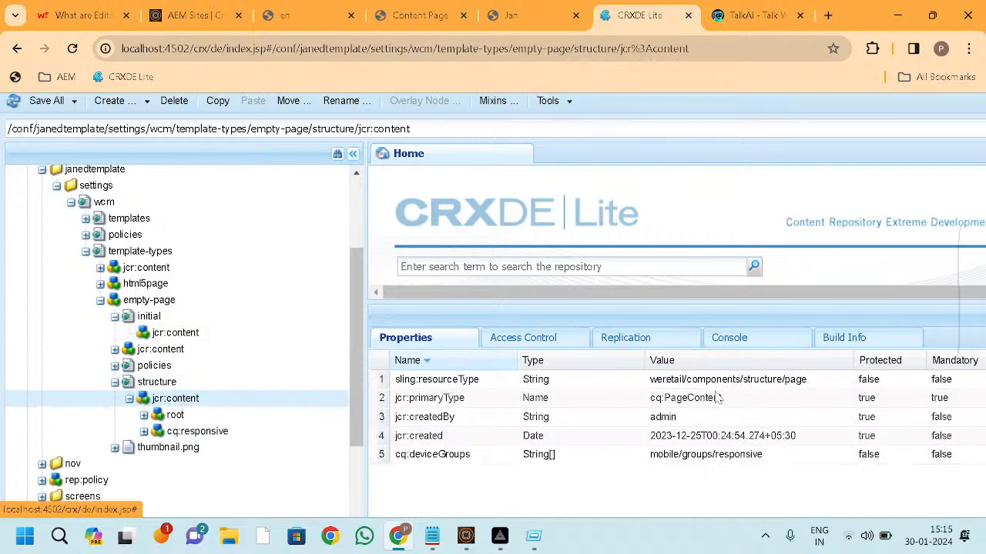
pyautogui.click(809, 380)
pyautogui.click(809, 380)
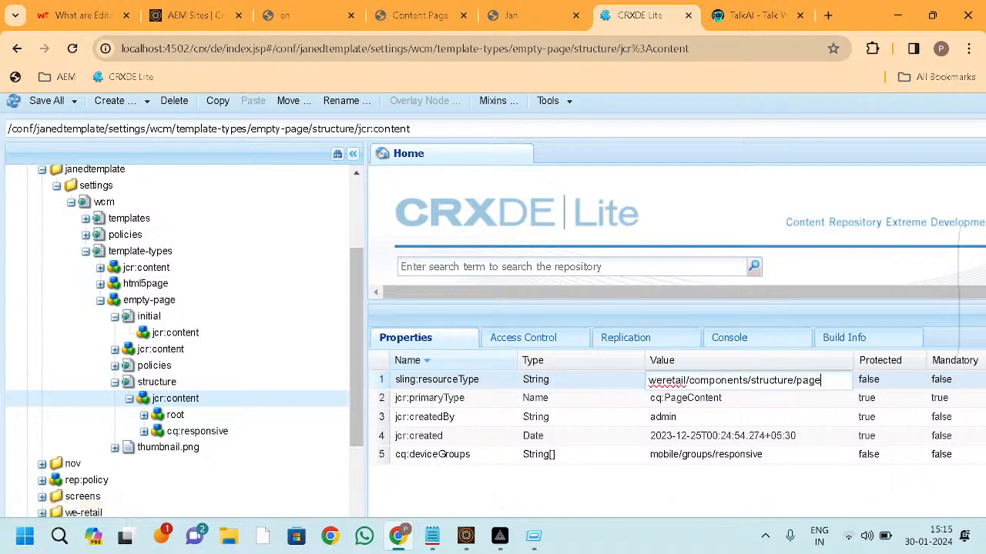
pyautogui.moveTo(821, 380); pyautogui.dragTo(623, 379)
pyautogui.write('/apps/wknd/components/page')
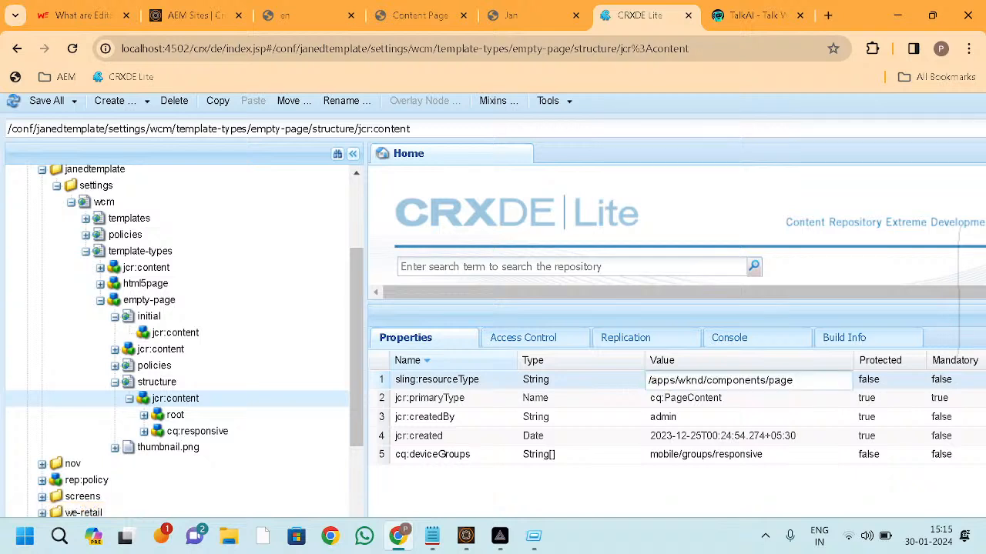
pyautogui.press('BackSpace')
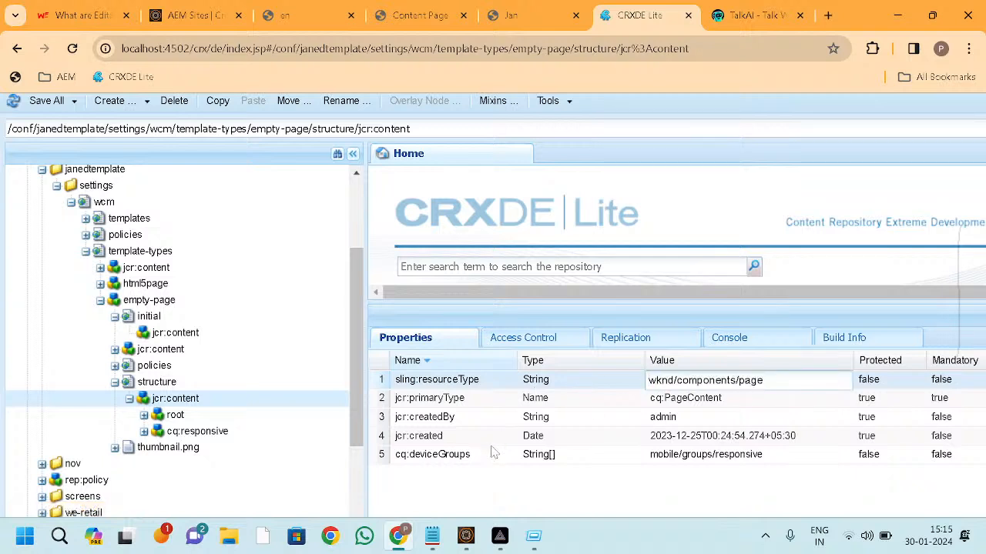
pyautogui.press('Return')
pyautogui.hotkey('ctrl', 's')
# Step: Reload the AEM Sites Create Template wizard and compare its template types with the nodes under janedtemplate's template-types in CRXDE Lite
pyautogui.click(312, 8)
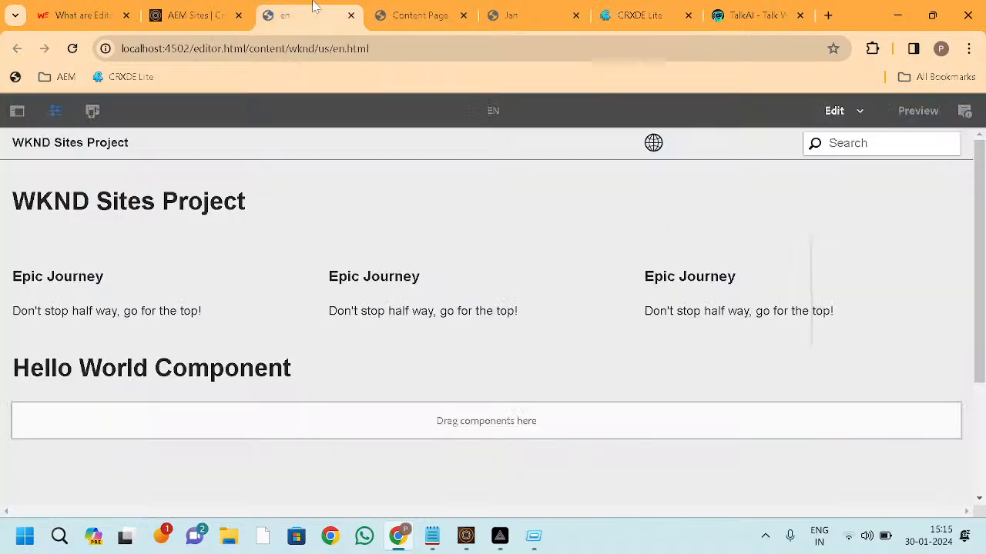
pyautogui.click(244, 6)
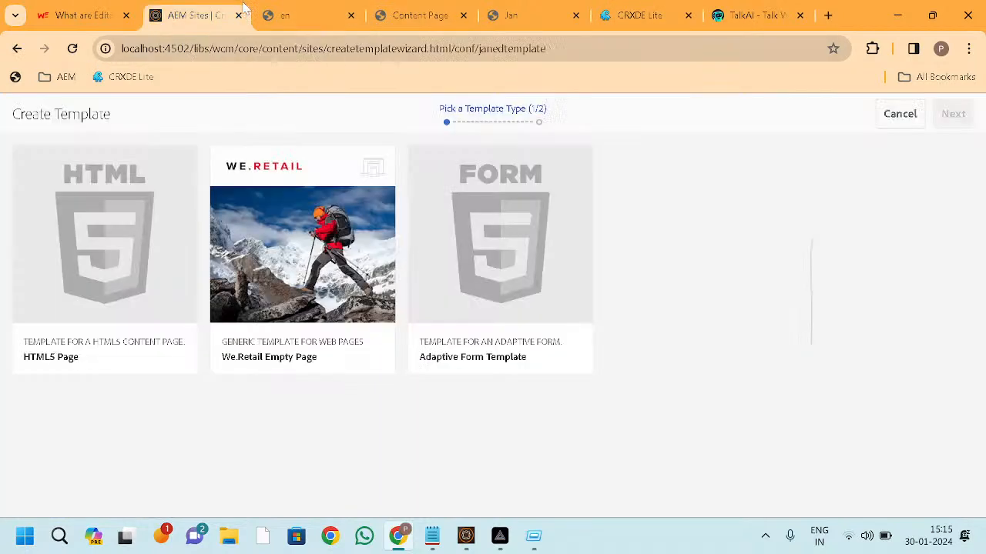
pyautogui.click(72, 50)
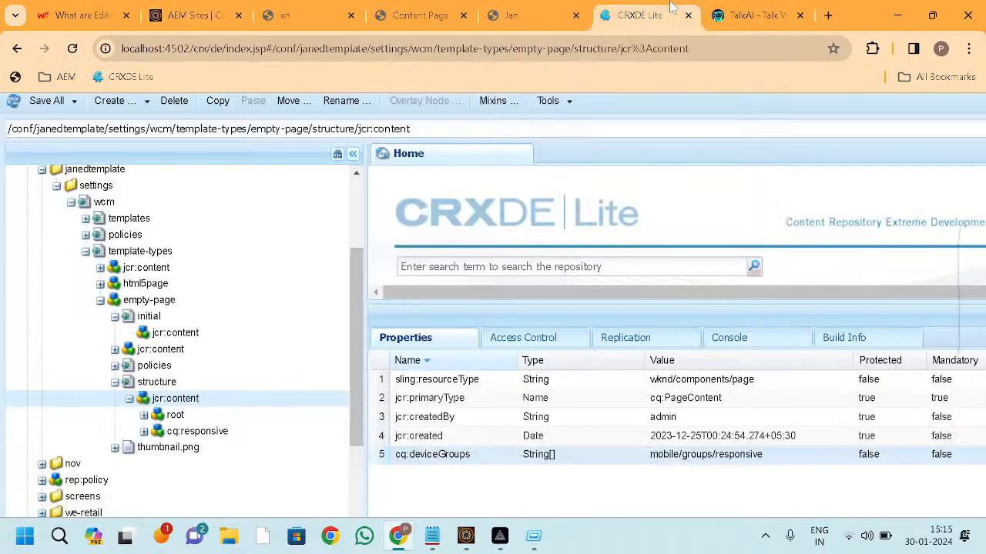
pyautogui.click(670, 11)
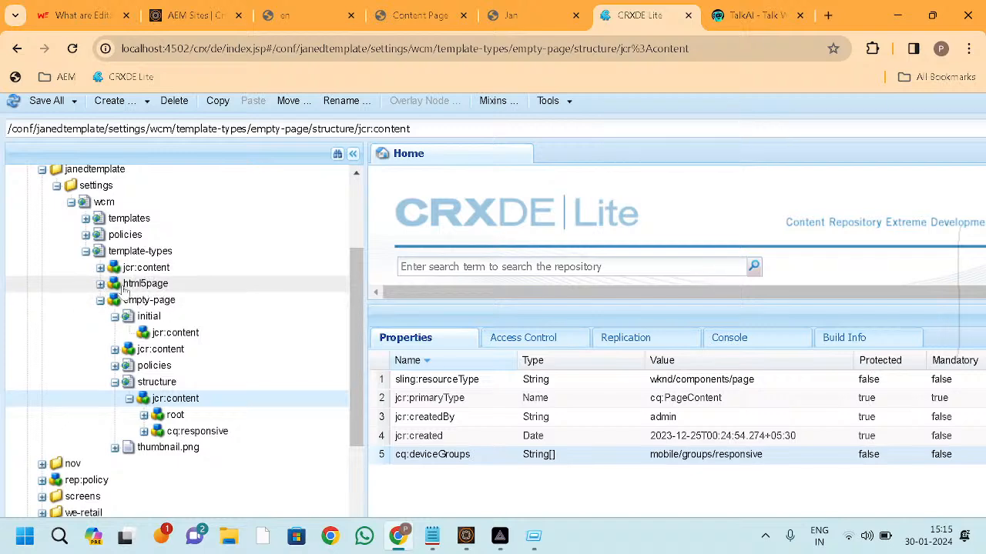
pyautogui.scroll(2, 124, 286)
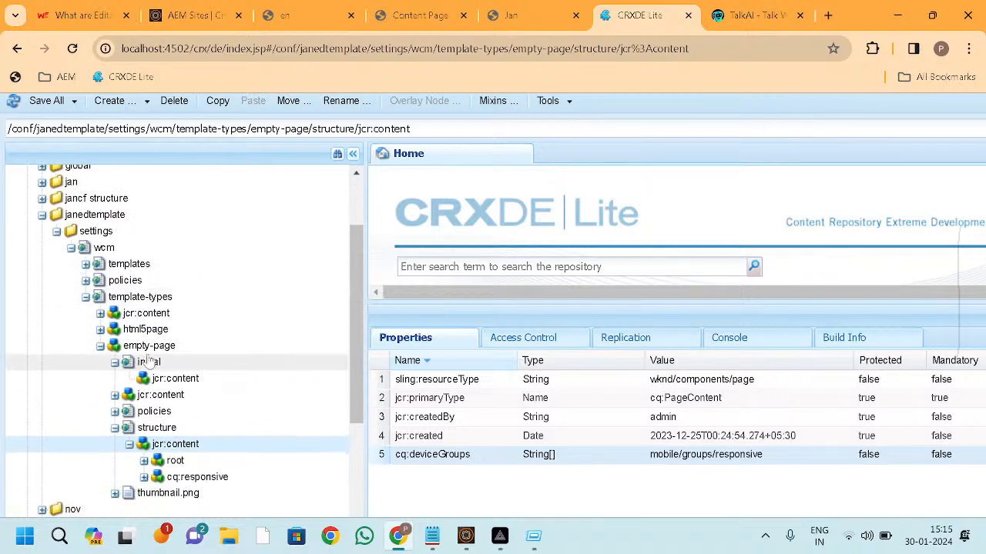
pyautogui.click(100, 348)
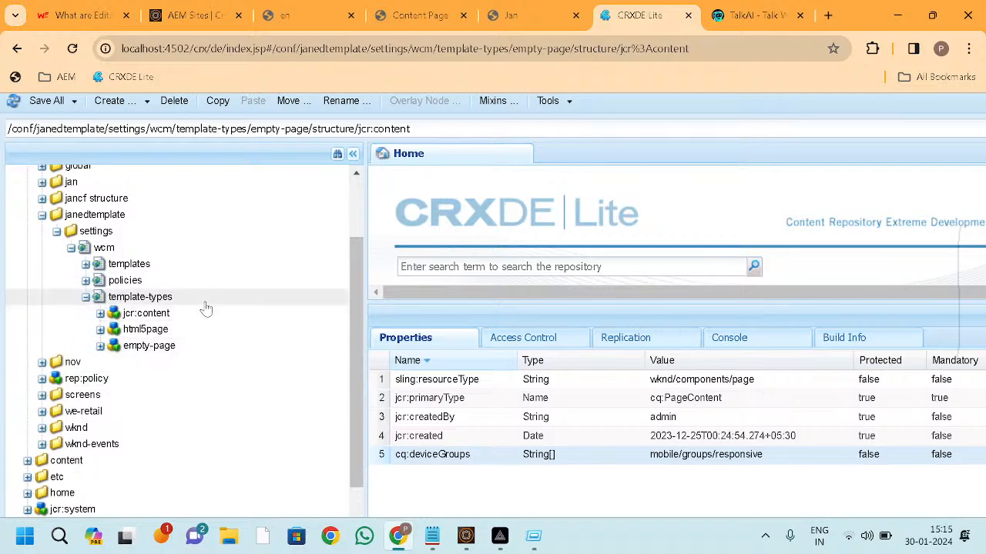
pyautogui.click(190, 9)
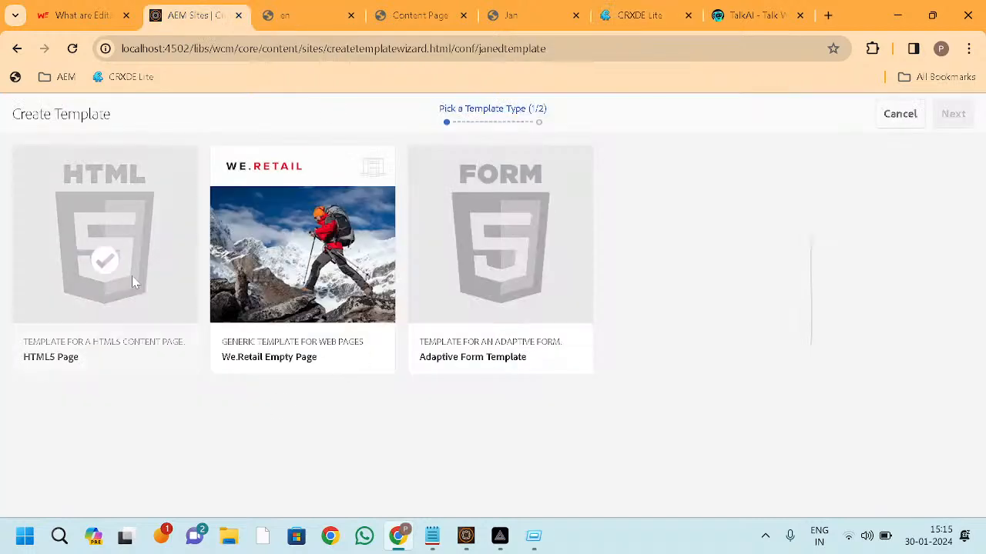
# Step: Create a template titled janeditableTemplate from the HTML5 Page template type and return to the janedtemplate folder
pyautogui.click(105, 262)
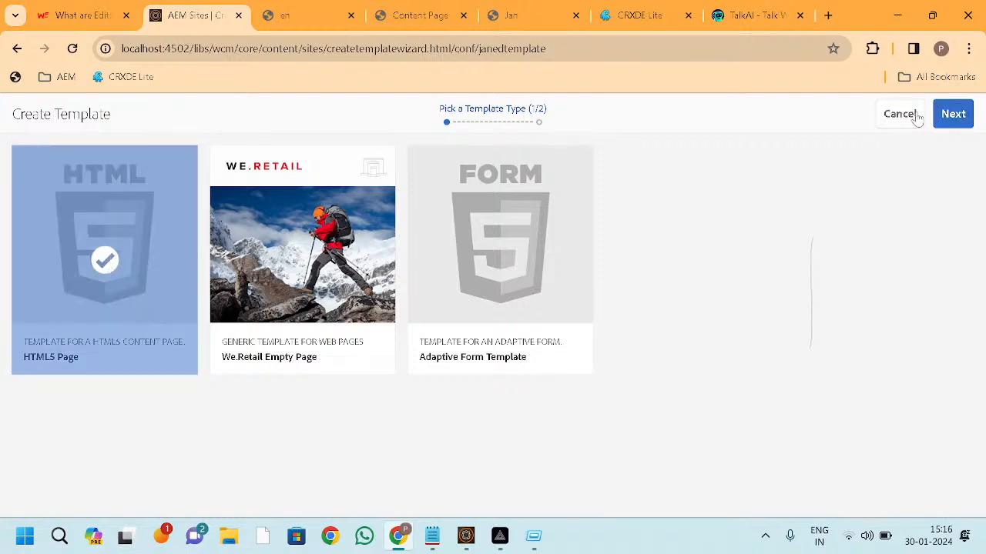
pyautogui.click(953, 116)
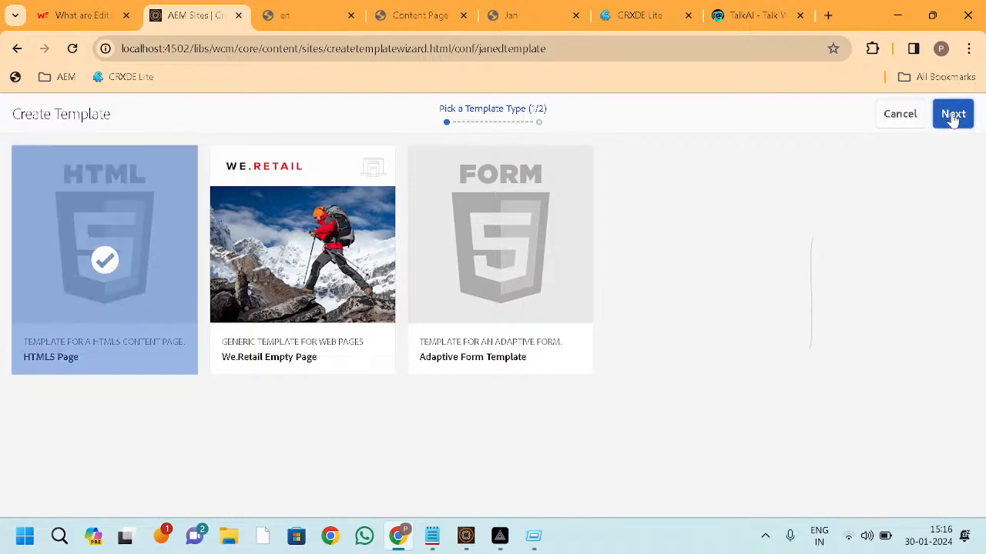
pyautogui.click(400, 169)
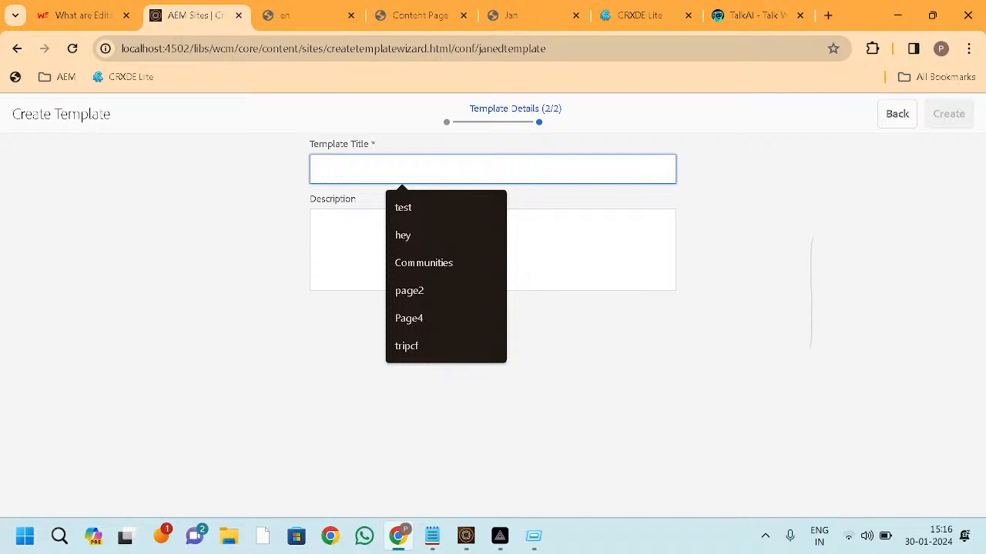
pyautogui.write('Test')
pyautogui.press('BackSpace')
pyautogui.press('BackSpace')
pyautogui.press('BackSpace')
pyautogui.press('BackSpace')
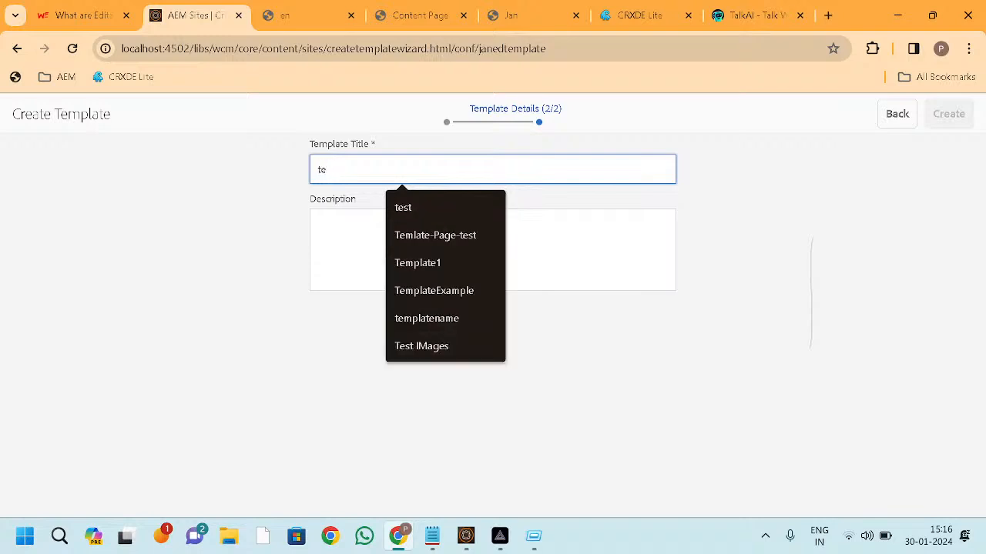
pyautogui.write('jane')
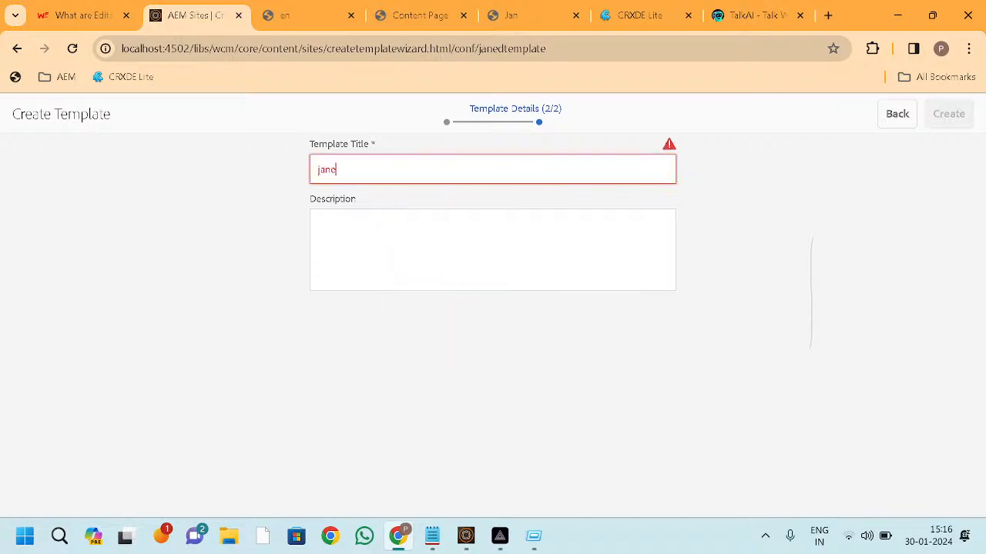
pyautogui.write('ditableTemplate')
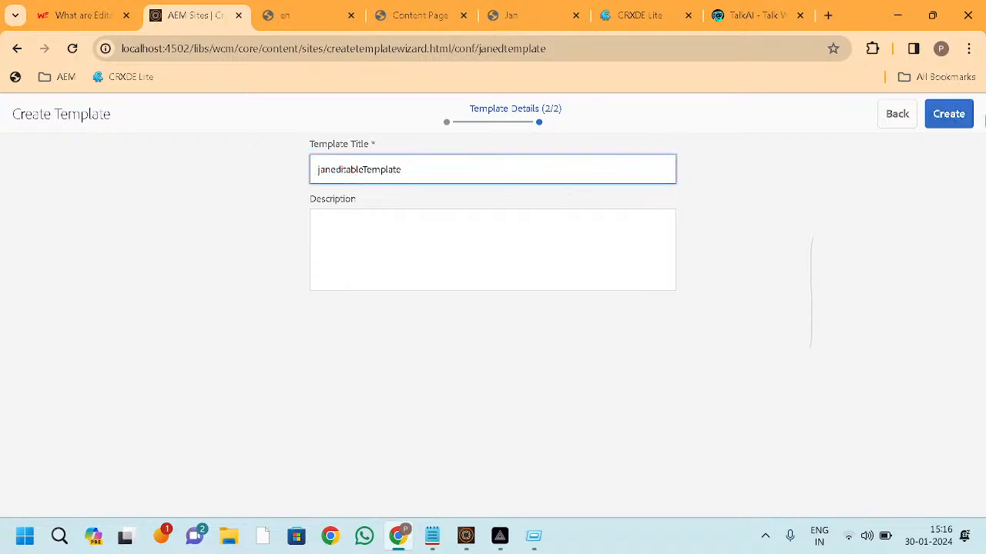
pyautogui.click(949, 114)
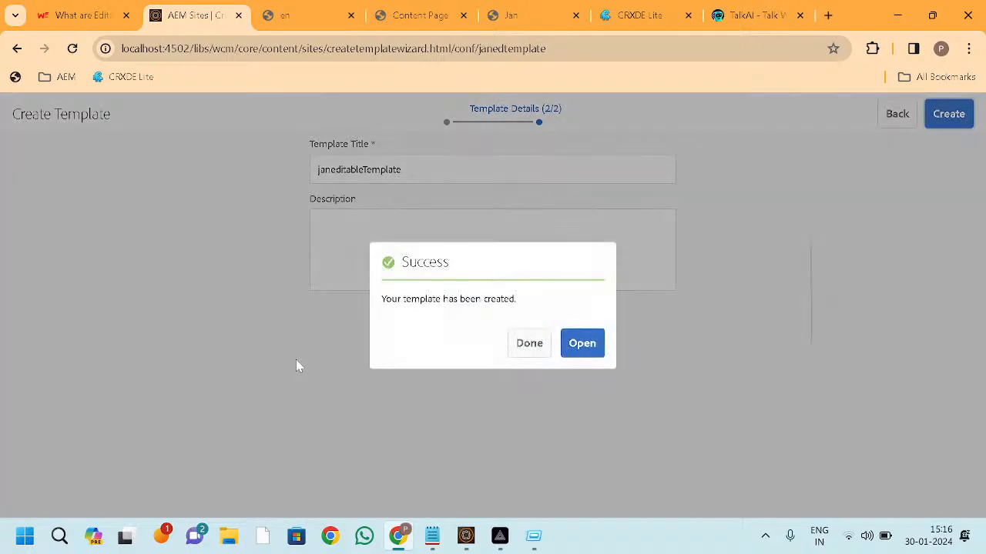
pyautogui.click(530, 343)
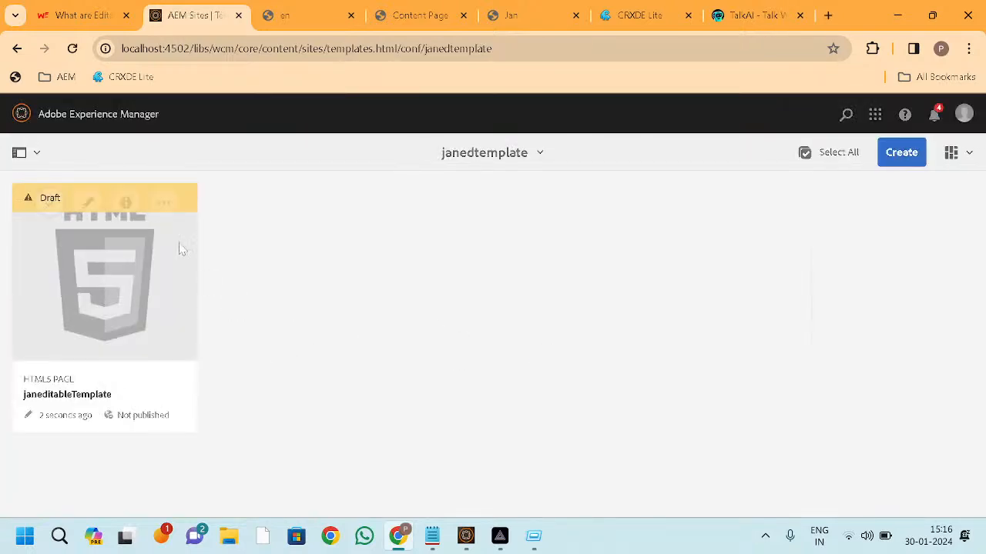
# Step: Enable the draft template janeditableTemplate and confirm
pyautogui.click(164, 208)
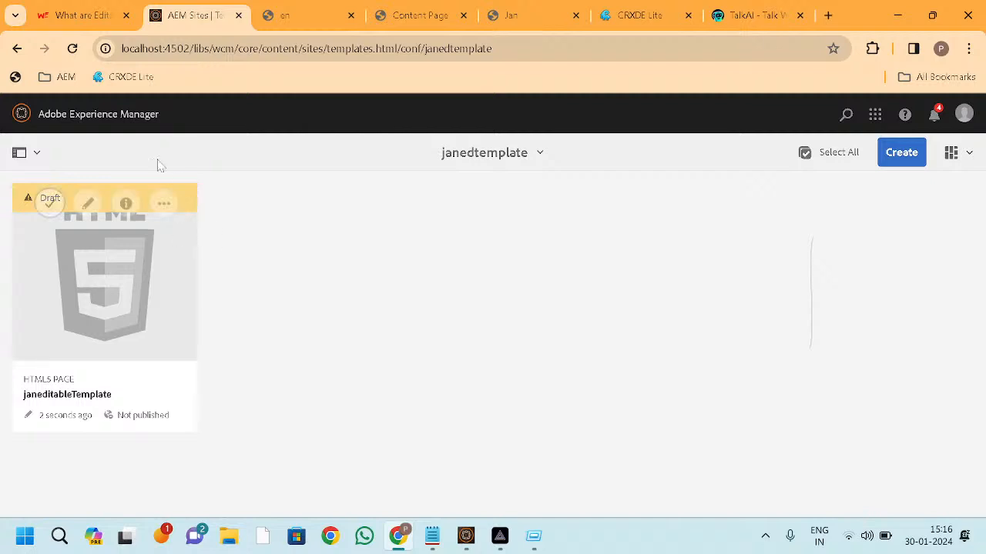
pyautogui.click(163, 204)
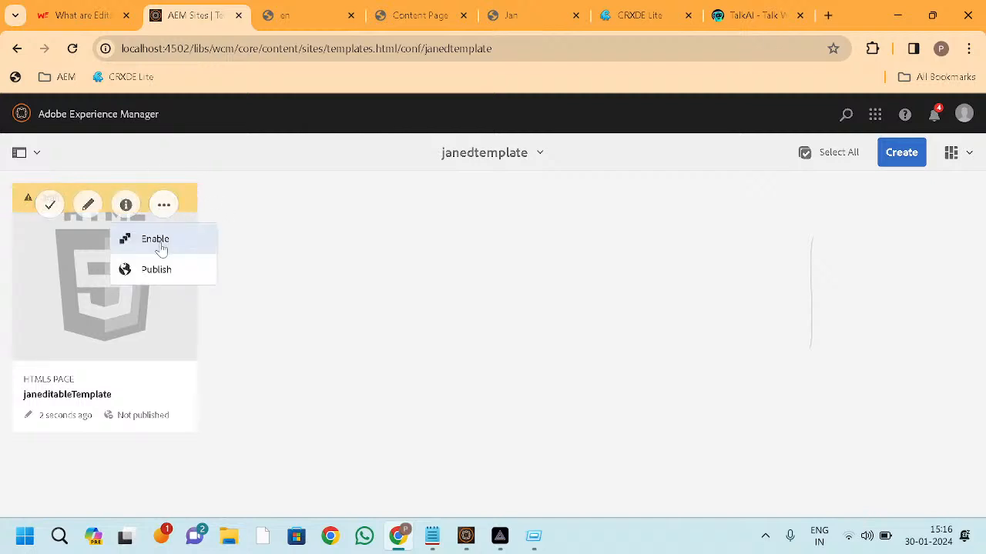
pyautogui.click(161, 241)
pyautogui.click(618, 377)
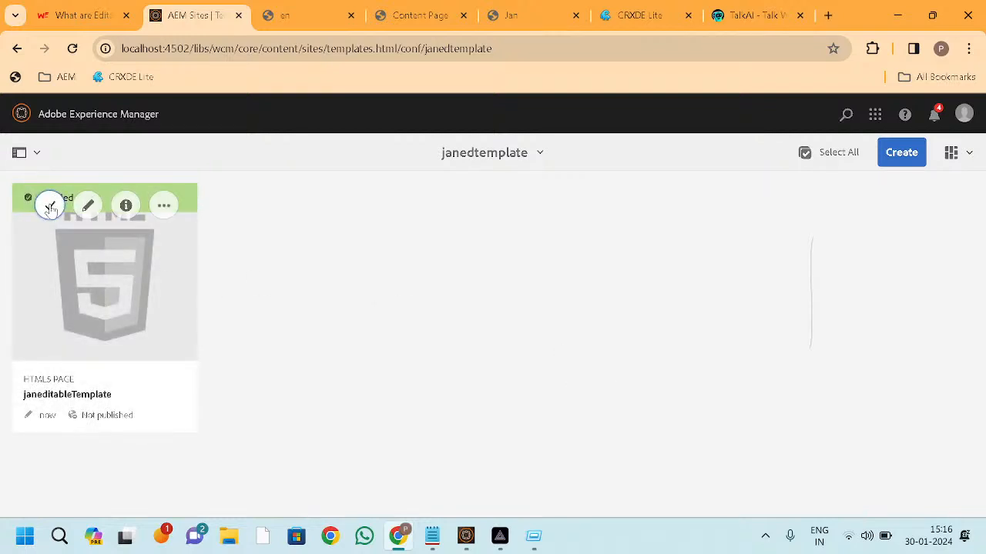
# Step: Open janeditableTemplate in the template editor and view its available editing modes
pyautogui.click(50, 208)
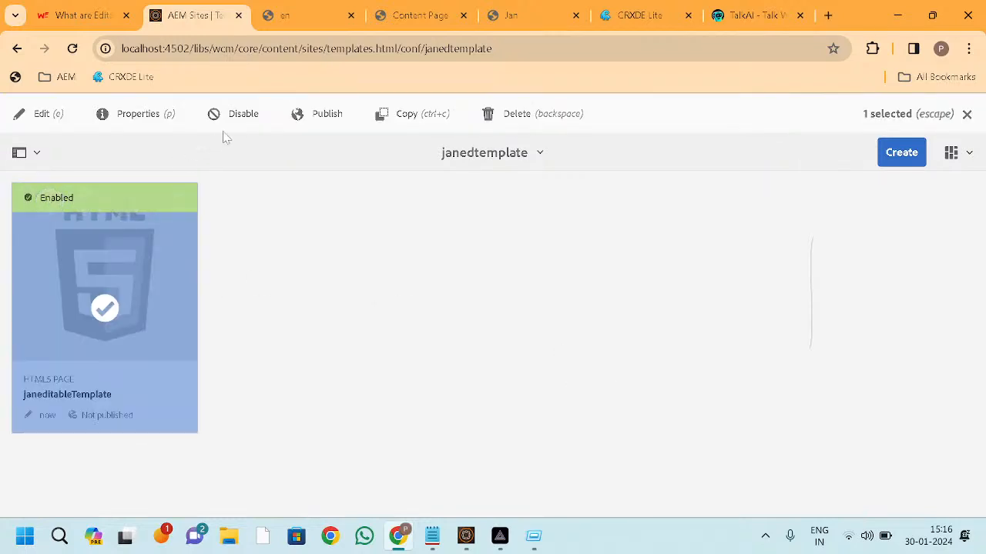
pyautogui.click(30, 114)
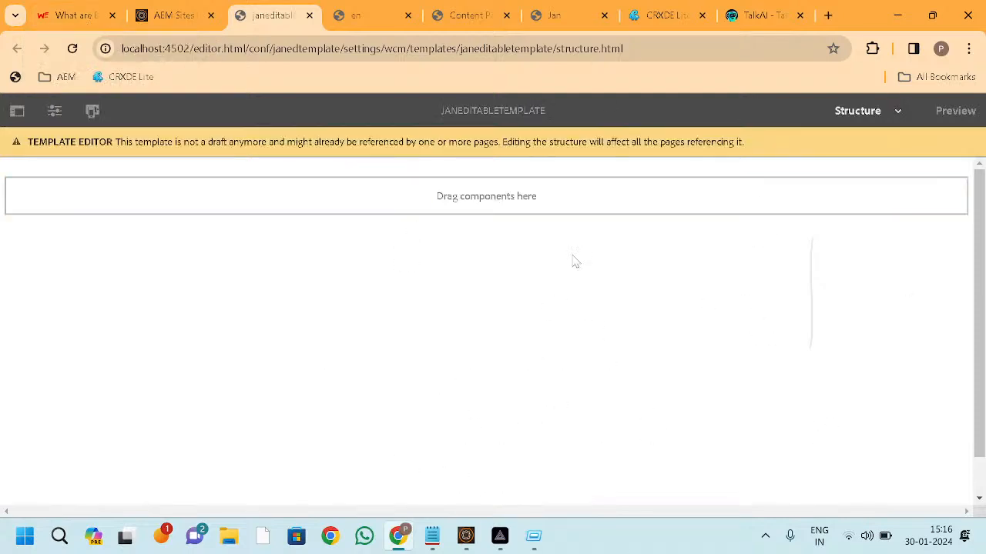
pyautogui.click(900, 112)
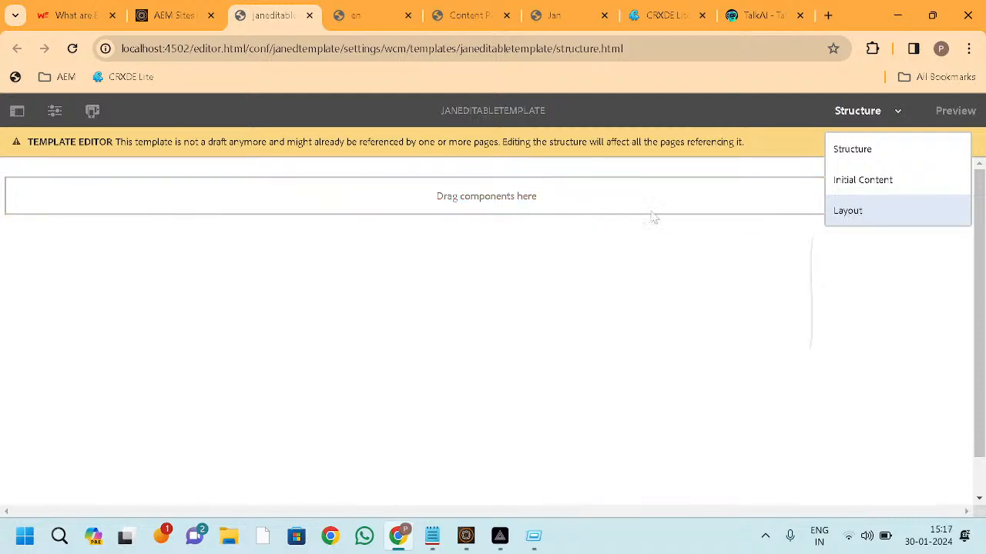
# Step: Look through the components that can be inserted into the template's empty root container, without inserting any
pyautogui.click(585, 224)
pyautogui.click(587, 223)
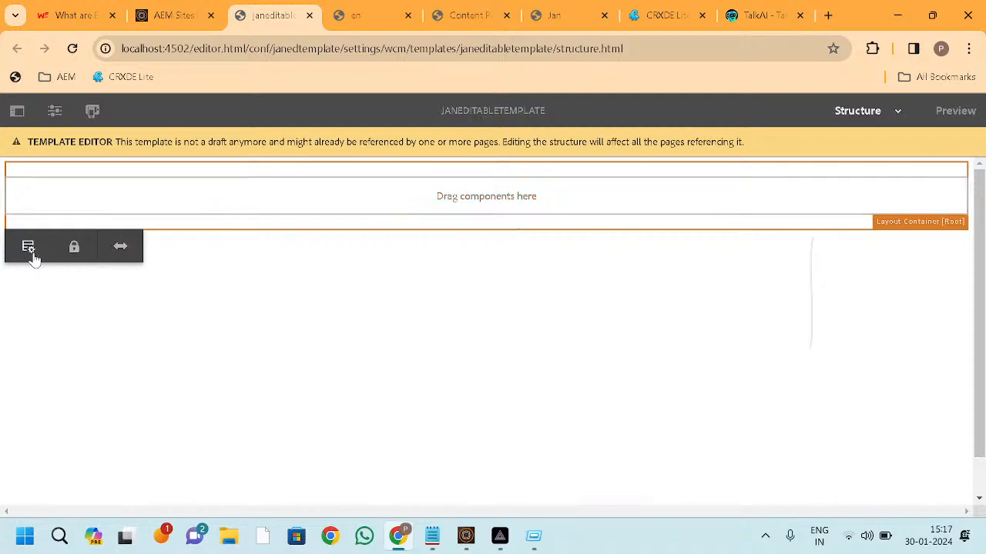
pyautogui.click(336, 191)
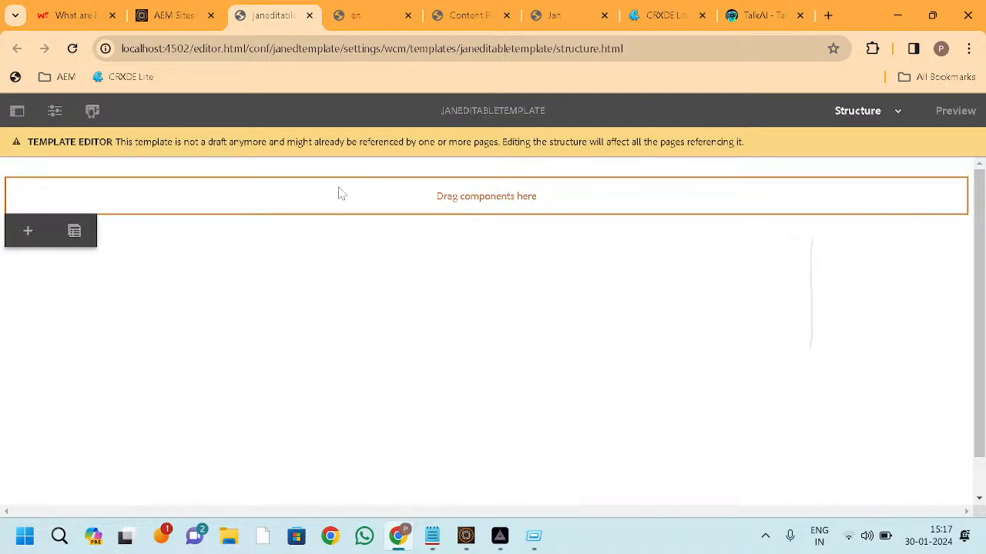
pyautogui.click(33, 240)
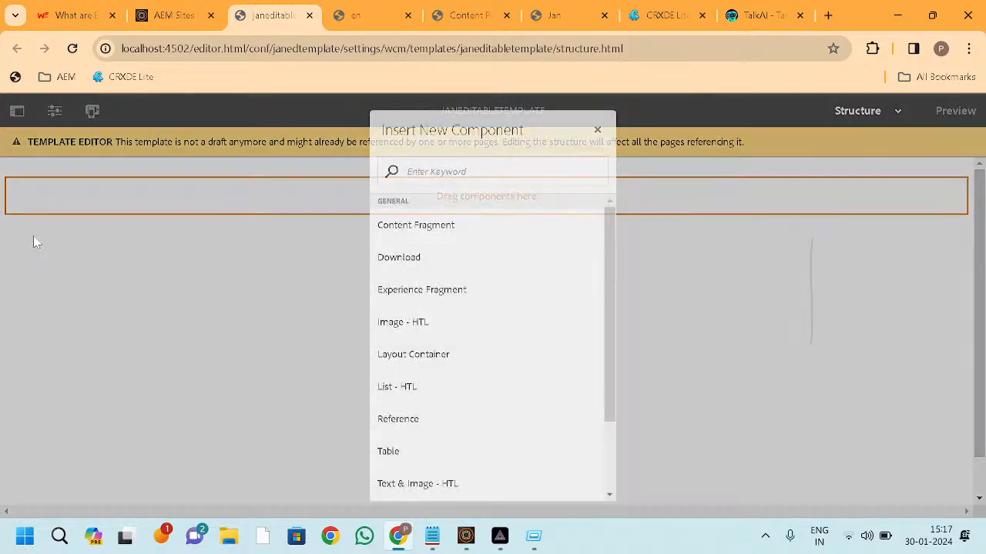
pyautogui.scroll(-1, 461, 226)
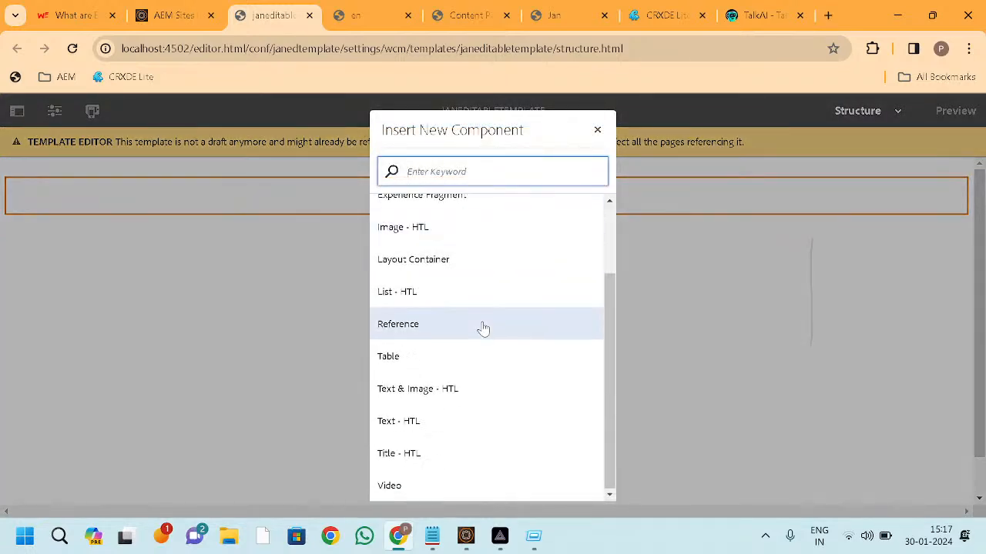
pyautogui.scroll(2, 480, 329)
pyautogui.click(600, 131)
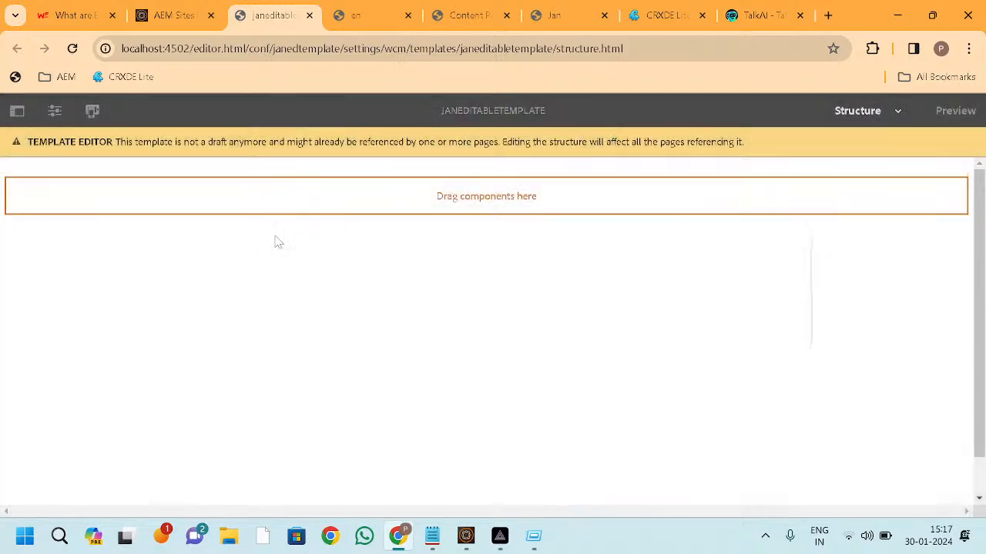
# Step: Review the General group of allowed components in the root Layout Container's policy and confirm the policy as it is
pyautogui.click(222, 227)
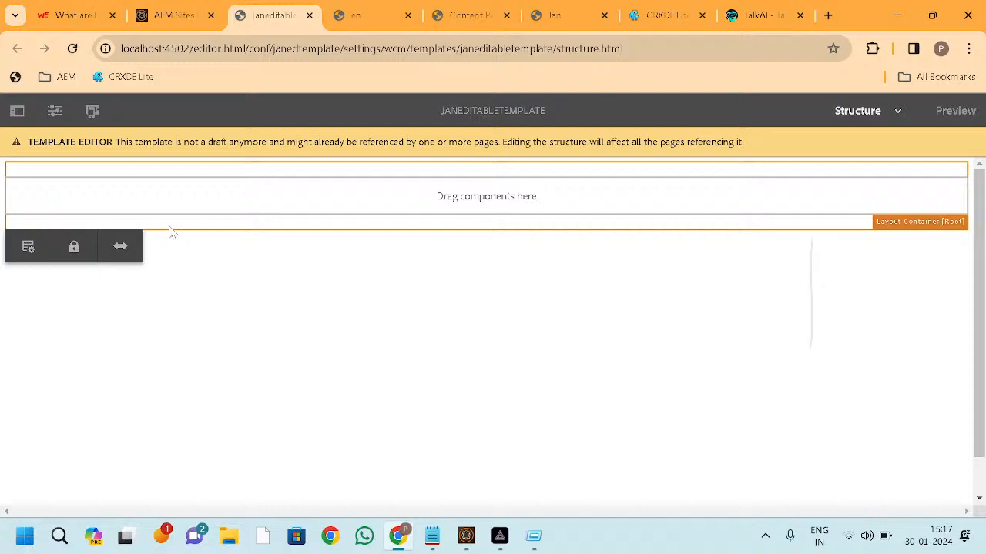
pyautogui.click(28, 247)
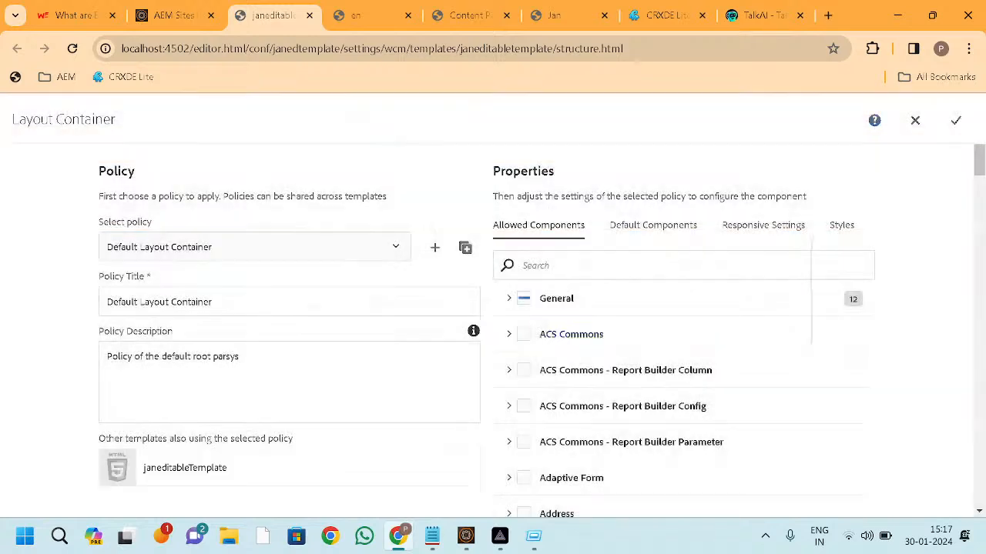
pyautogui.click(512, 300)
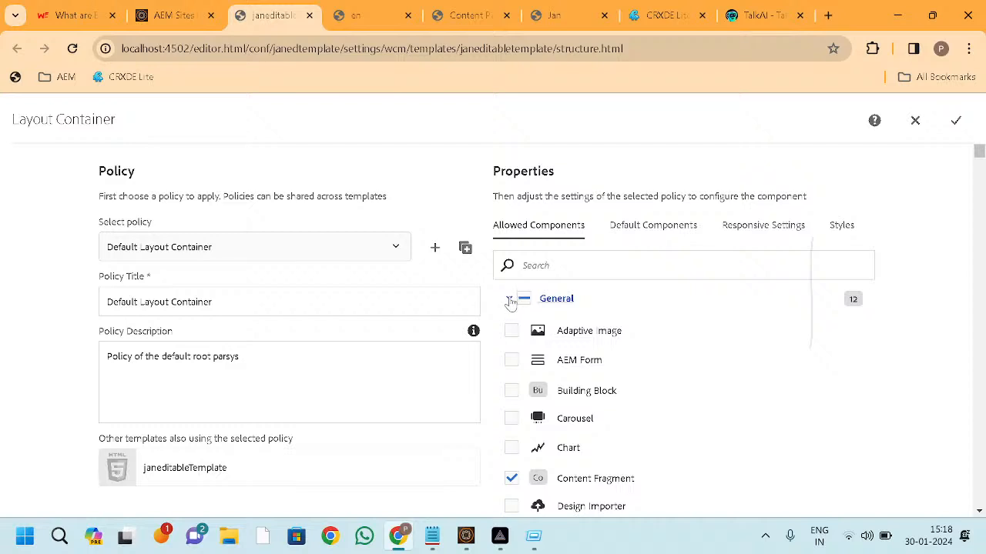
pyautogui.scroll(-2, 600, 397)
pyautogui.scroll(2, 616, 392)
pyautogui.click(956, 122)
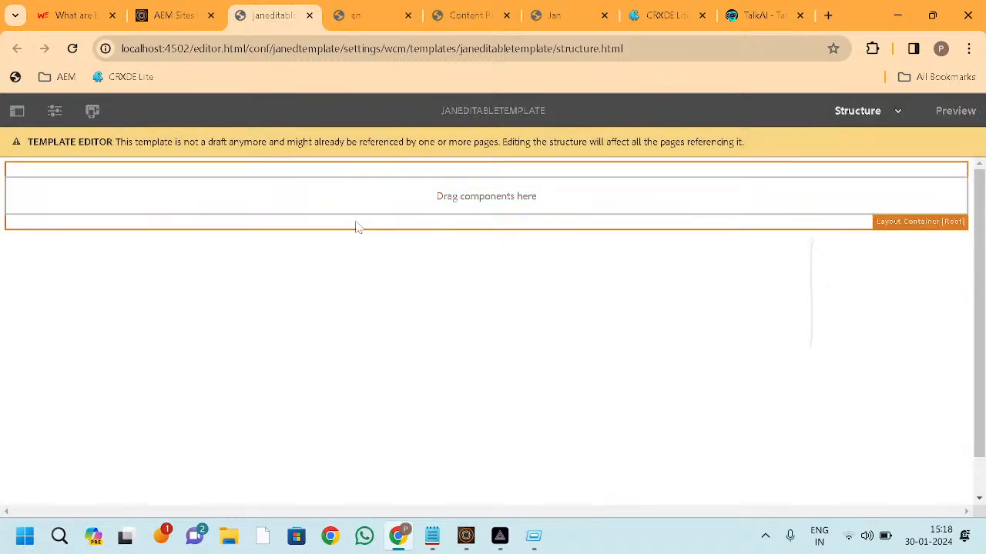
# Step: Check the layout options of the root Layout Container and leave them without changes
pyautogui.click(356, 226)
pyautogui.click(121, 248)
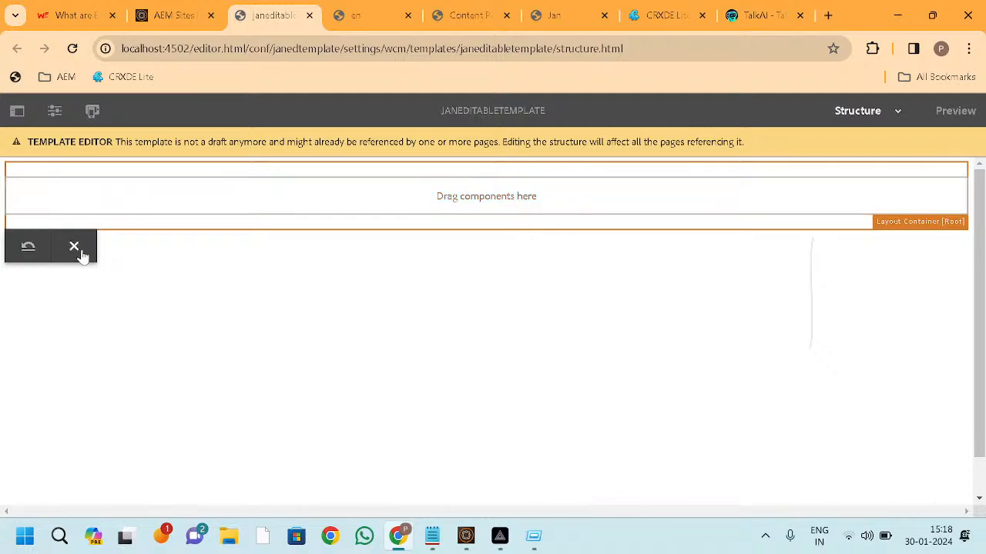
pyautogui.click(965, 203)
# Step: Switch the template editor to Layout mode and select the root Layout Container
pyautogui.click(898, 112)
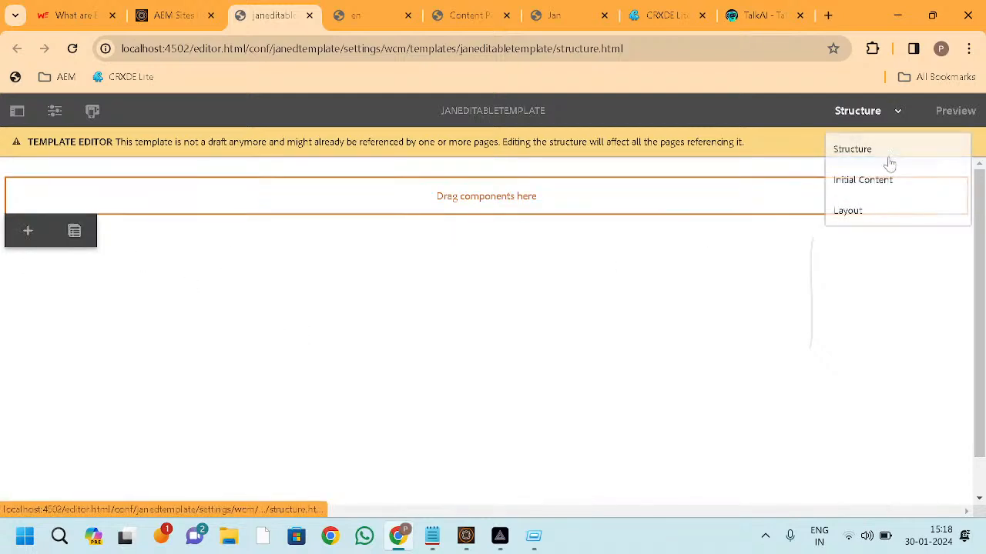
pyautogui.click(874, 212)
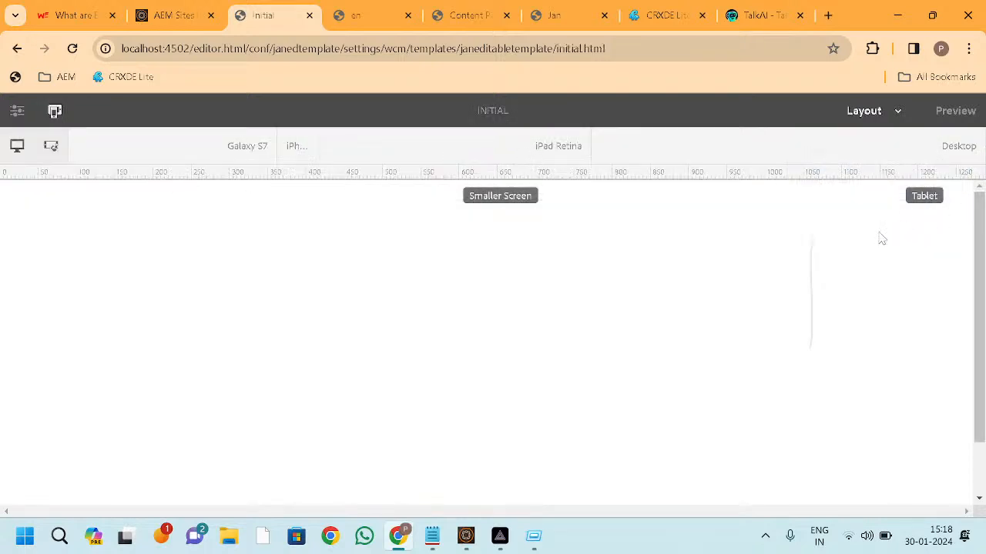
pyautogui.click(870, 249)
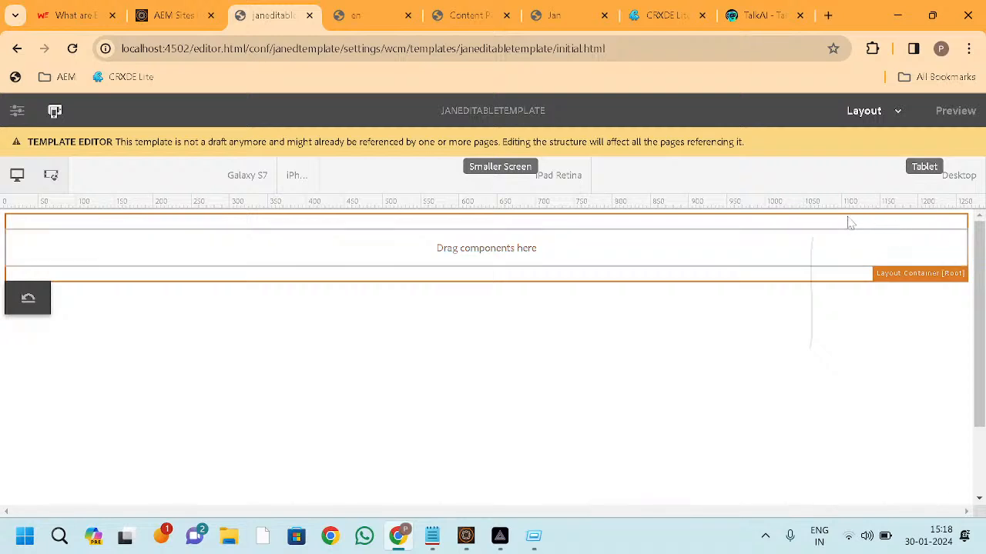
# Step: Return the template editor to Structure mode and hide the device emulator
pyautogui.click(893, 124)
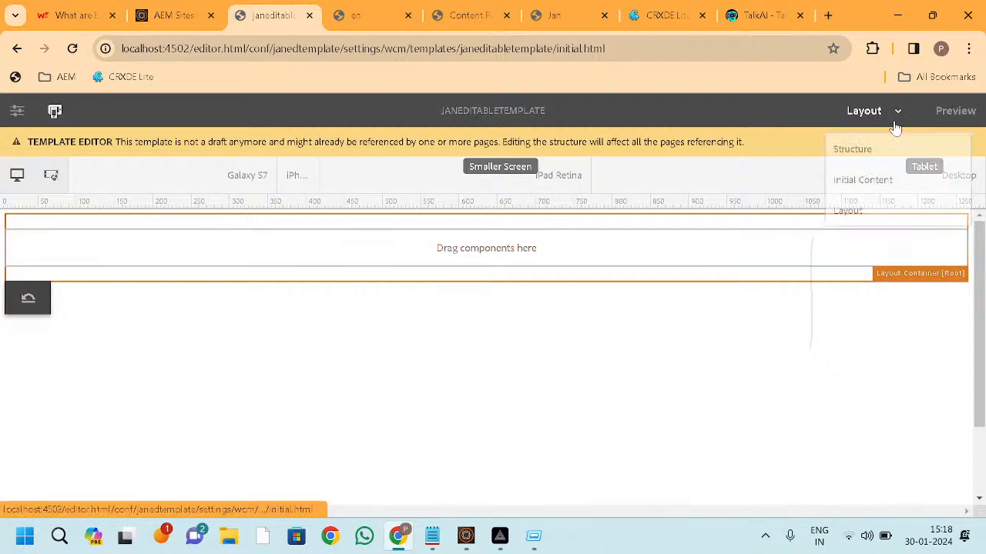
pyautogui.click(880, 159)
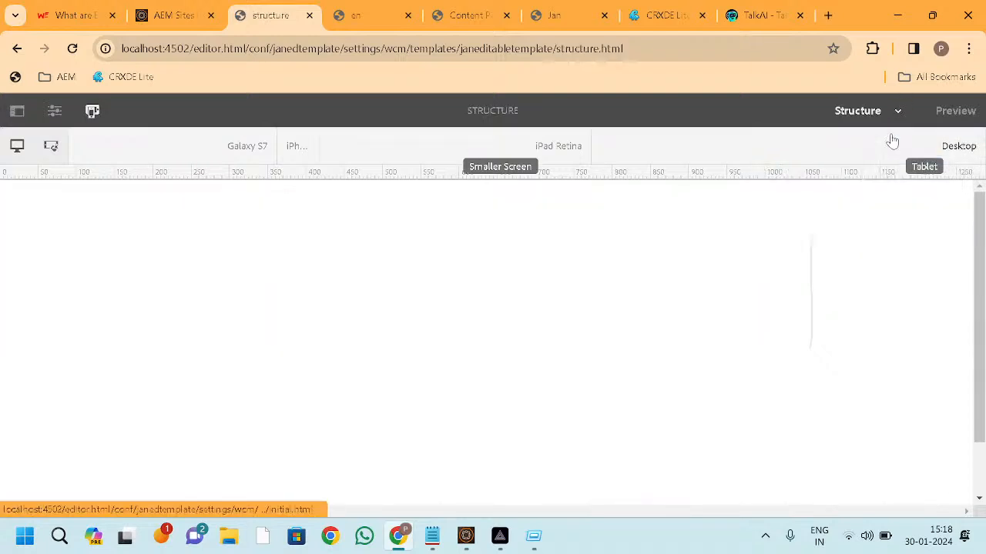
pyautogui.click(897, 116)
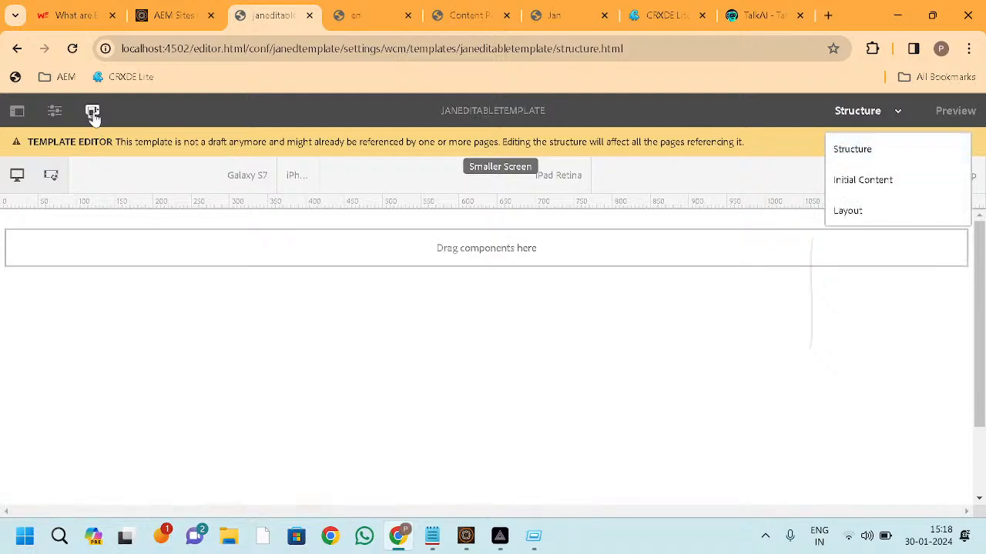
pyautogui.click(92, 111)
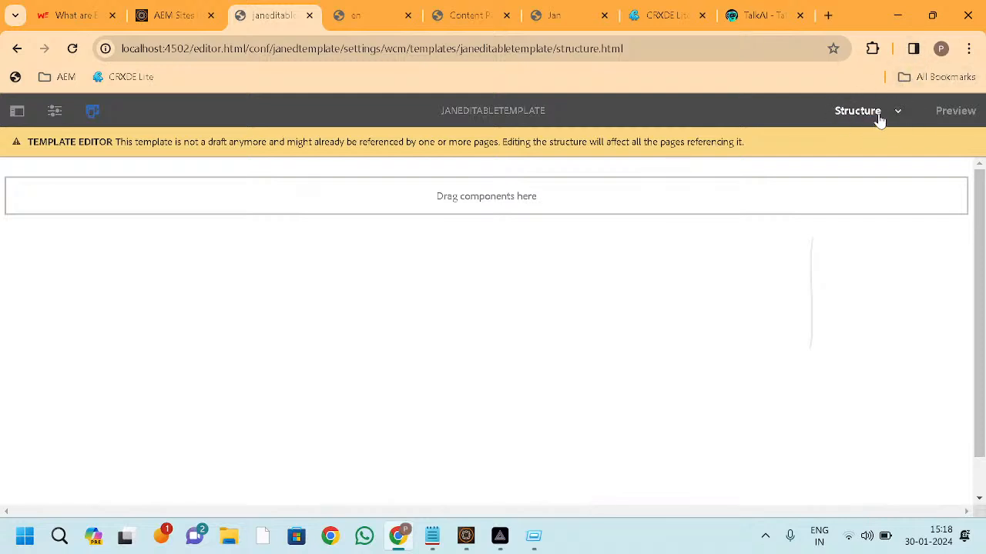
# Step: Switch to the Notepad notes and add the line "static template = page" a few lines below the template type line
pyautogui.hotkey('alt', 'Tab')
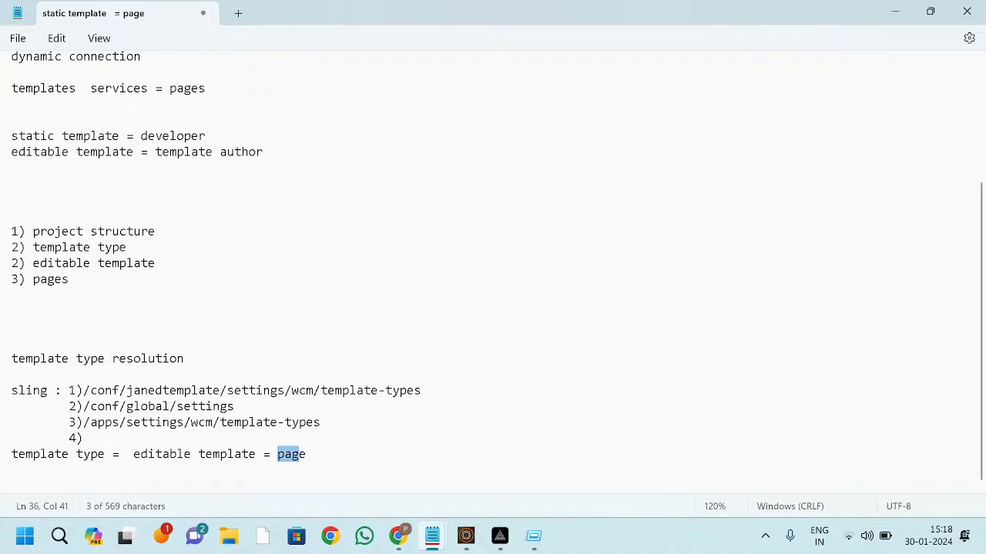
pyautogui.click(395, 454)
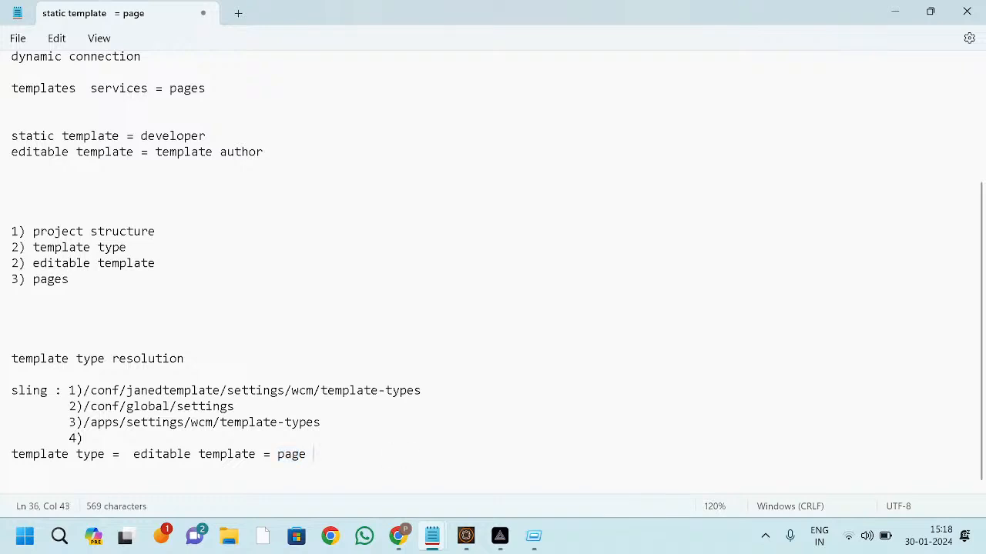
pyautogui.press('Return')
pyautogui.press('Return')
pyautogui.press('Return')
pyautogui.press('Return')
pyautogui.write('static ')
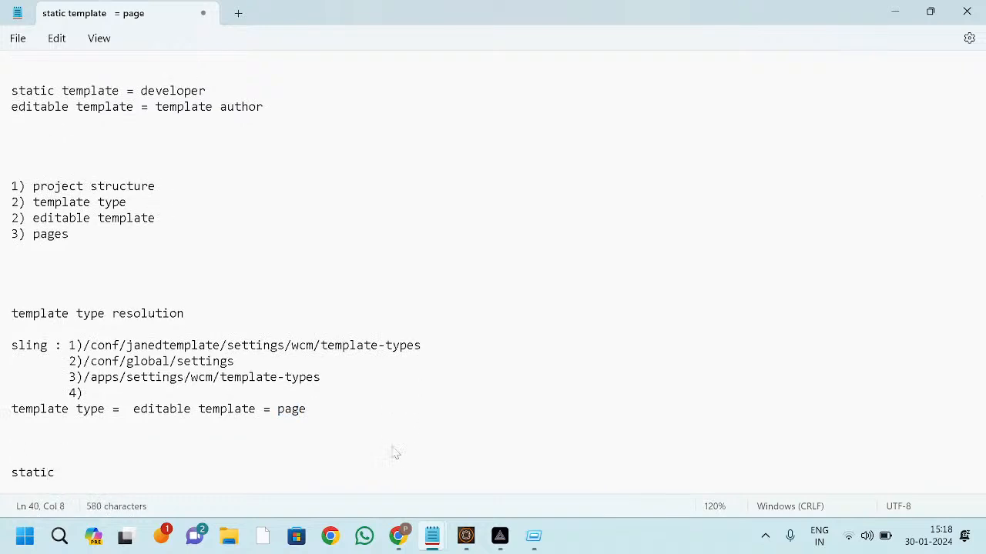
pyautogui.write('template = page')
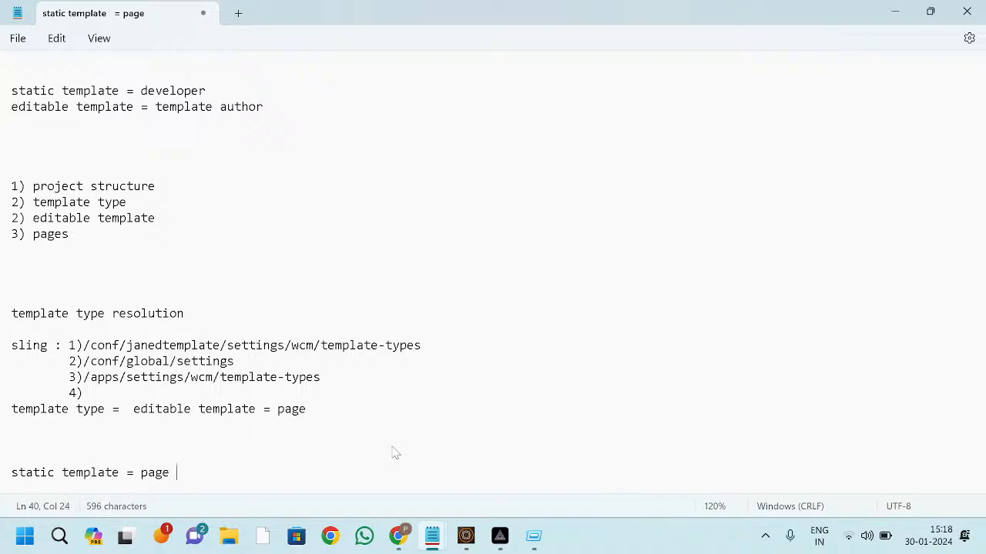
# Step: Extend the static template line in the notes to read "static template = 2 components header footer = page"
pyautogui.moveTo(142, 476); pyautogui.dragTo(172, 477)
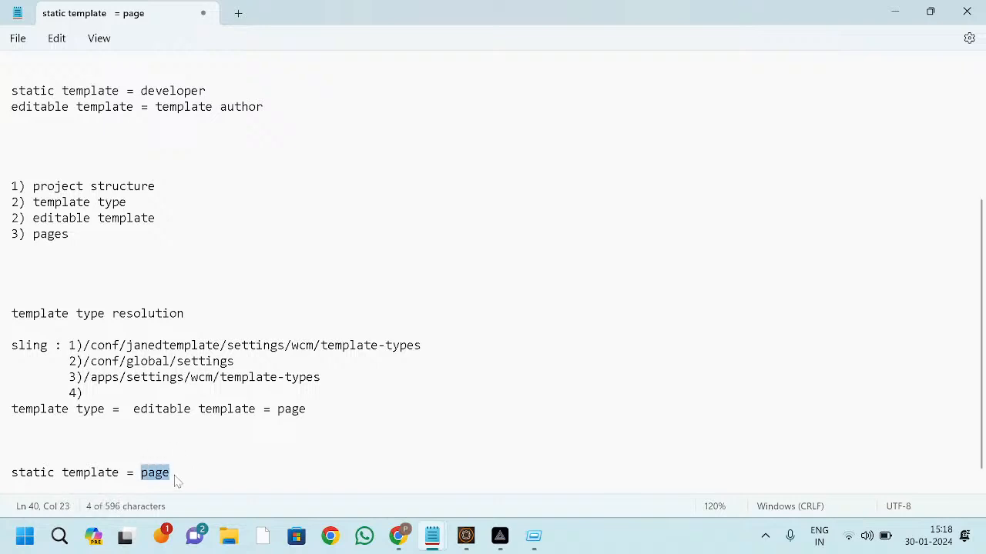
pyautogui.click(117, 472)
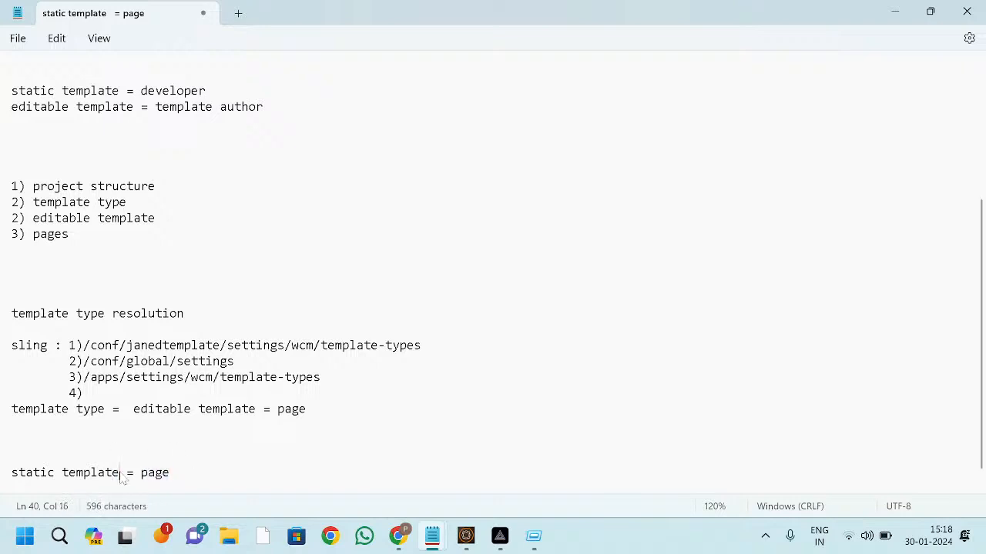
pyautogui.write('= 2 co')
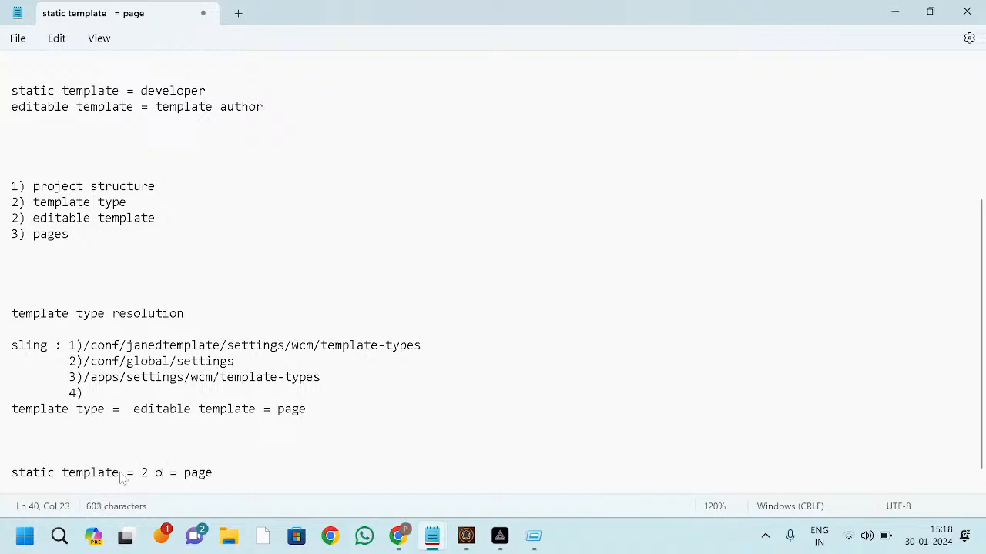
pyautogui.write('mponents ')
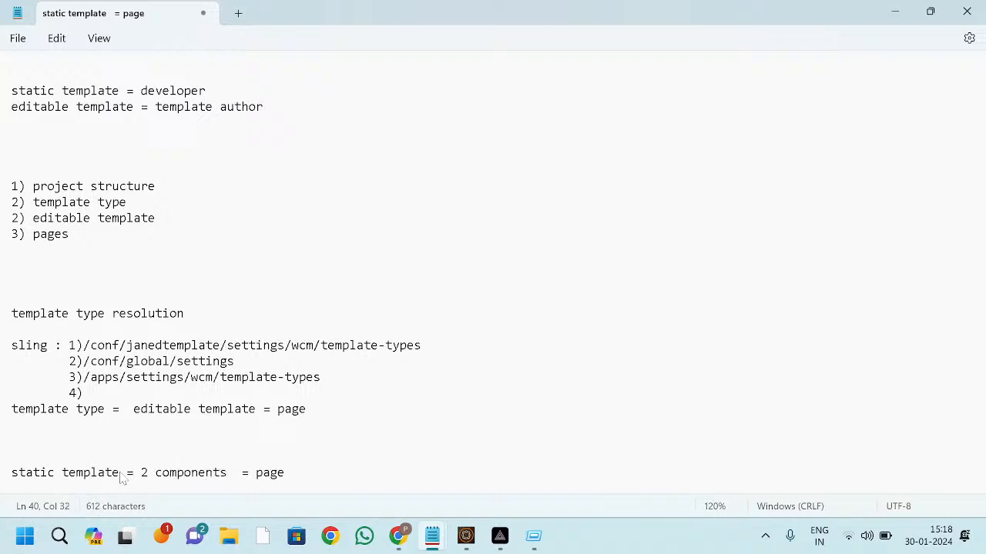
pyautogui.write('header foo')
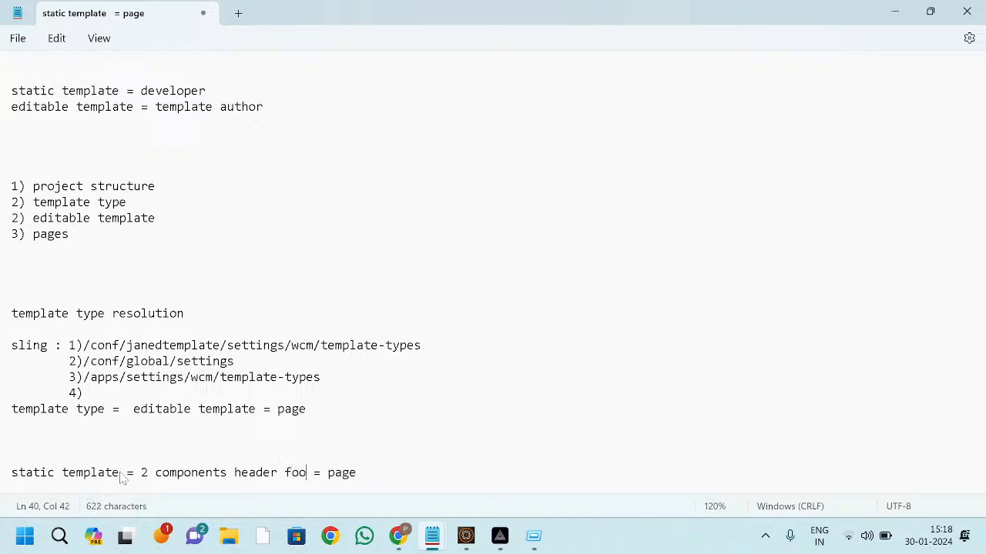
pyautogui.write('ter')
# Step: Review the parts of the static template line one by one: template, components, header, footer and page
pyautogui.doubleClick(254, 473)
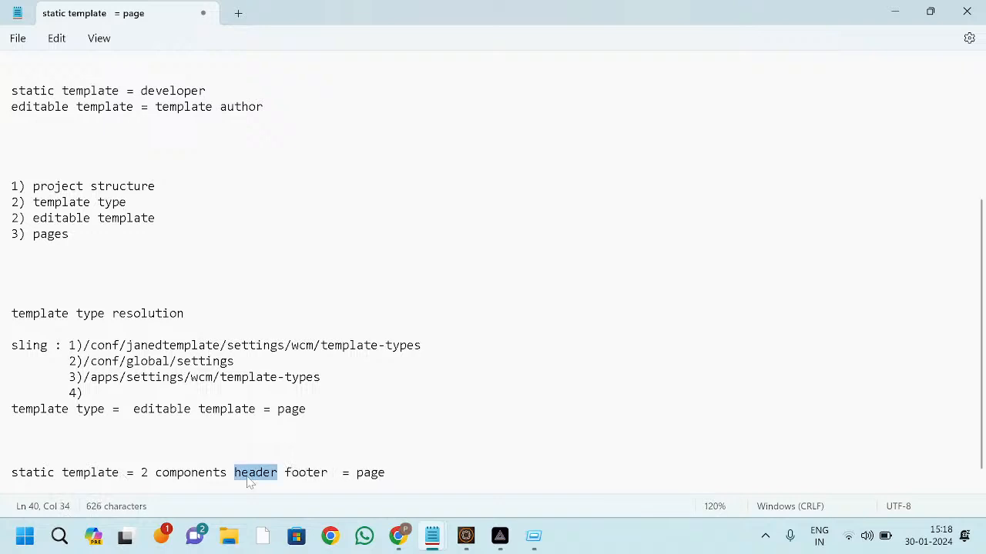
pyautogui.moveTo(356, 473); pyautogui.dragTo(394, 476)
pyautogui.doubleClick(260, 474)
pyautogui.moveTo(12, 473); pyautogui.dragTo(157, 476)
pyautogui.click(170, 473)
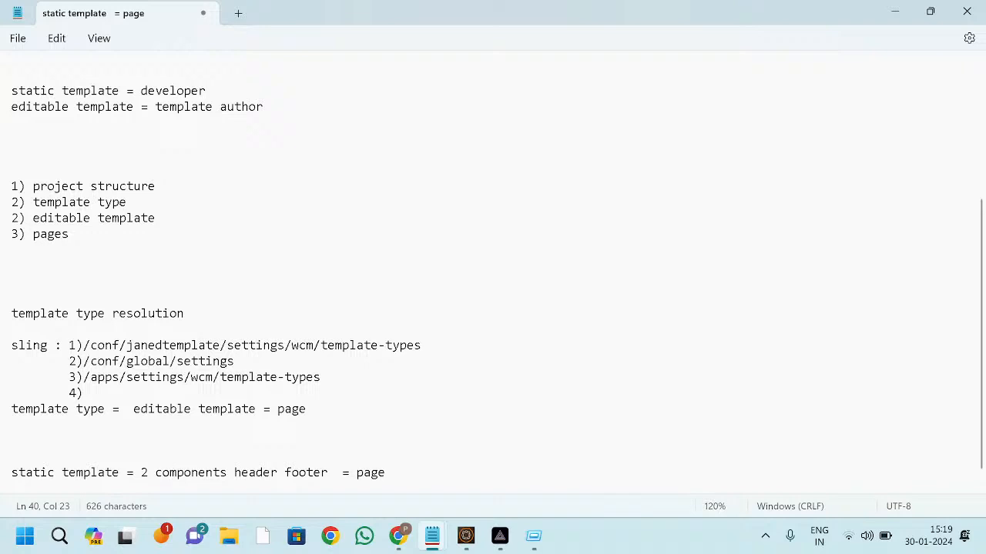
pyautogui.moveTo(119, 473); pyautogui.dragTo(13, 476)
pyautogui.doubleClick(197, 473)
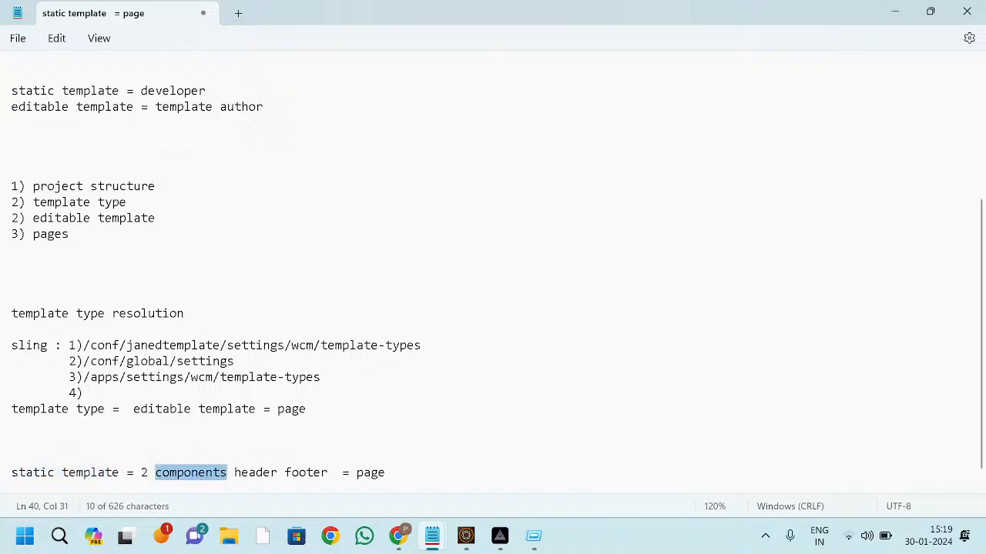
pyautogui.doubleClick(258, 473)
pyautogui.doubleClick(308, 473)
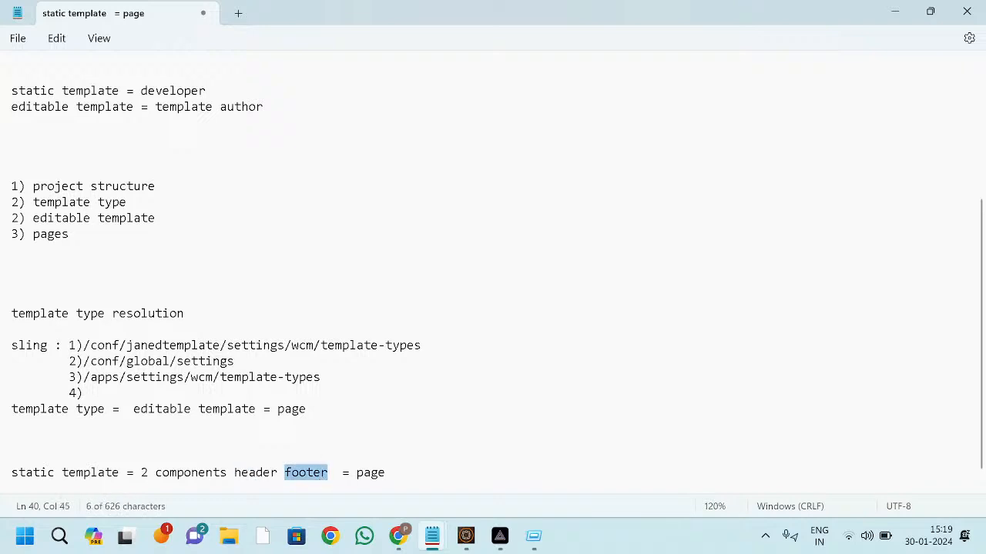
pyautogui.doubleClick(371, 473)
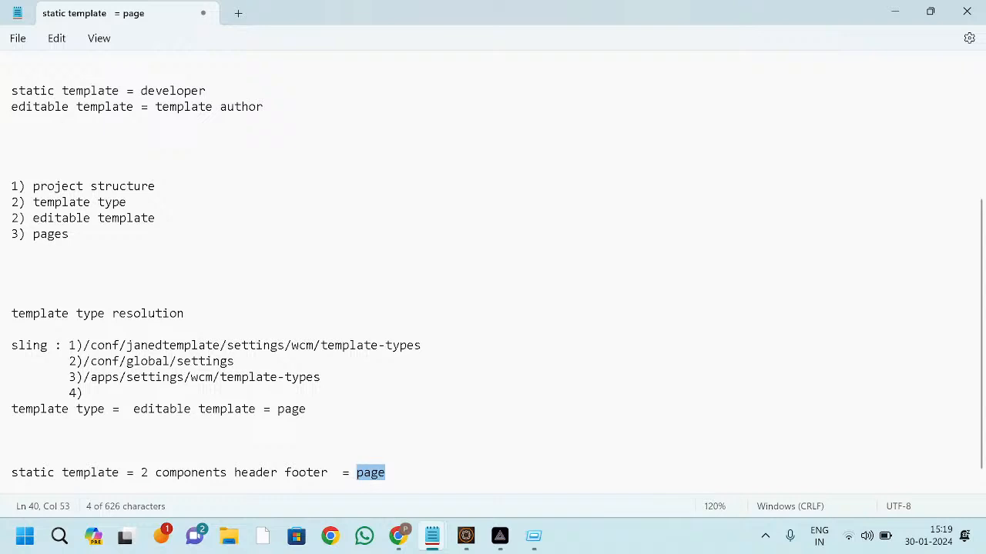
pyautogui.moveTo(314, 473); pyautogui.dragTo(235, 473)
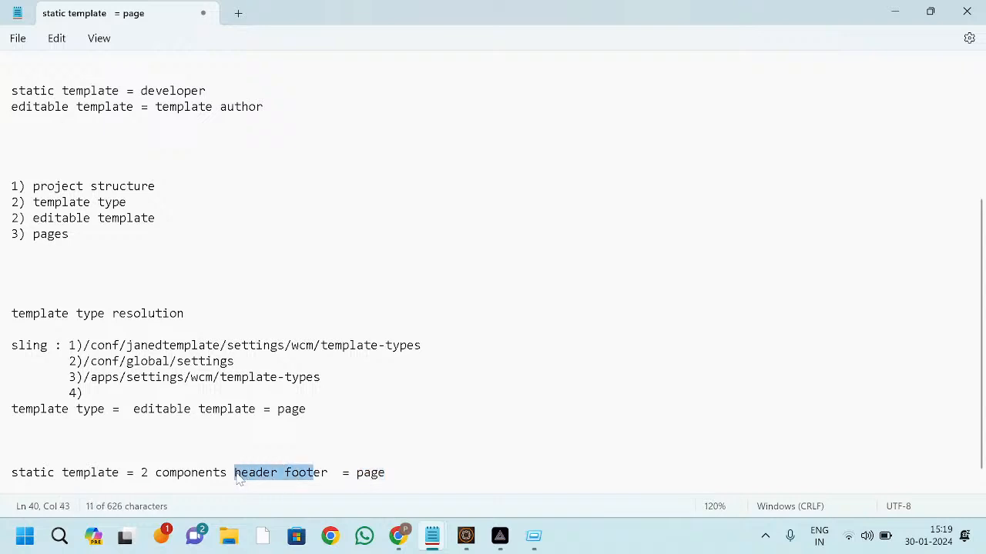
# Step: Switch to Chrome and inspect the Teaser components on the WKND en page
pyautogui.hotkey('alt', 'Tab')
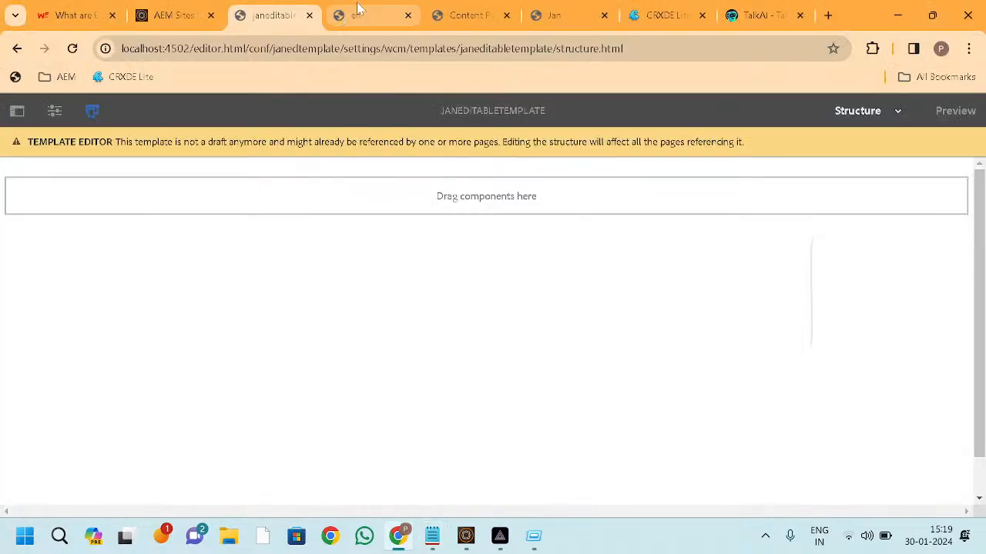
pyautogui.click(358, 14)
pyautogui.click(478, 316)
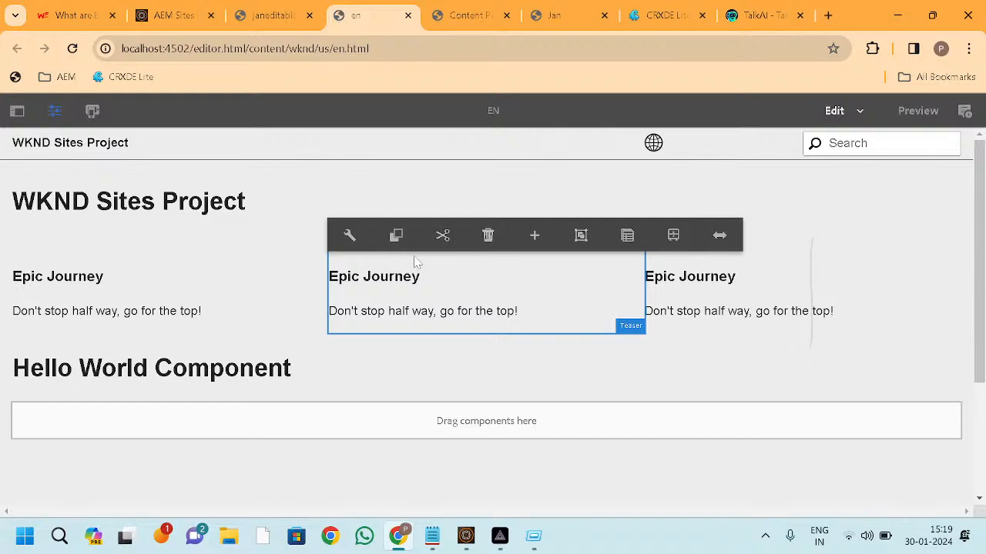
pyautogui.click(227, 270)
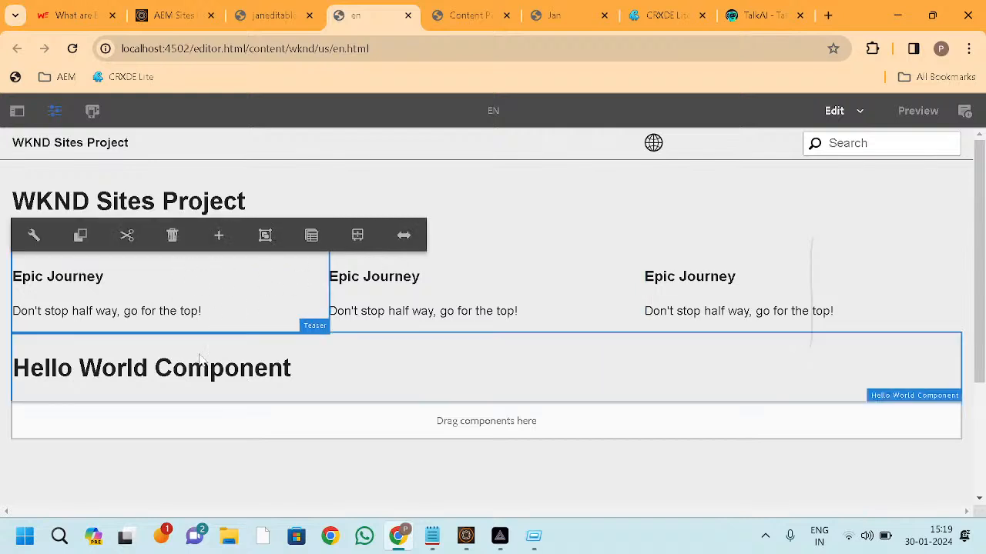
pyautogui.click(482, 16)
# Step: Go back to the janeditableTemplate editor, check its Initial Content mode and return to Structure mode
pyautogui.click(280, 9)
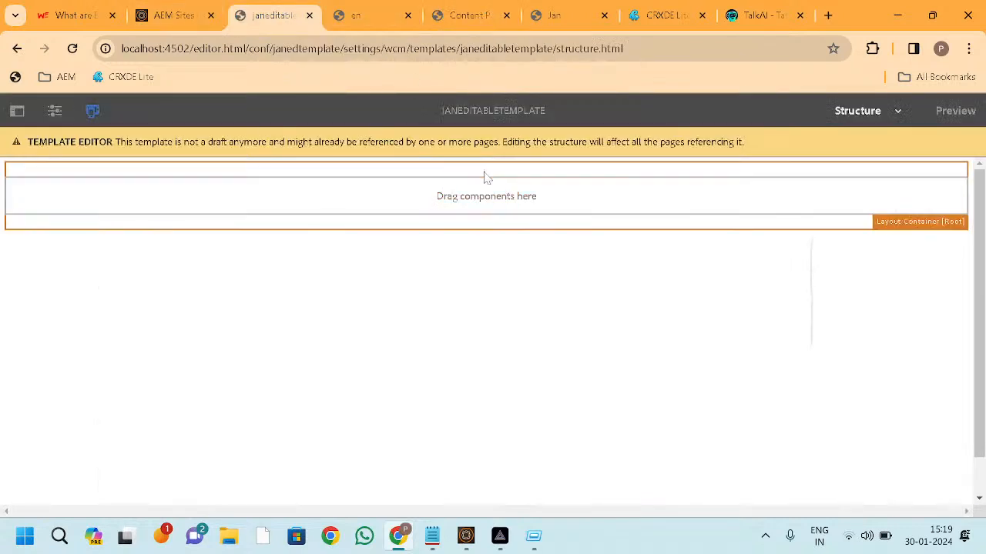
pyautogui.click(486, 178)
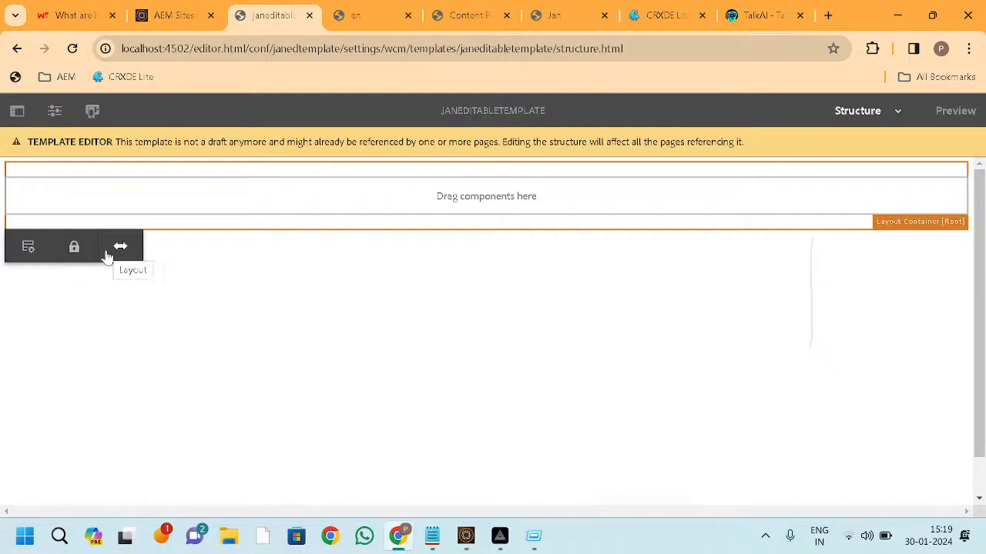
pyautogui.click(898, 113)
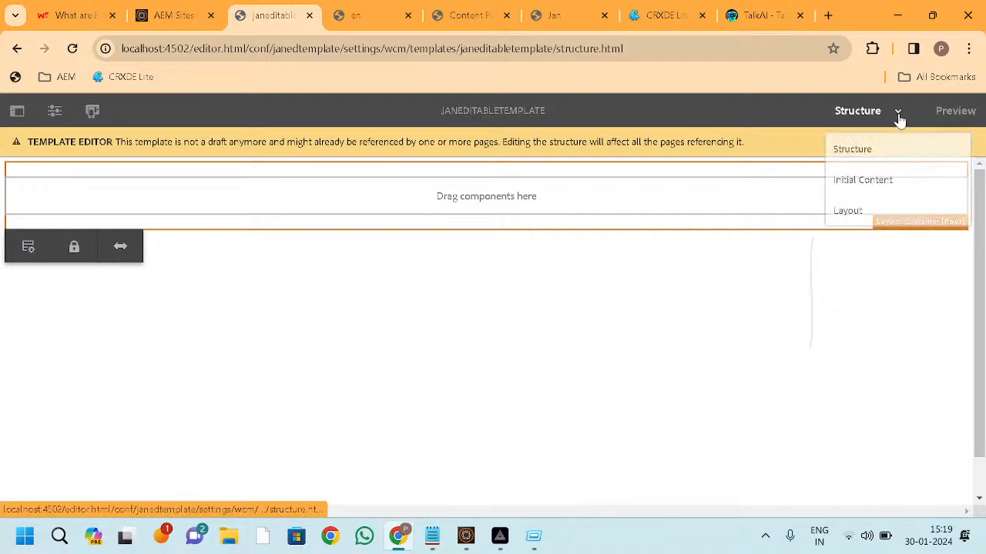
pyautogui.click(864, 178)
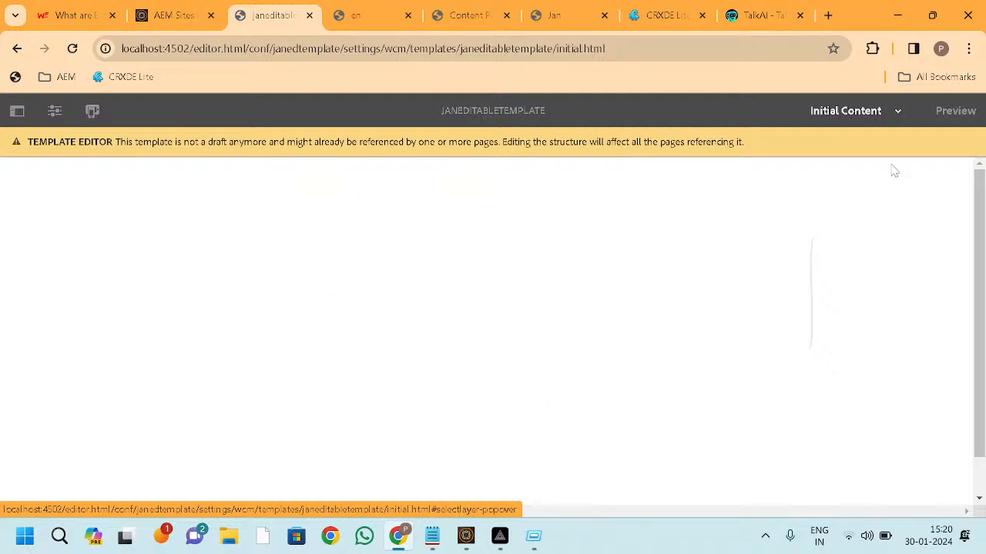
pyautogui.click(901, 112)
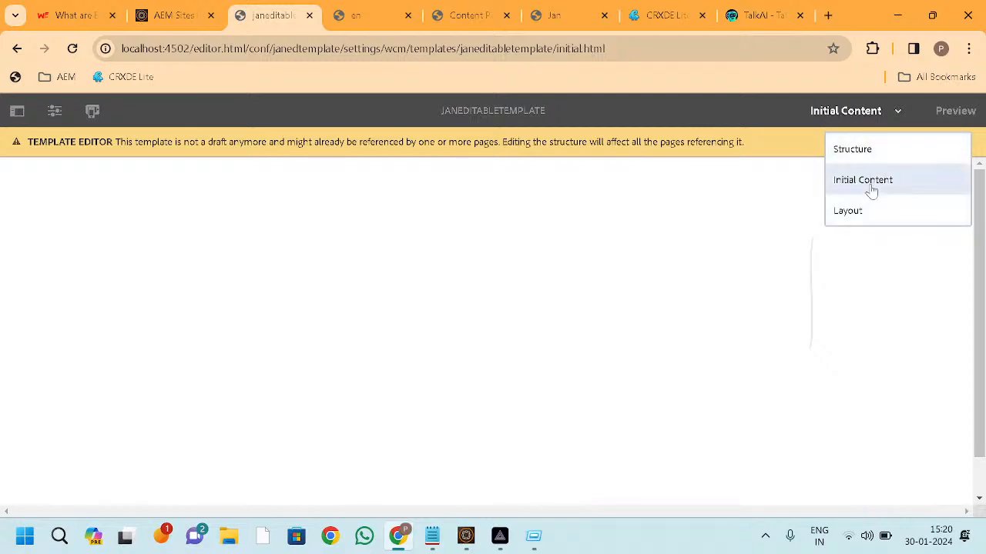
pyautogui.click(875, 159)
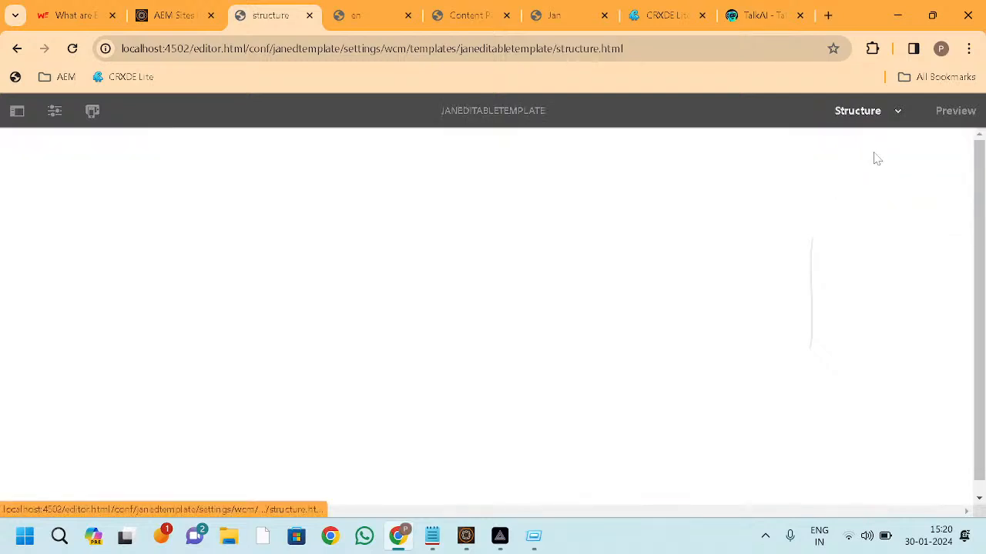
# Step: Unlock the root Layout Container of the template and confirm the unlock
pyautogui.click(503, 223)
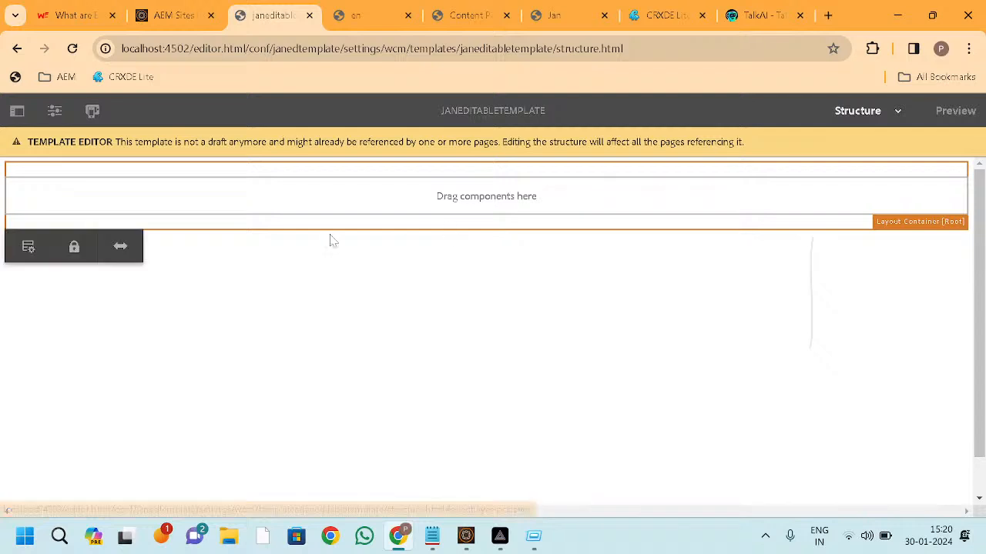
pyautogui.click(74, 247)
pyautogui.click(736, 353)
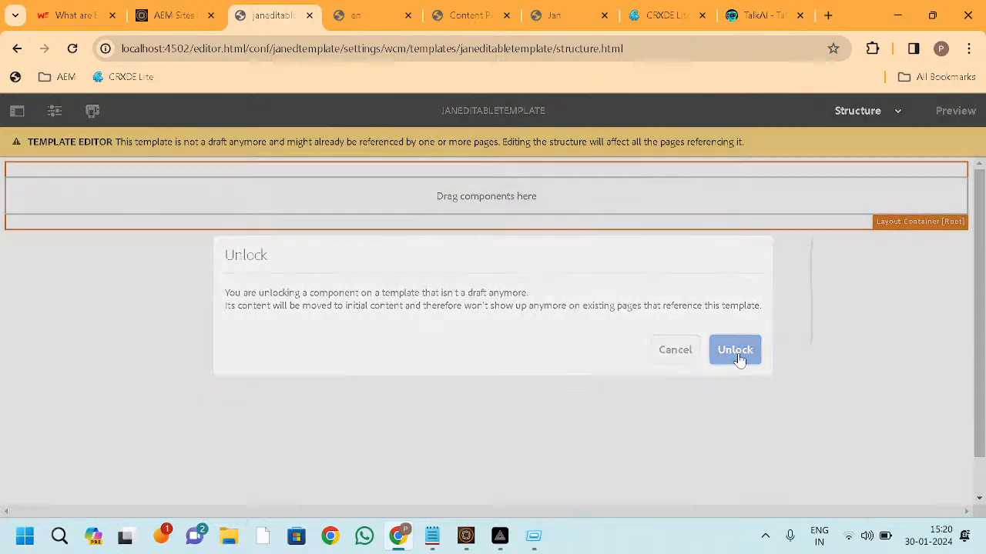
# Step: In Initial Content mode, view the components that can be inserted into the root Layout Container without adding any
pyautogui.click(898, 112)
pyautogui.click(850, 184)
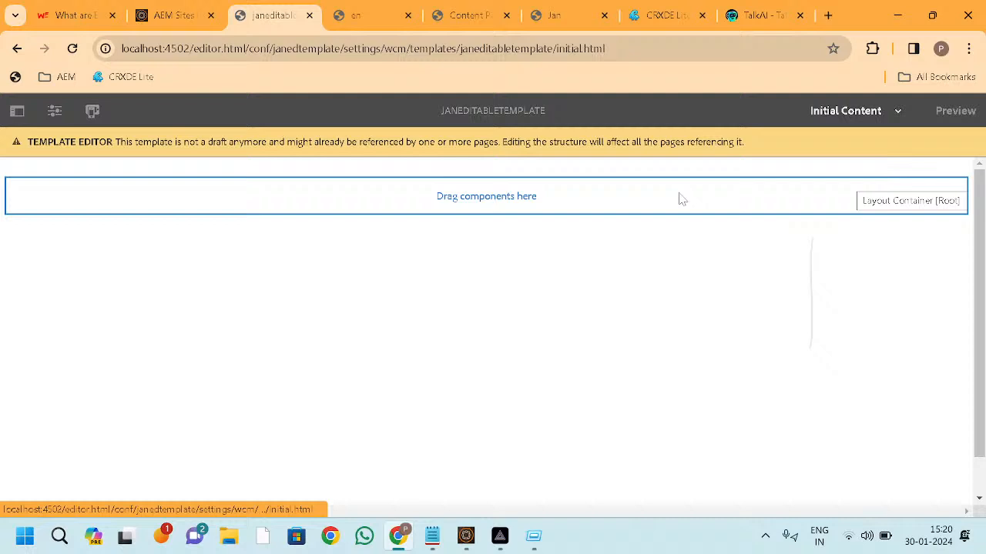
pyautogui.click(601, 199)
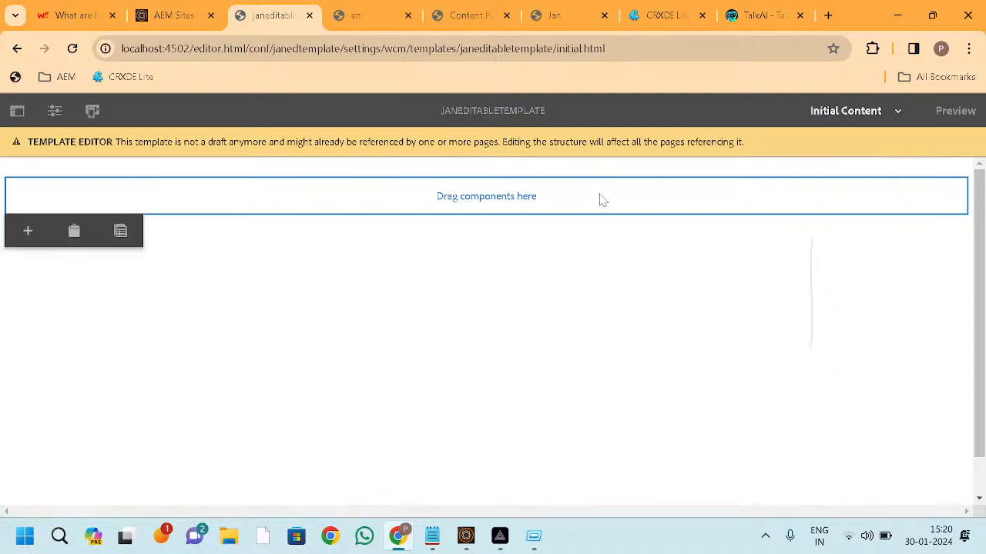
pyautogui.click(30, 232)
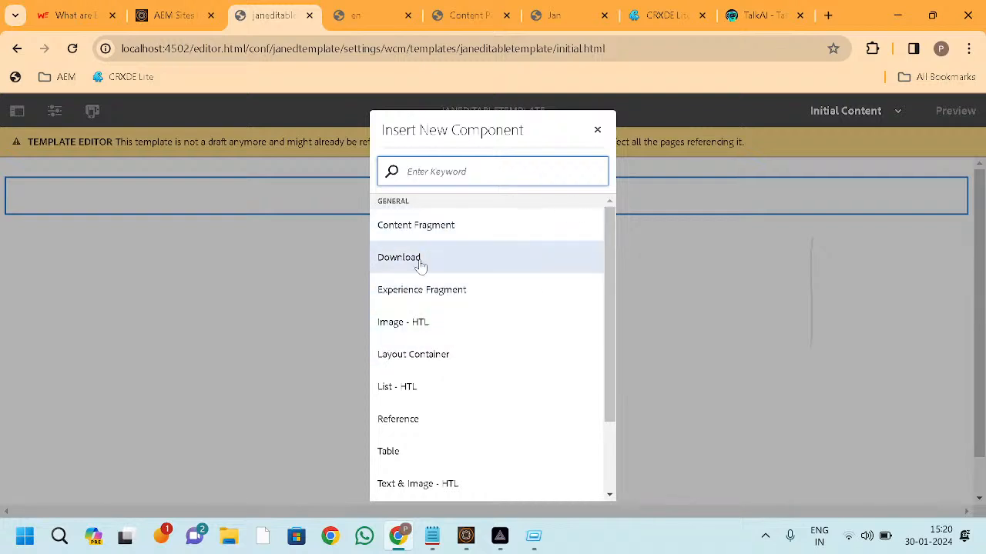
pyautogui.click(597, 130)
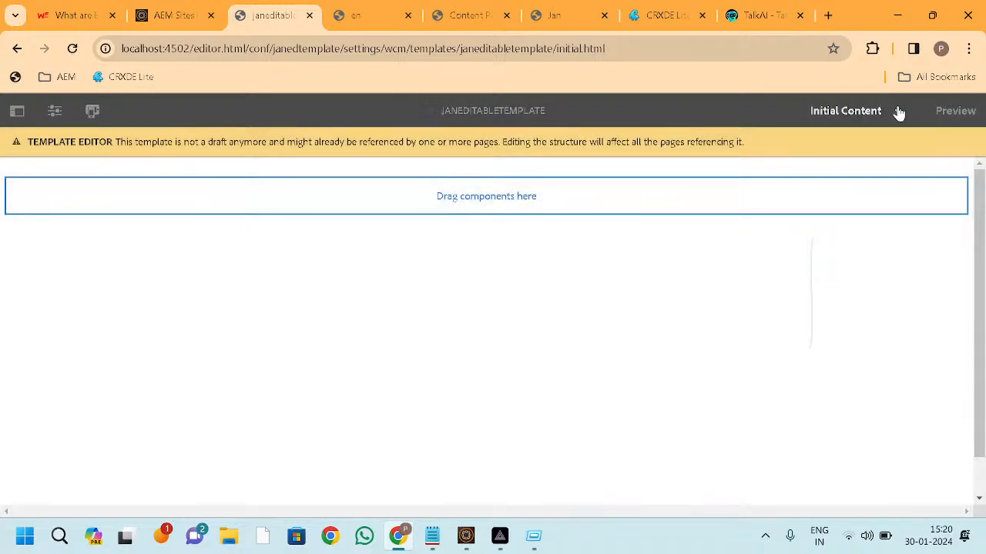
# Step: In Structure mode, allow the entire General component group in the root Layout Container's policy and save it
pyautogui.click(898, 110)
pyautogui.click(852, 149)
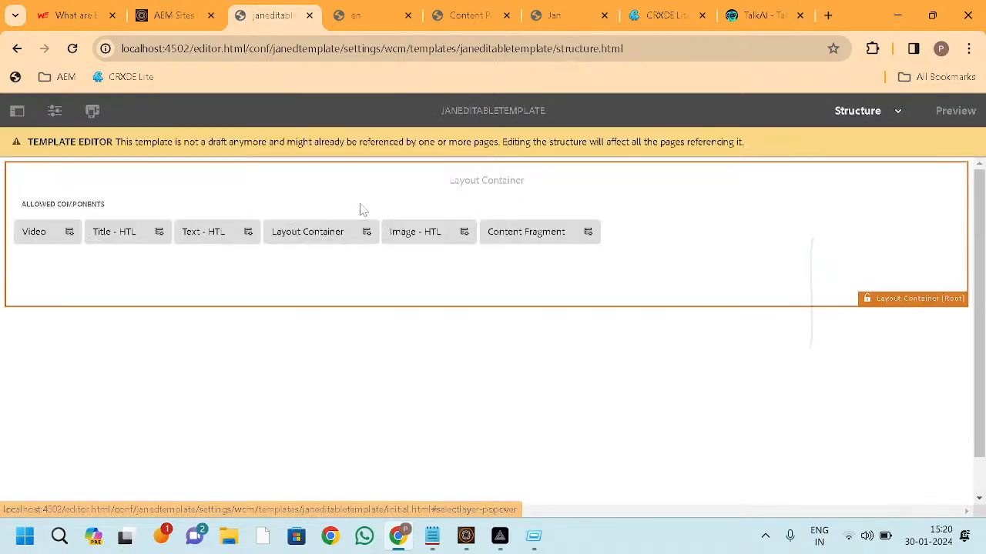
pyautogui.click(363, 210)
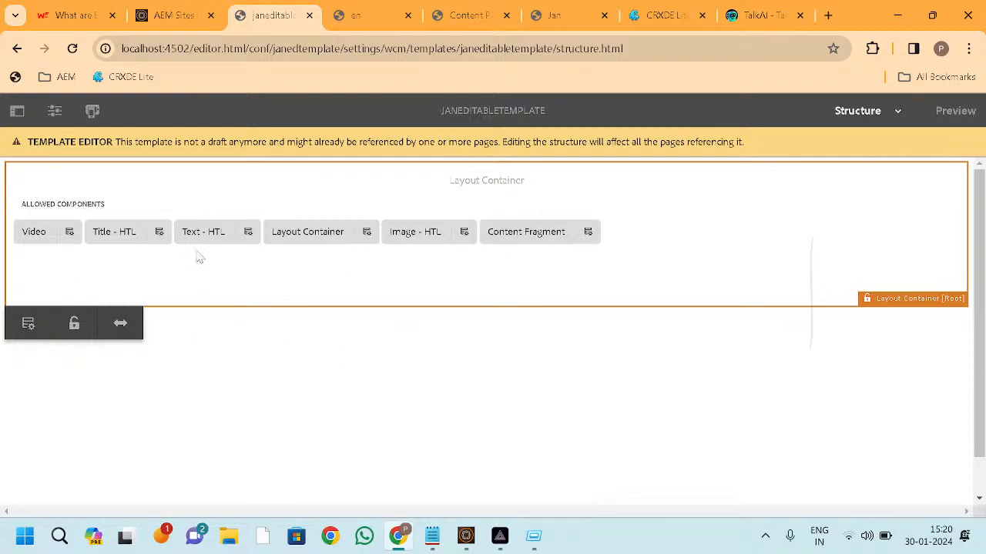
pyautogui.click(21, 328)
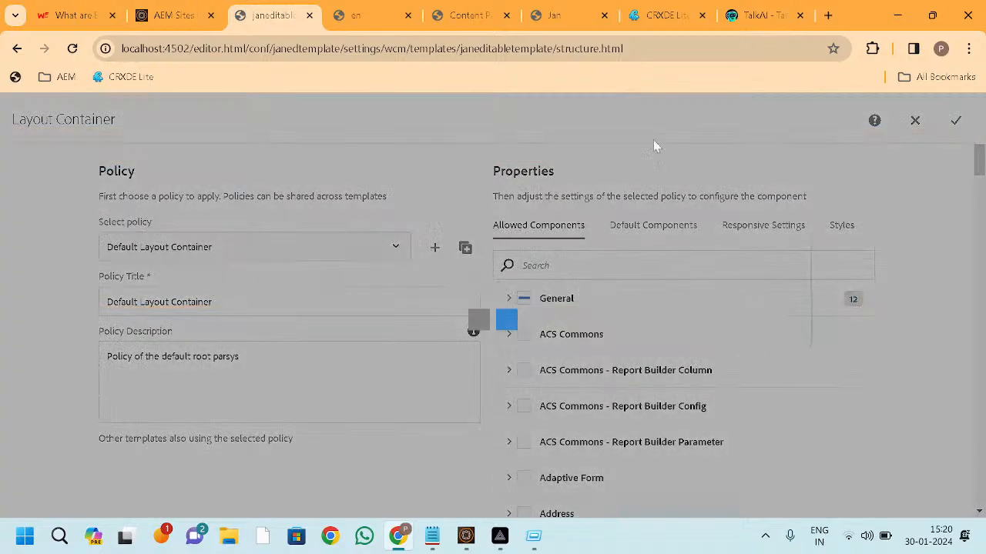
pyautogui.scroll(-5, 552, 403)
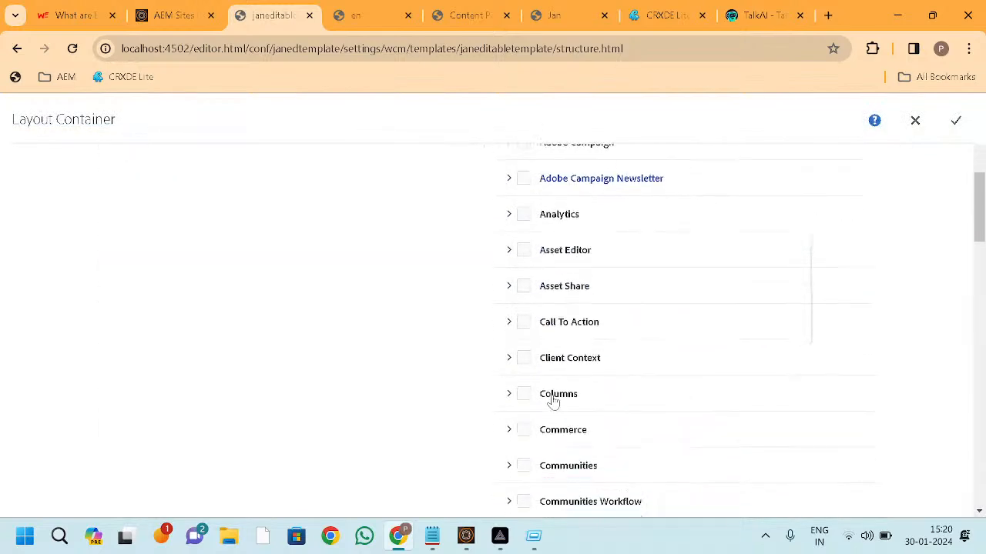
pyautogui.scroll(5, 552, 403)
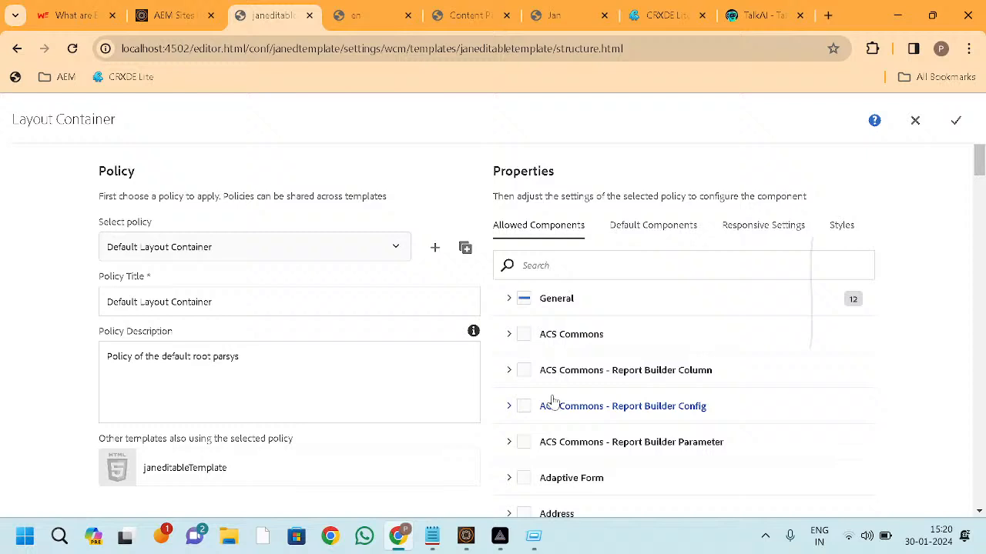
pyautogui.click(509, 299)
pyautogui.click(524, 299)
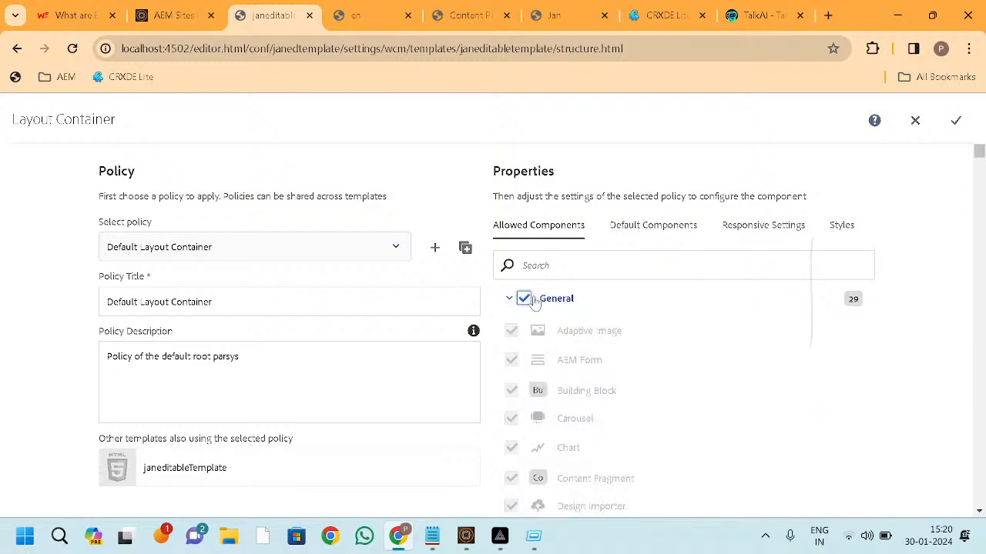
pyautogui.click(957, 122)
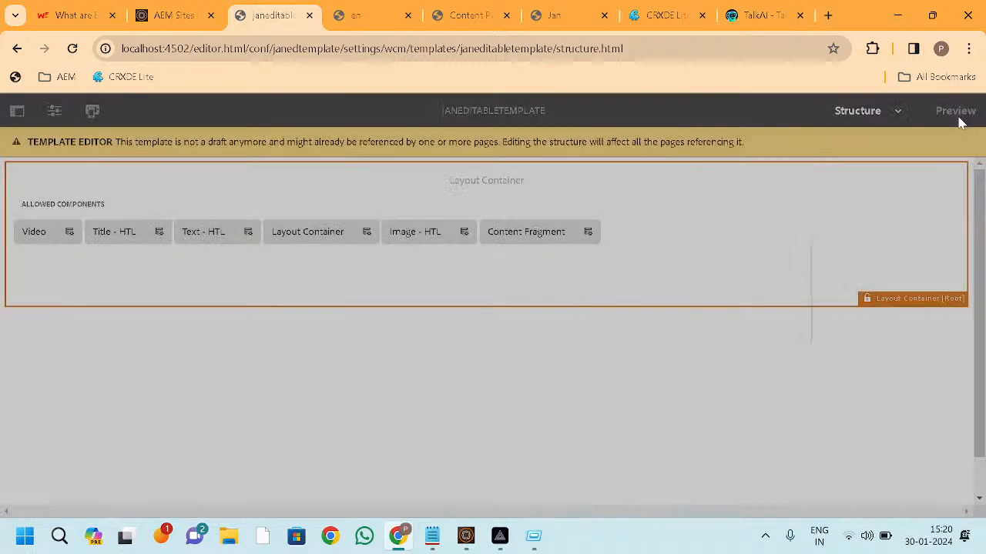
# Step: Examine the components allowed in the root Layout Container, and view the Title component's policy without changing it
pyautogui.click(112, 192)
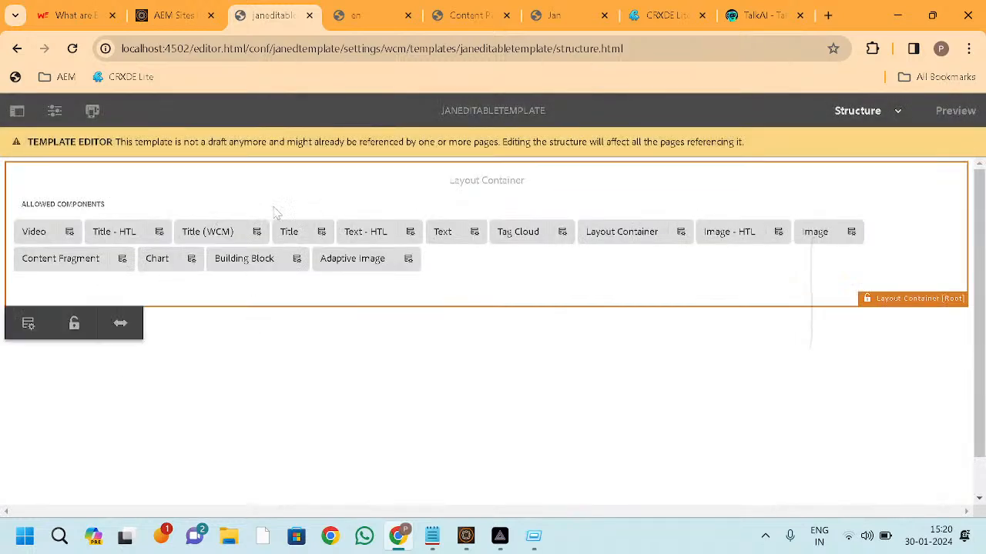
pyautogui.click(34, 239)
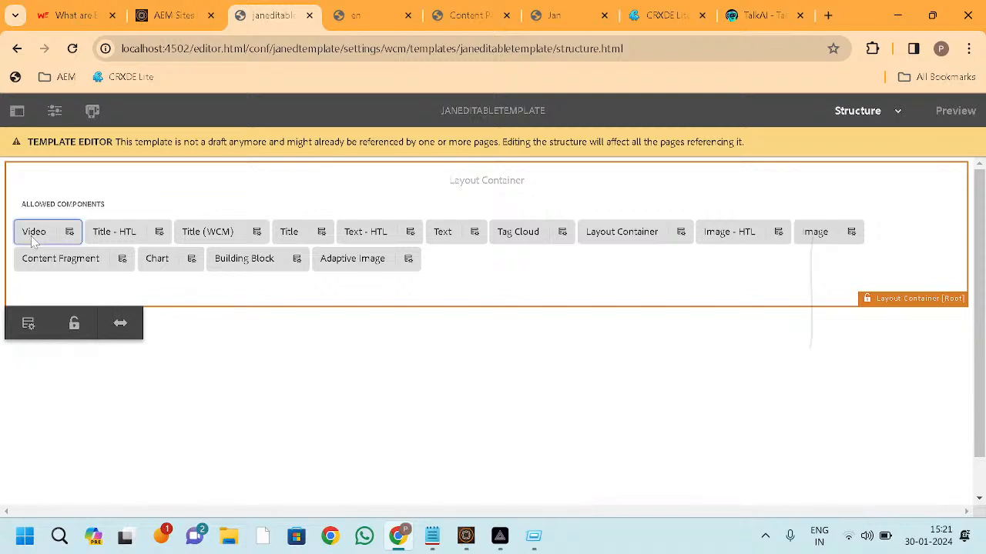
pyautogui.click(234, 183)
pyautogui.click(457, 459)
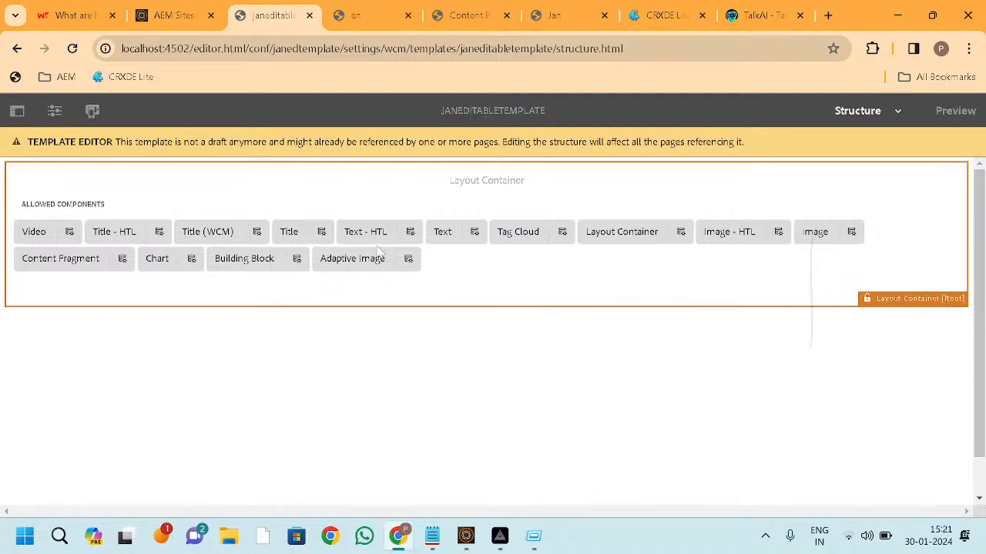
pyautogui.click(322, 234)
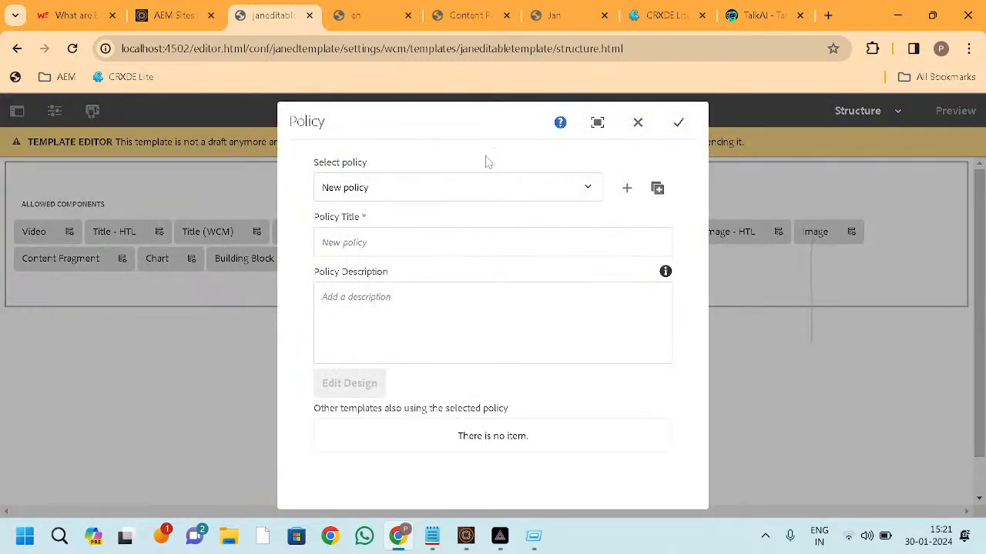
pyautogui.click(644, 124)
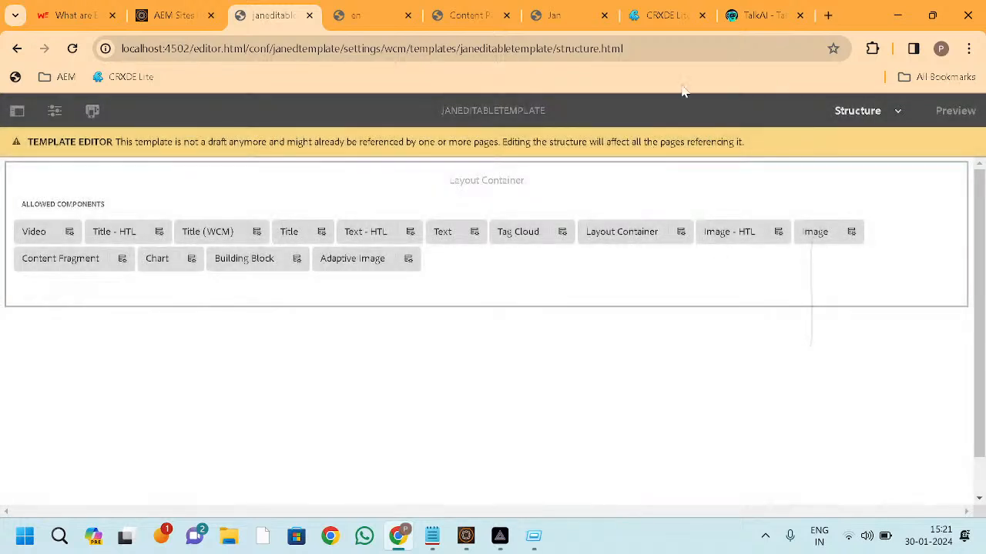
# Step: In Initial Content mode, insert an Image component into the template's root Layout Container
pyautogui.click(899, 113)
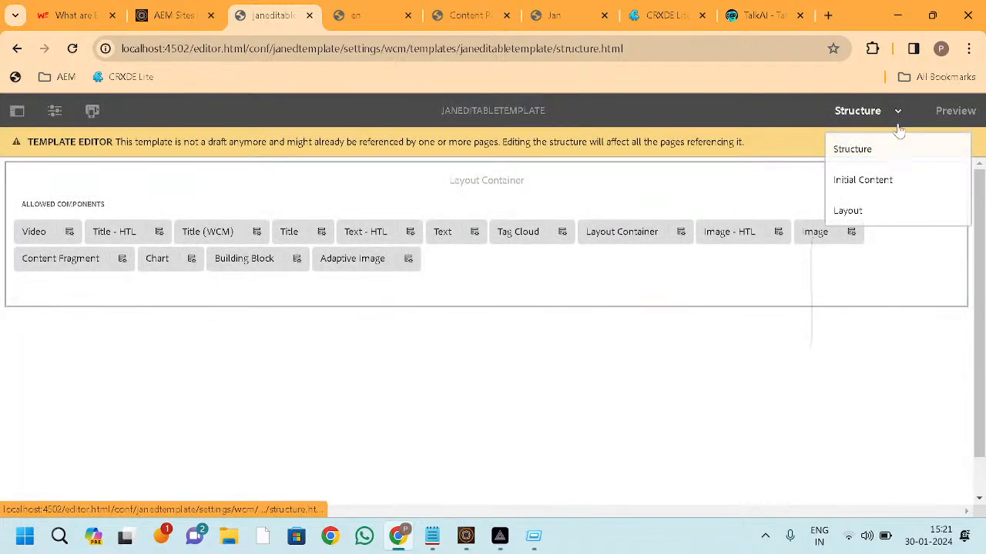
pyautogui.click(874, 183)
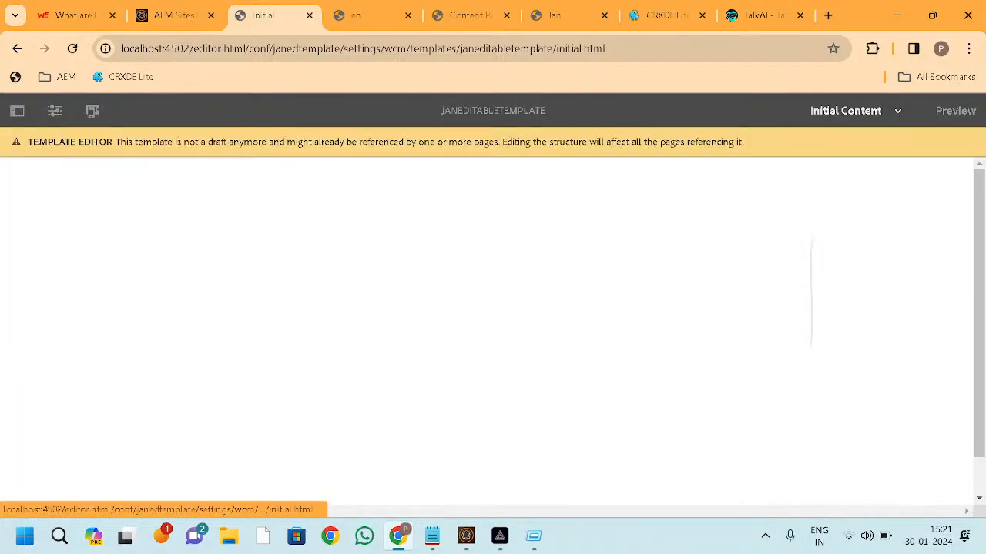
pyautogui.click(225, 185)
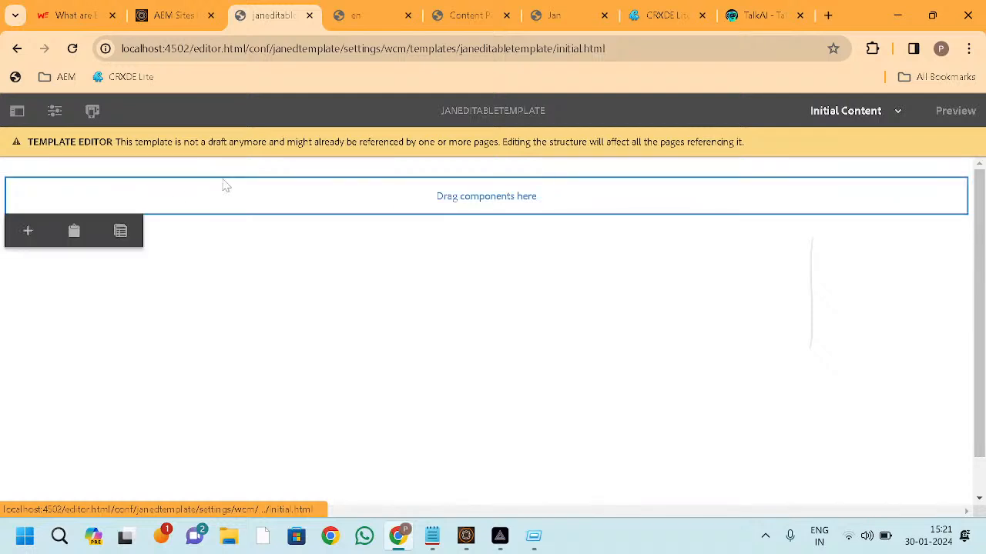
pyautogui.click(28, 232)
pyautogui.scroll(-2, 387, 324)
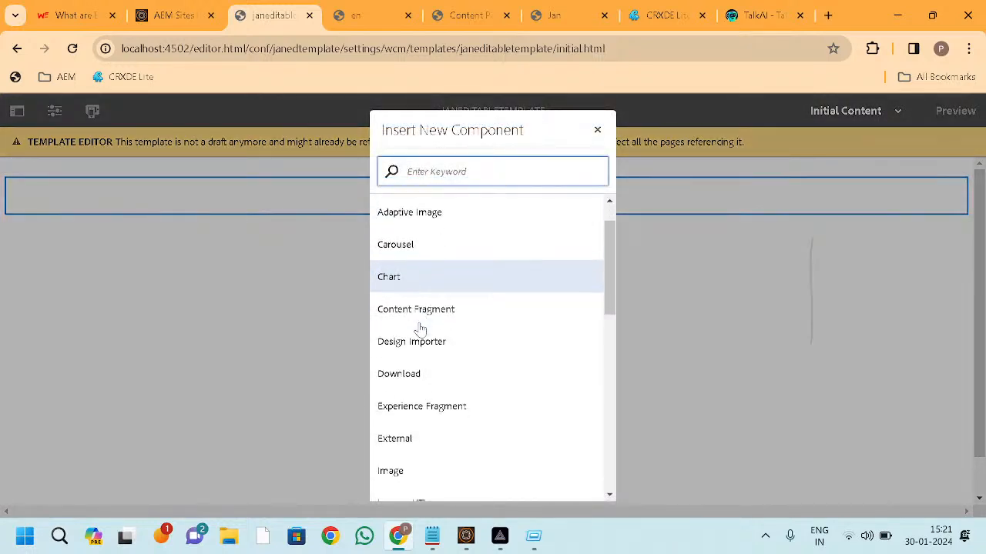
pyautogui.click(427, 385)
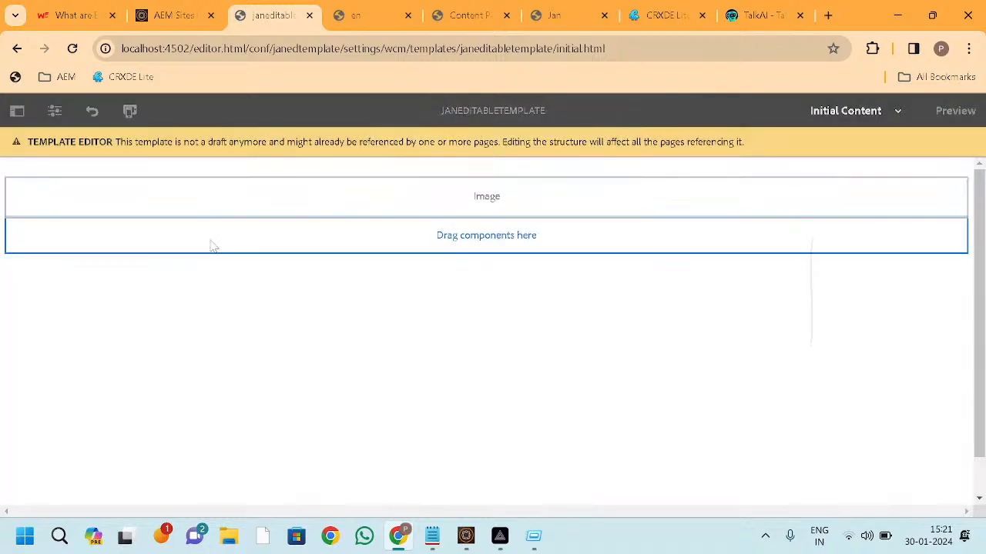
# Step: Place the wknd-events.jpg asset in the Image component and hide the asset browser
pyautogui.click(17, 113)
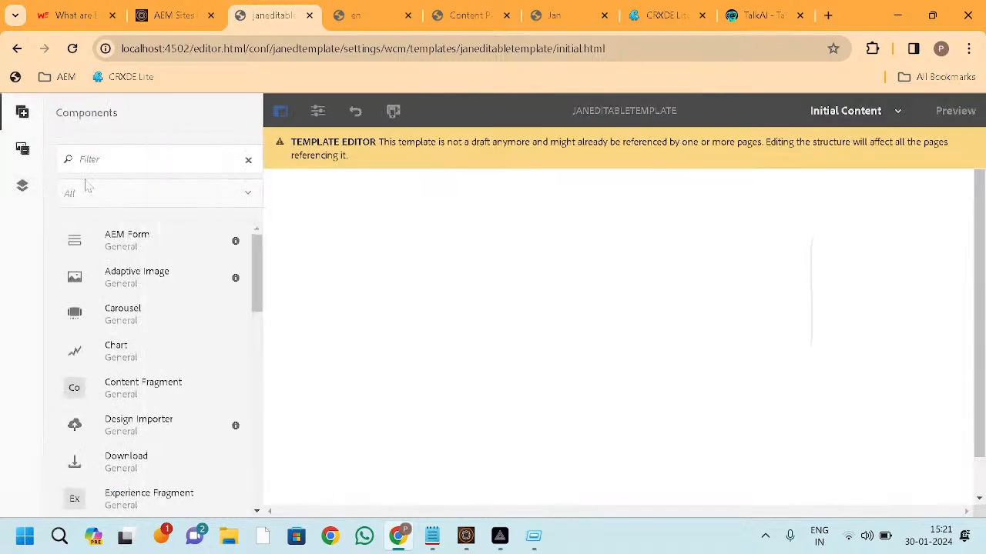
pyautogui.click(23, 149)
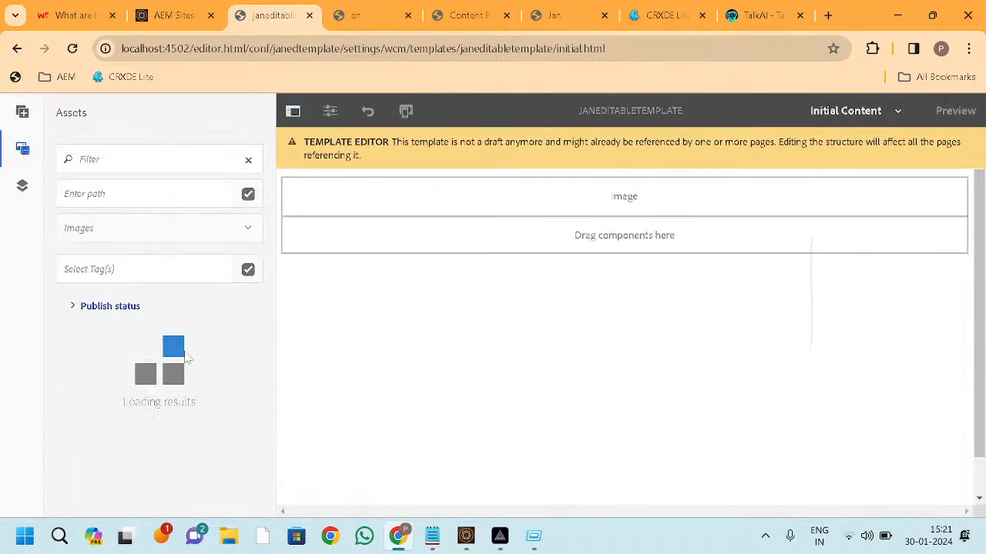
pyautogui.scroll(-2, 218, 433)
pyautogui.scroll(-8, 218, 433)
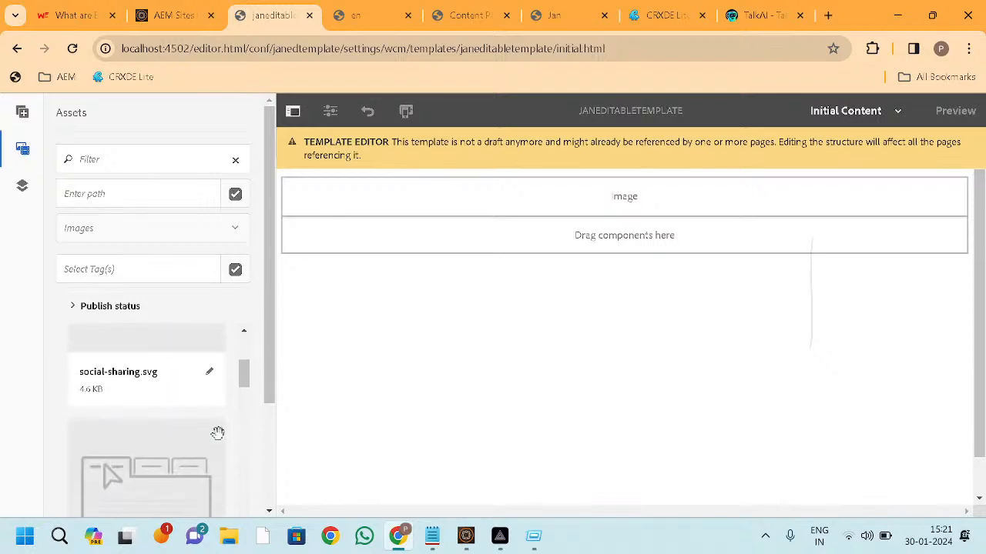
pyautogui.scroll(-5, 218, 434)
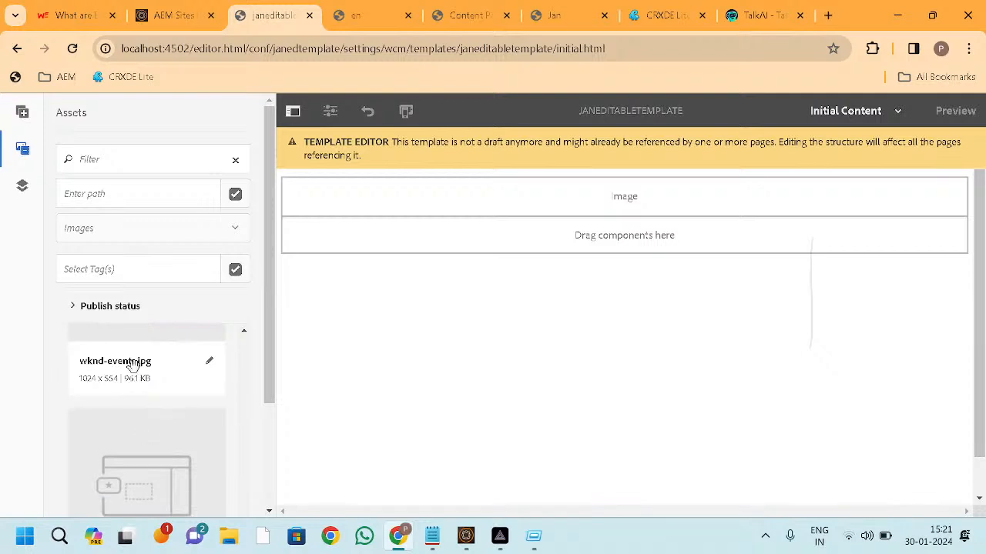
pyautogui.scroll(2, 132, 367)
pyautogui.moveTo(146, 440); pyautogui.dragTo(622, 198)
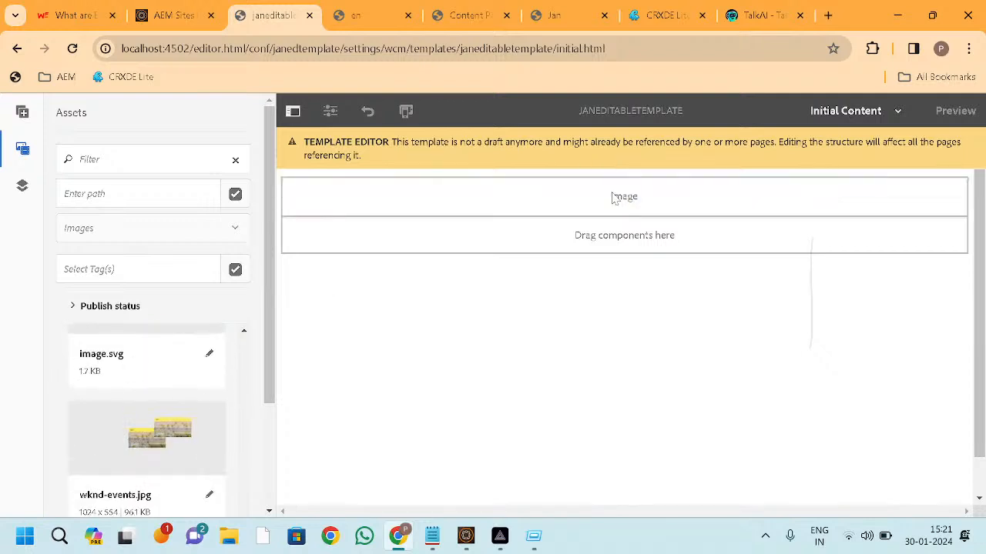
pyautogui.click(292, 111)
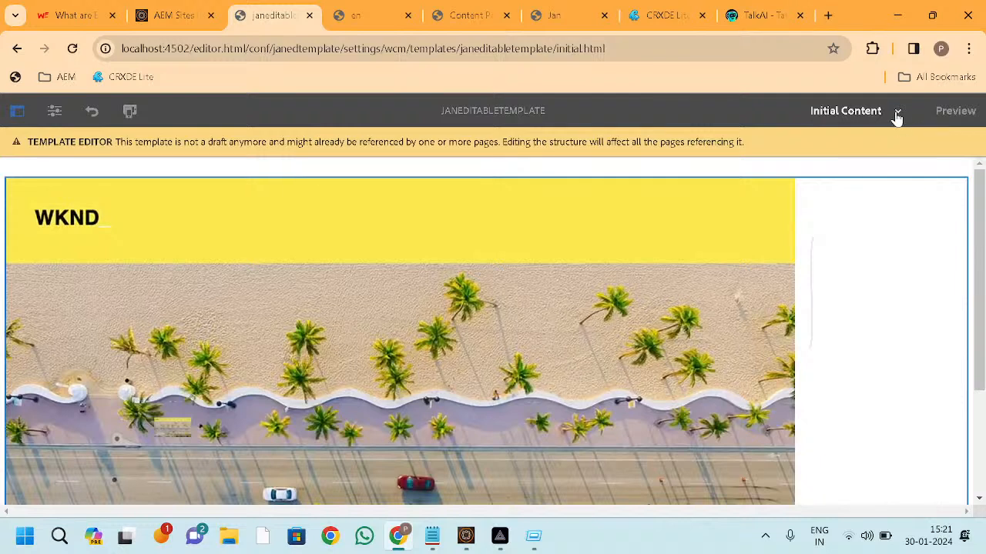
# Step: Insert a Text component below the image in the template's initial content
pyautogui.click(897, 114)
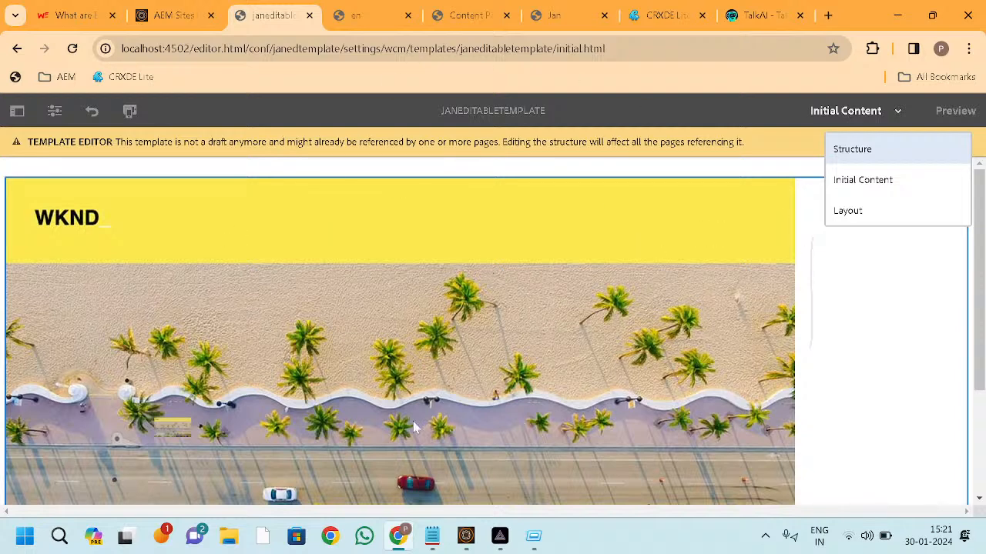
pyautogui.scroll(-2, 473, 280)
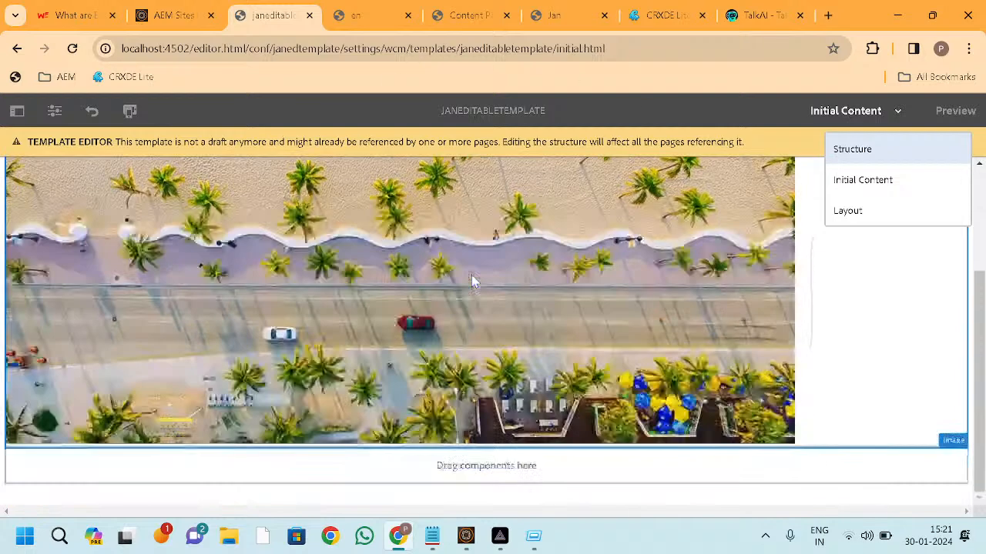
pyautogui.click(91, 455)
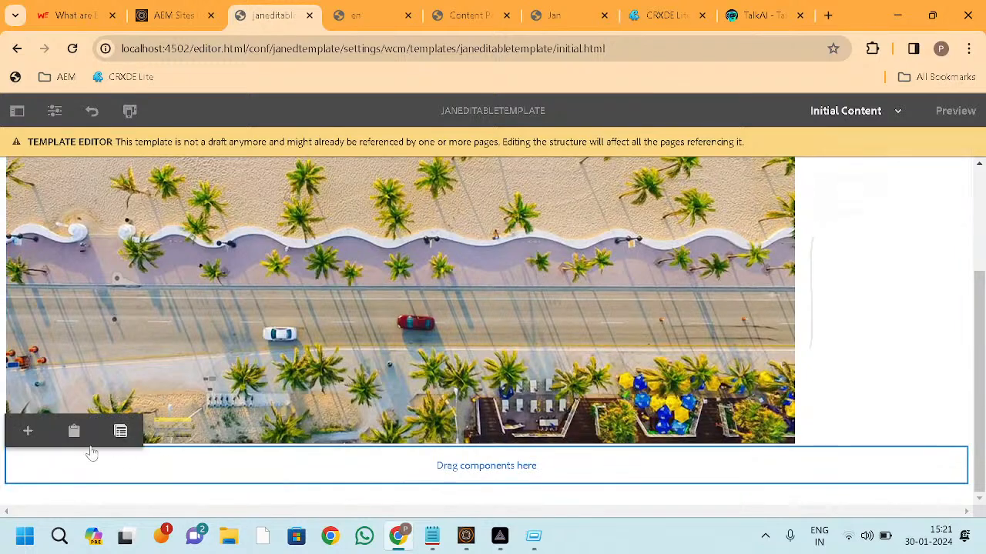
pyautogui.click(28, 432)
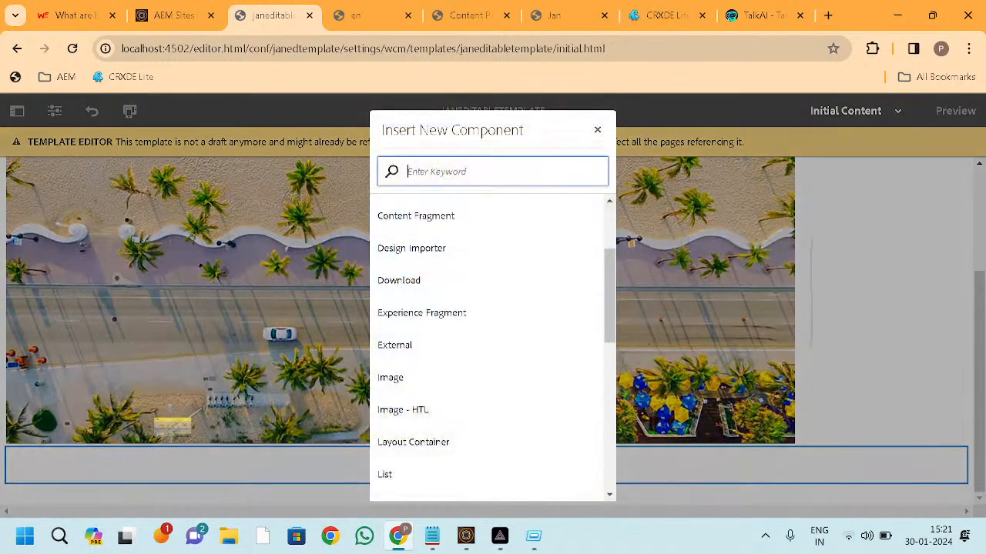
pyautogui.scroll(-3, 434, 349)
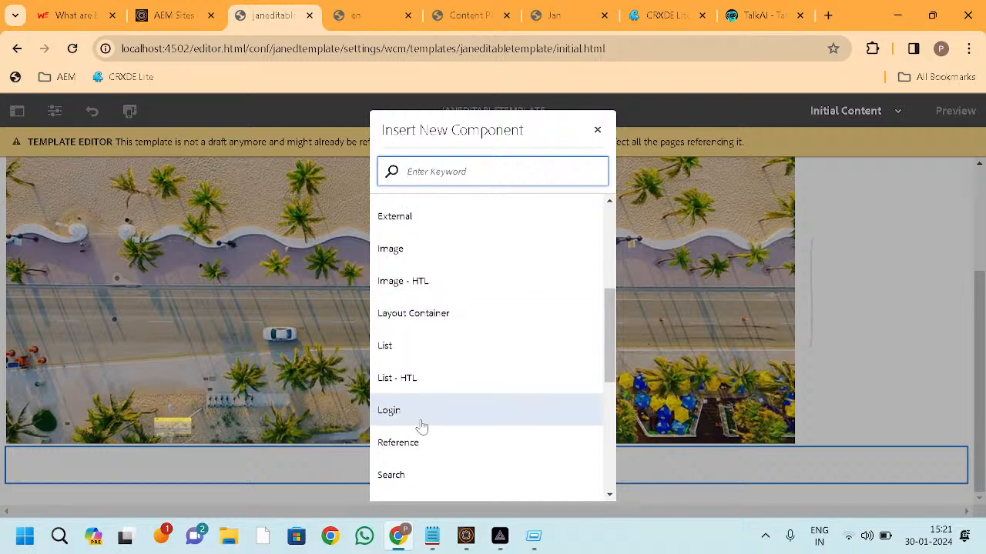
pyautogui.scroll(-3, 421, 425)
pyautogui.click(429, 330)
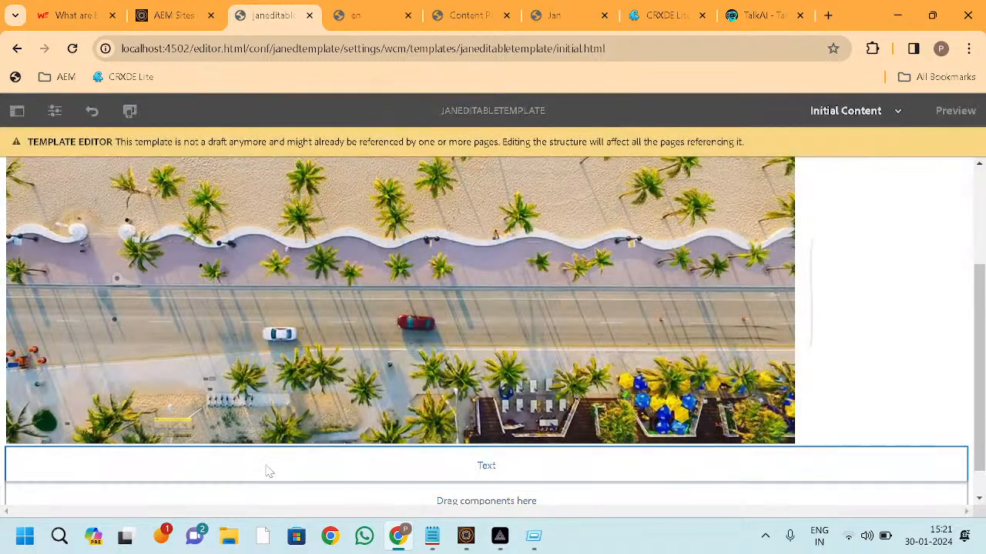
# Step: Enter "dsfadfgfaedsfasd" in the Text component below the image and save the text
pyautogui.click(268, 471)
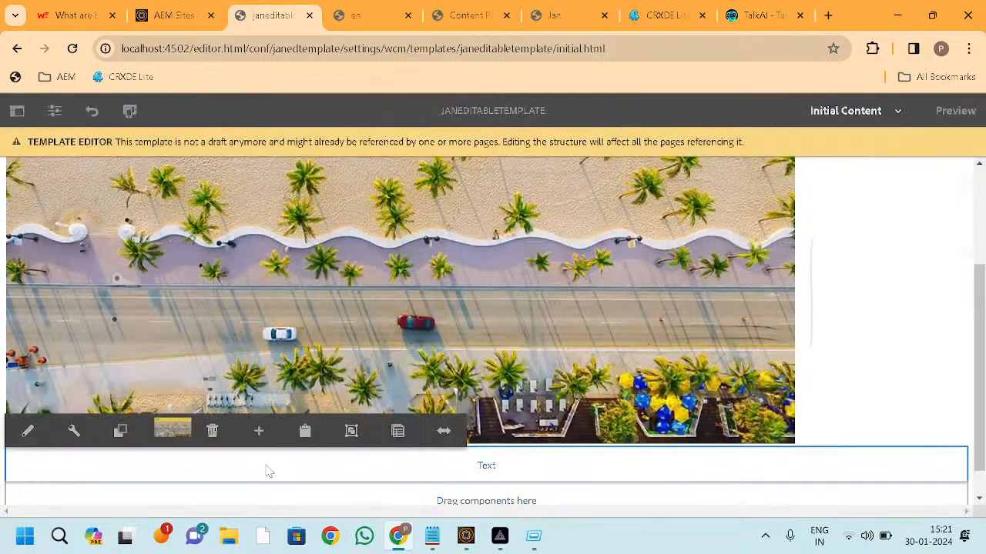
pyautogui.click(29, 432)
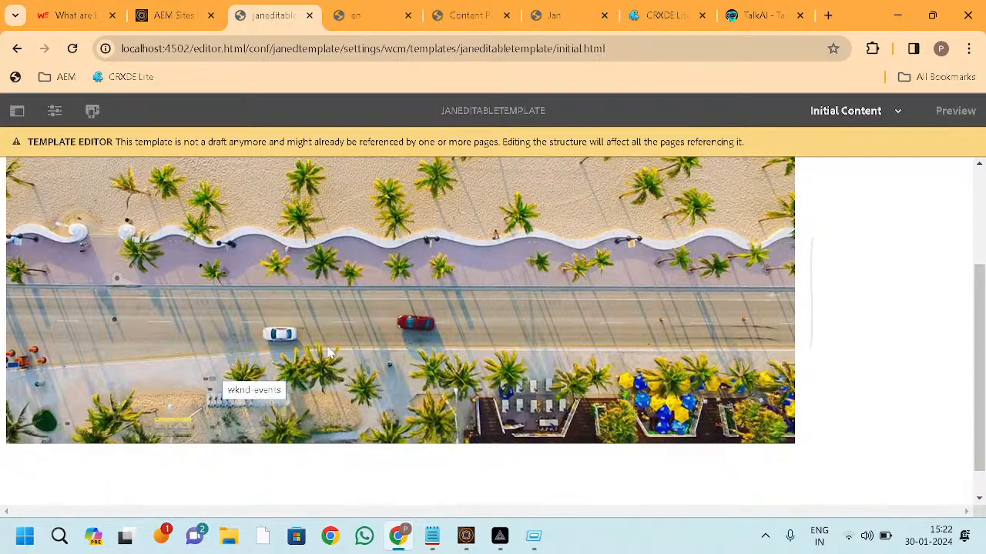
pyautogui.scroll(-1, 343, 505)
pyautogui.write('dsfadfgfaedsfasd')
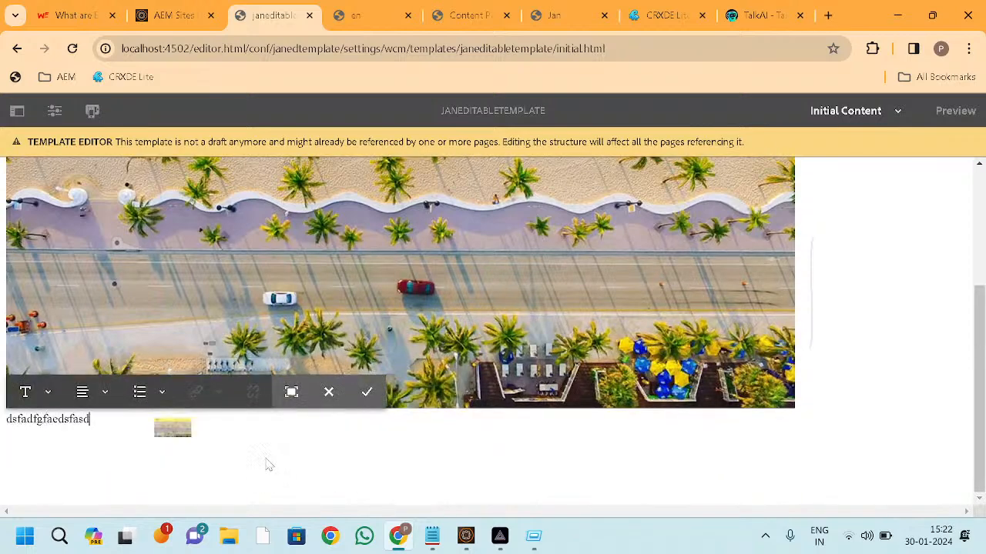
pyautogui.click(367, 392)
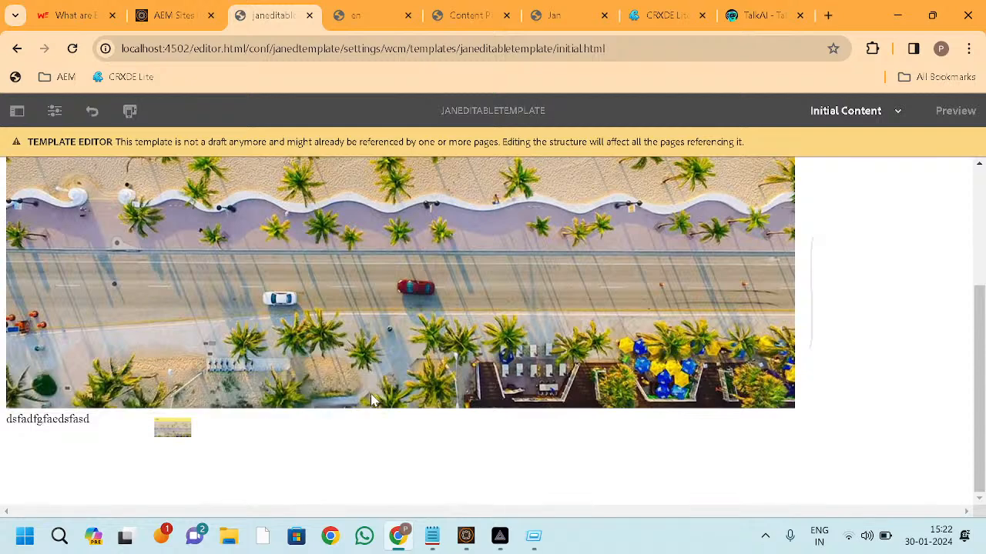
pyautogui.scroll(5, 385, 320)
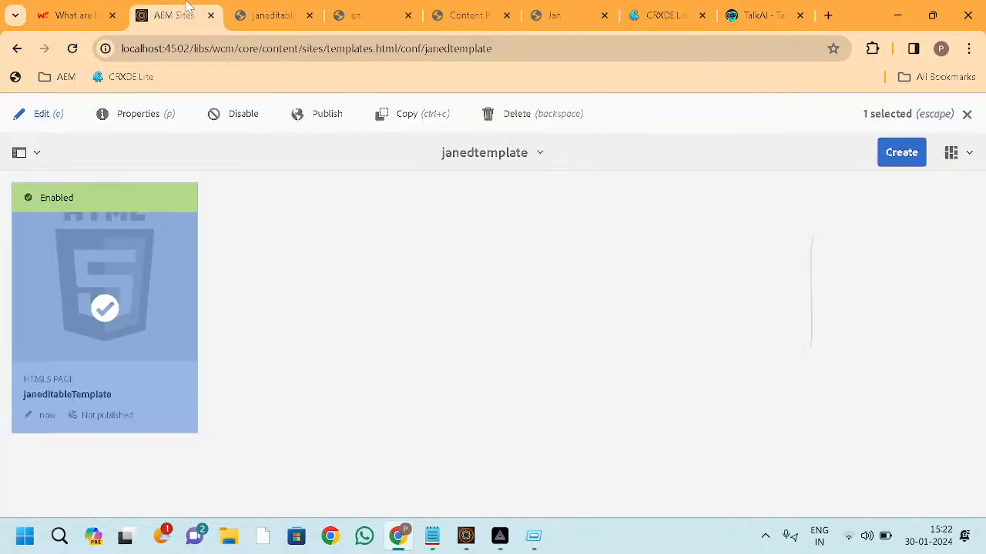
# Step: Open localhost:4502 in a new browser tab and start creating a page at the root level of Sites
pyautogui.click(189, 14)
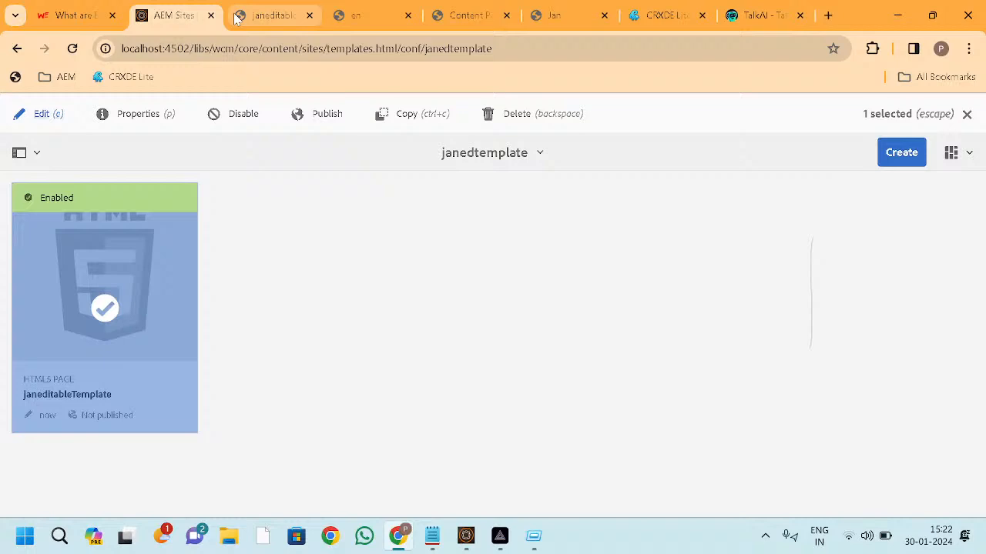
pyautogui.click(828, 15)
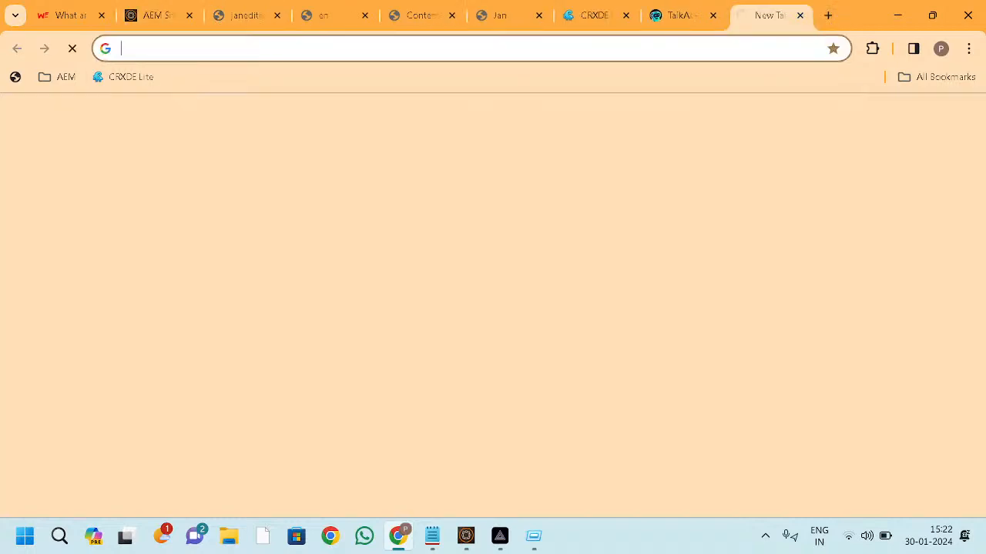
pyautogui.write('localhost:4502')
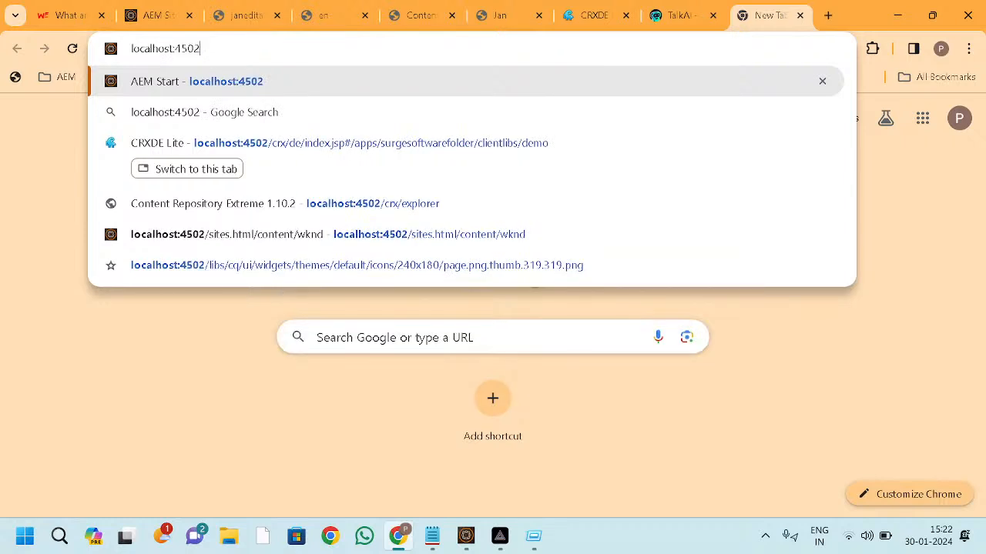
pyautogui.press('Return')
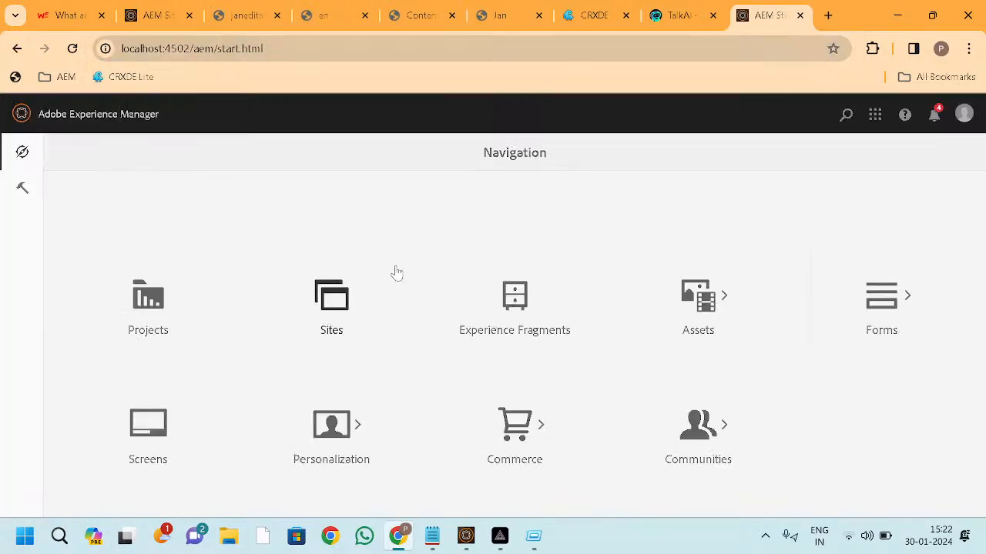
pyautogui.click(333, 303)
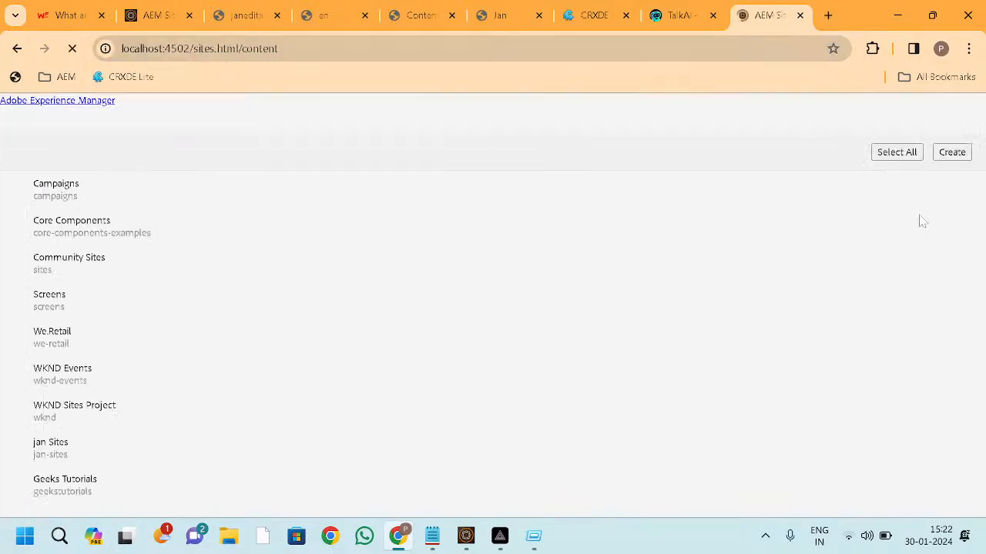
pyautogui.click(901, 155)
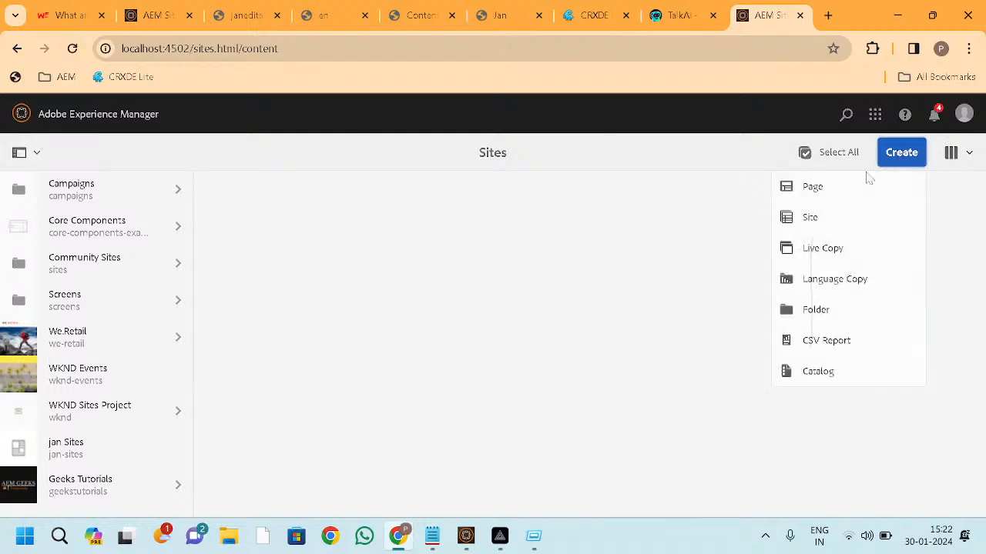
pyautogui.click(814, 193)
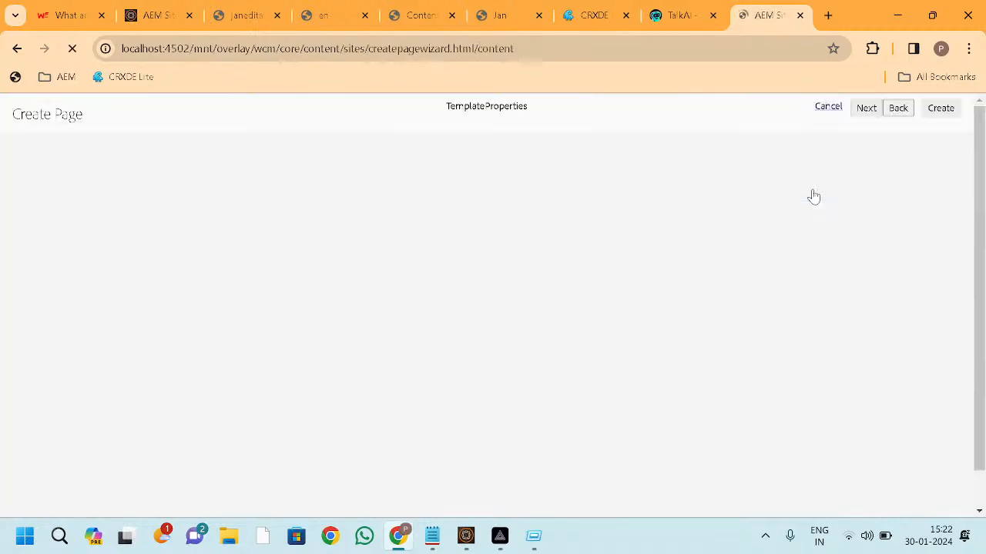
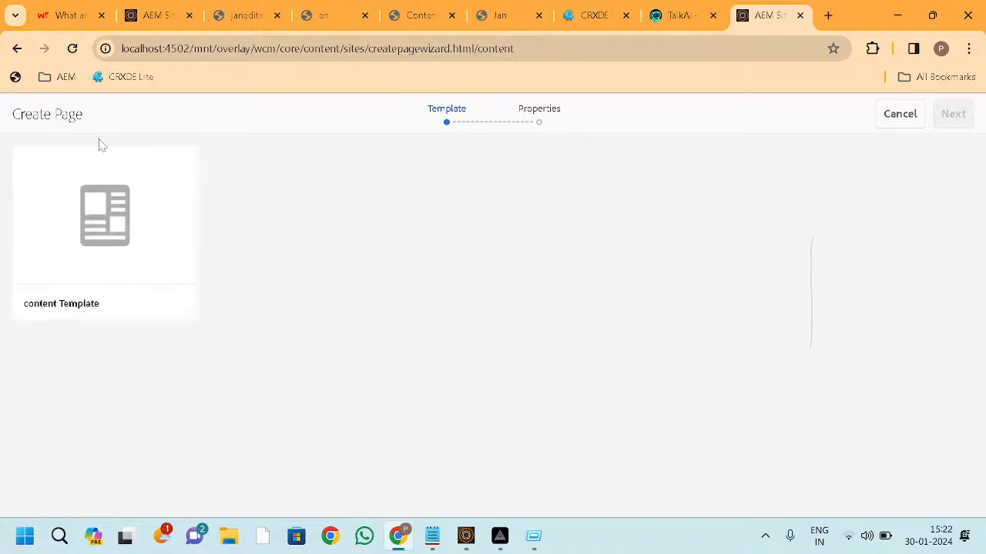
# Step: Leave the root-level page creation, check which templates are offered for a new page under WKND Sites Project, and return to Sites
pyautogui.click(18, 48)
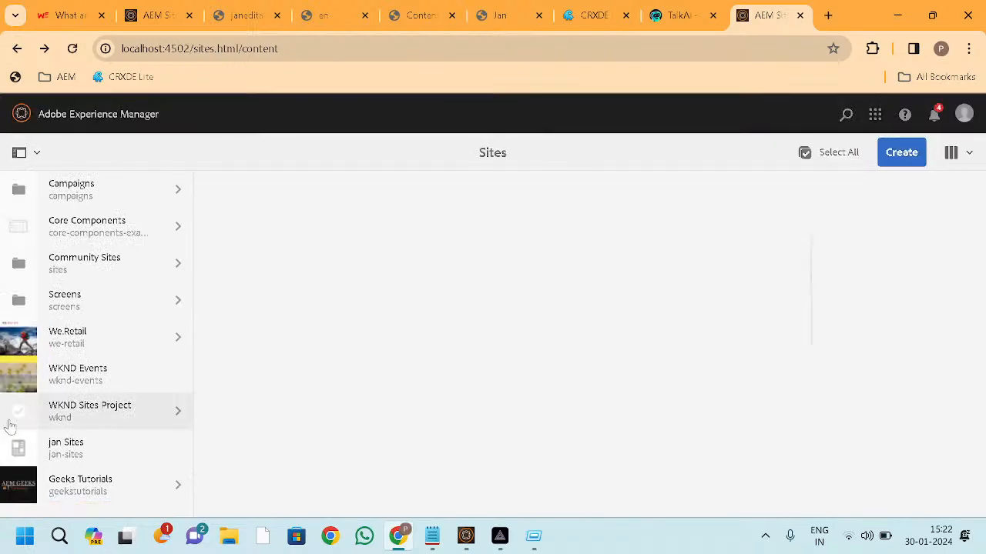
pyautogui.click(128, 420)
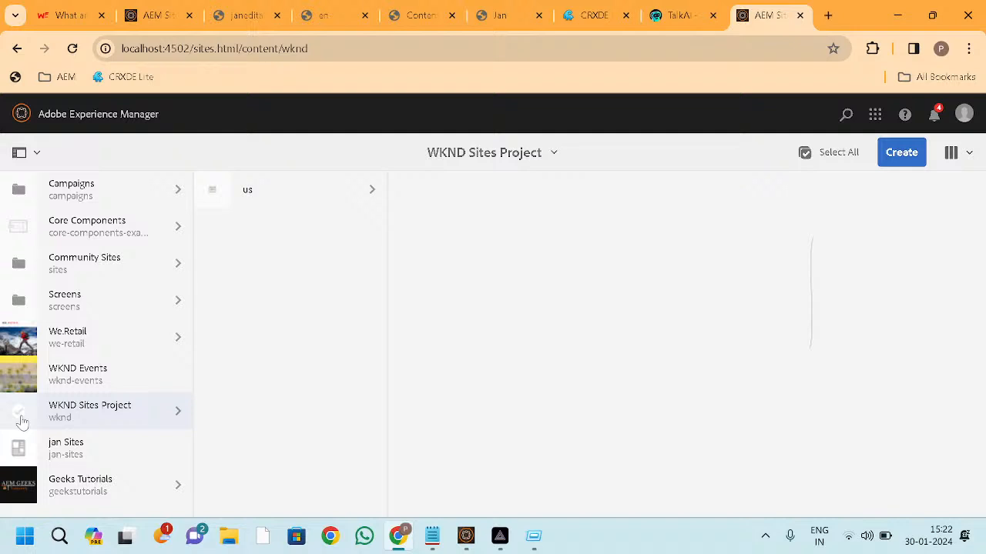
pyautogui.click(902, 159)
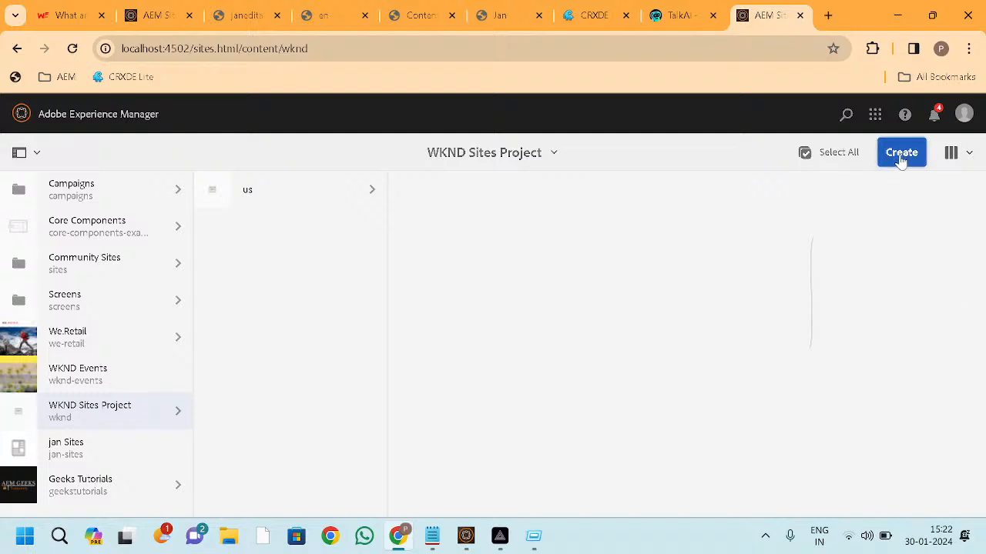
pyautogui.click(836, 199)
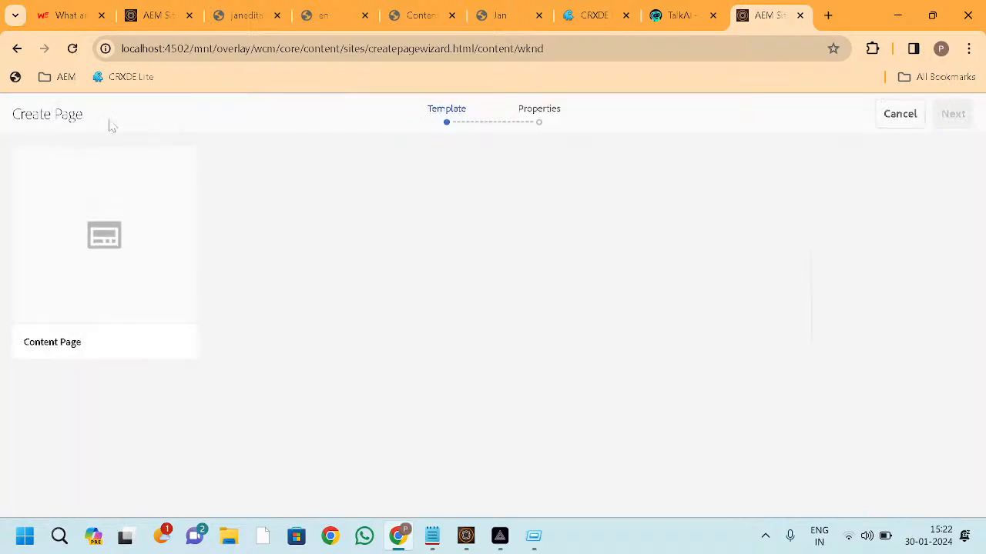
pyautogui.click(17, 48)
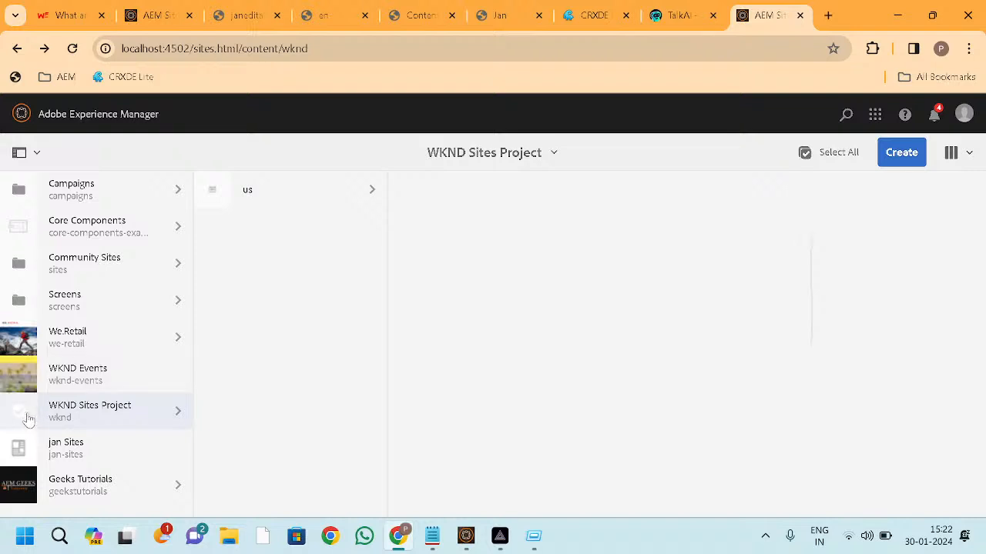
# Step: Open the advanced properties of WKND Sites Project and add an empty entry to its Allowed Templates
pyautogui.click(23, 416)
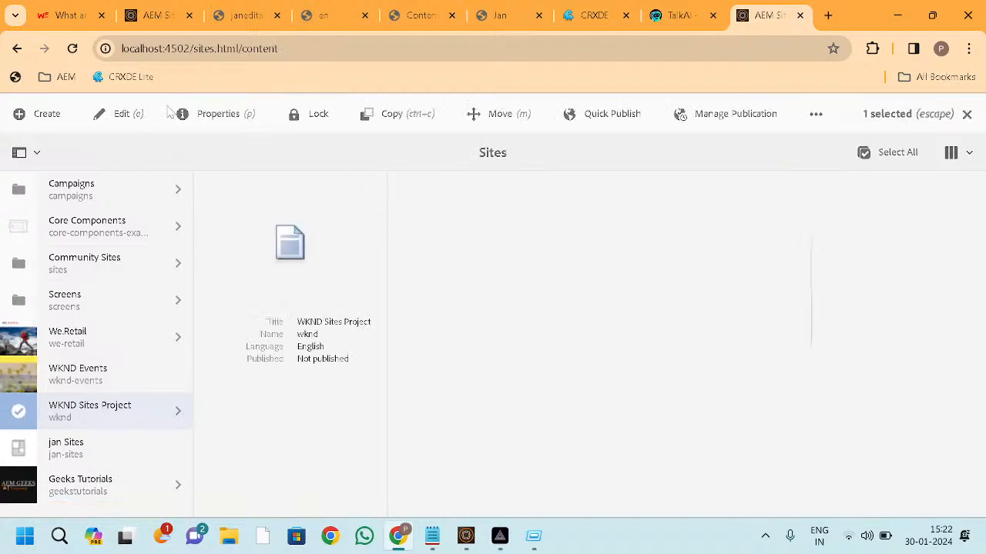
pyautogui.click(216, 114)
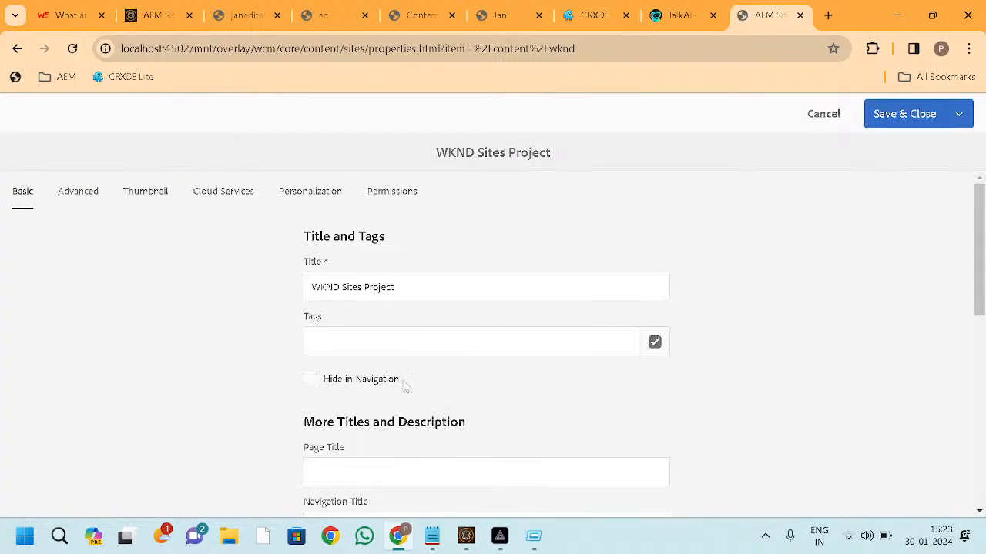
pyautogui.scroll(-6, 403, 388)
pyautogui.scroll(7, 406, 386)
pyautogui.click(78, 192)
pyautogui.scroll(-5, 83, 197)
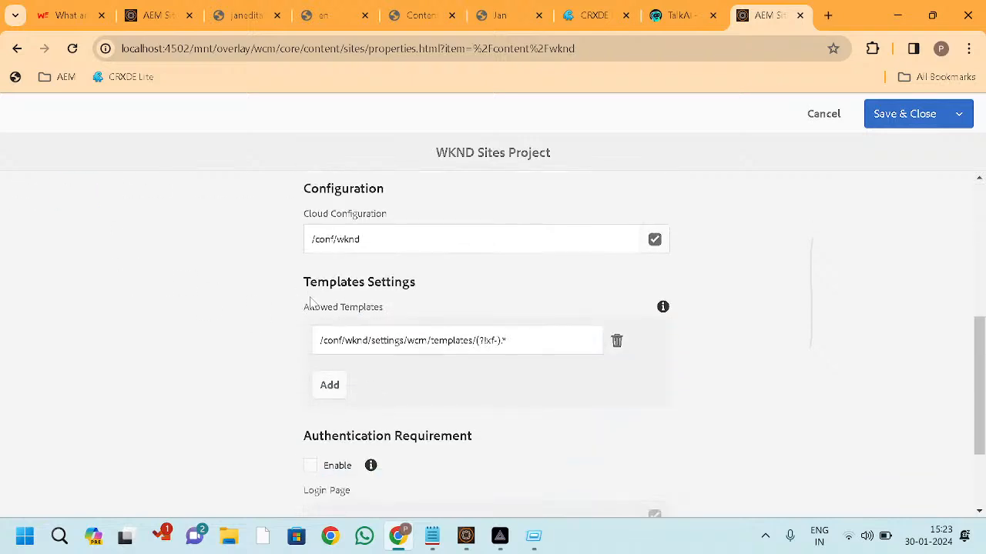
pyautogui.moveTo(308, 301); pyautogui.dragTo(410, 308)
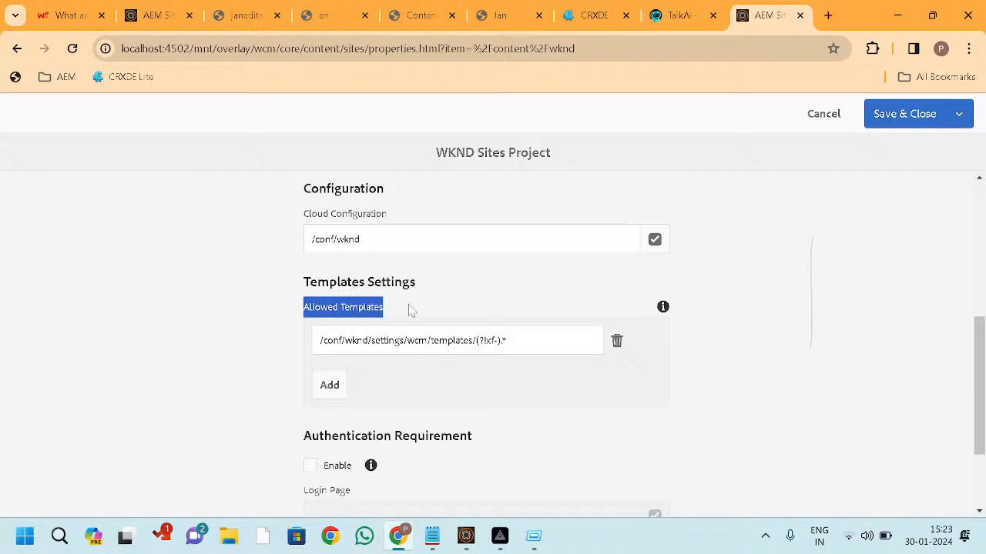
pyautogui.click(333, 389)
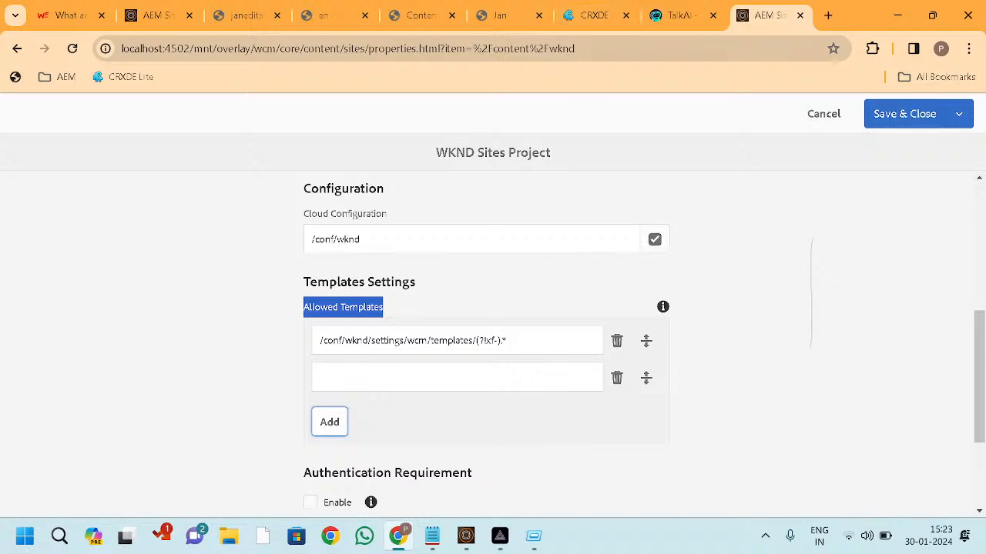
# Step: Switch to CRXDE Lite and examine the janeditabletemplate and html5page nodes under /conf/janedtemplate/settings/wcm
pyautogui.click(593, 16)
pyautogui.scroll(3, 116, 285)
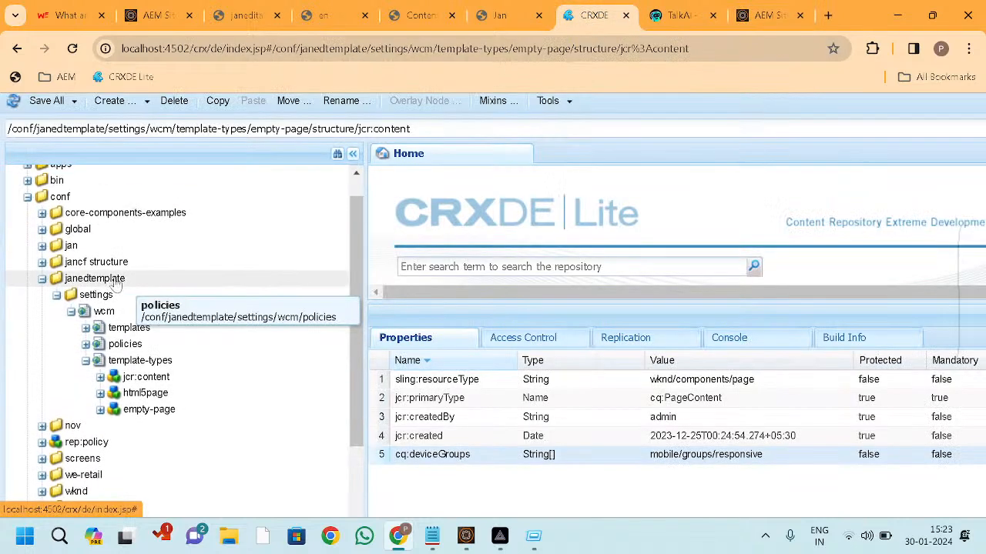
pyautogui.doubleClick(138, 329)
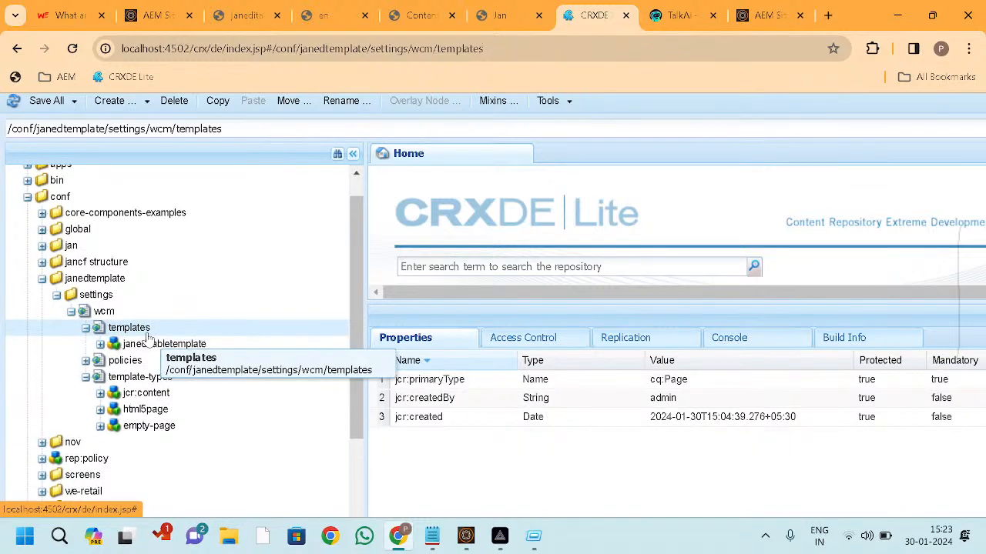
pyautogui.doubleClick(144, 345)
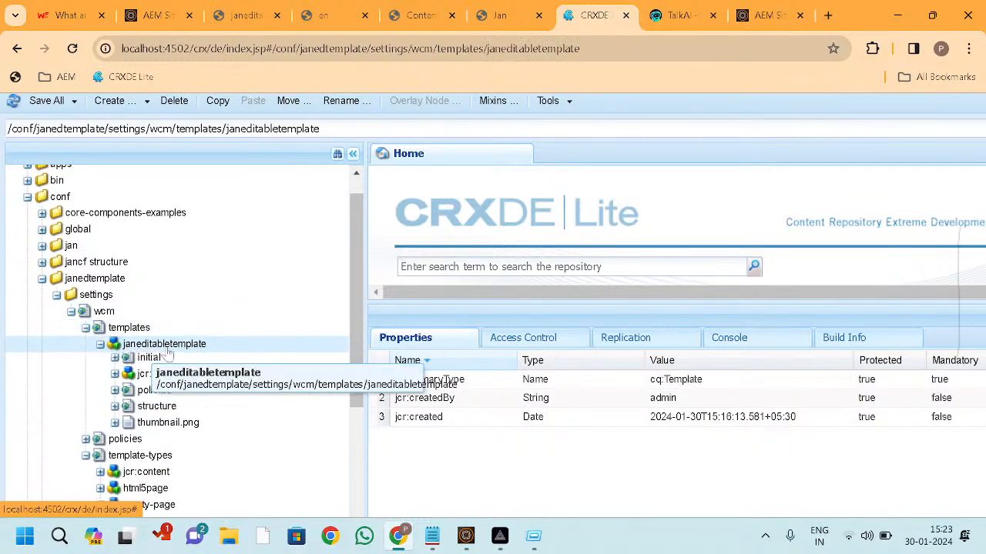
pyautogui.scroll(-1, 213, 361)
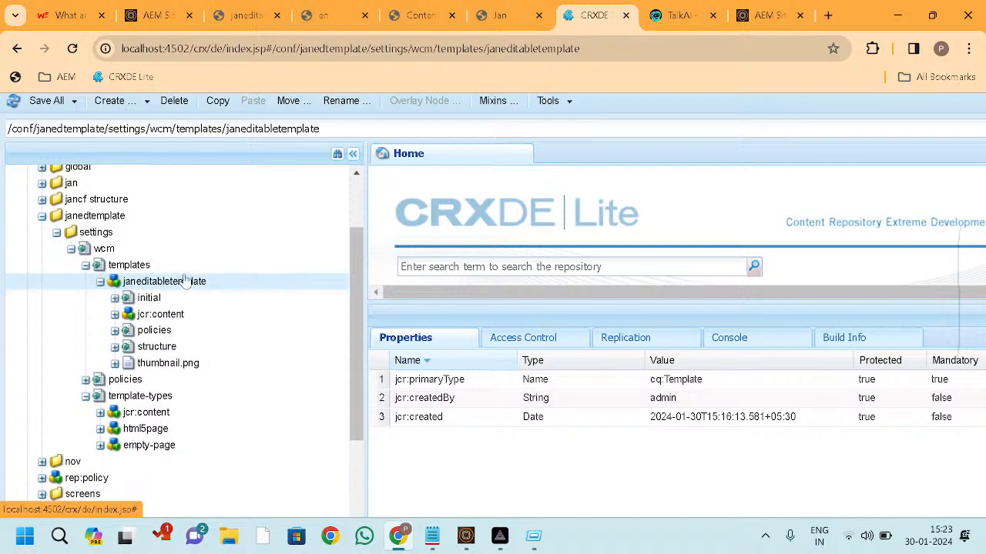
pyautogui.doubleClick(188, 305)
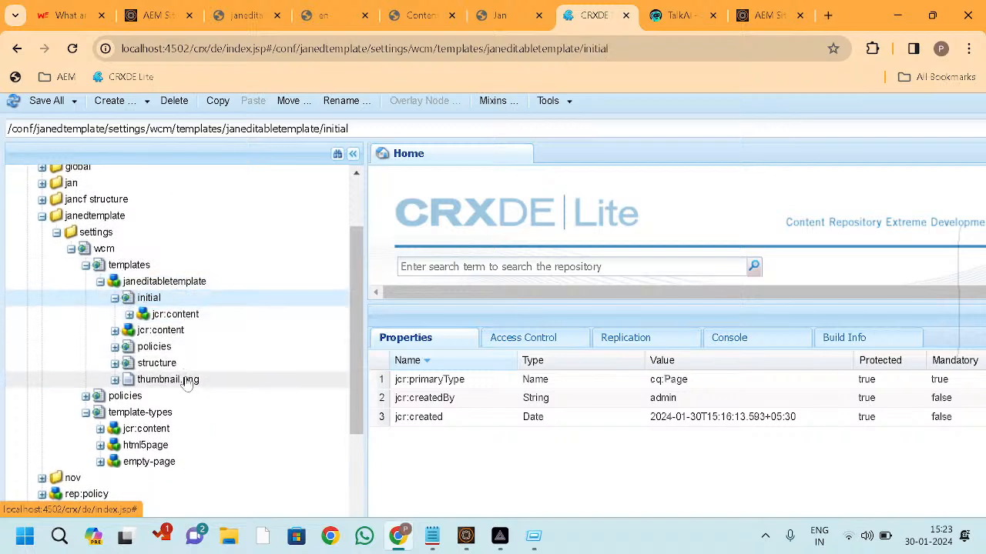
pyautogui.scroll(1, 199, 393)
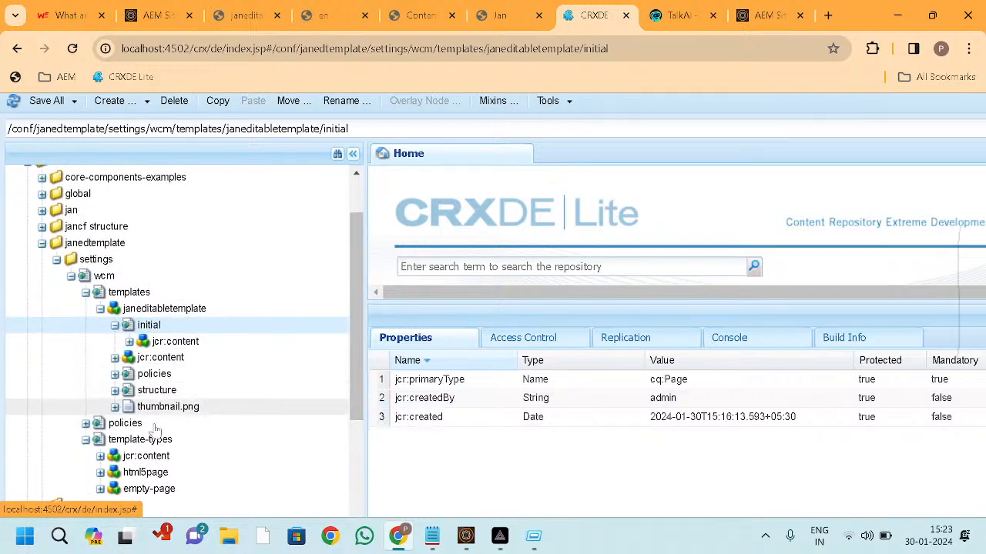
pyautogui.scroll(-1, 170, 404)
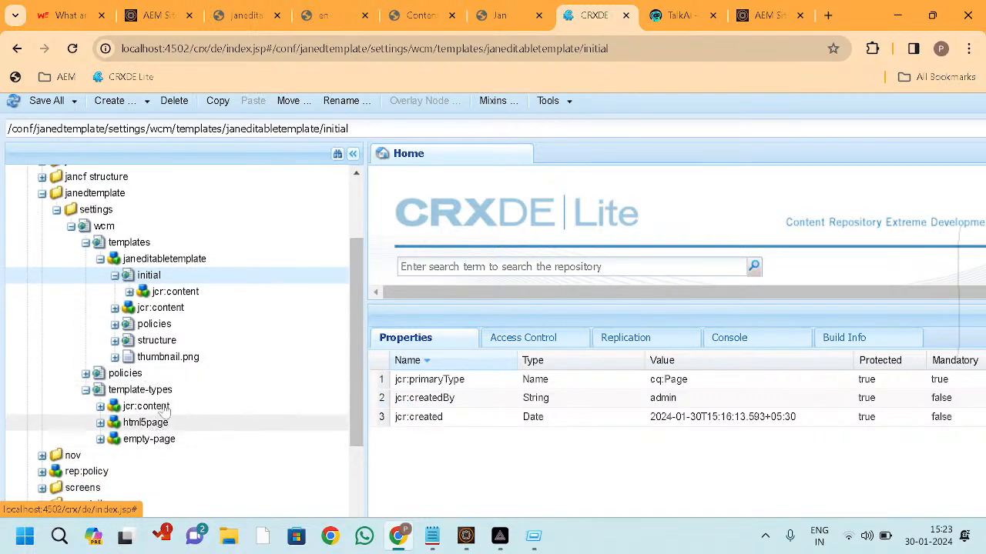
pyautogui.click(144, 423)
pyautogui.scroll(-2, 185, 416)
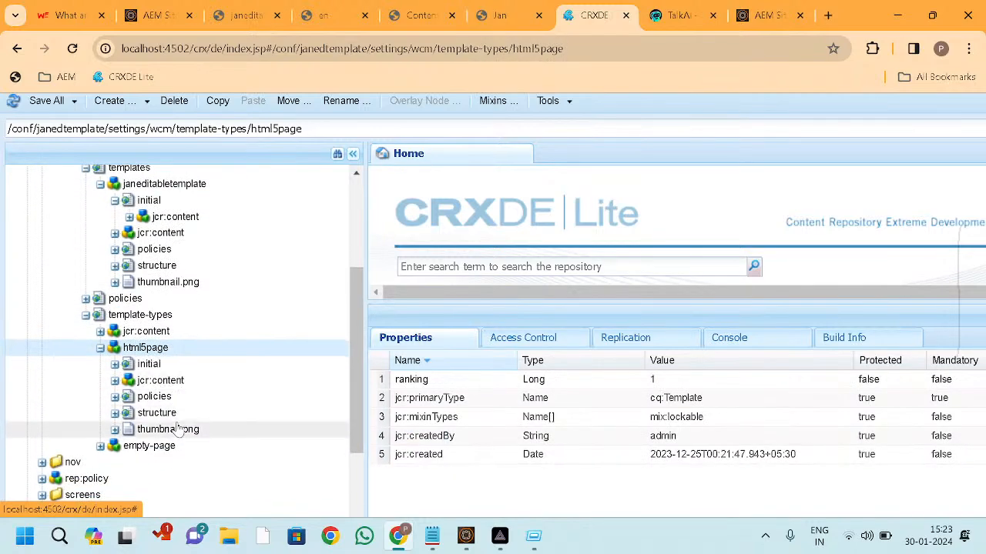
pyautogui.scroll(3, 178, 429)
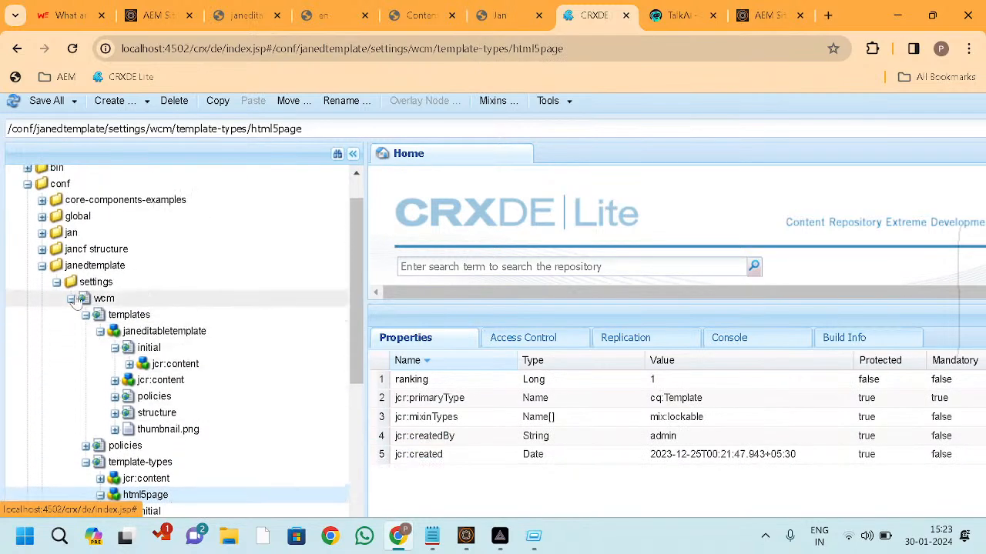
# Step: Select the templates node under janedtemplate and copy its path, /conf/janedtemplate/settings/wcm/templates
pyautogui.scroll(1, 69, 303)
pyautogui.click(104, 300)
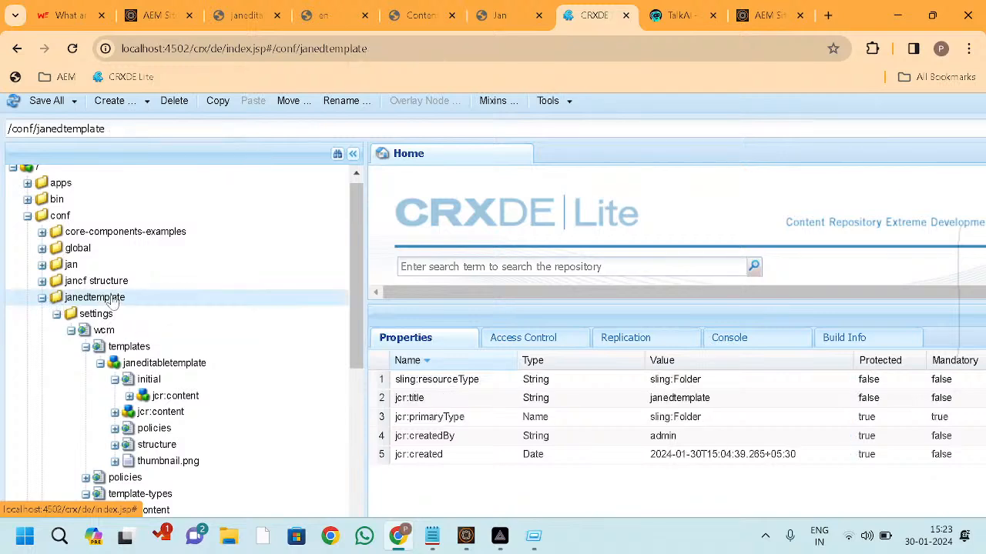
pyautogui.scroll(-1, 132, 325)
pyautogui.click(138, 308)
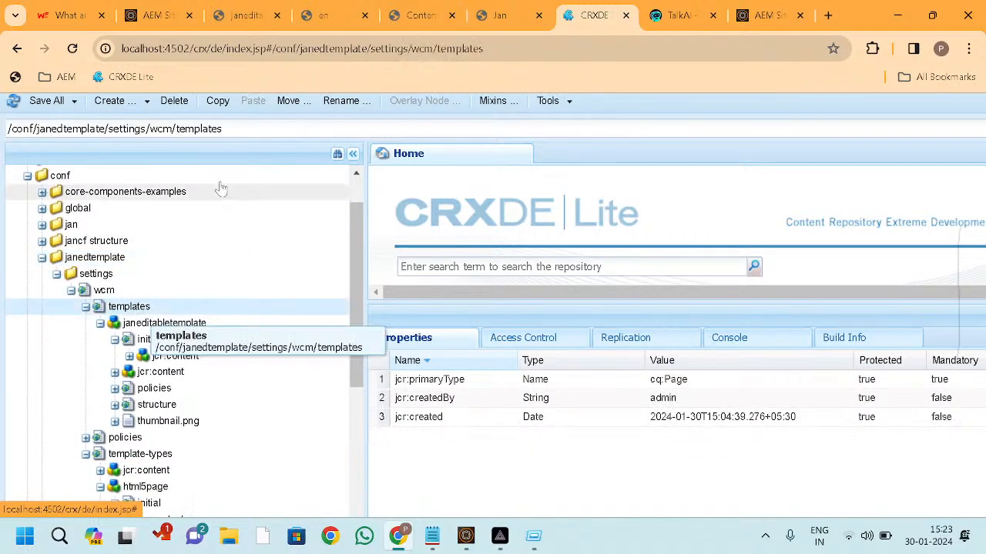
pyautogui.click(220, 128)
pyautogui.hotkey('ctrl', 'c')
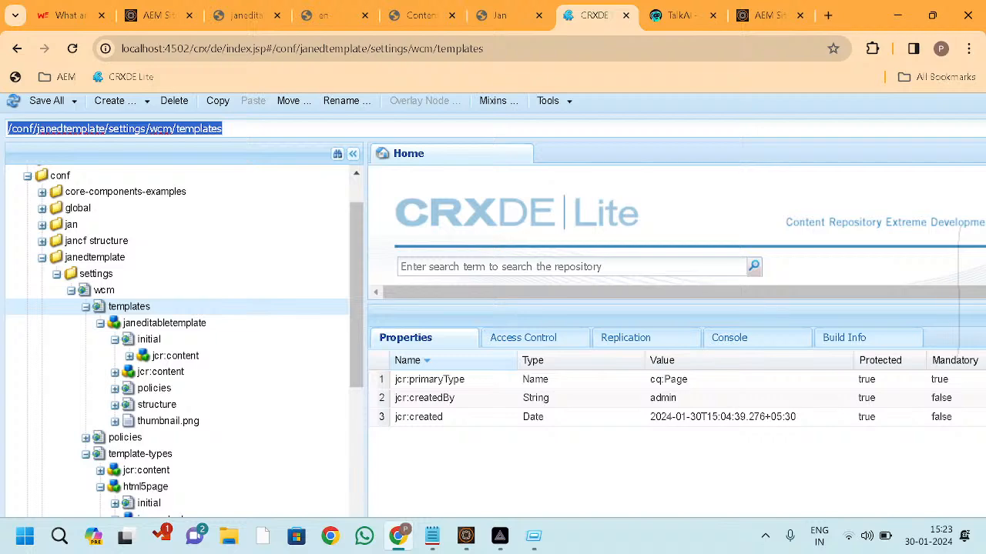
# Step: Return to the WKND Sites Project properties and paste /conf/janedtemplate/settings/wcm/templates into the empty Allowed Templates entry
pyautogui.click(162, 14)
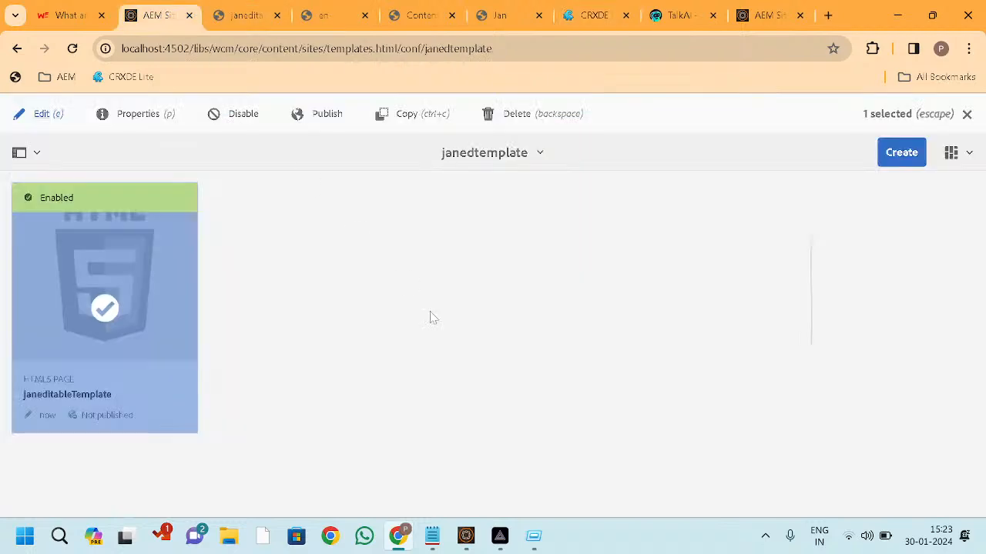
pyautogui.click(252, 10)
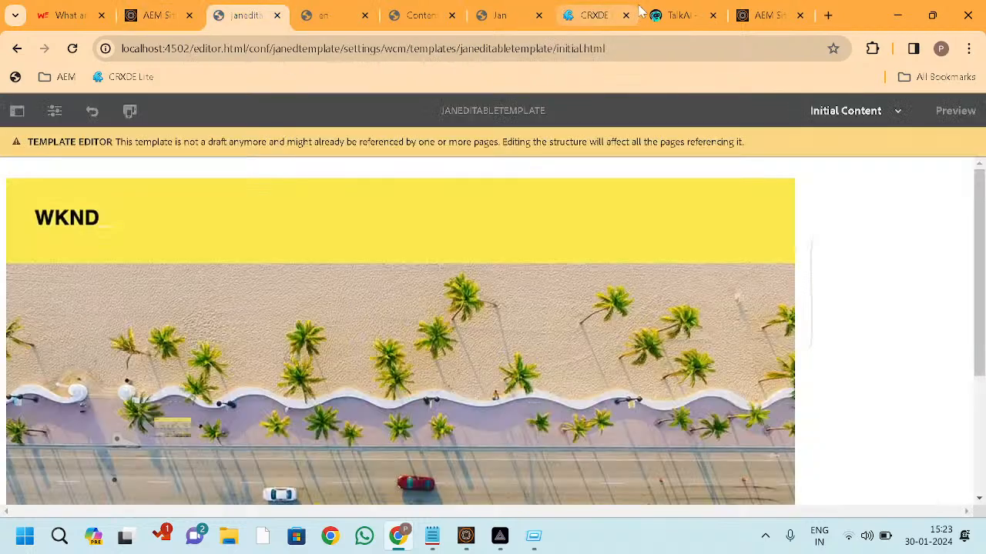
pyautogui.click(778, 8)
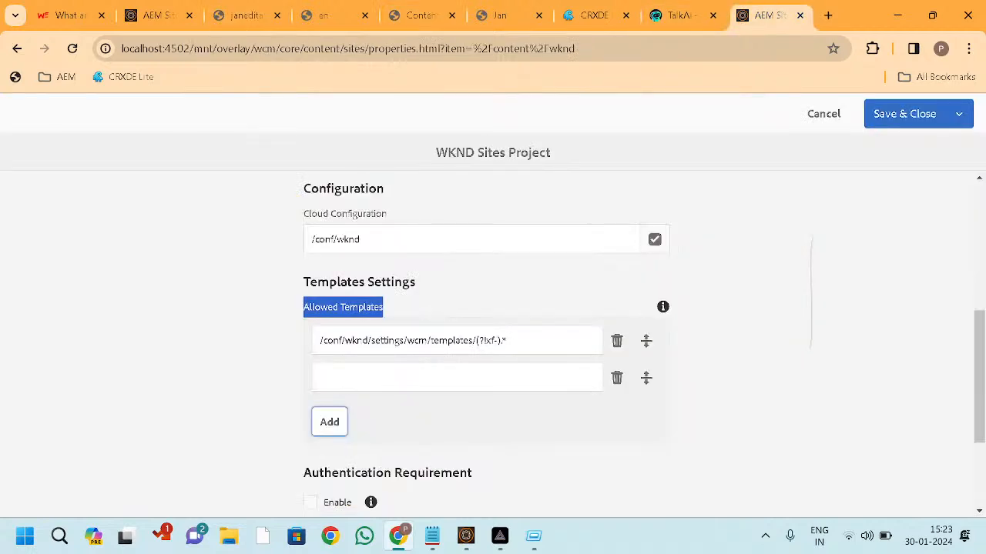
pyautogui.scroll(-1, 390, 368)
pyautogui.click(390, 362)
pyautogui.hotkey('ctrl', 'v')
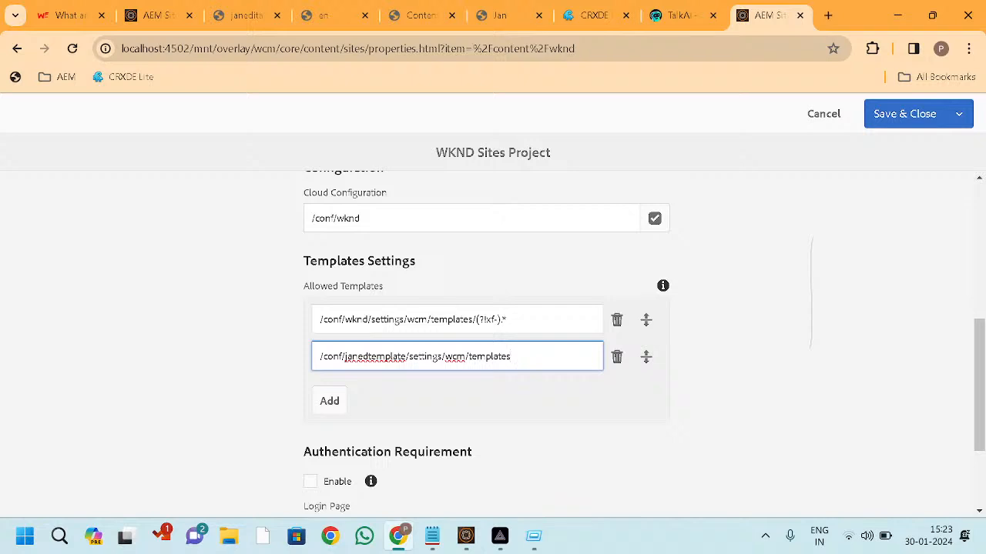
# Step: Append the suffix /(?!xf-).* from the first allowed template path to the janedtemplate path, and save and close the properties
pyautogui.moveTo(473, 319); pyautogui.dragTo(511, 319)
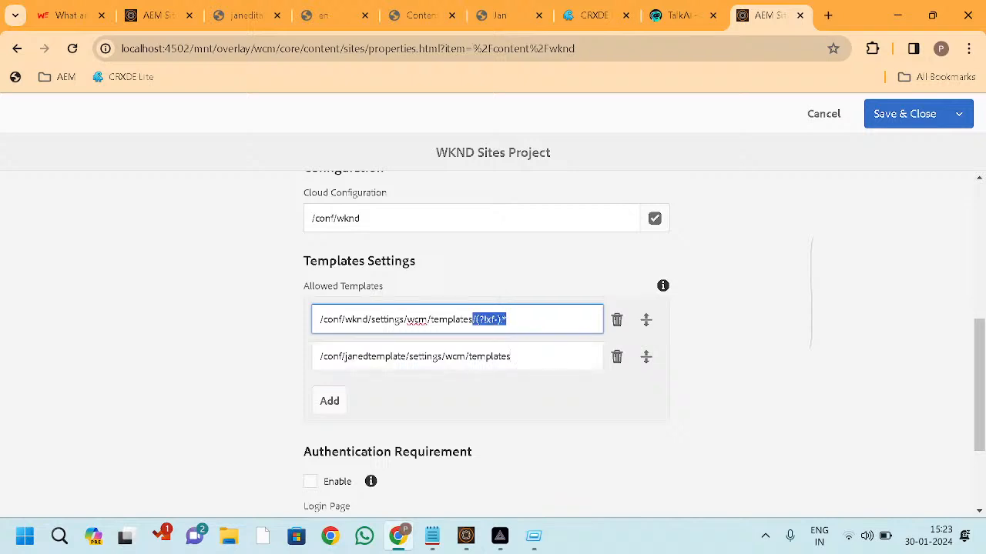
pyautogui.click(515, 357)
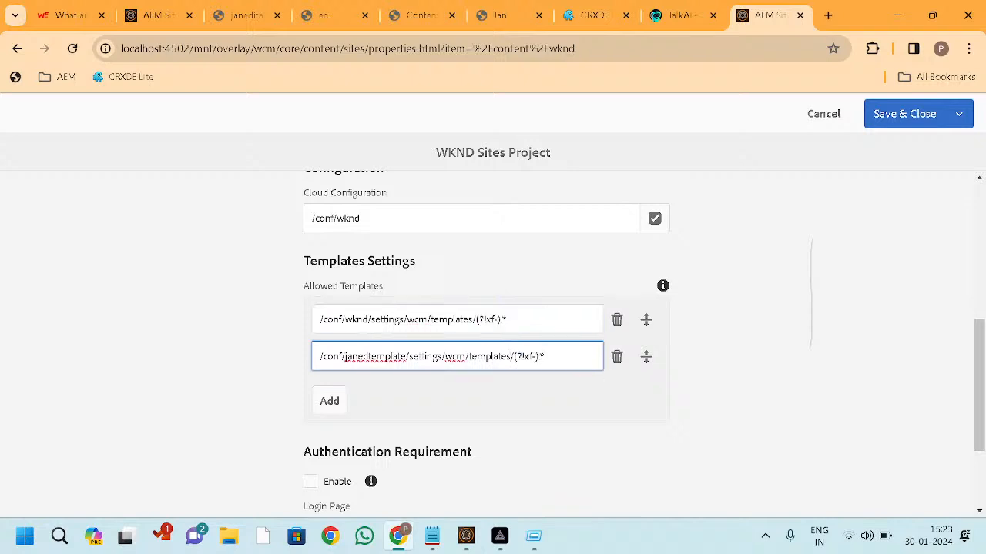
pyautogui.hotkey('shift', 'Left')
pyautogui.hotkey('shift', 'Left')
pyautogui.hotkey('shift', 'Left')
pyautogui.hotkey('shift', 'Left')
pyautogui.hotkey('shift', 'Left')
pyautogui.hotkey('shift', 'Left')
pyautogui.hotkey('shift', 'Left')
pyautogui.hotkey('shift', 'Left')
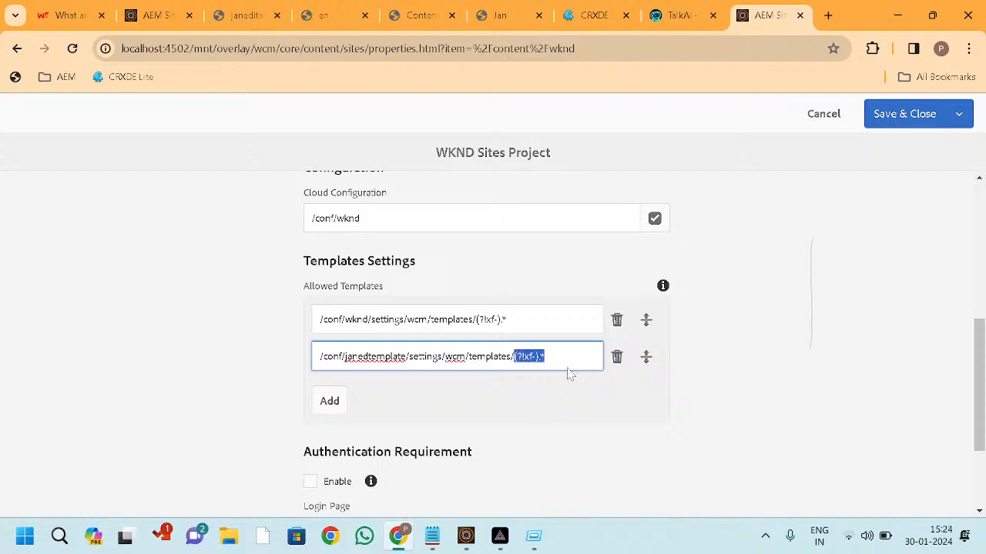
pyautogui.click(903, 122)
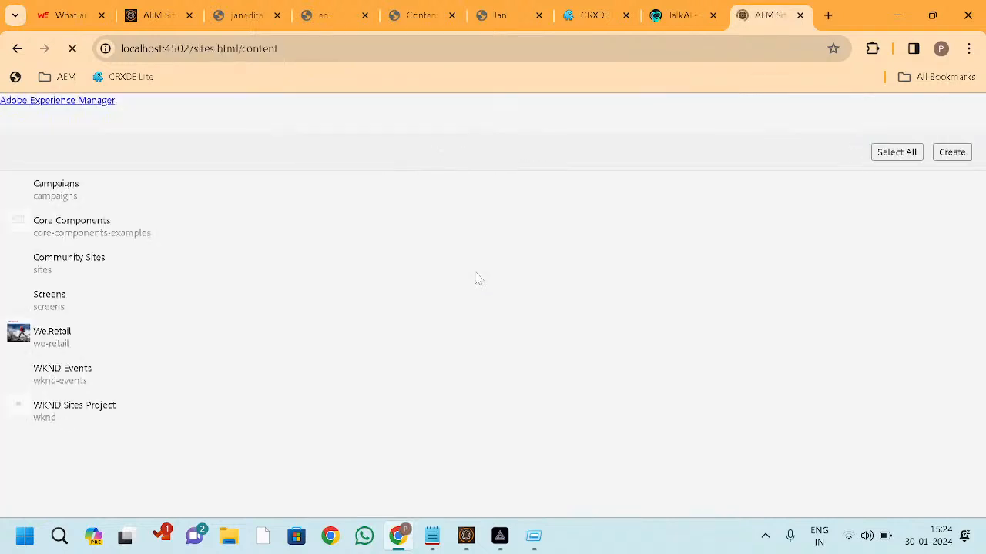
# Step: Start creating a page under WKND Sites Project with the janeditableTemplate template and proceed to its properties
pyautogui.click(137, 416)
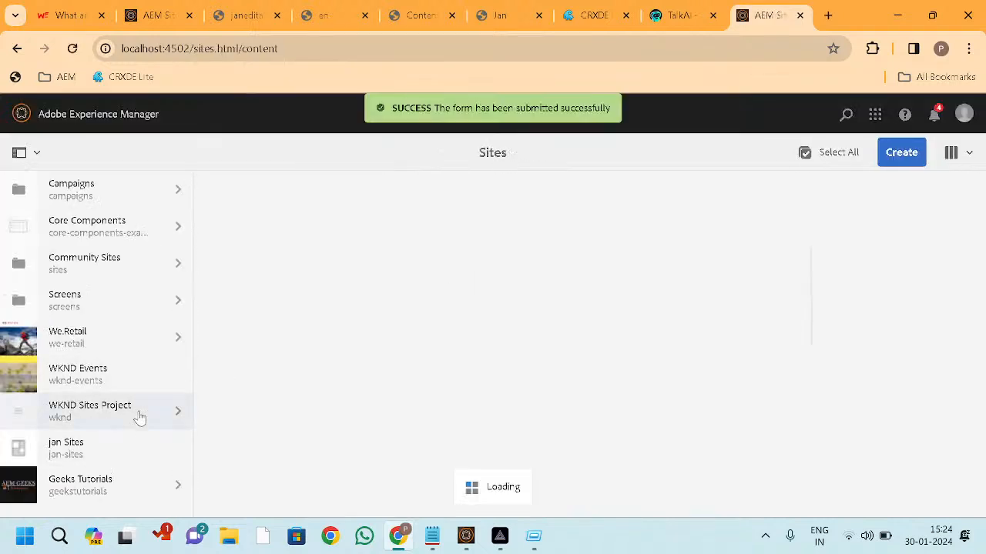
pyautogui.click(897, 151)
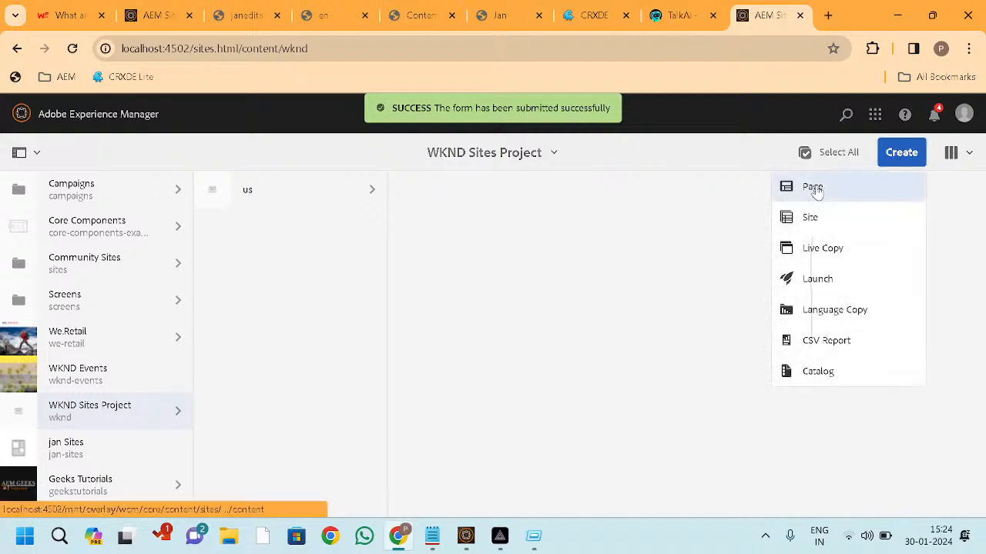
pyautogui.click(816, 189)
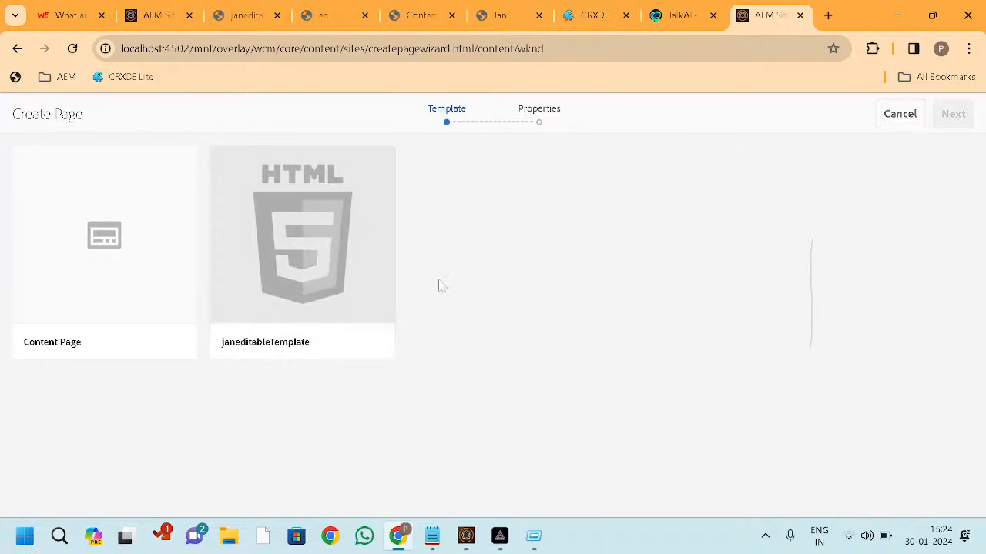
pyautogui.click(376, 245)
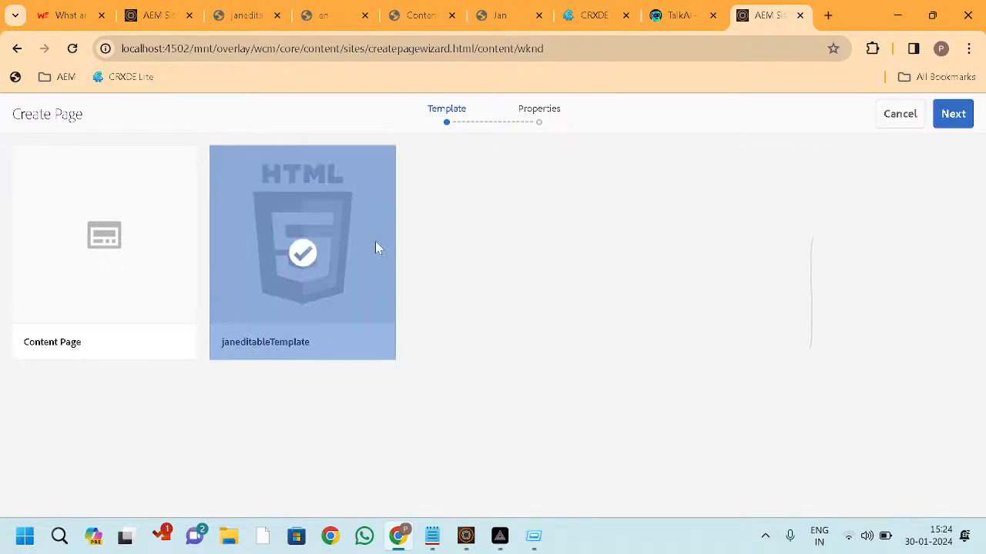
pyautogui.click(952, 113)
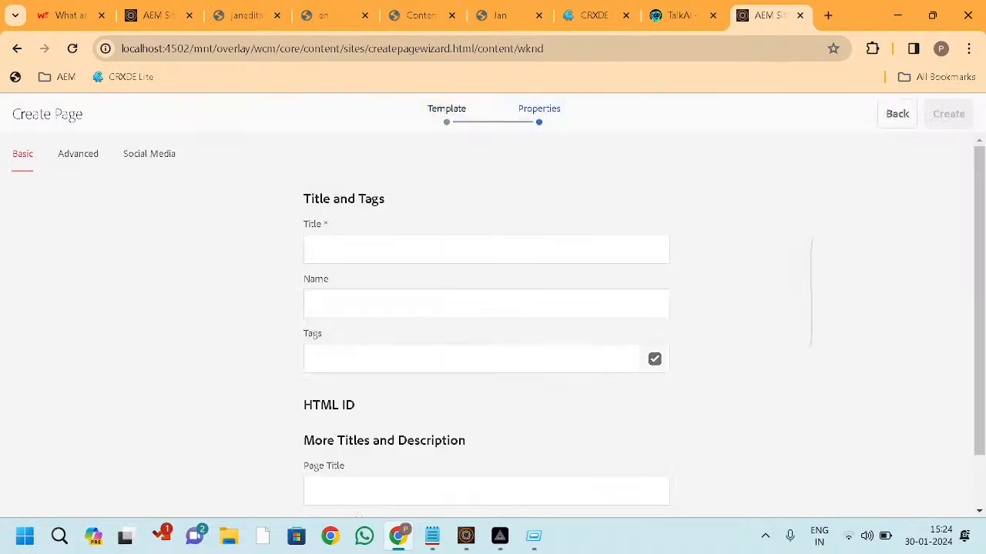
pyautogui.click(487, 249)
pyautogui.write('ja')
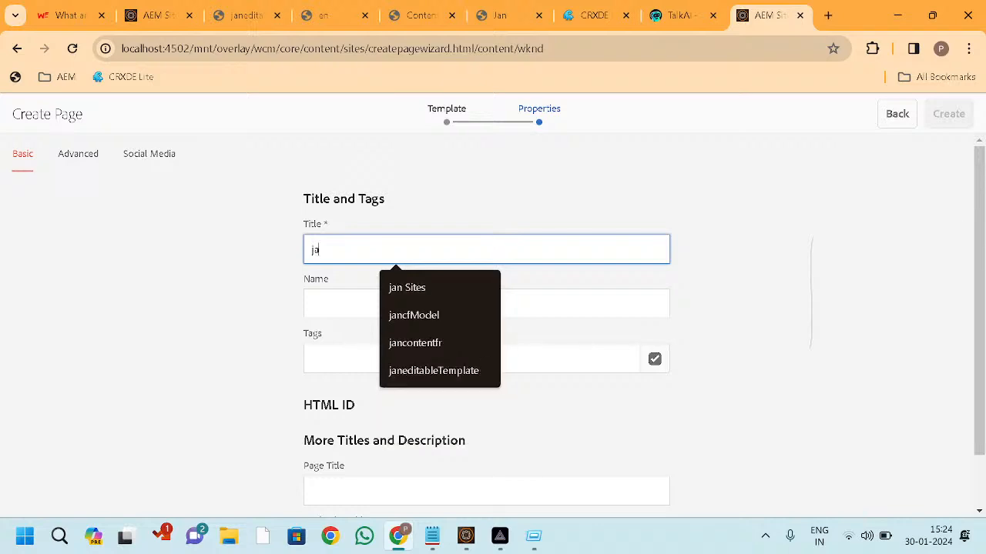
pyautogui.press('BackSpace')
pyautogui.press('BackSpace')
pyautogui.write('edit')
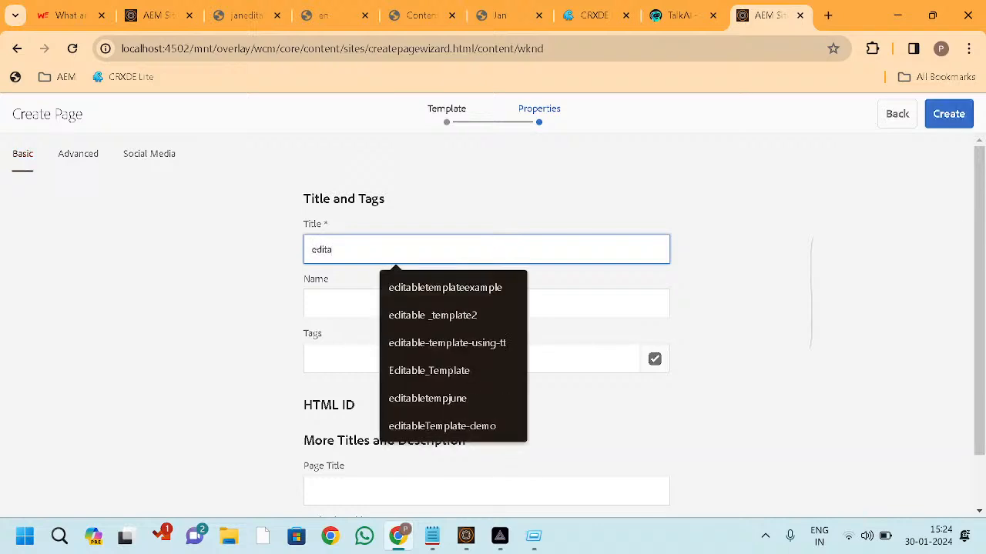
pyautogui.write('able')
pyautogui.press('BackSpace')
pyautogui.press('BackSpace')
pyautogui.press('BackSpace')
pyautogui.press('BackSpace')
pyautogui.press('BackSpace')
pyautogui.press('BackSpace')
pyautogui.press('BackSpace')
pyautogui.press('BackSpace')
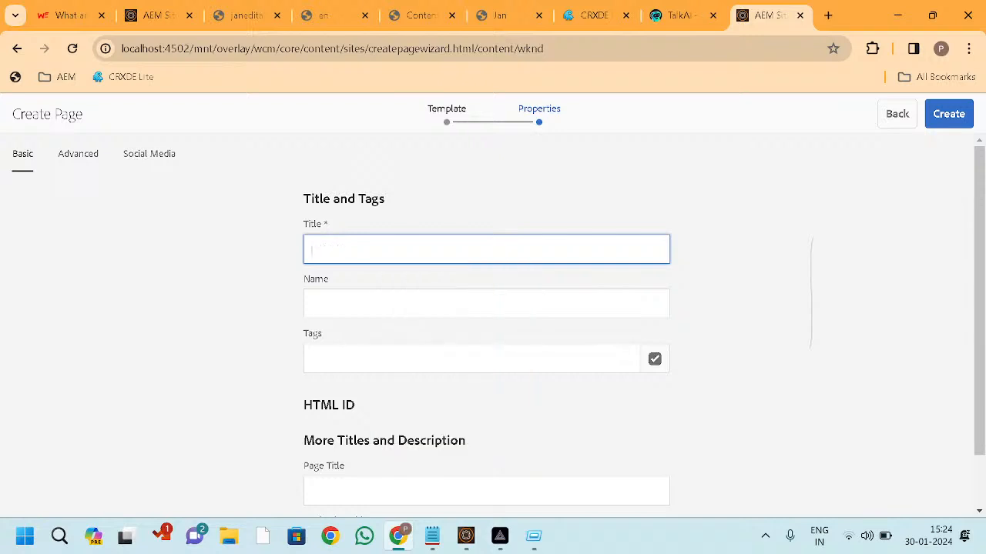
# Step: Title the new page Test-et, create it and return to the WKND Sites Project page list
pyautogui.write('Test-c')
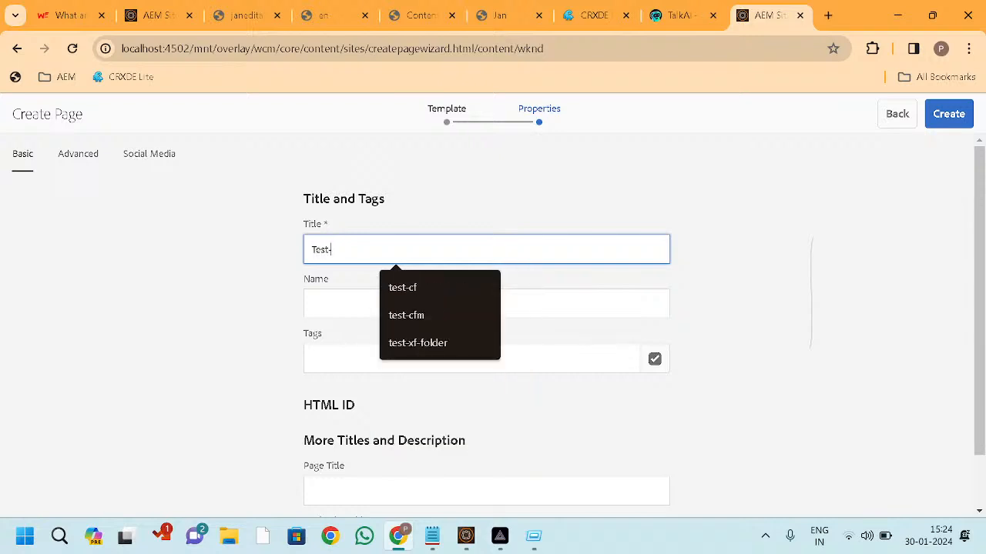
pyautogui.write('t')
pyautogui.click(967, 115)
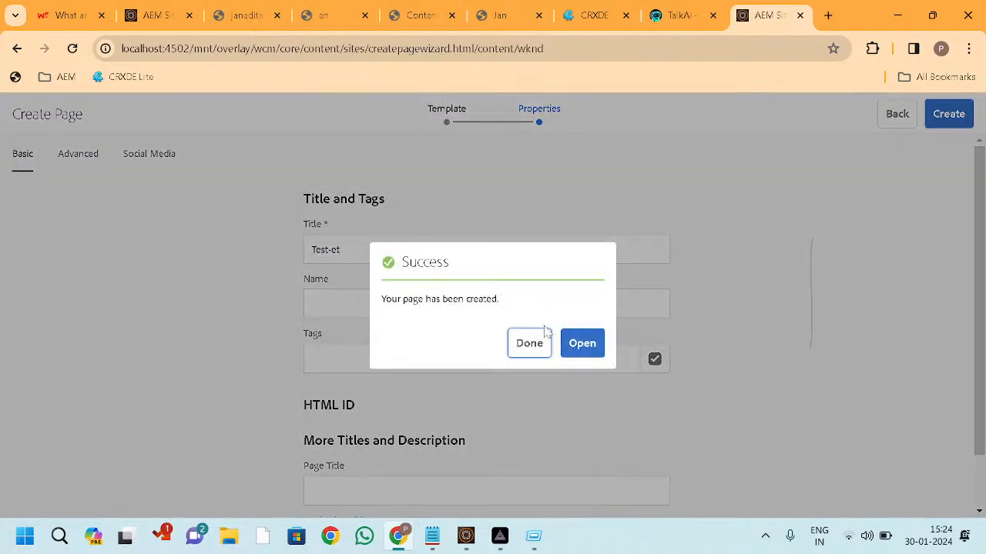
pyautogui.click(533, 347)
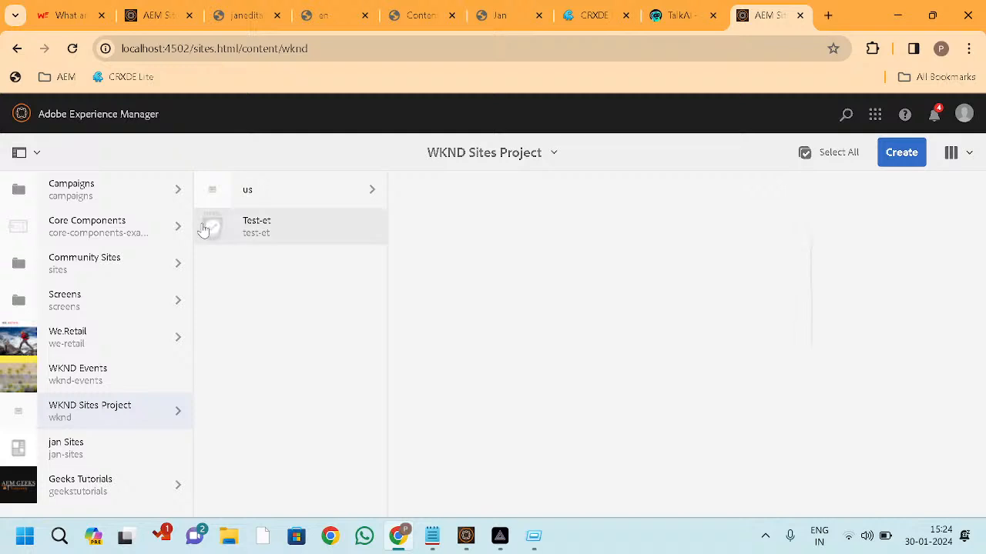
# Step: Open the Test-et page for editing and check its text and image components
pyautogui.click(203, 230)
pyautogui.click(116, 117)
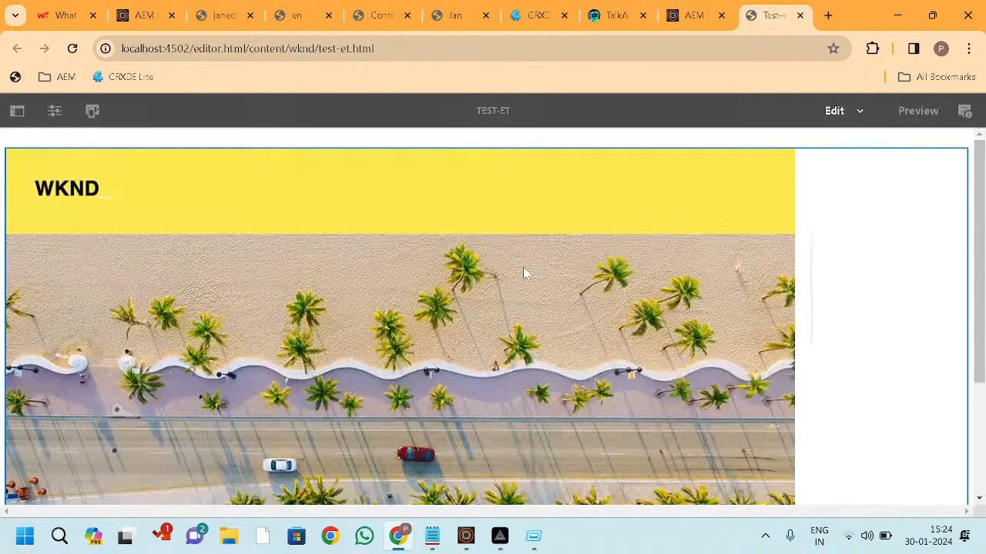
pyautogui.scroll(-2, 523, 266)
pyautogui.scroll(2, 456, 256)
pyautogui.scroll(-3, 362, 331)
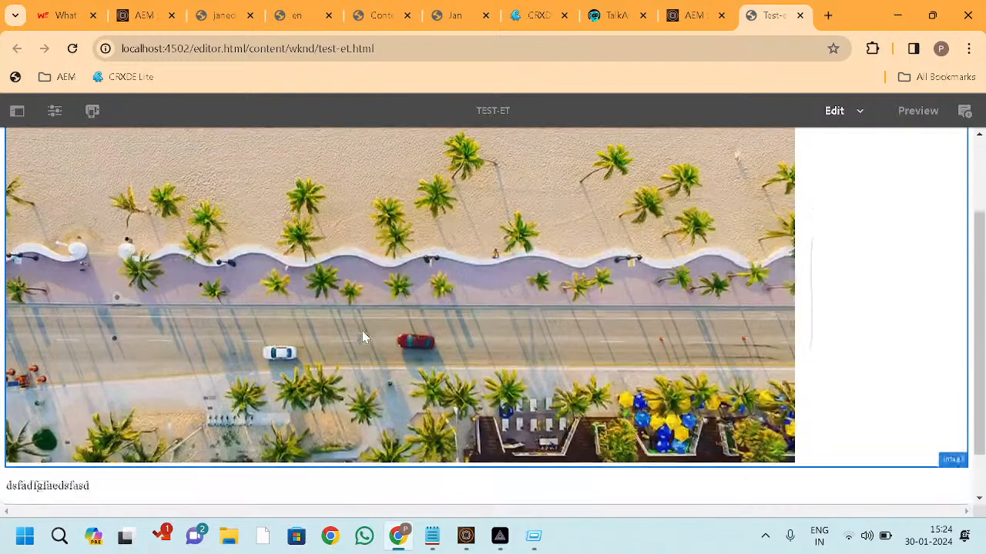
pyautogui.click(56, 438)
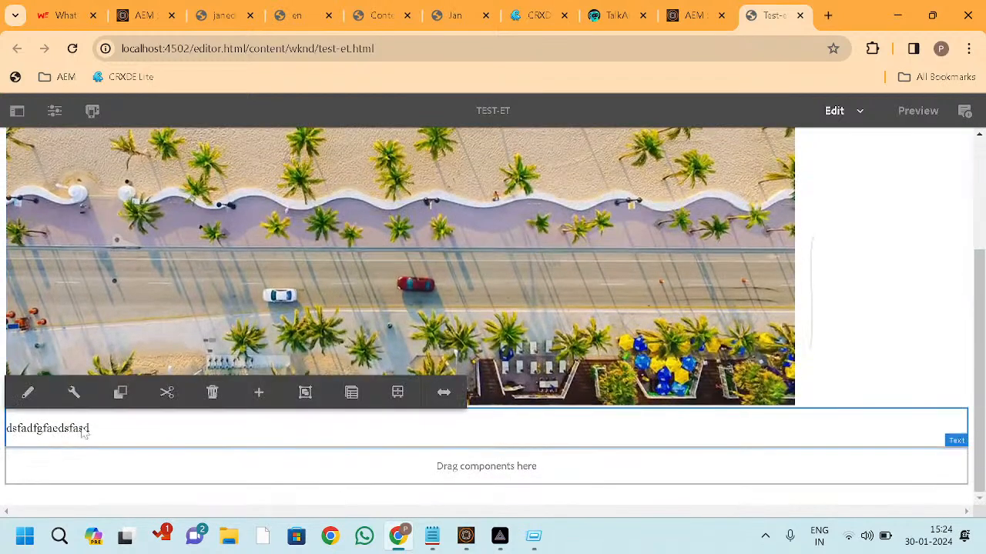
pyautogui.click(213, 397)
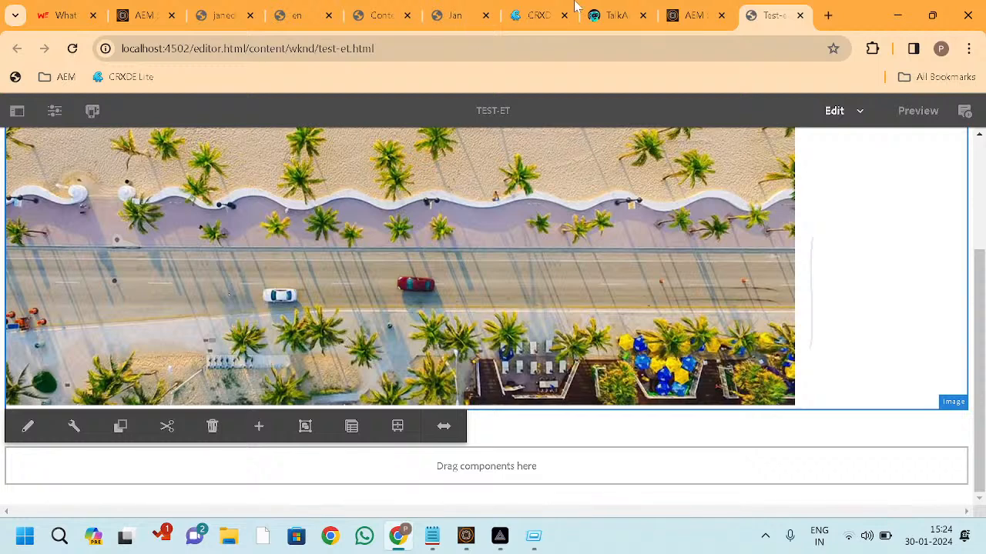
# Step: Return to the janeditableTemplate editor and switch it to Structure mode
pyautogui.click(258, 7)
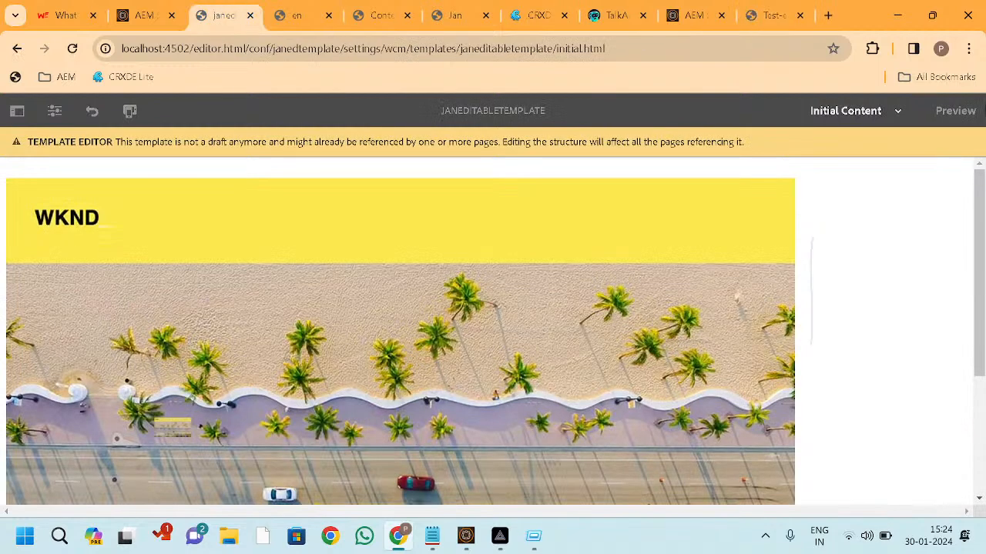
pyautogui.click(898, 113)
pyautogui.click(855, 153)
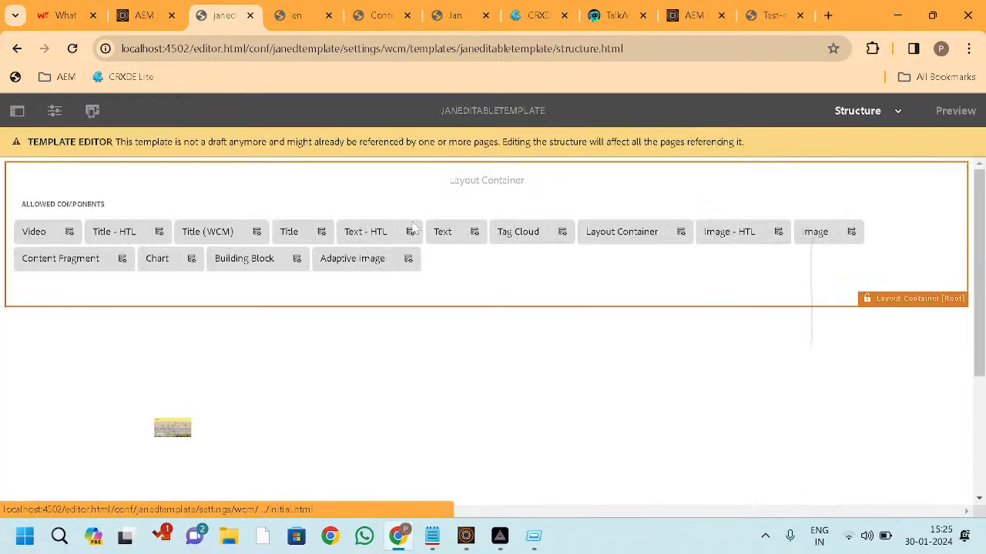
pyautogui.click(492, 266)
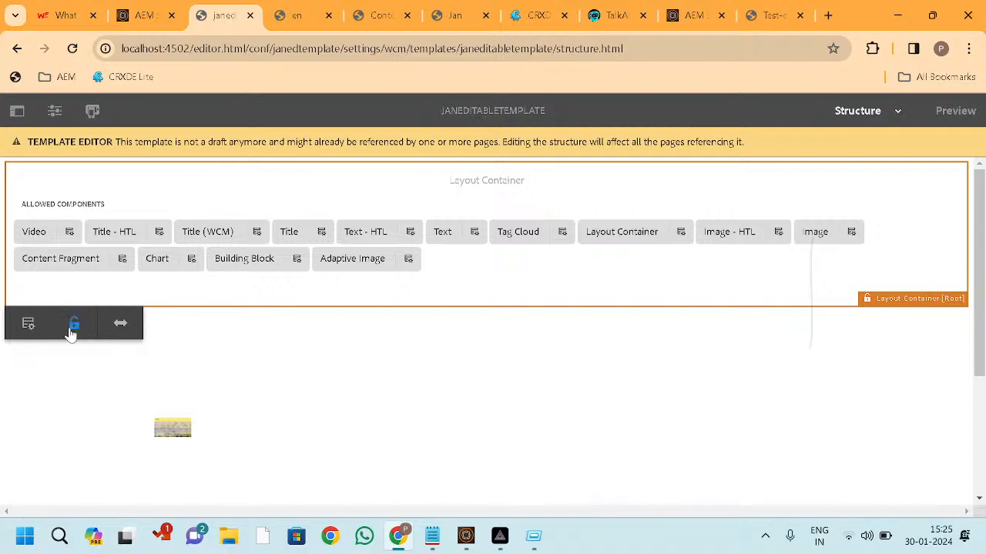
pyautogui.click(72, 326)
pyautogui.doubleClick(172, 266)
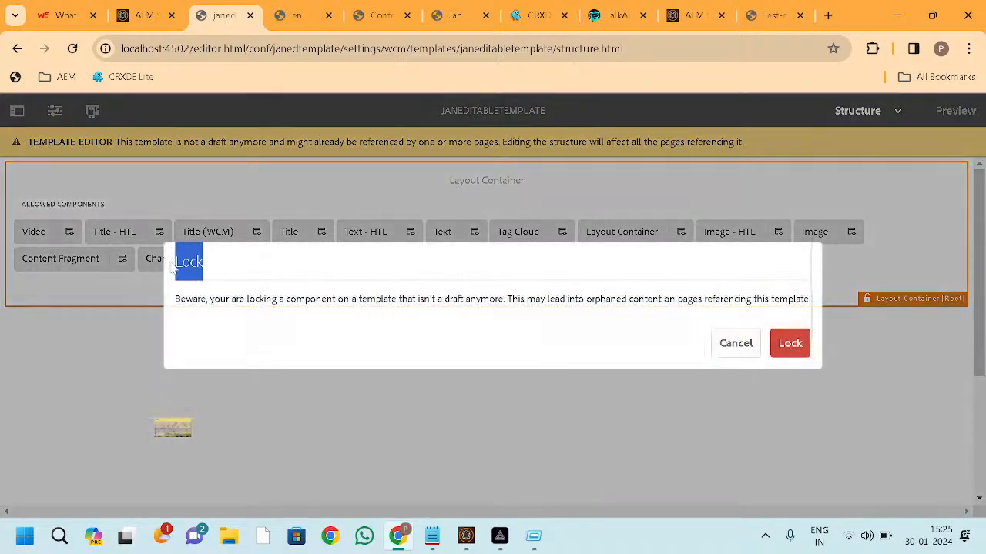
pyautogui.click(741, 343)
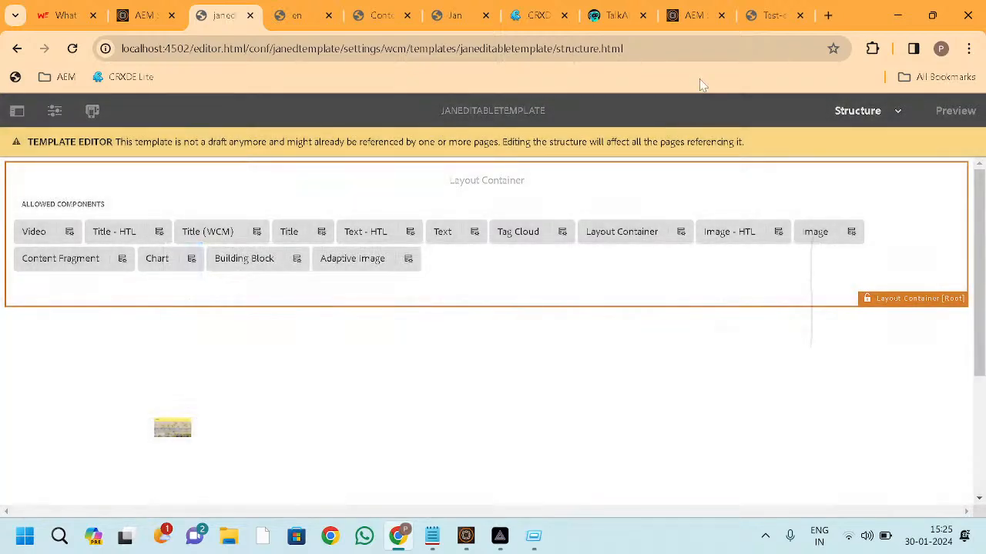
# Step: Return to the Test-et page and examine its image, its text component and the empty component area below them
pyautogui.click(774, 15)
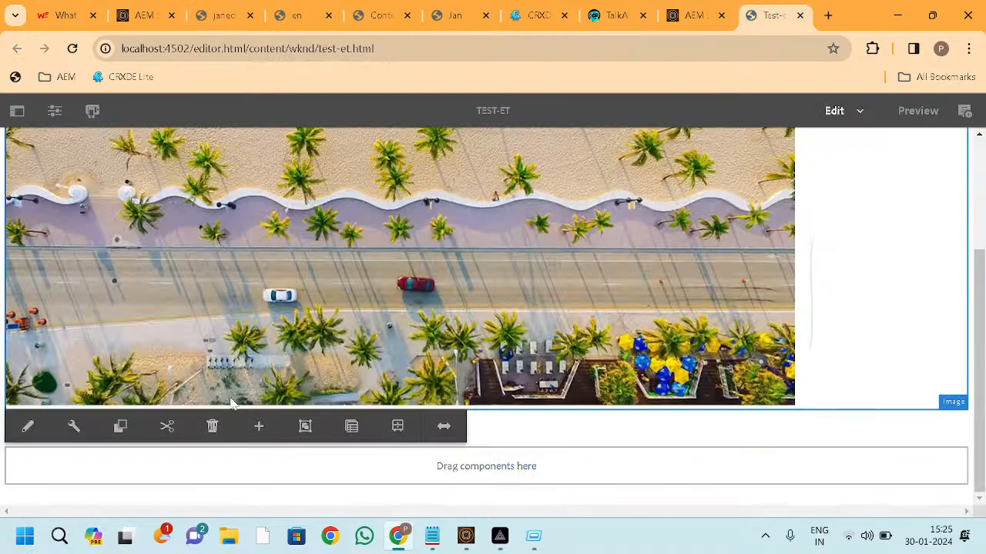
pyautogui.scroll(2, 234, 413)
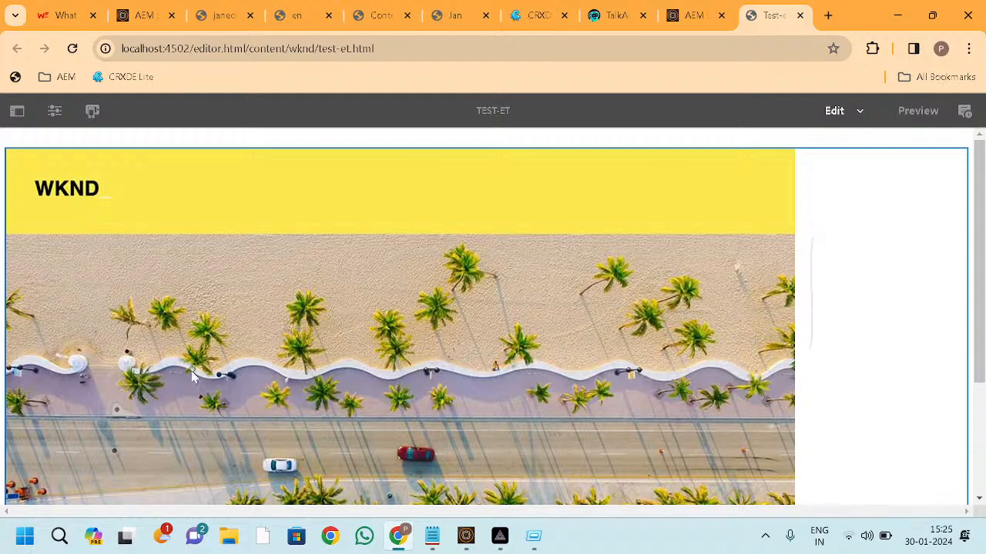
pyautogui.scroll(-2, 298, 363)
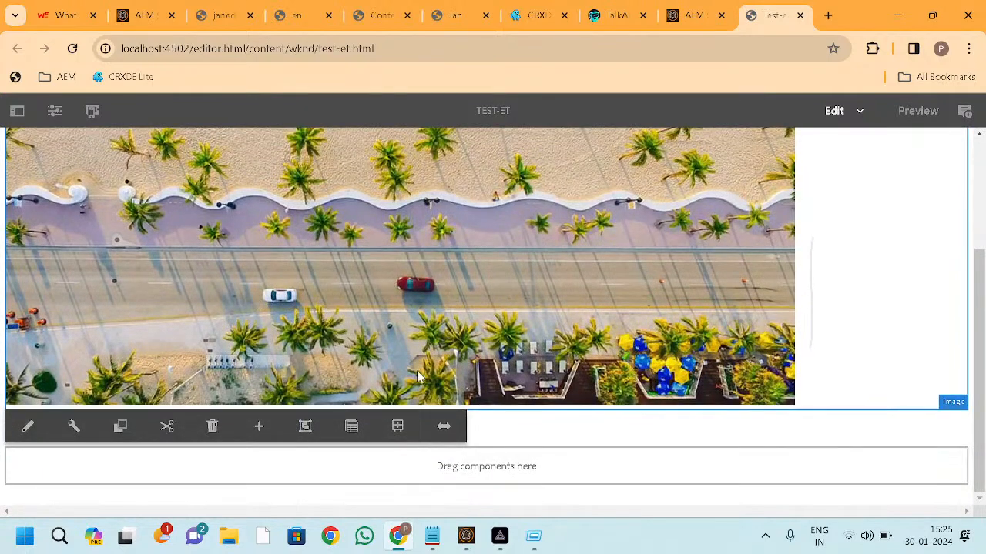
pyautogui.click(543, 442)
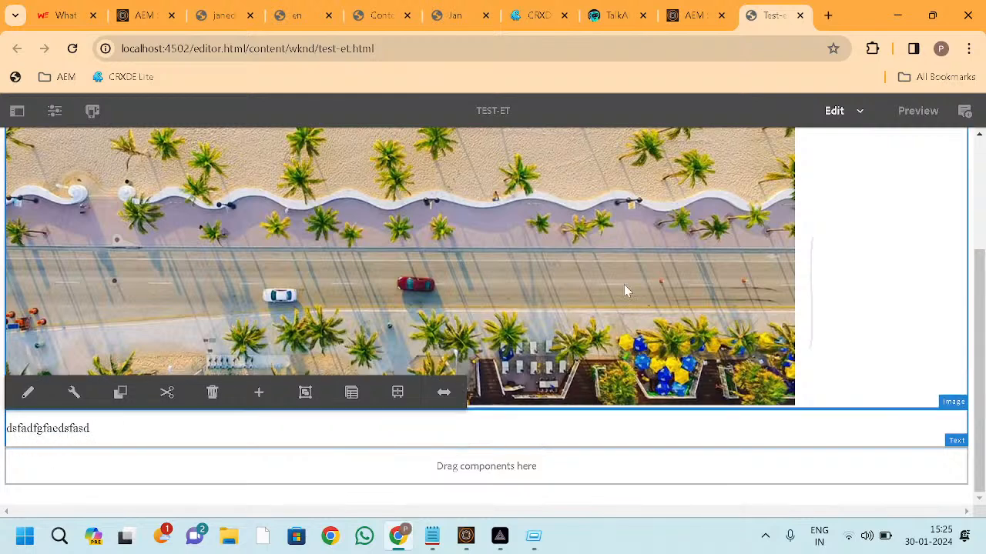
pyautogui.scroll(2, 222, 327)
pyautogui.scroll(-2, 222, 327)
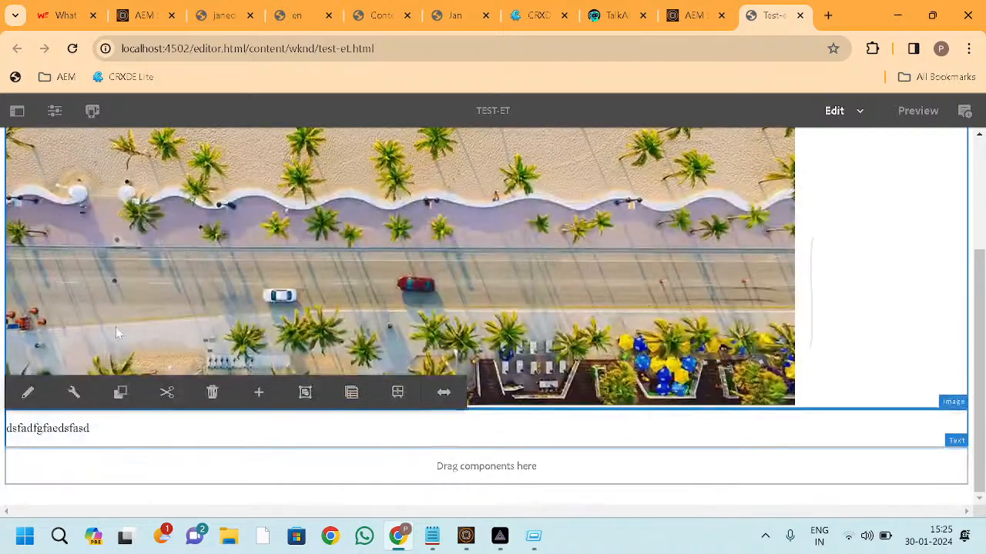
pyautogui.scroll(1, 276, 174)
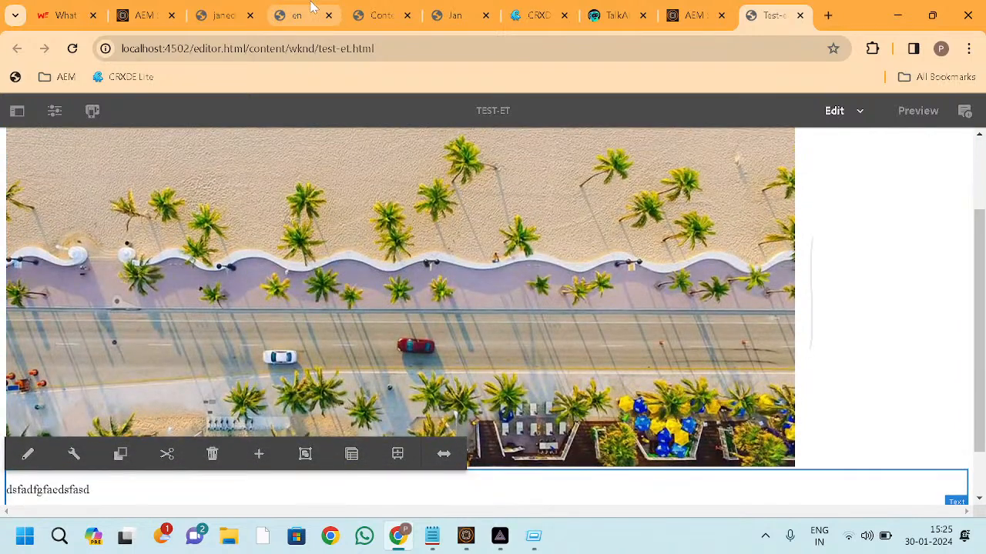
pyautogui.scroll(-1, 182, 364)
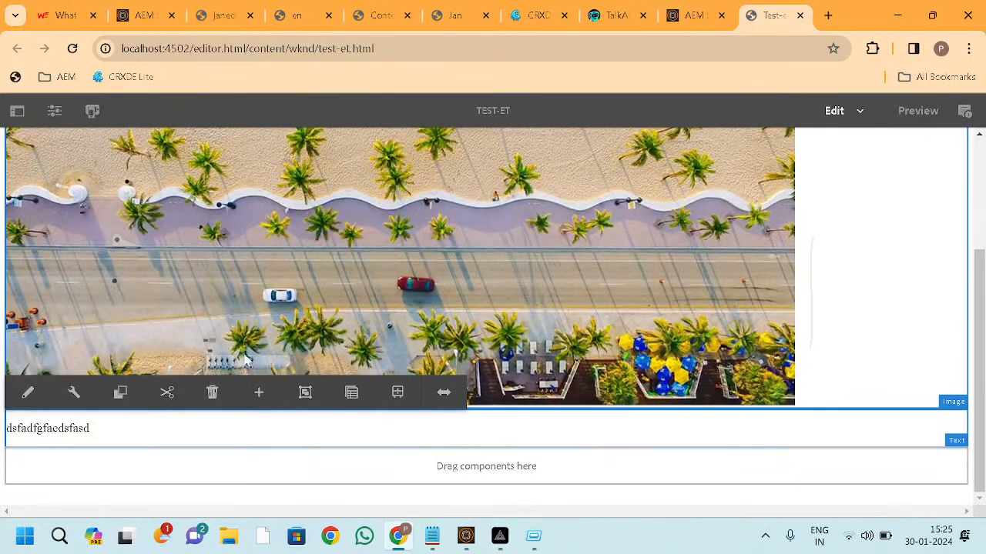
pyautogui.scroll(1, 245, 362)
pyautogui.scroll(-1, 478, 316)
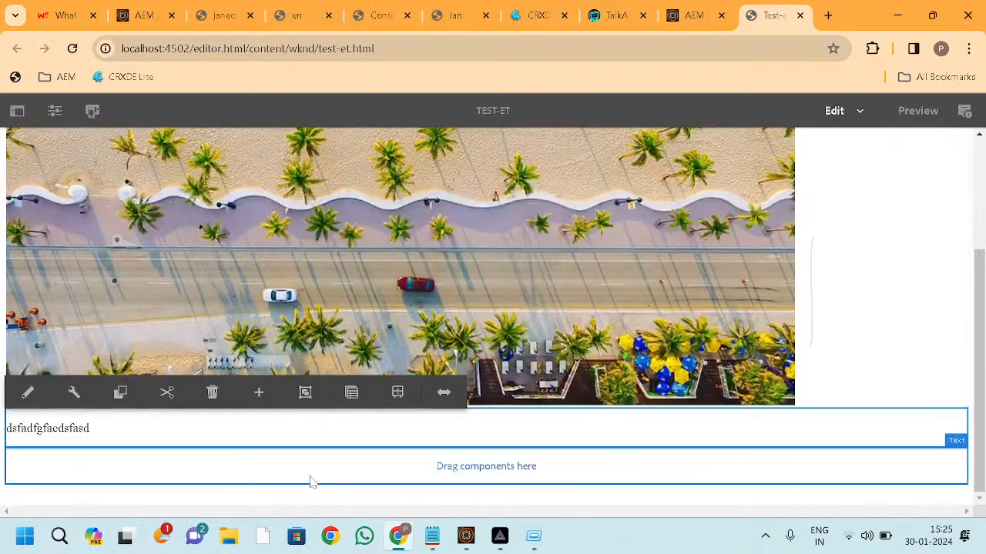
# Step: Look through the components that can be inserted into the empty area below the text, and close the list without inserting one
pyautogui.click(244, 475)
pyautogui.click(28, 436)
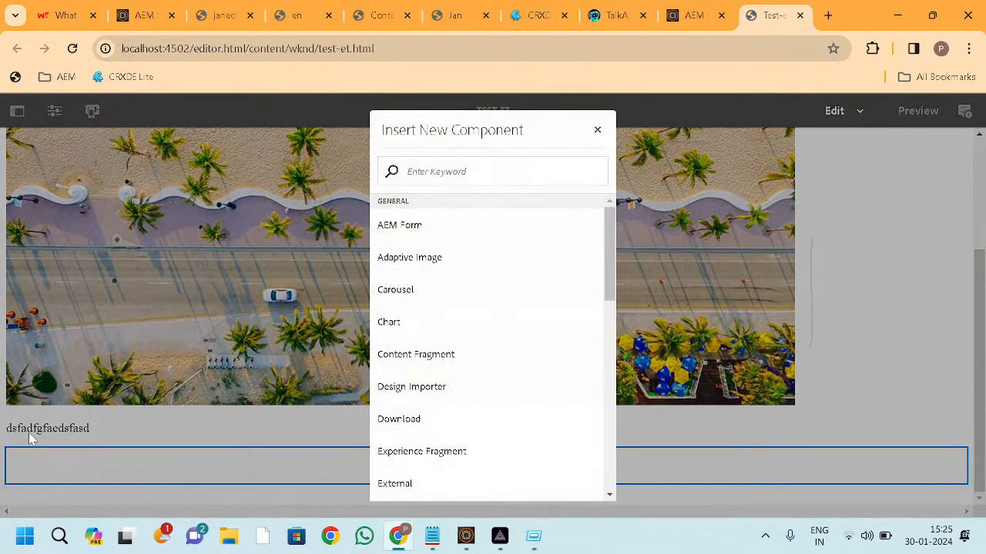
pyautogui.scroll(-1, 539, 363)
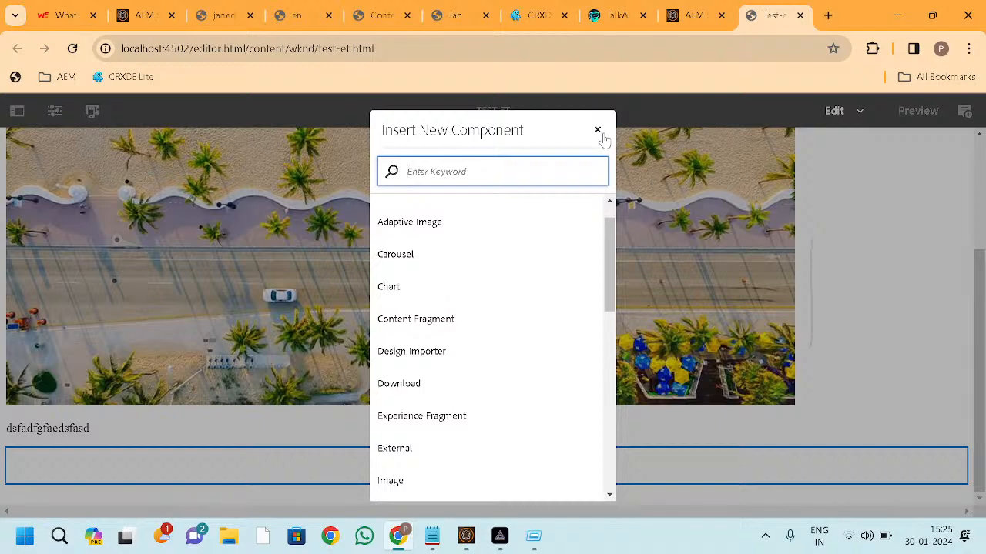
pyautogui.click(597, 130)
pyautogui.scroll(3, 506, 341)
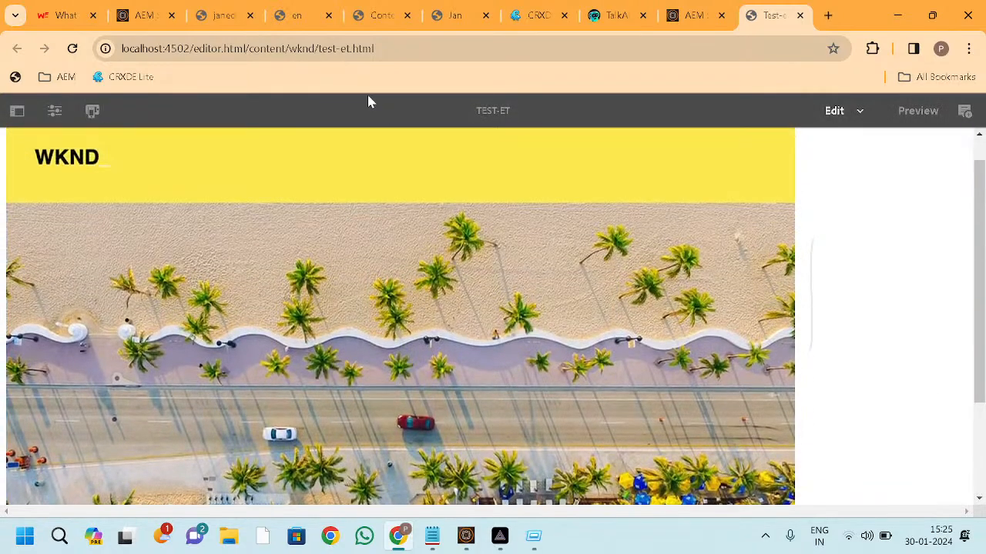
# Step: Check the page information options of janeditableTemplate and bring up the WKND en page
pyautogui.click(221, 15)
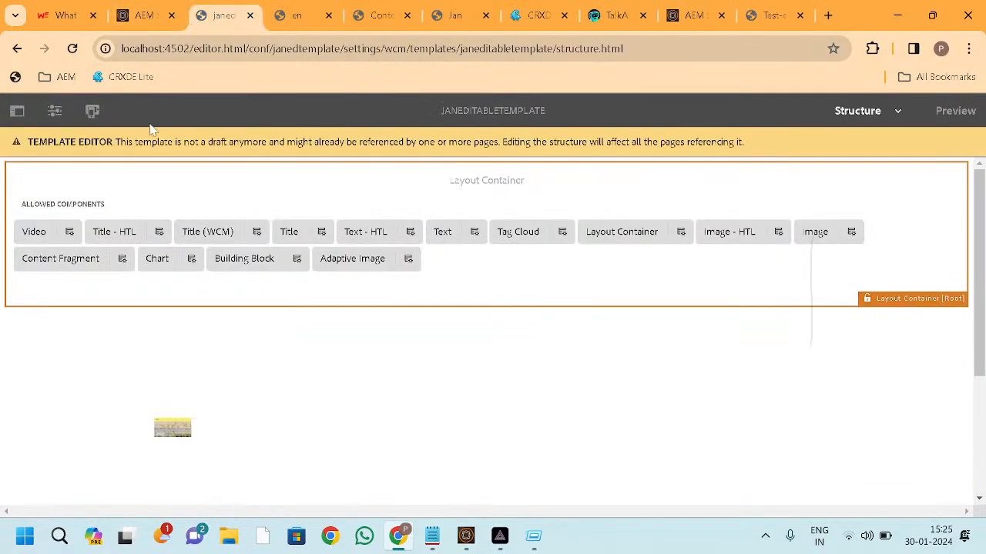
pyautogui.click(54, 111)
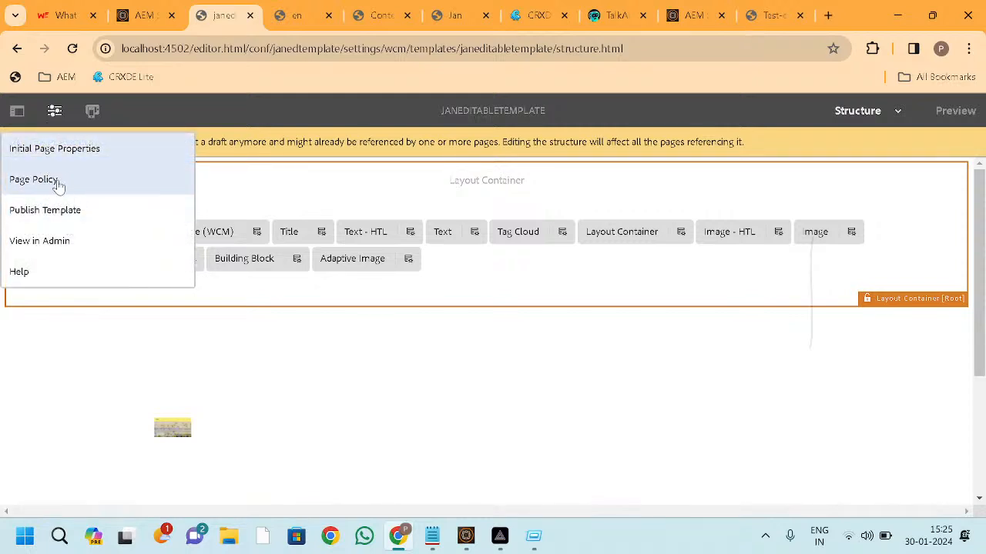
pyautogui.click(382, 10)
pyautogui.click(281, 12)
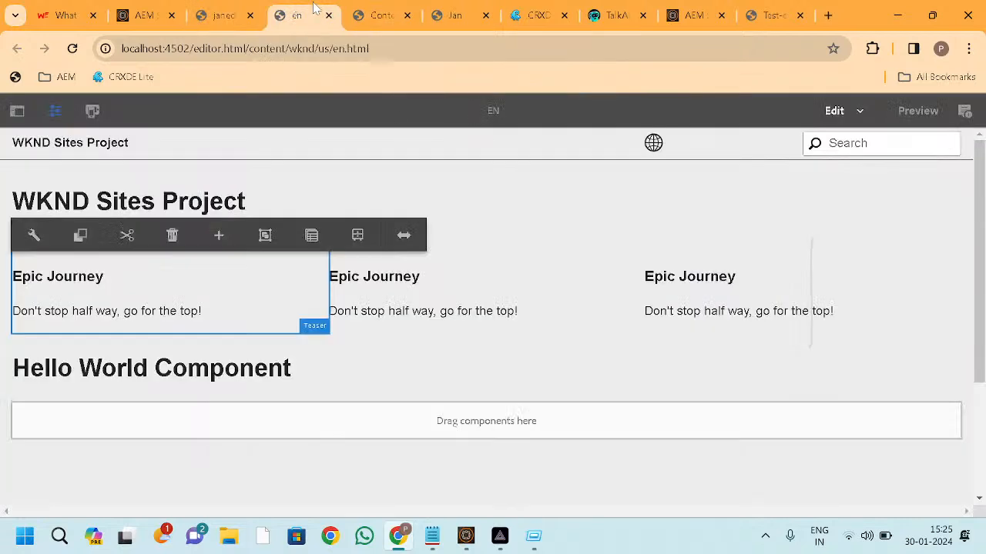